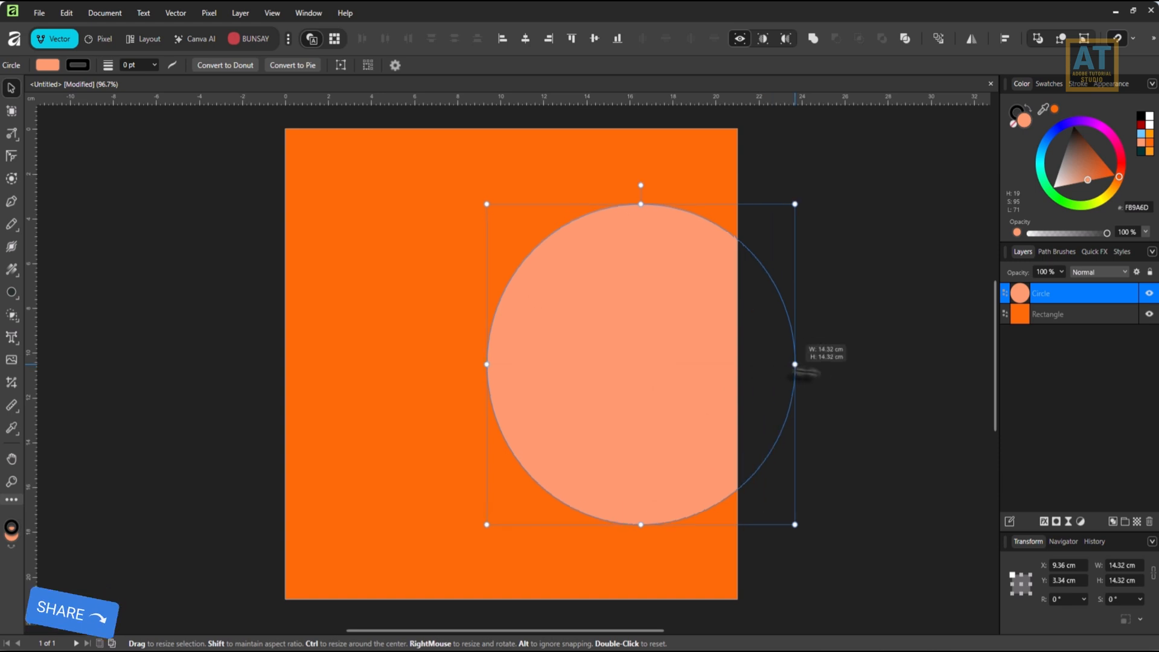
# Duplicate the peach circle, shrink the copy concentrically to about 13.8 cm, and fill it light blue 6EC8FC.
pyautogui.rightClick(1058, 303)
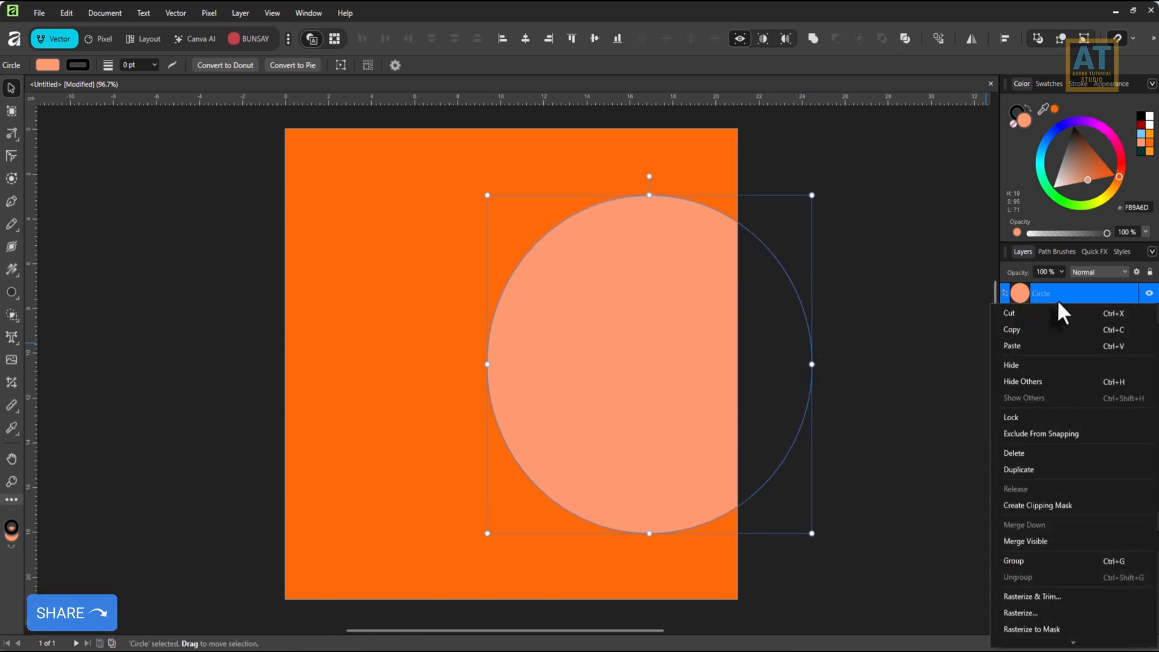
pyautogui.click(1027, 470)
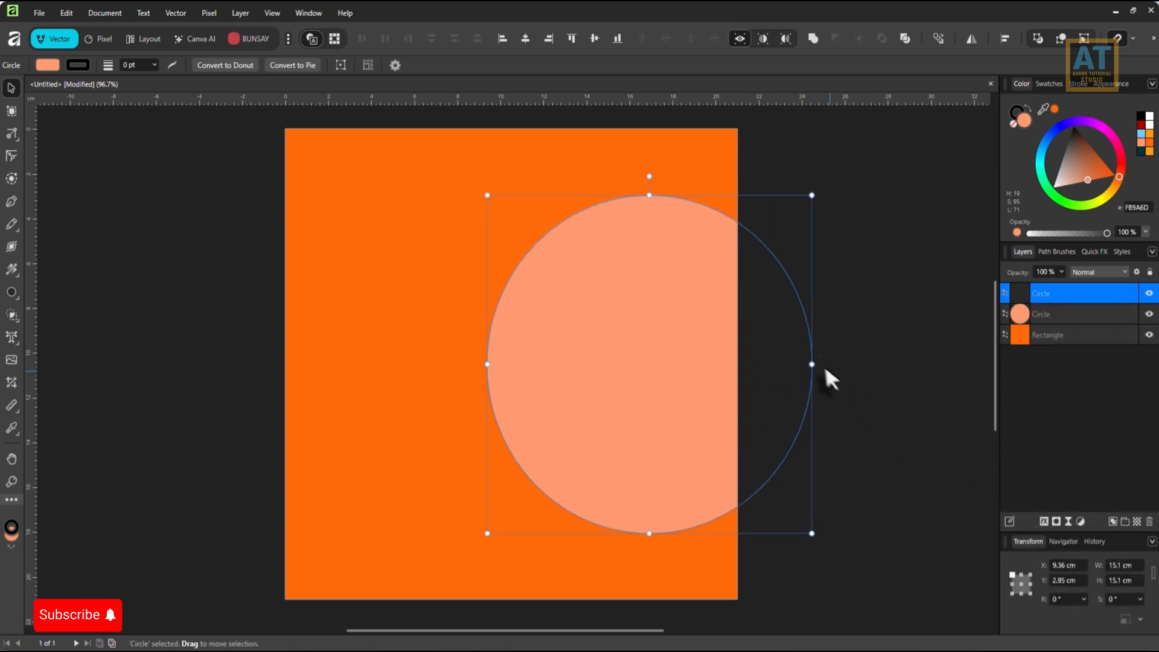
pyautogui.moveTo(812, 365); pyautogui.dragTo(799, 365)
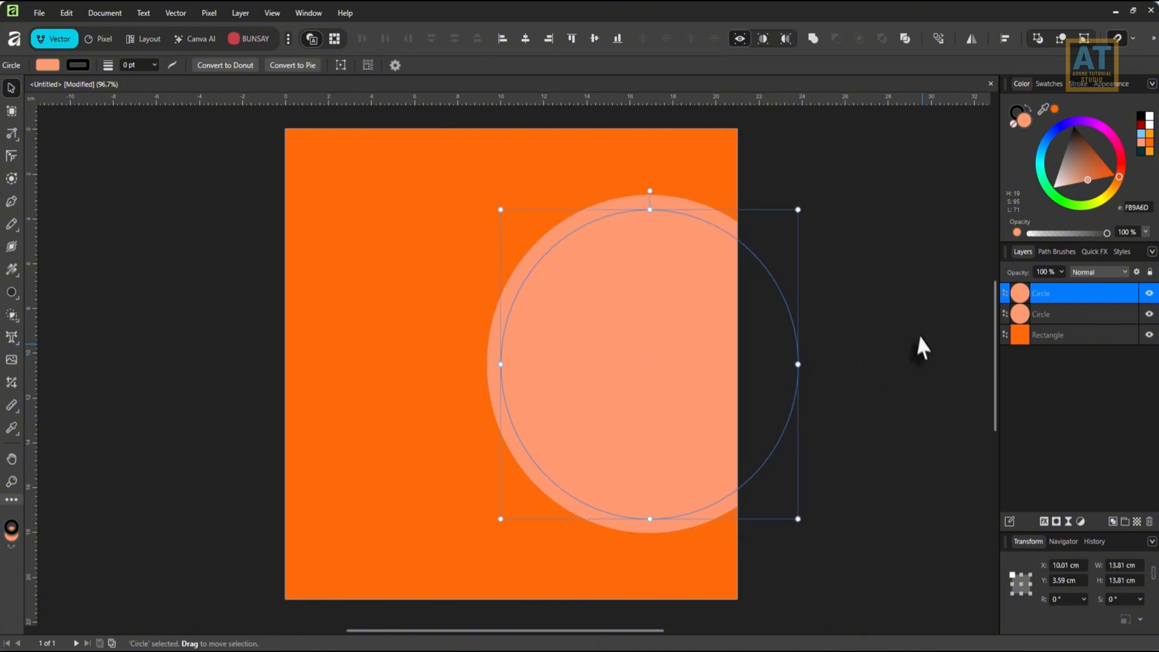
pyautogui.click(1143, 137)
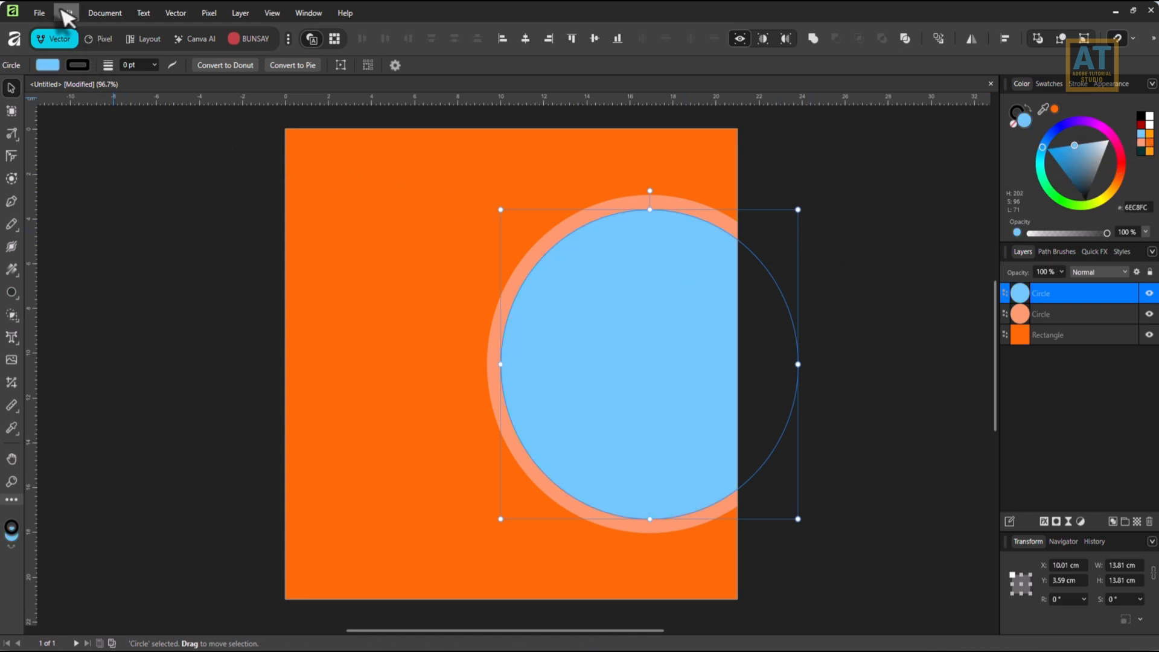
# Place sky-blue.jpg over the blue circle at about 22.6 cm wide and mask the image with that circle.
pyautogui.click(41, 13)
pyautogui.click(60, 280)
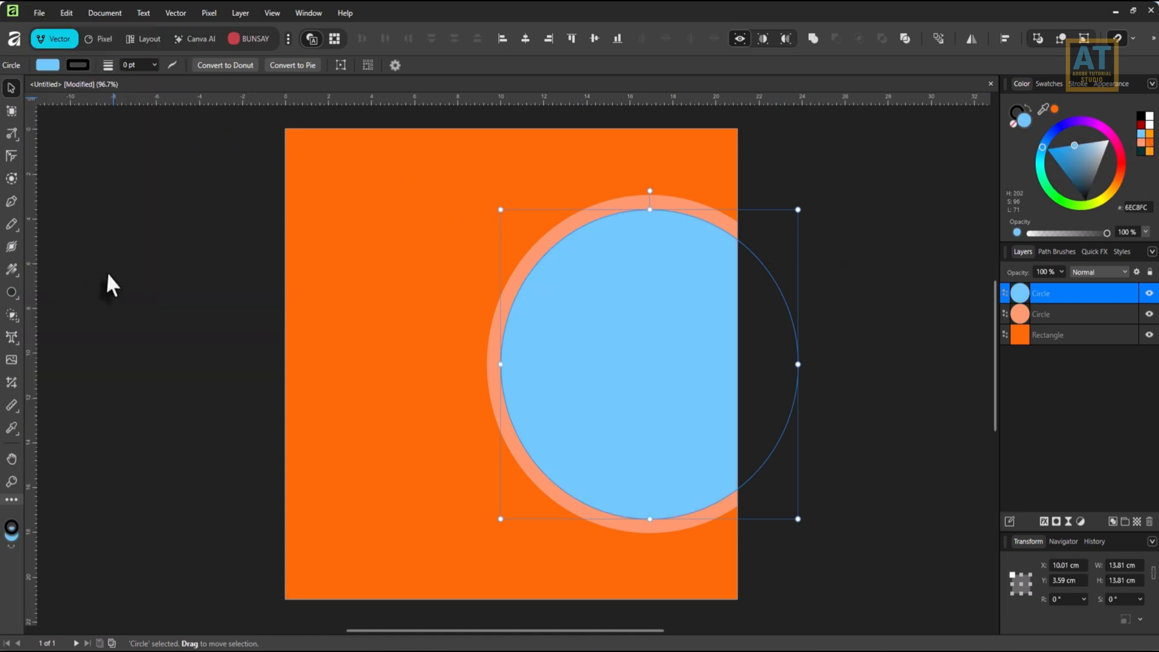
pyautogui.doubleClick(878, 133)
pyautogui.moveTo(433, 206); pyautogui.dragTo(909, 525)
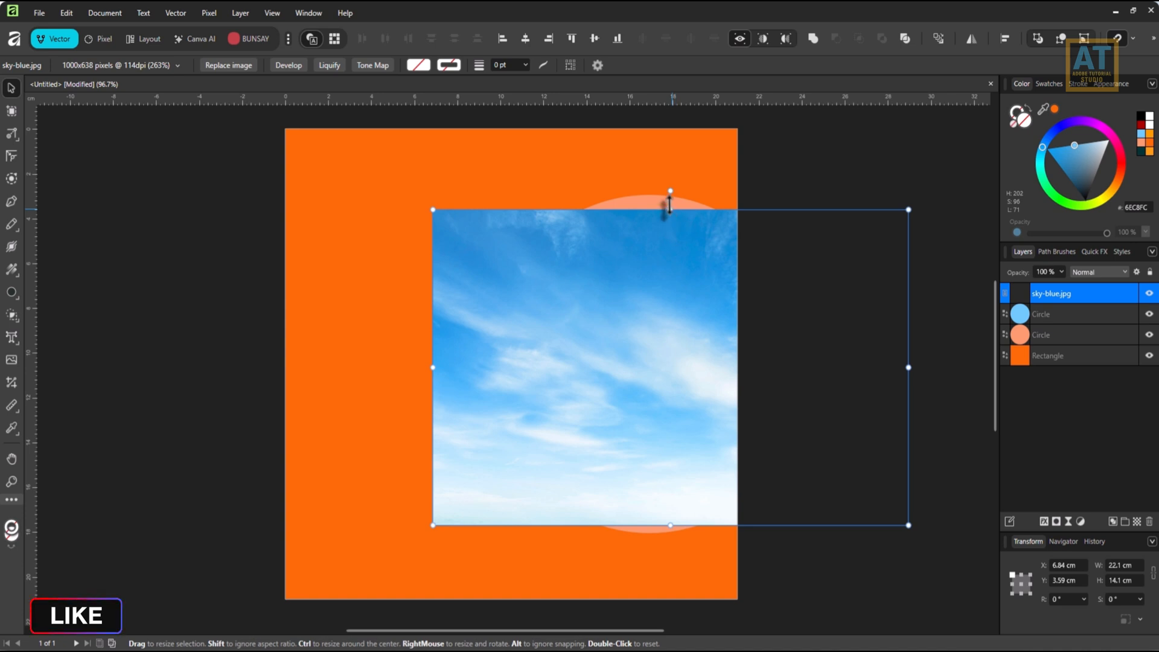
pyautogui.moveTo(670, 209); pyautogui.dragTo(669, 201)
pyautogui.moveTo(1069, 296); pyautogui.dragTo(1022, 307)
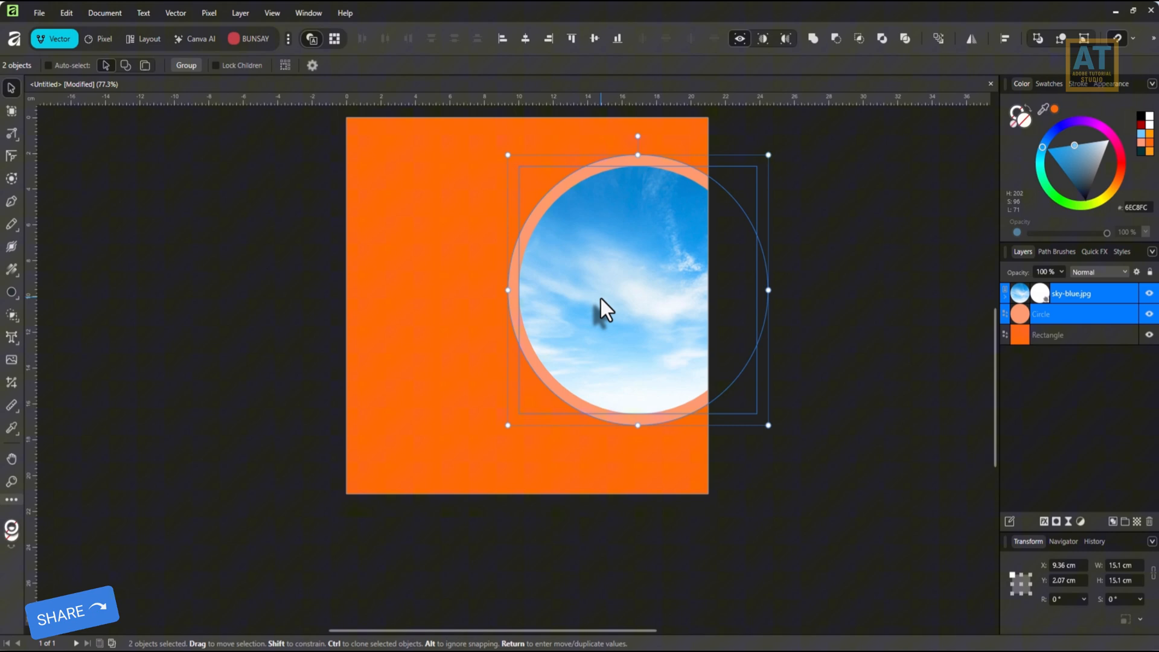
pyautogui.hotkey('ctrl', '0')
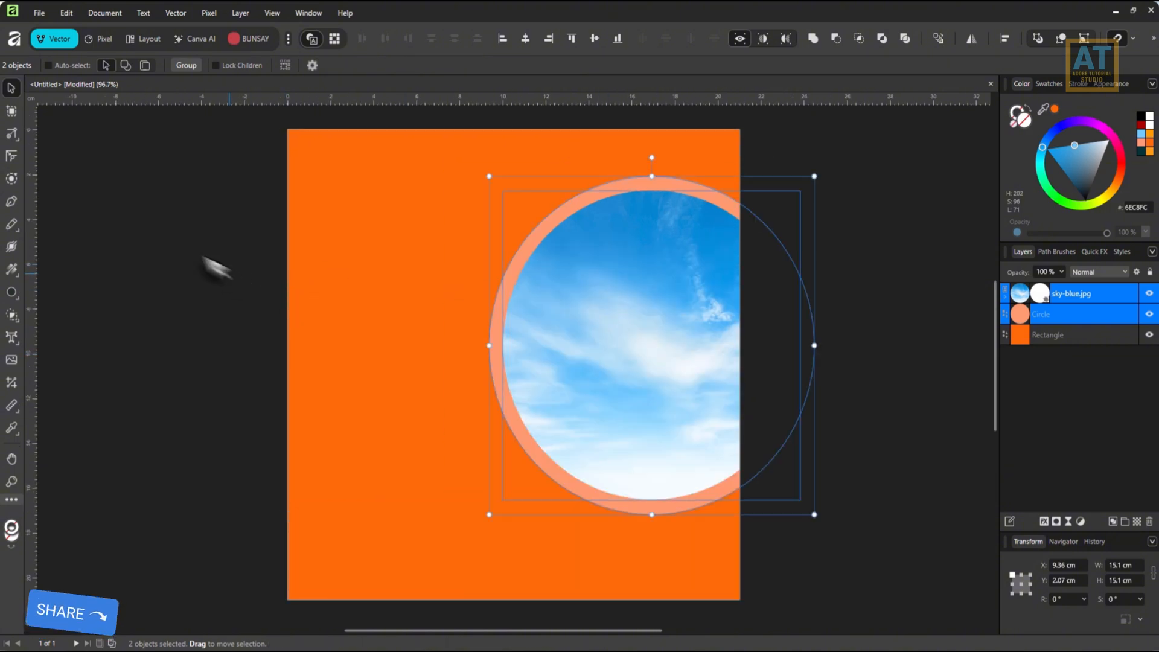
# Draw a closed winding road shape with the Pen tool, about 27 by 14 cm, running from below the lower-left page corner into the sky circle.
pyautogui.click(11, 201)
pyautogui.scroll(-1, 510, 431)
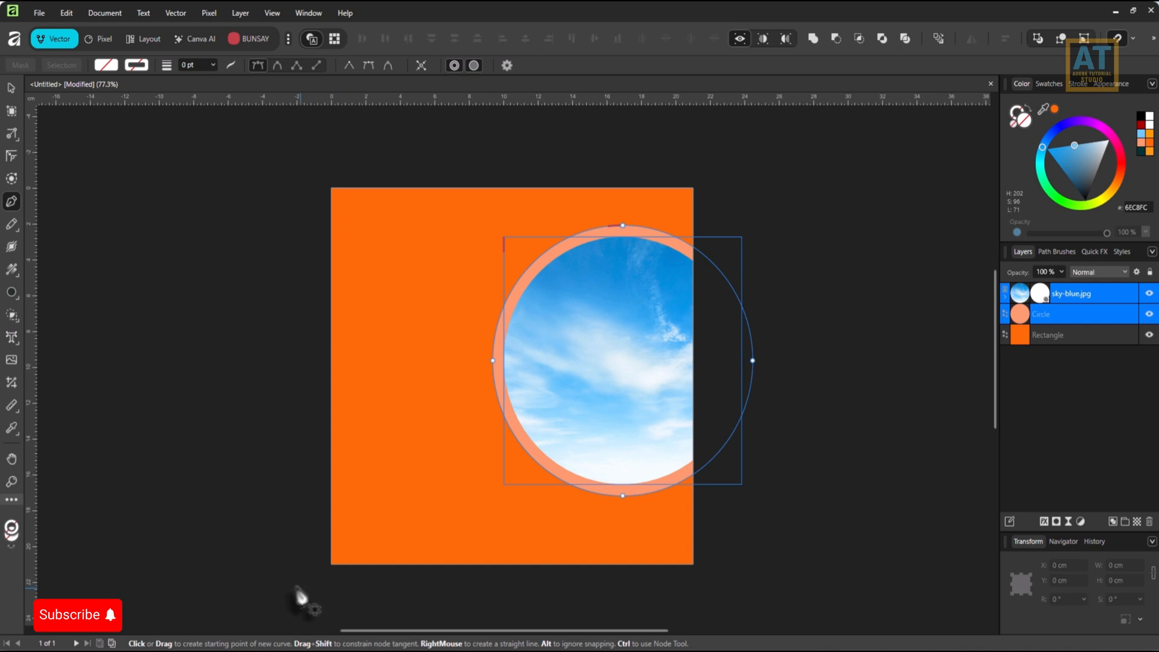
pyautogui.click(277, 564)
pyautogui.moveTo(541, 419); pyautogui.dragTo(671, 384)
pyautogui.click(677, 376)
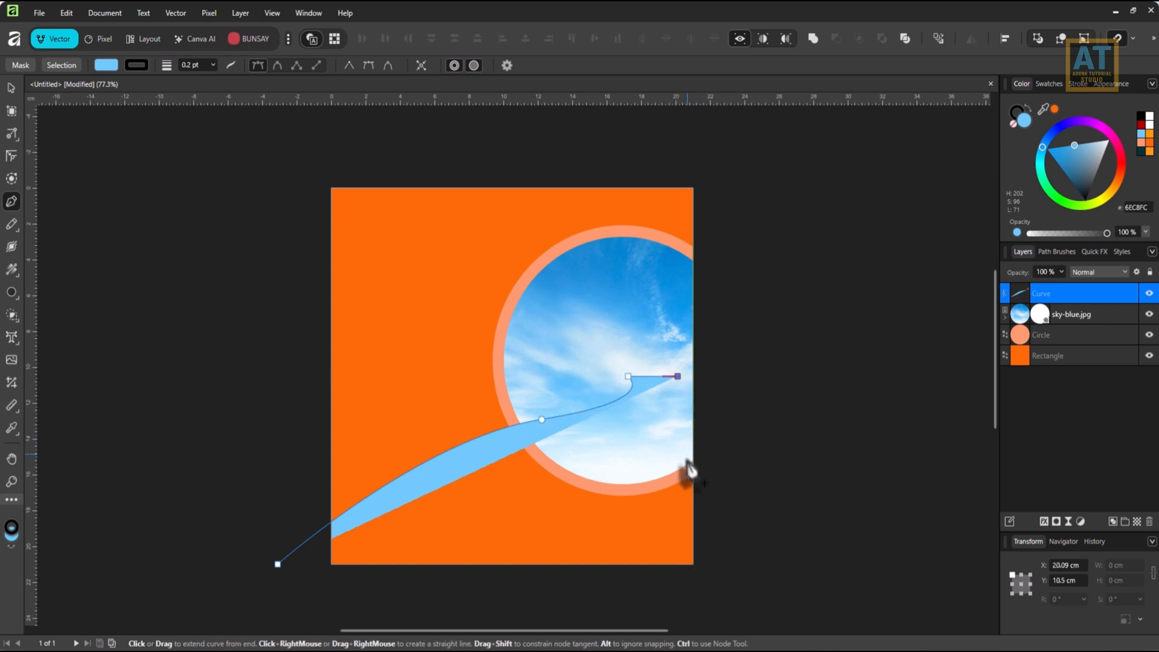
pyautogui.moveTo(714, 453)
pyautogui.mouseDown()
pyautogui.moveTo(670, 484)
pyautogui.moveTo(596, 494)
pyautogui.mouseUp()
pyautogui.moveTo(606, 595); pyautogui.dragTo(646, 571)
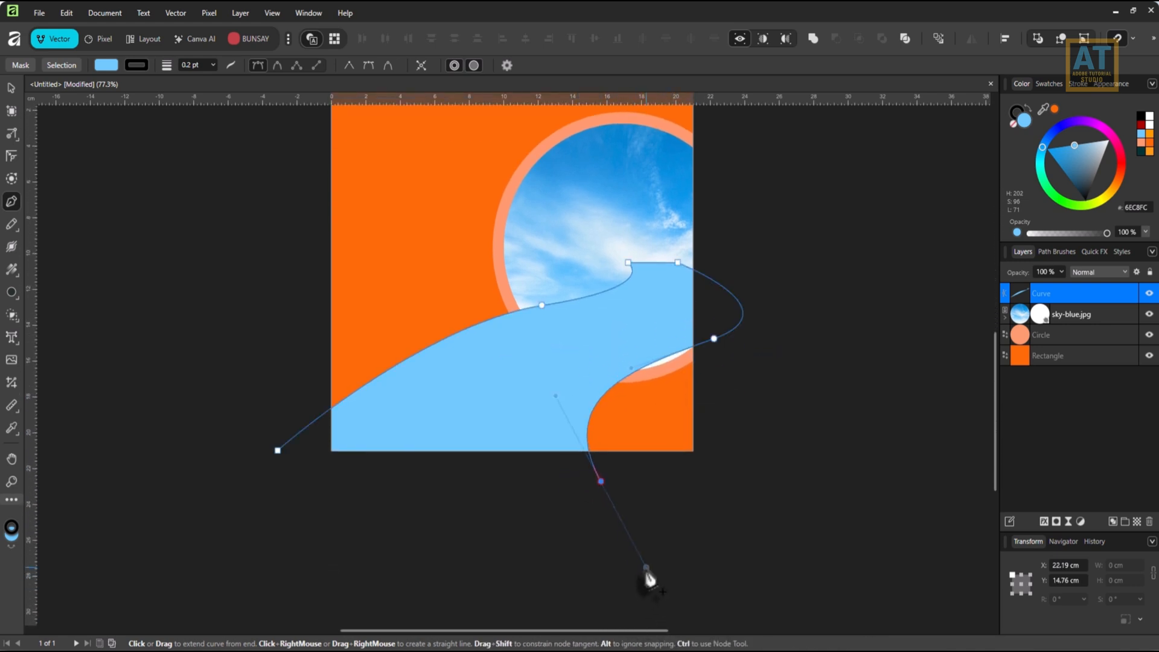
pyautogui.click(277, 451)
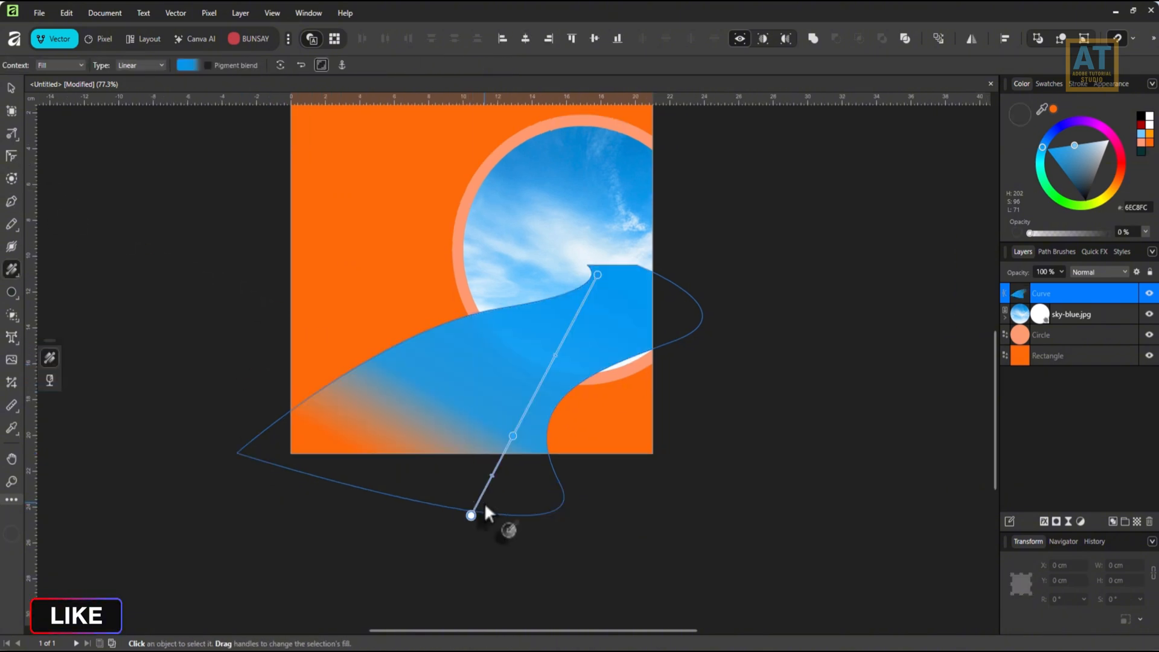
# Try a blue linear gradient along the road shape and replace it with a solid orange FD6A0A fill.
pyautogui.moveTo(484, 504); pyautogui.dragTo(588, 233)
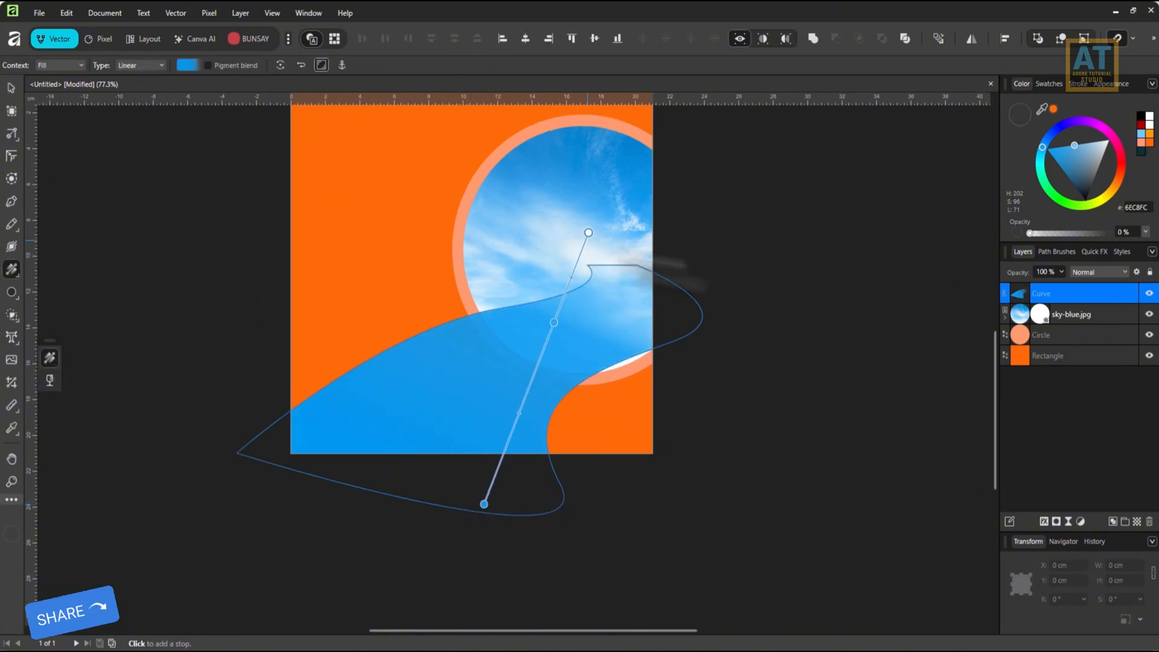
pyautogui.press('v')
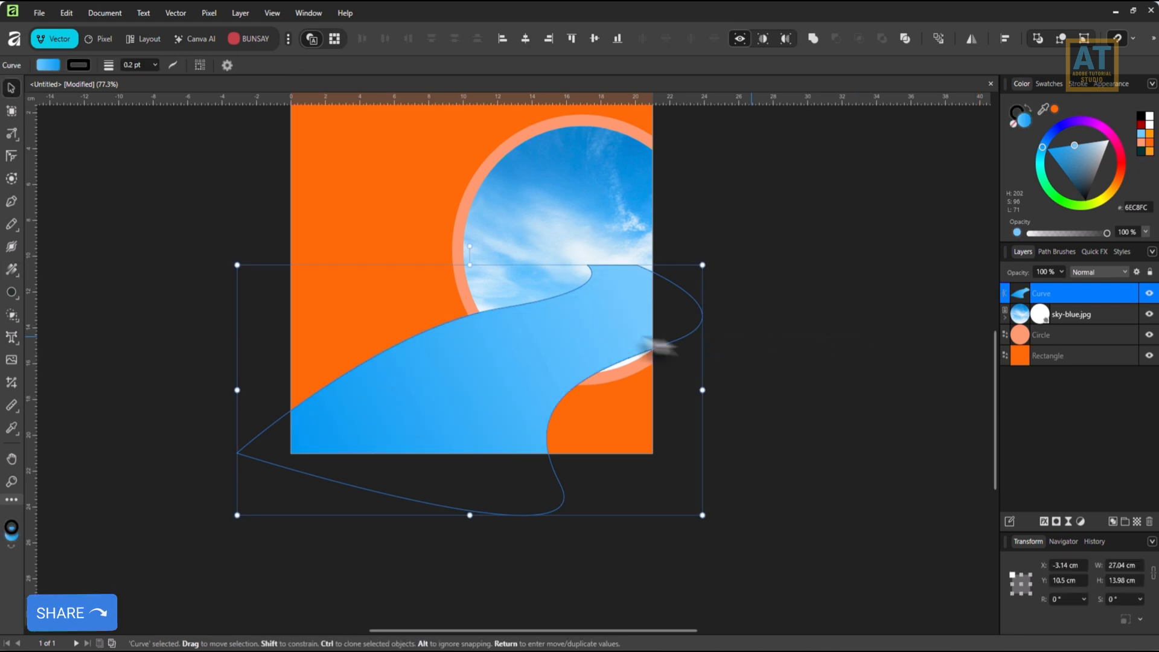
pyautogui.click(1146, 144)
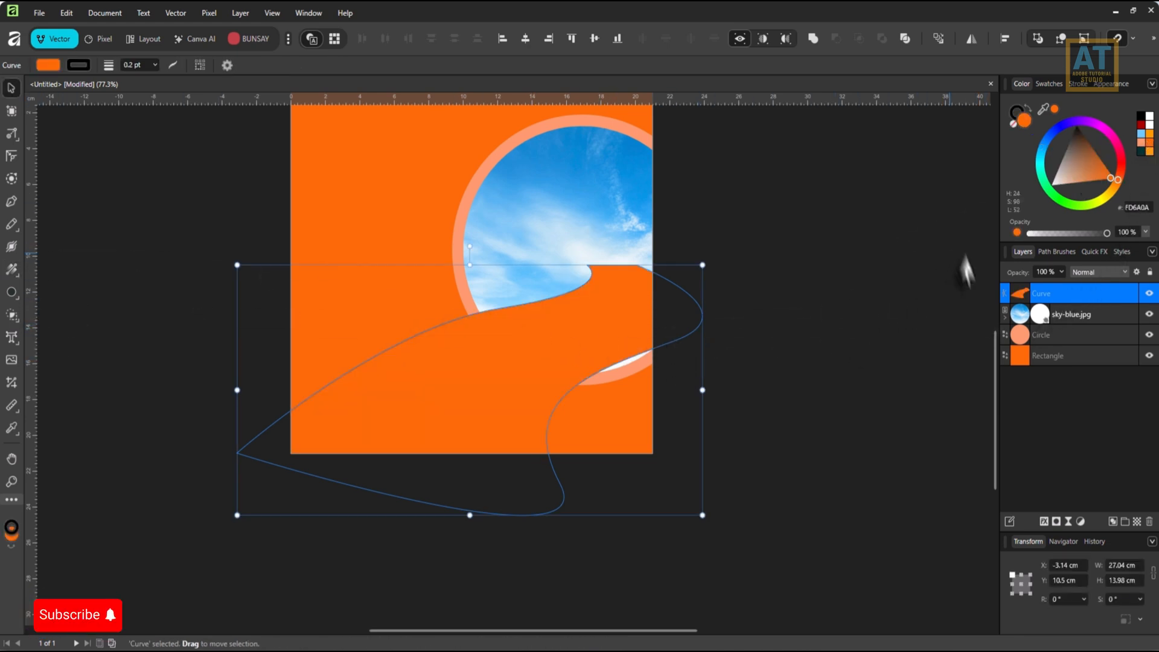
# Duplicate the orange road shape, shift the lower copy about 0.6 cm to the right, and fill it white.
pyautogui.rightClick(1070, 290)
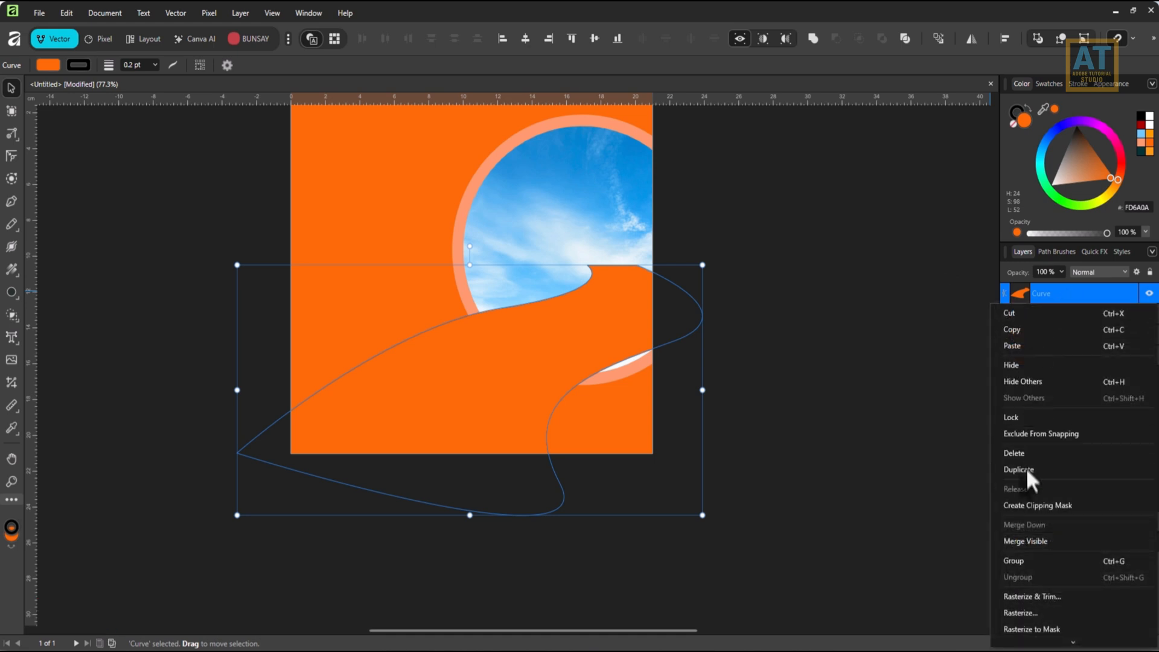
pyautogui.click(1052, 319)
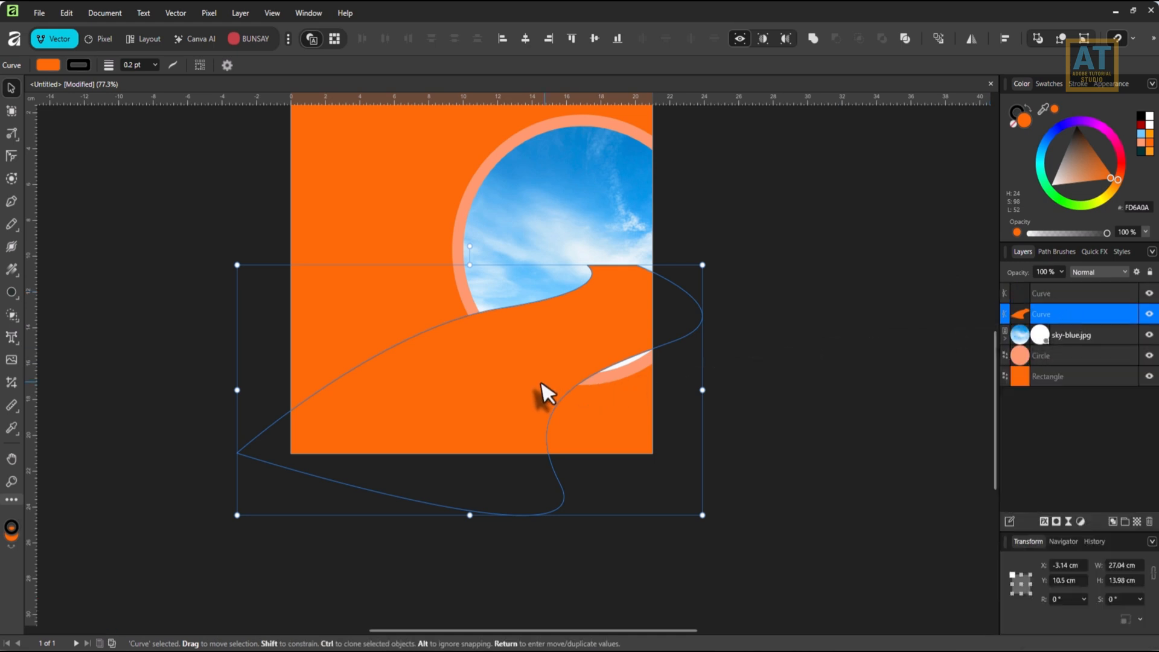
pyautogui.moveTo(539, 382); pyautogui.dragTo(548, 381)
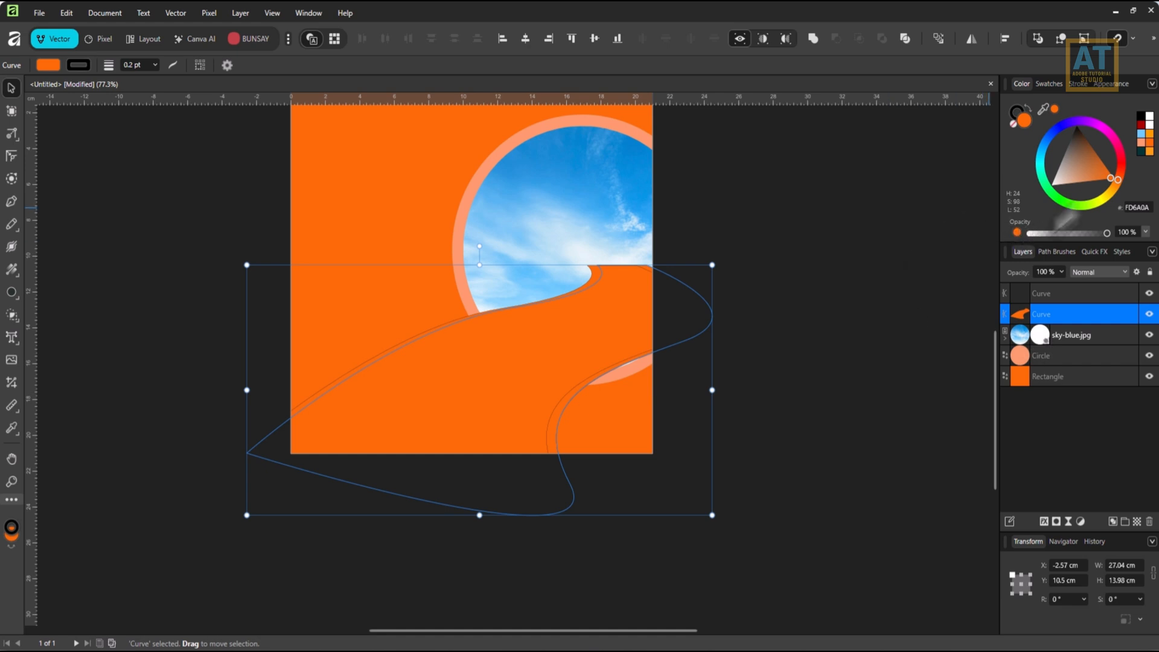
pyautogui.click(1150, 120)
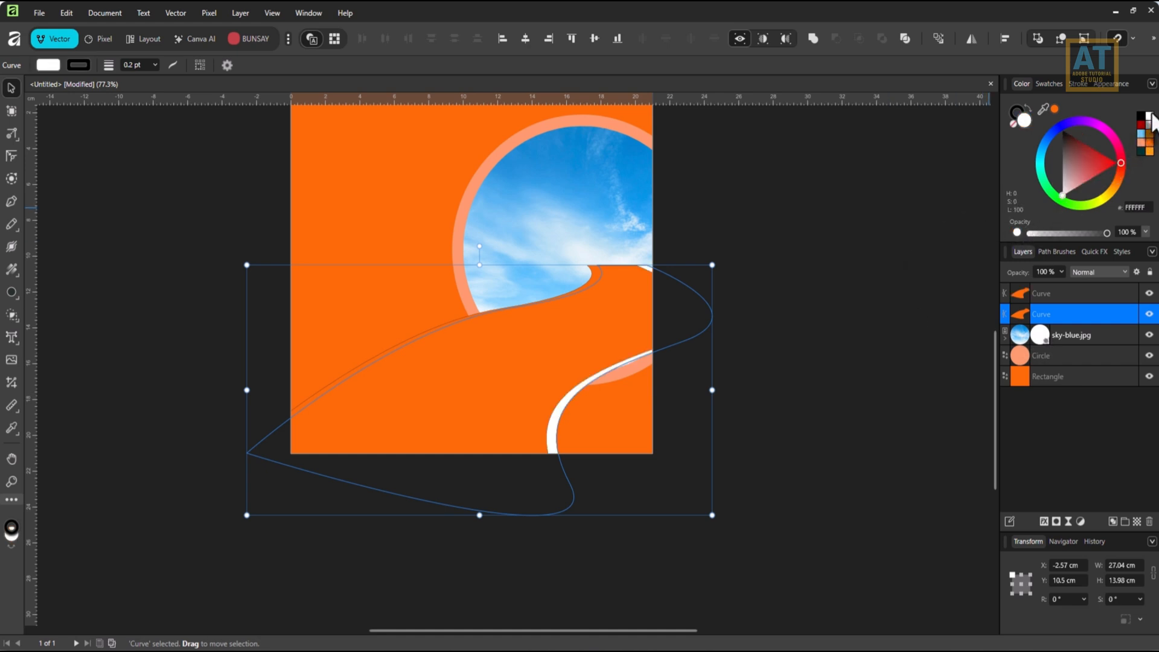
# Duplicate the white road shape and nudge the copy up and left to about X -3.33 cm, Y 10.16 cm, edging the road's upper side.
pyautogui.rightClick(1056, 316)
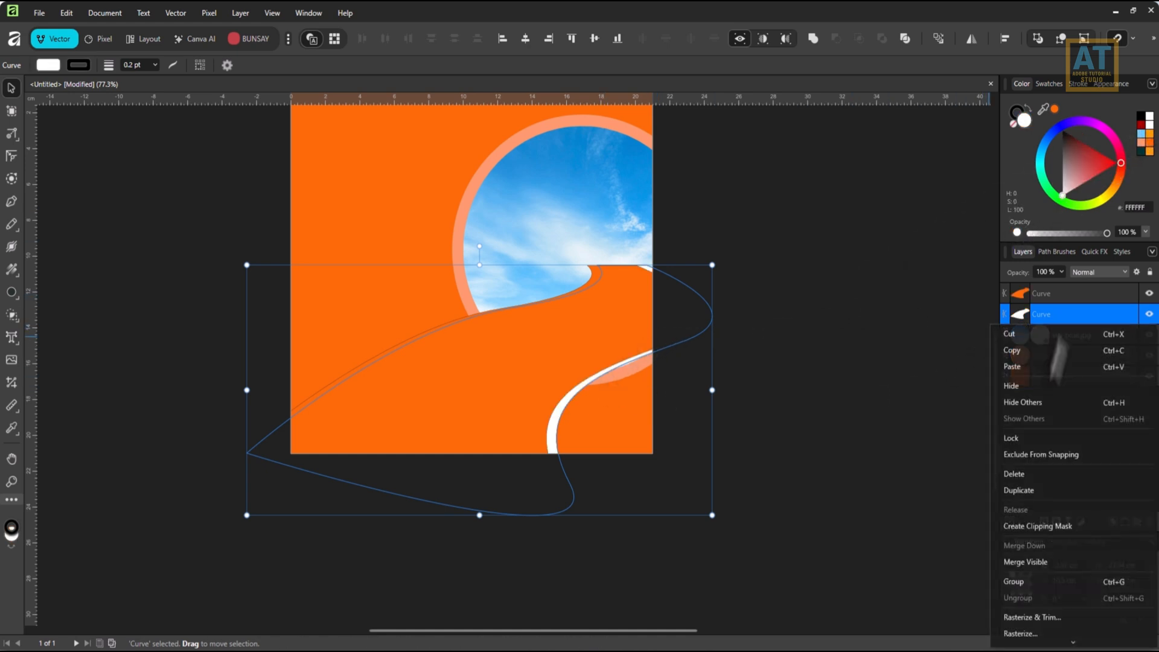
pyautogui.click(1036, 489)
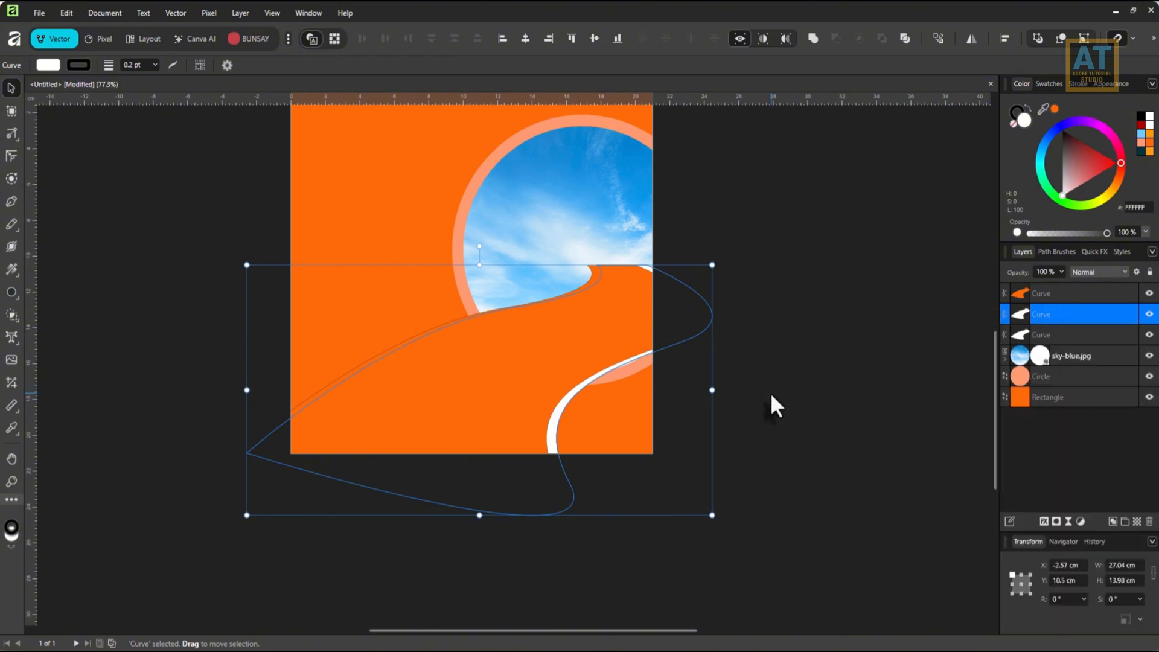
pyautogui.press('Left')
pyautogui.press('Left')
pyautogui.press('Left')
pyautogui.press('Left')
pyautogui.press('Left')
pyautogui.press('Left')
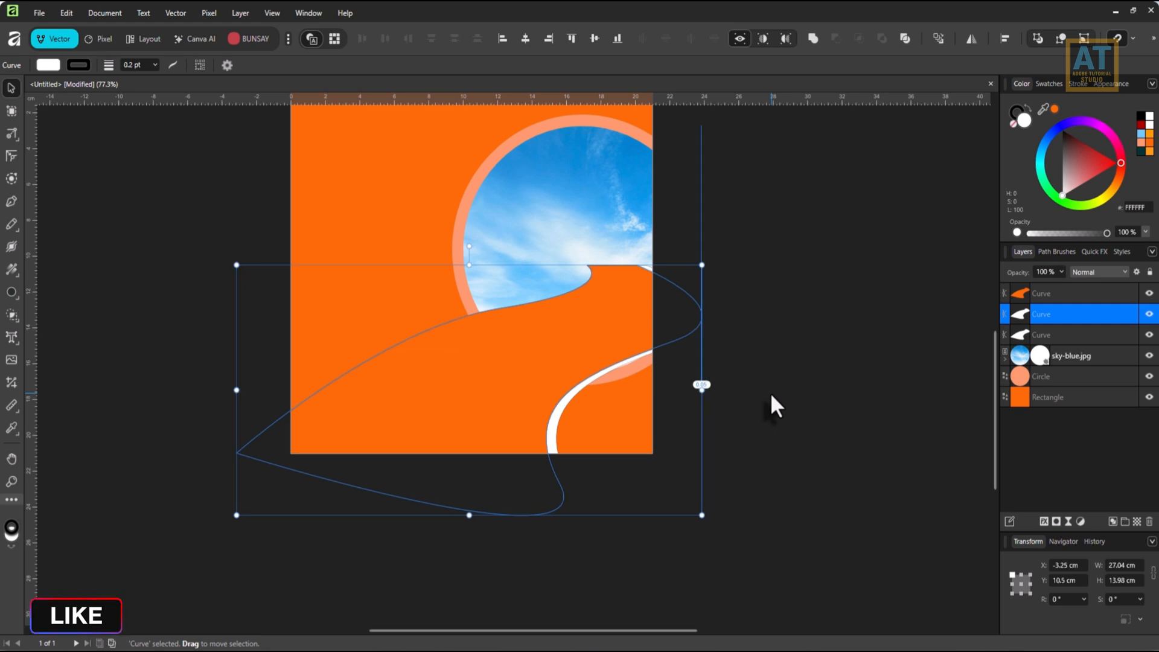
pyautogui.press('Left')
pyautogui.press('Left')
pyautogui.press('Left')
pyautogui.press('Left')
pyautogui.press('Left')
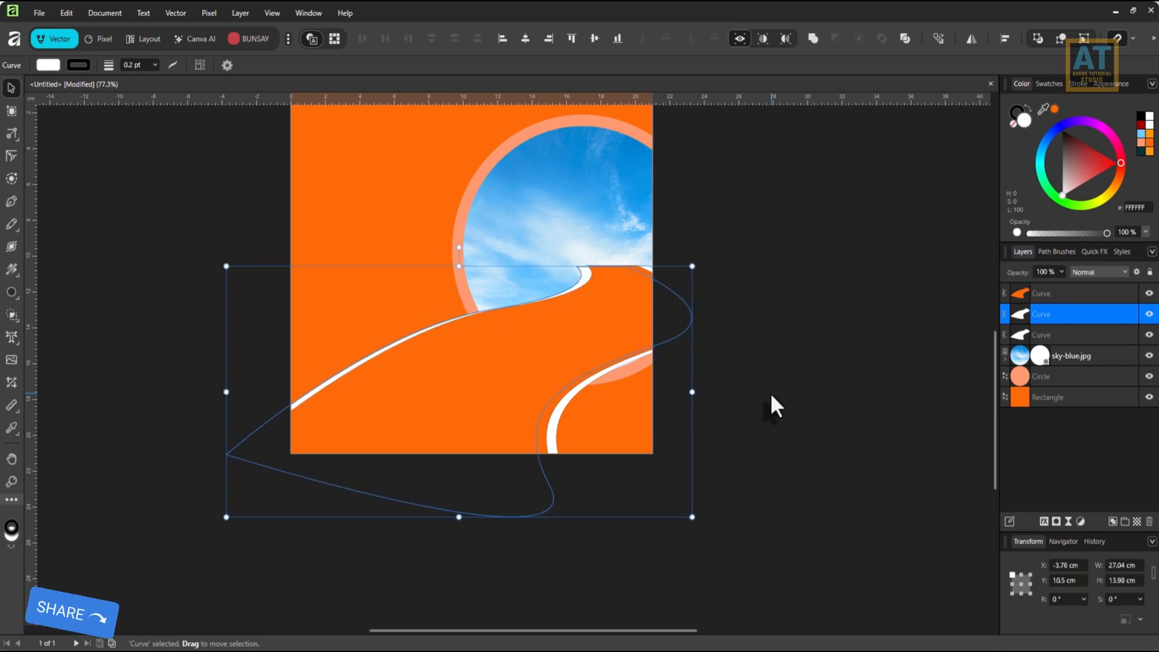
pyautogui.press('Up')
pyautogui.press('Up')
pyautogui.press('Up')
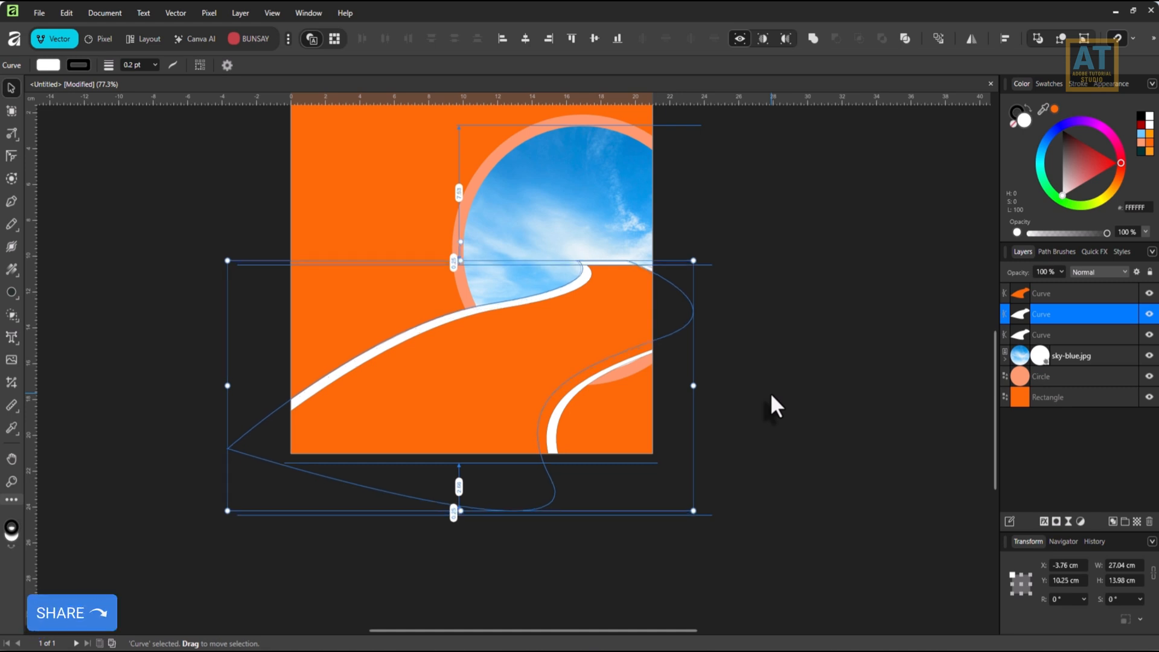
pyautogui.press('Right')
pyautogui.press('Right')
pyautogui.press('Right')
pyautogui.press('Right')
pyautogui.press('Up')
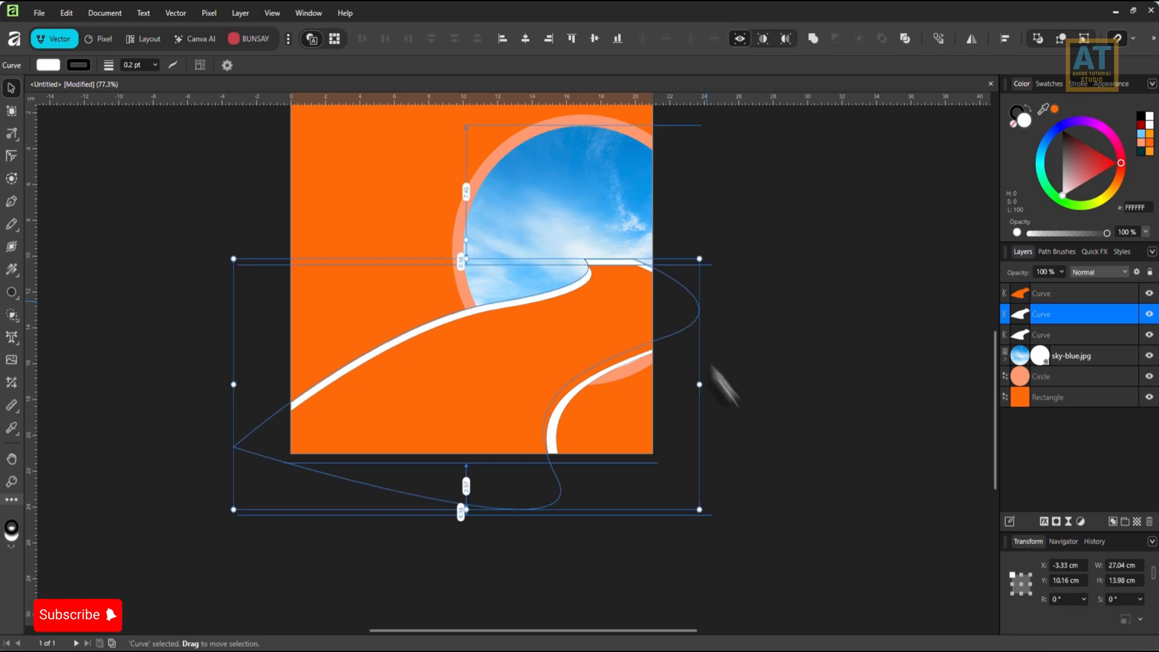
# Remove the stroke from all three road curves together.
pyautogui.keyDown('shift'); pyautogui.click(1091, 291); pyautogui.keyUp('shift')
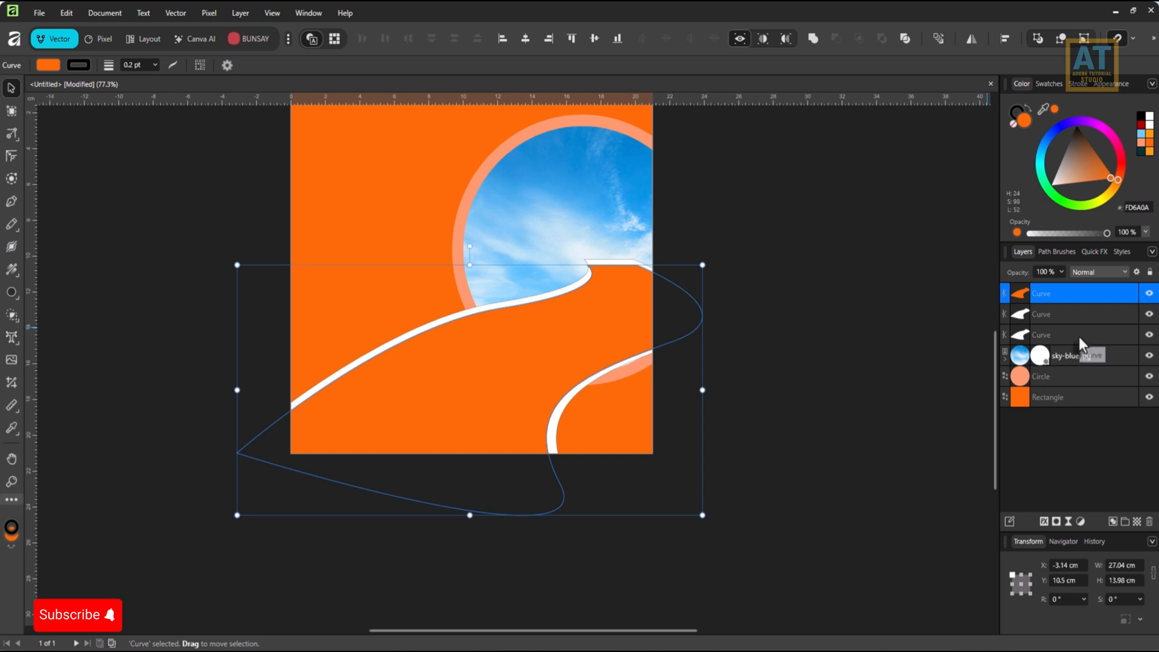
pyautogui.keyDown('shift'); pyautogui.click(1079, 336); pyautogui.keyUp('shift')
pyautogui.click(1017, 113)
pyautogui.click(1014, 124)
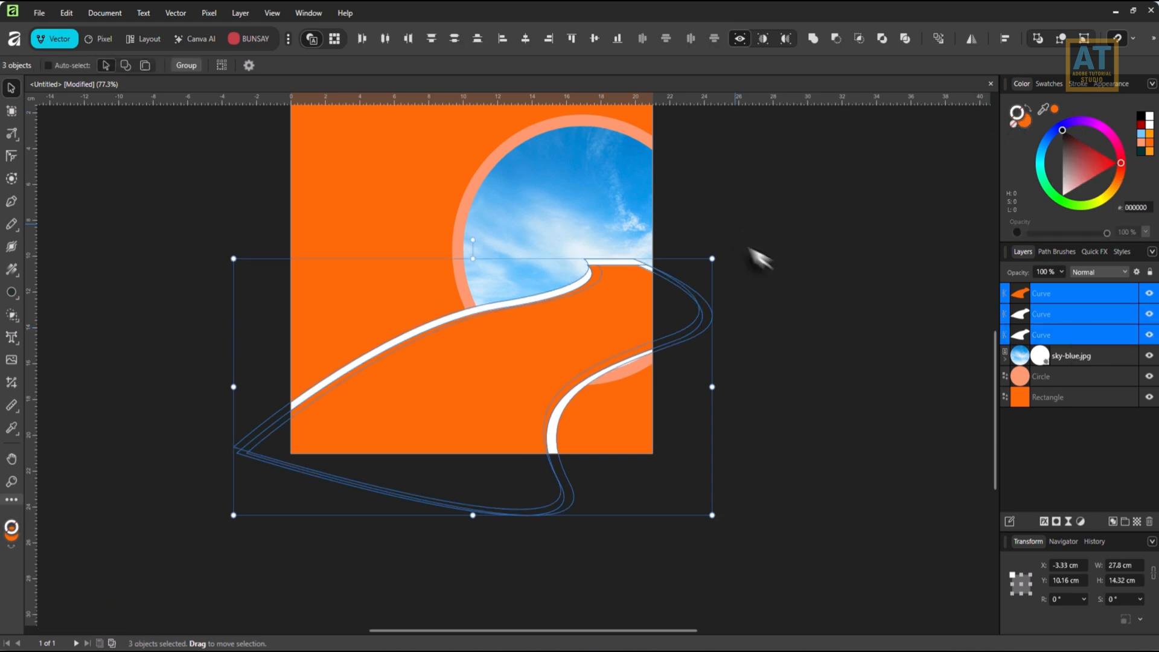
pyautogui.moveTo(749, 247); pyautogui.dragTo(806, 260)
# Apply a linear transparency gradient to the orange road, fading it from the lower left toward its far upper-right end.
pyautogui.click(1077, 288)
pyautogui.press('g')
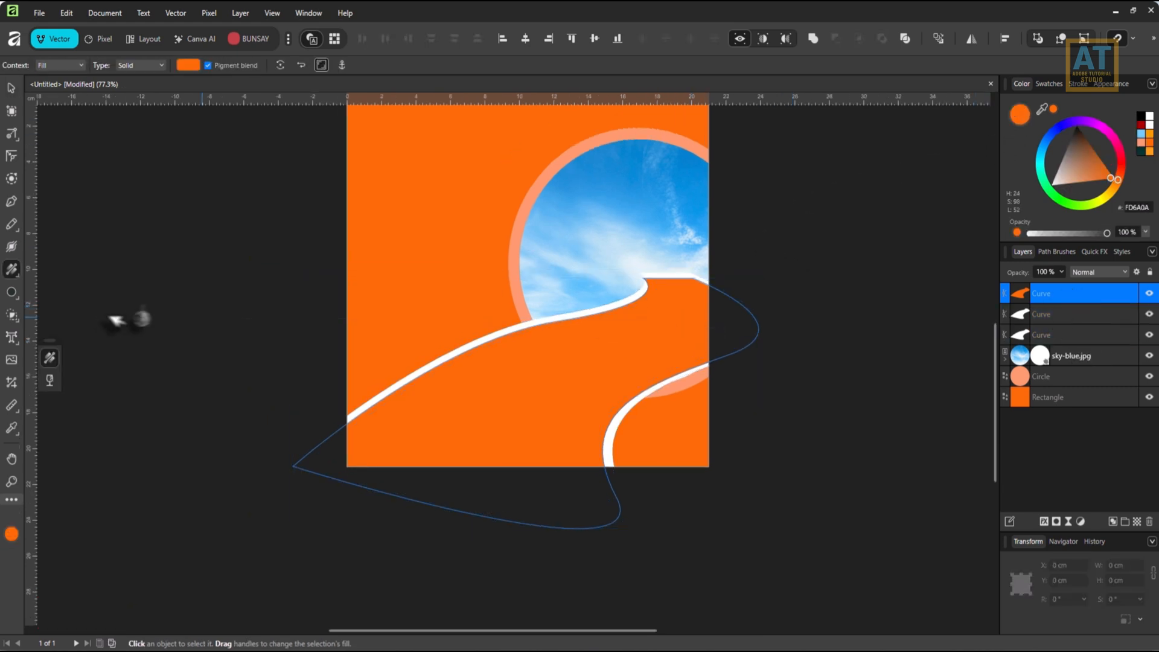
pyautogui.click(12, 269)
pyautogui.click(60, 286)
pyautogui.moveTo(694, 300); pyautogui.dragTo(517, 404)
pyautogui.moveTo(474, 453); pyautogui.dragTo(724, 272)
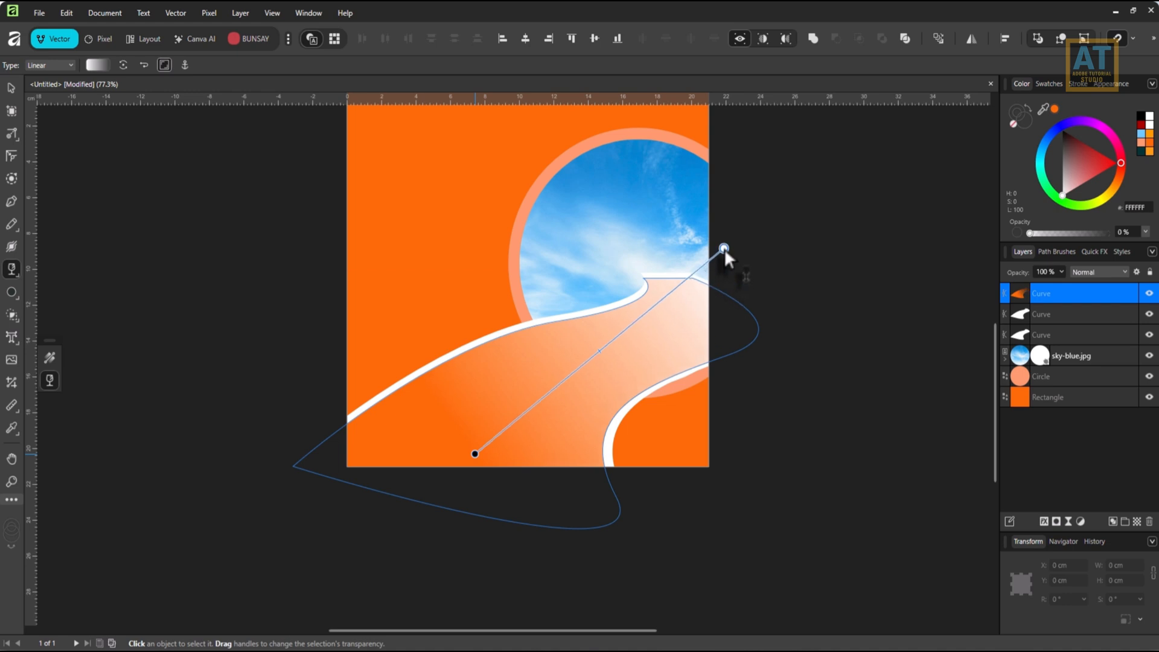
# Fade both white edge curves toward the road's far upper-right end with linear transparency gradients.
pyautogui.click(1063, 315)
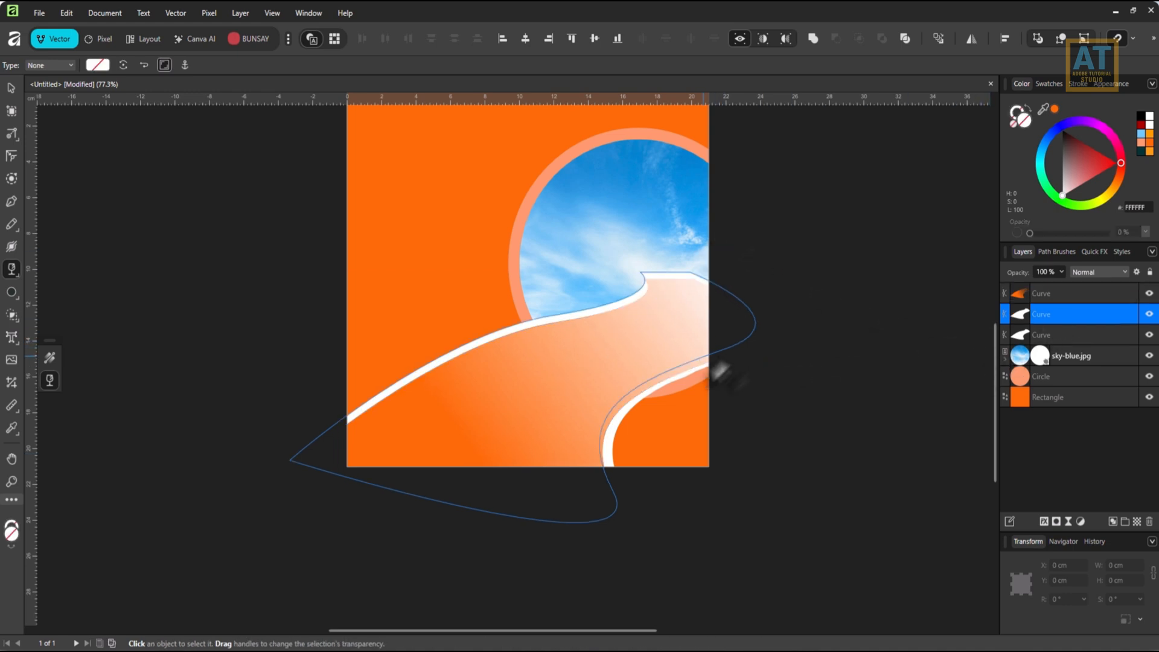
pyautogui.moveTo(704, 279); pyautogui.dragTo(376, 477)
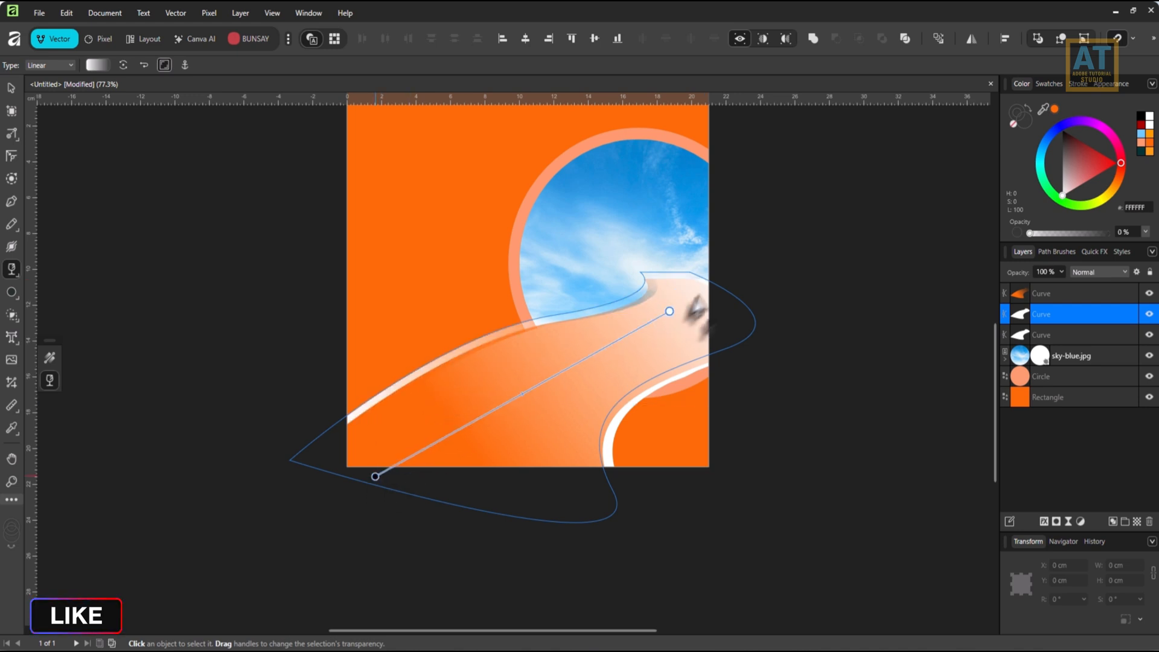
pyautogui.click(1060, 335)
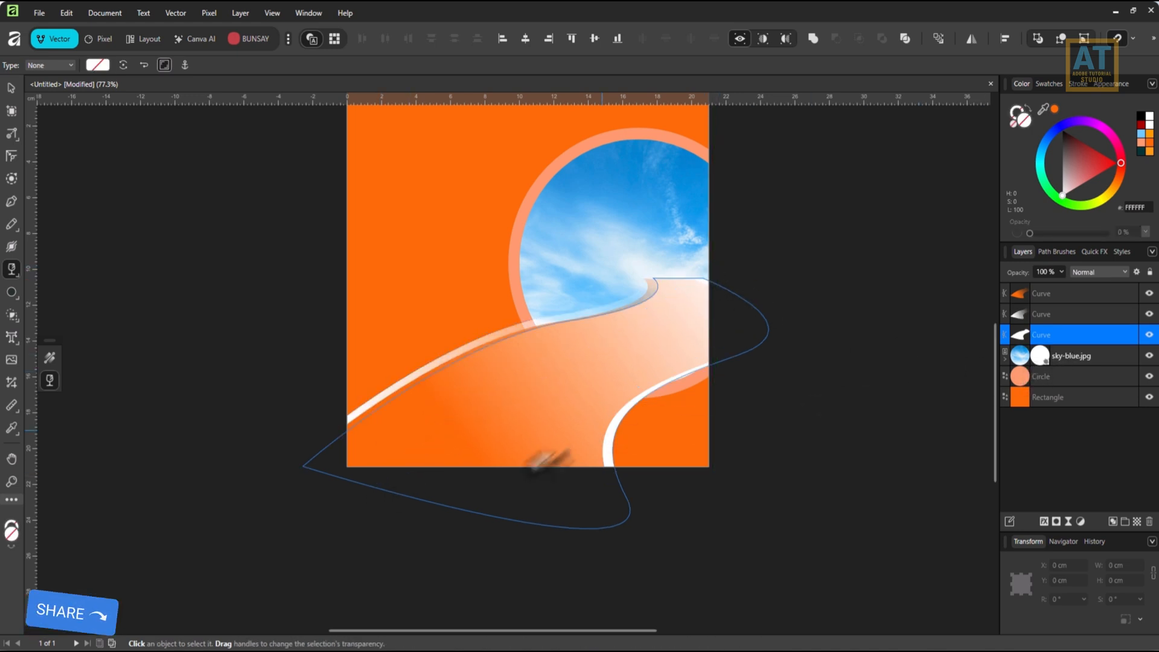
pyautogui.moveTo(480, 505); pyautogui.dragTo(759, 250)
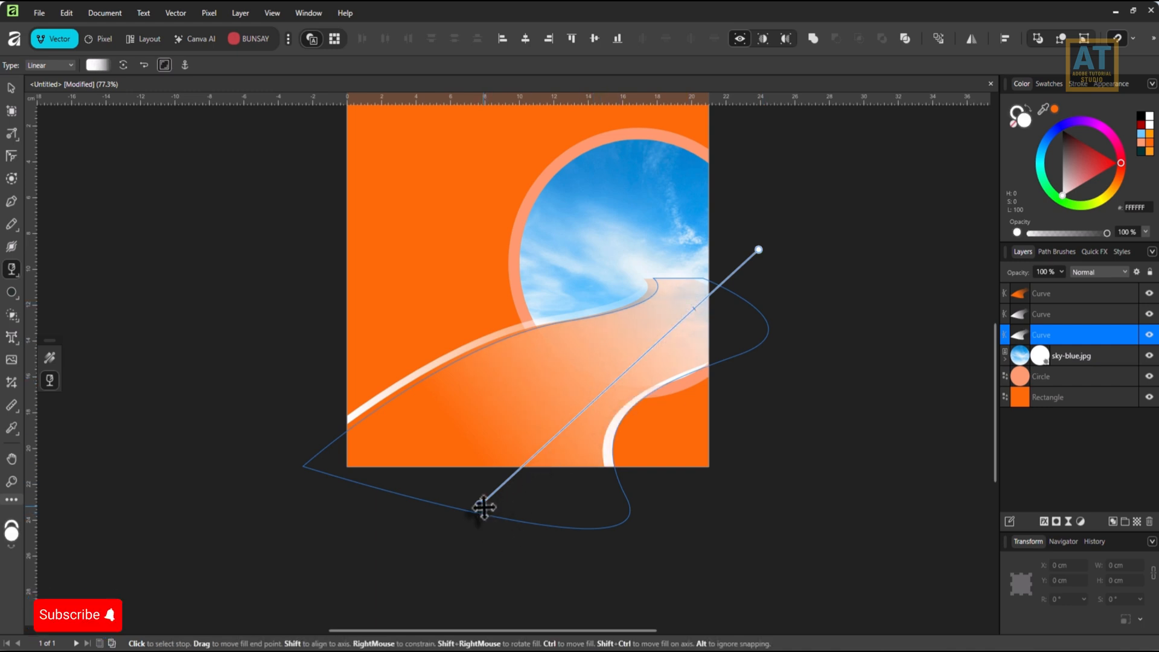
pyautogui.moveTo(481, 506); pyautogui.dragTo(573, 387)
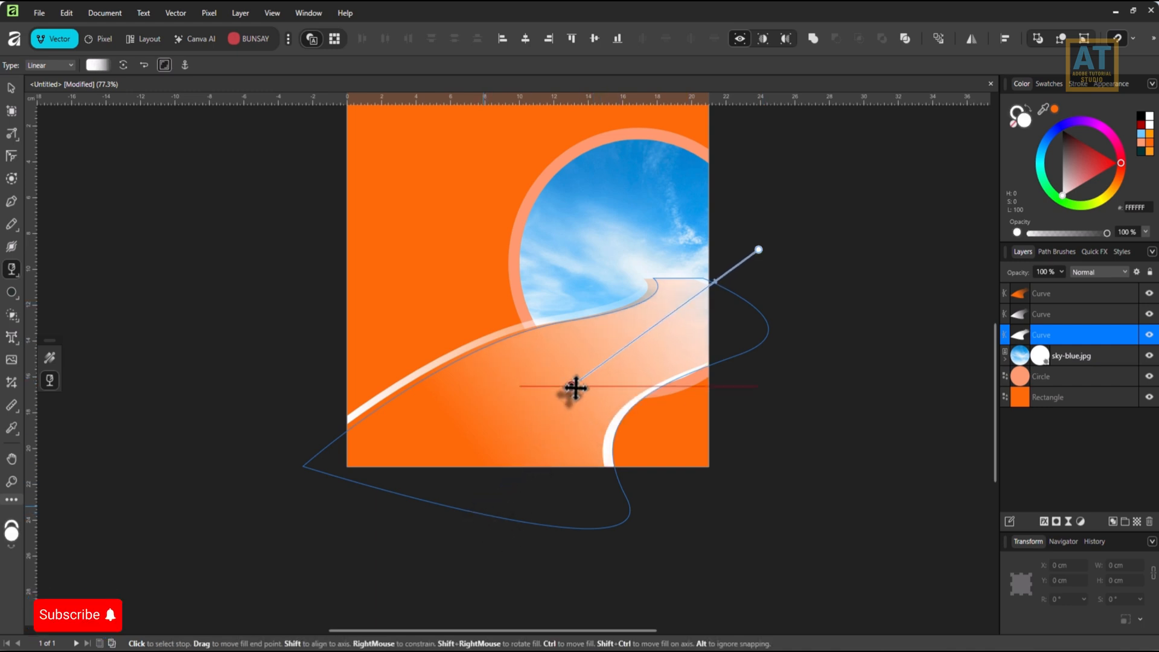
pyautogui.click(11, 88)
pyautogui.scroll(-1, 562, 495)
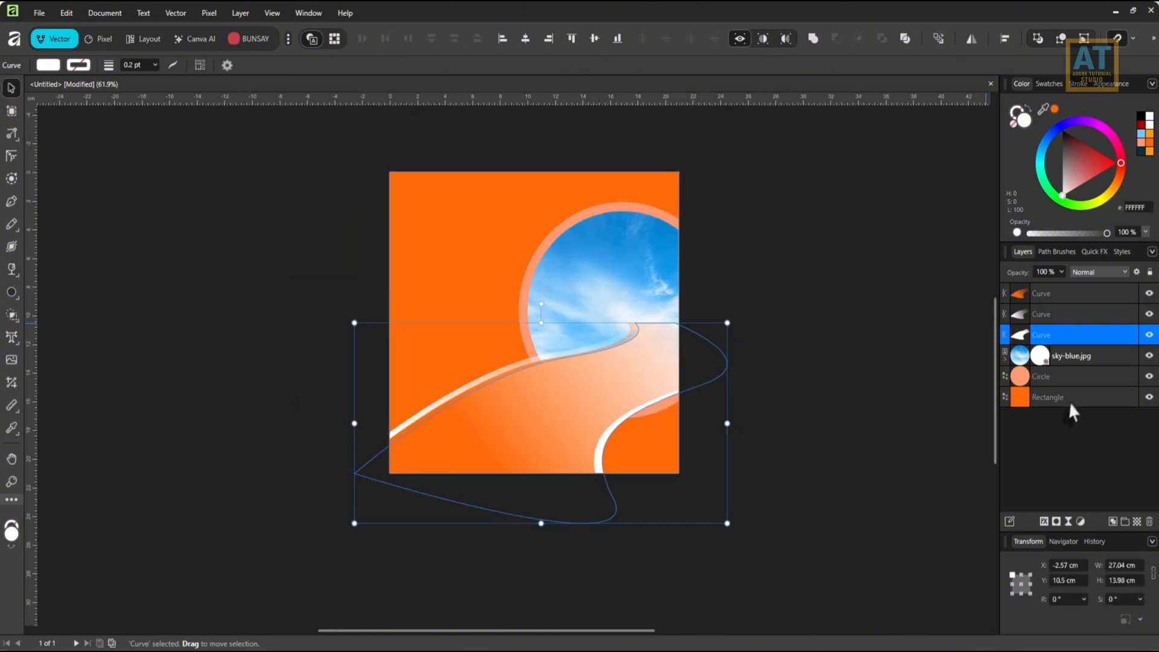
# Add a small amount of noise to the orange background rectangle's fill.
pyautogui.click(1071, 401)
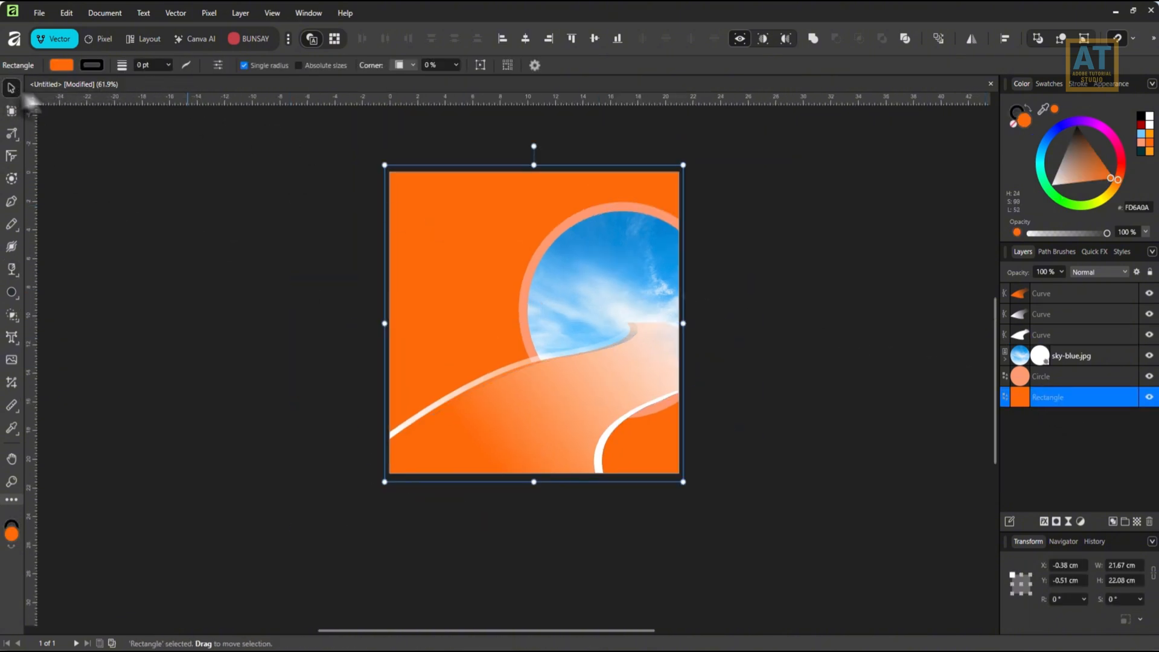
pyautogui.click(66, 66)
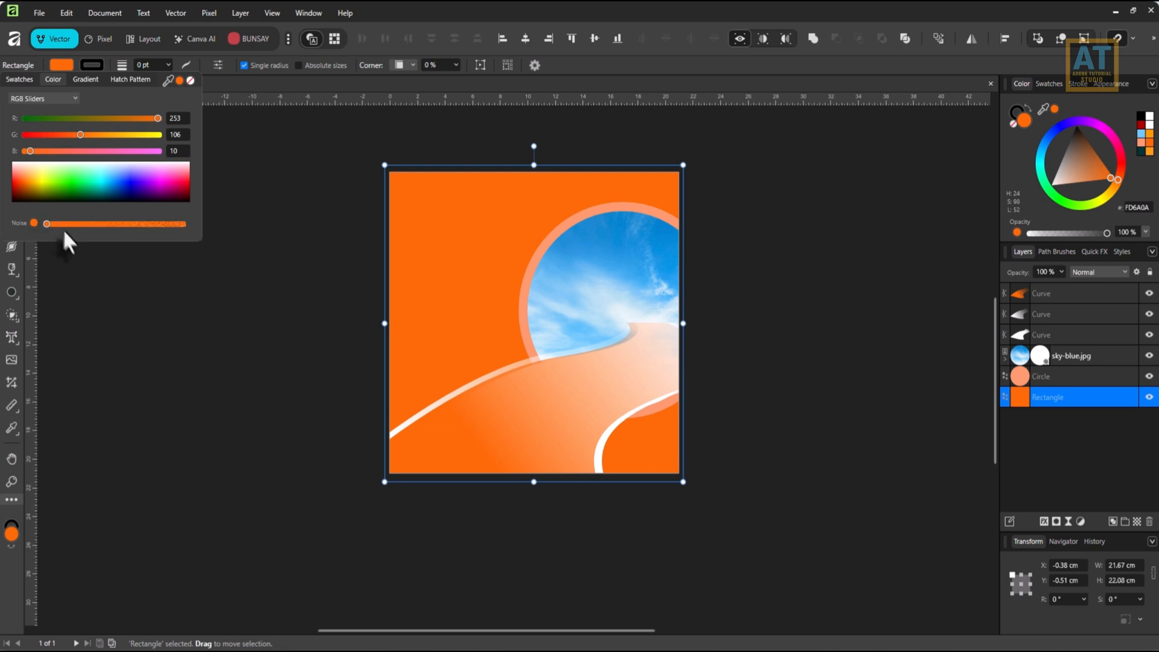
pyautogui.moveTo(47, 224); pyautogui.dragTo(56, 225)
pyautogui.click(1065, 393)
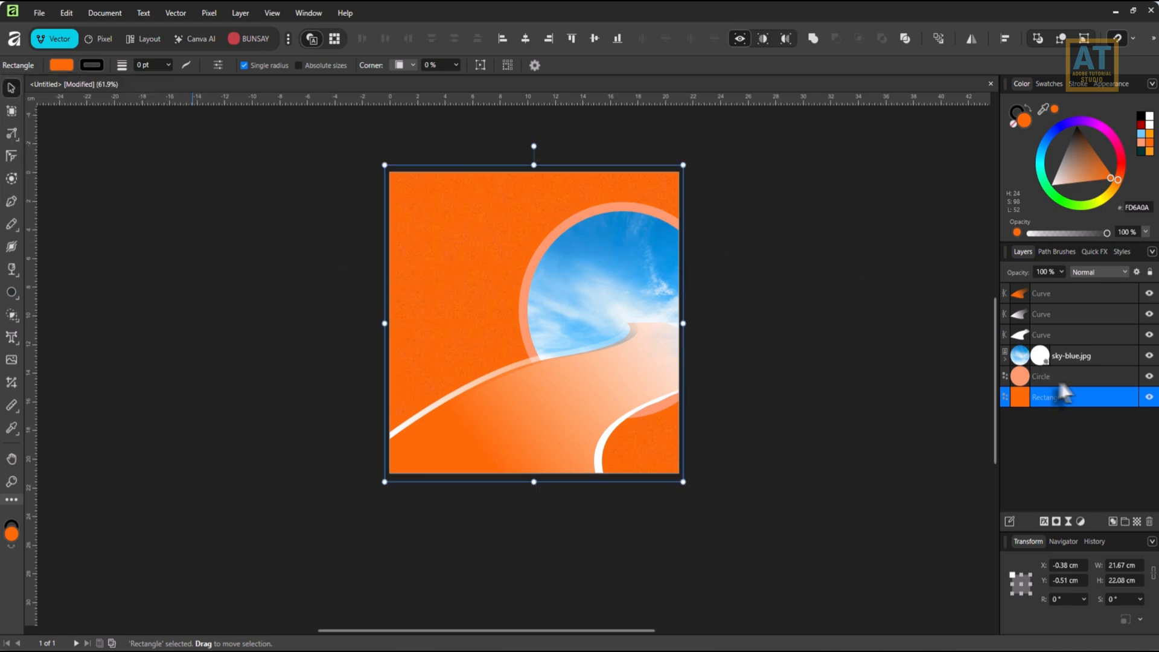
pyautogui.click(1044, 522)
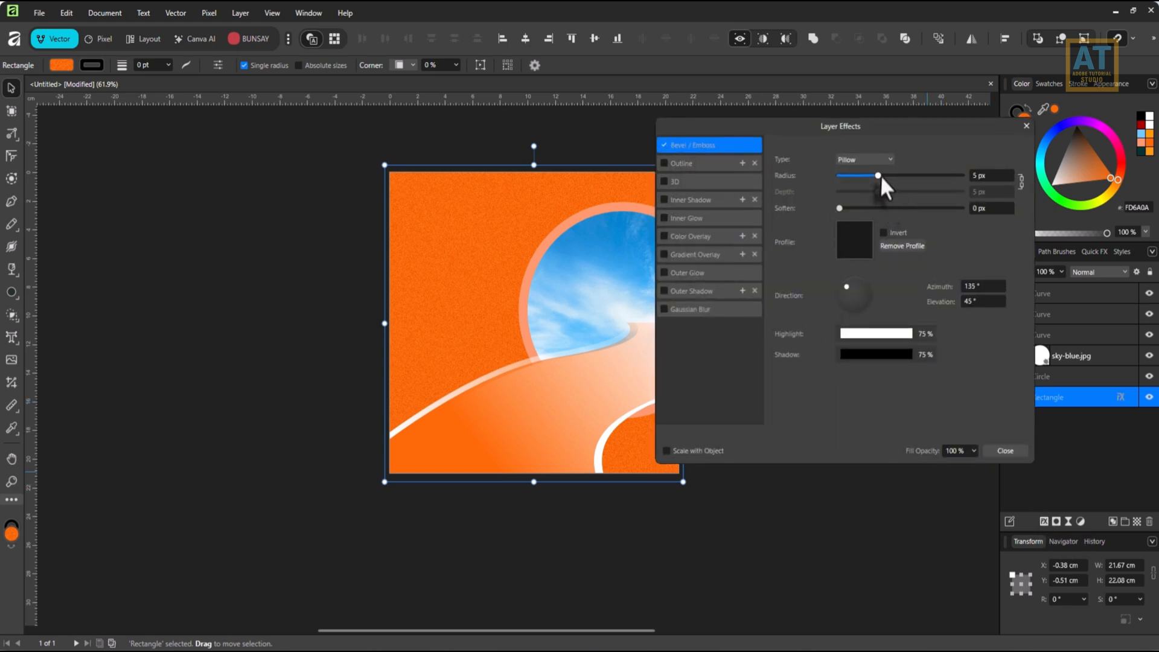
pyautogui.moveTo(879, 175); pyautogui.dragTo(905, 176)
pyautogui.moveTo(839, 208); pyautogui.dragTo(857, 208)
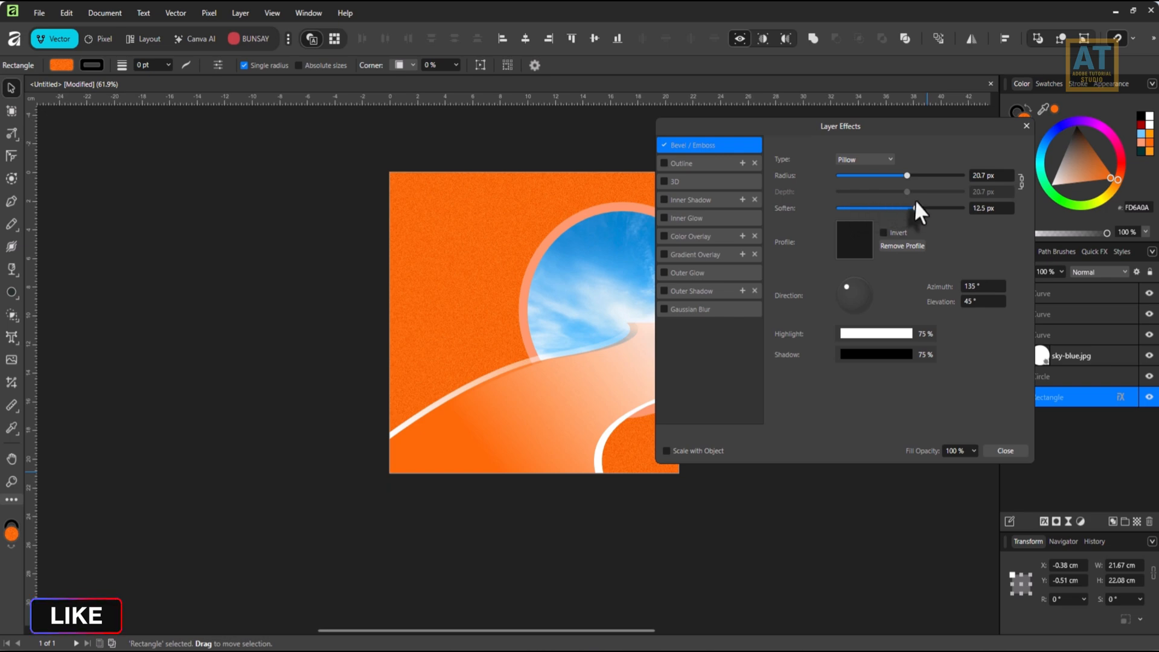
pyautogui.moveTo(897, 175); pyautogui.dragTo(927, 205)
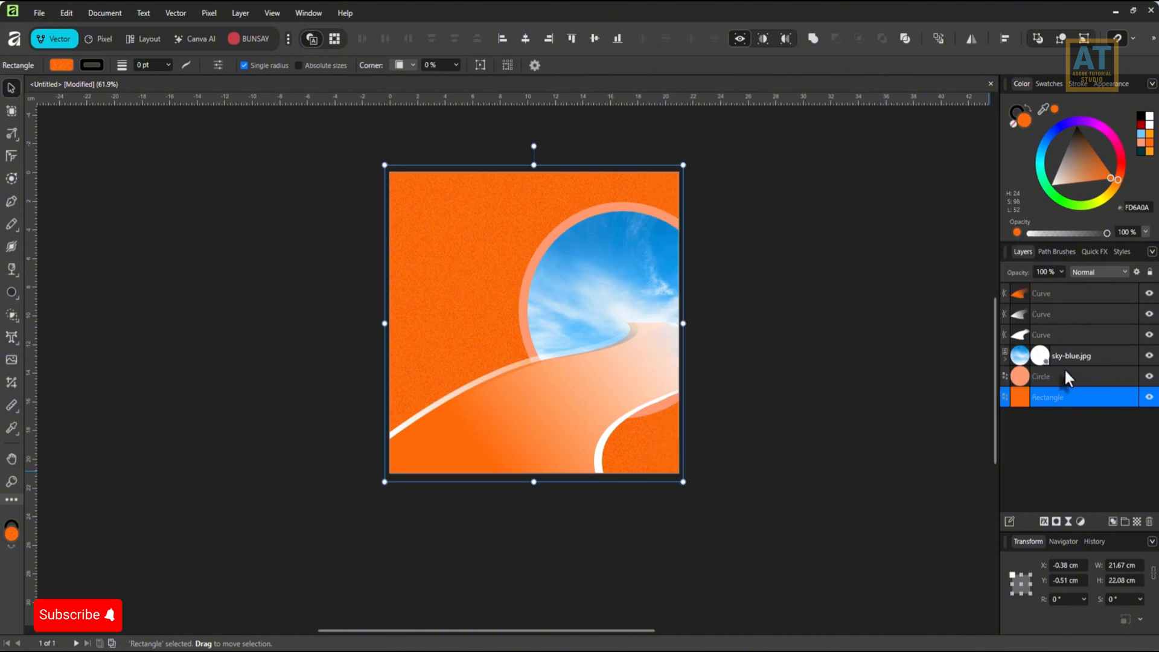
# Apply a Pillow Bevel / Emboss effect to the peach circle with radius 29.4 px and shadow opacity 23%.
pyautogui.click(1064, 372)
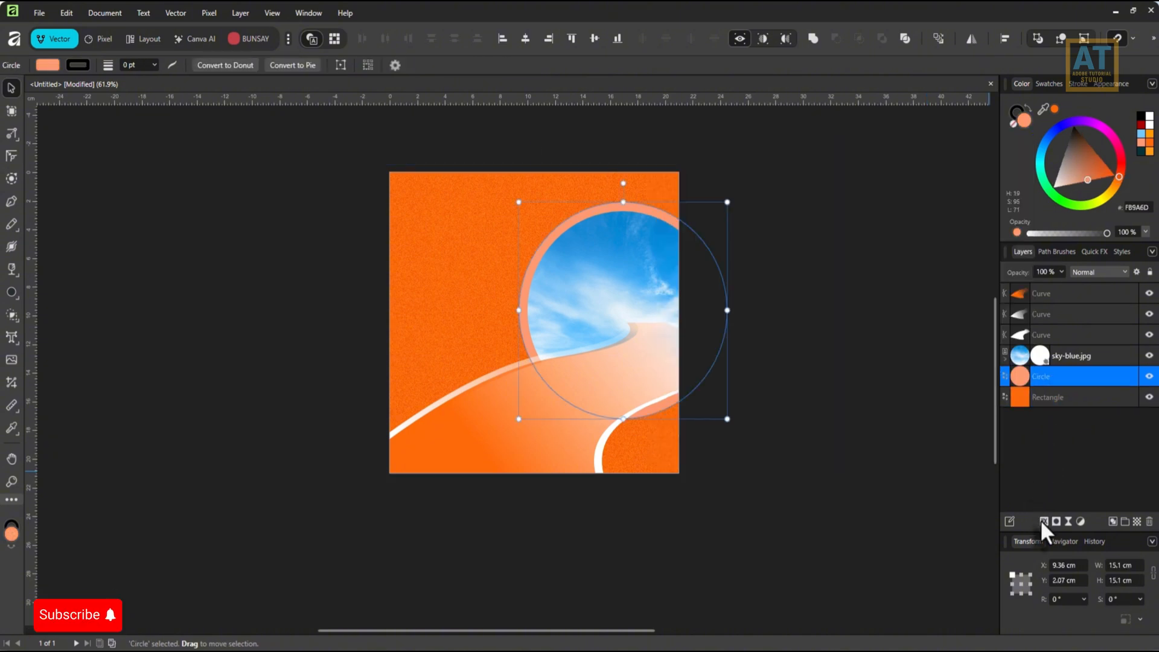
pyautogui.click(1043, 521)
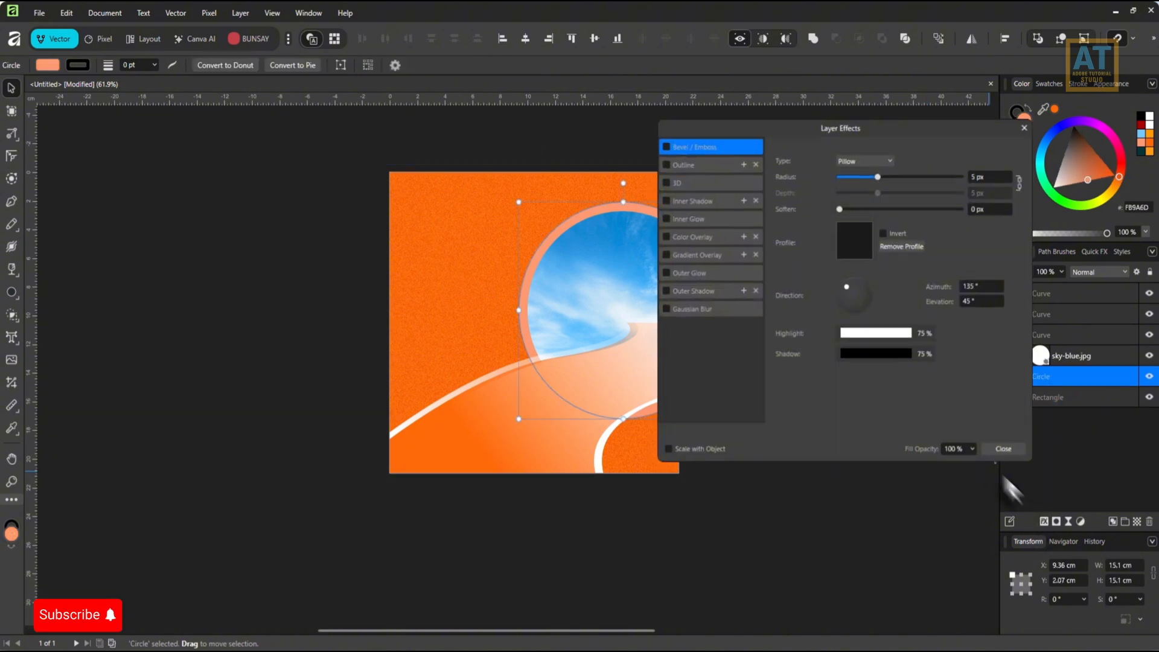
pyautogui.click(667, 144)
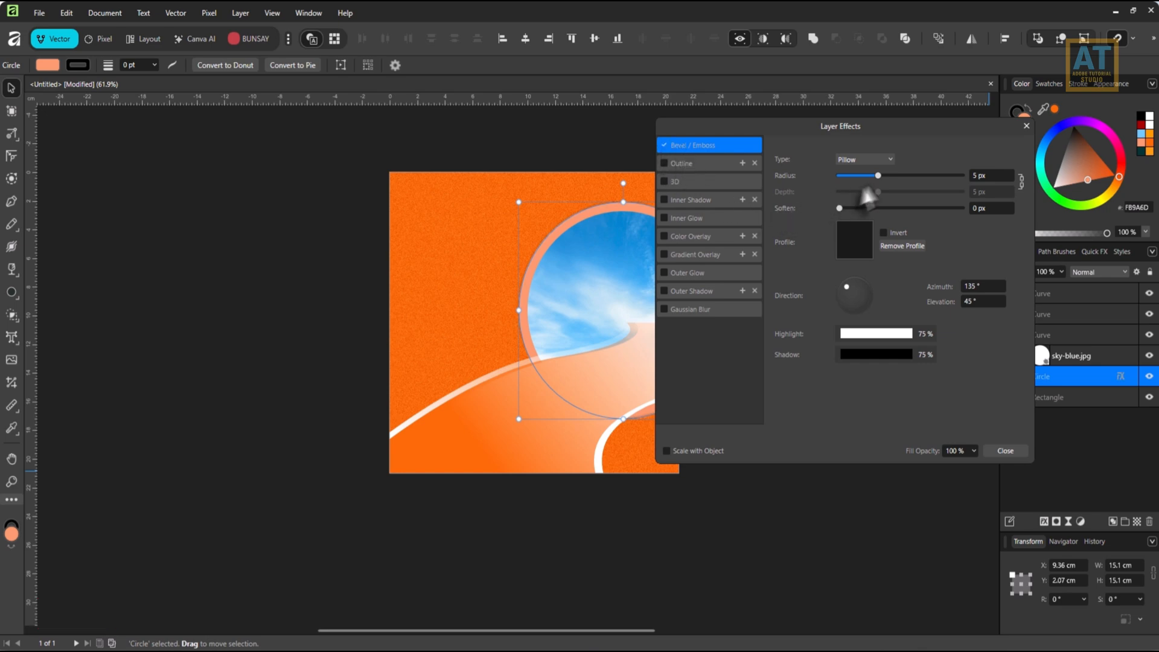
pyautogui.moveTo(878, 175); pyautogui.dragTo(919, 177)
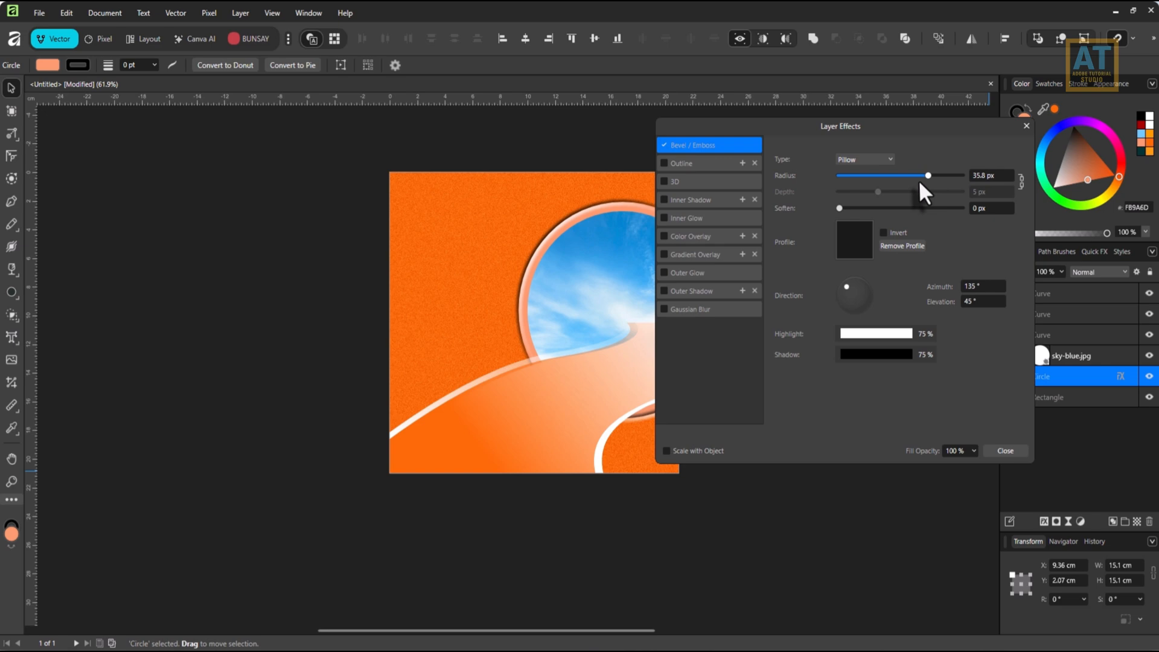
pyautogui.click(923, 357)
pyautogui.moveTo(973, 408); pyautogui.dragTo(943, 411)
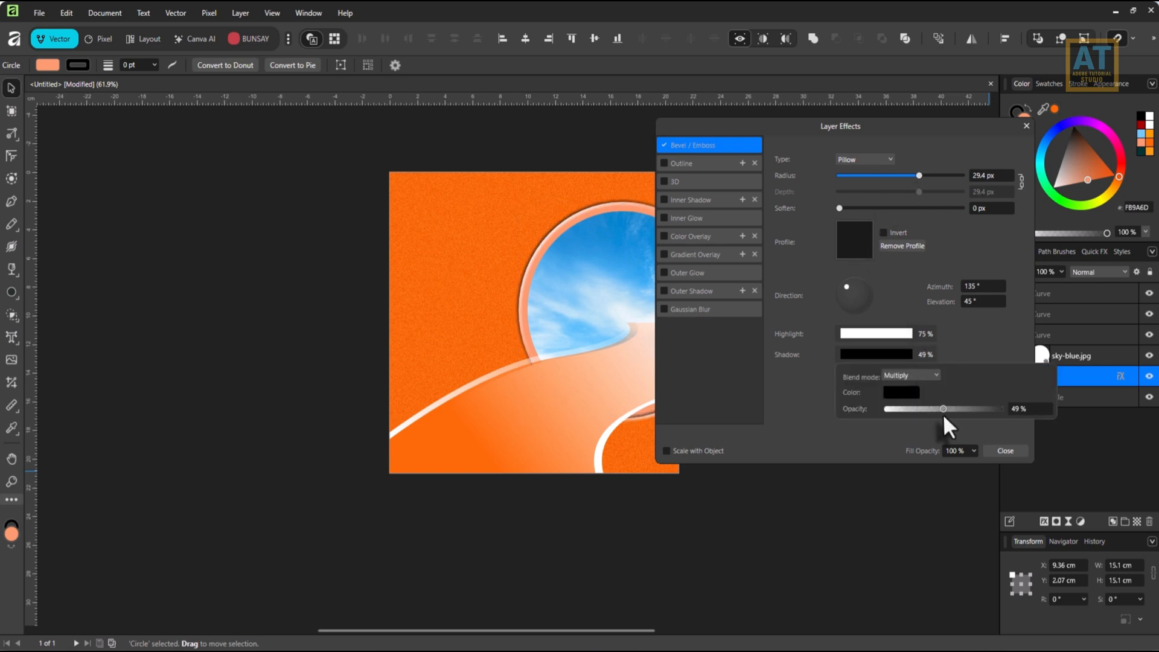
pyautogui.click(1004, 453)
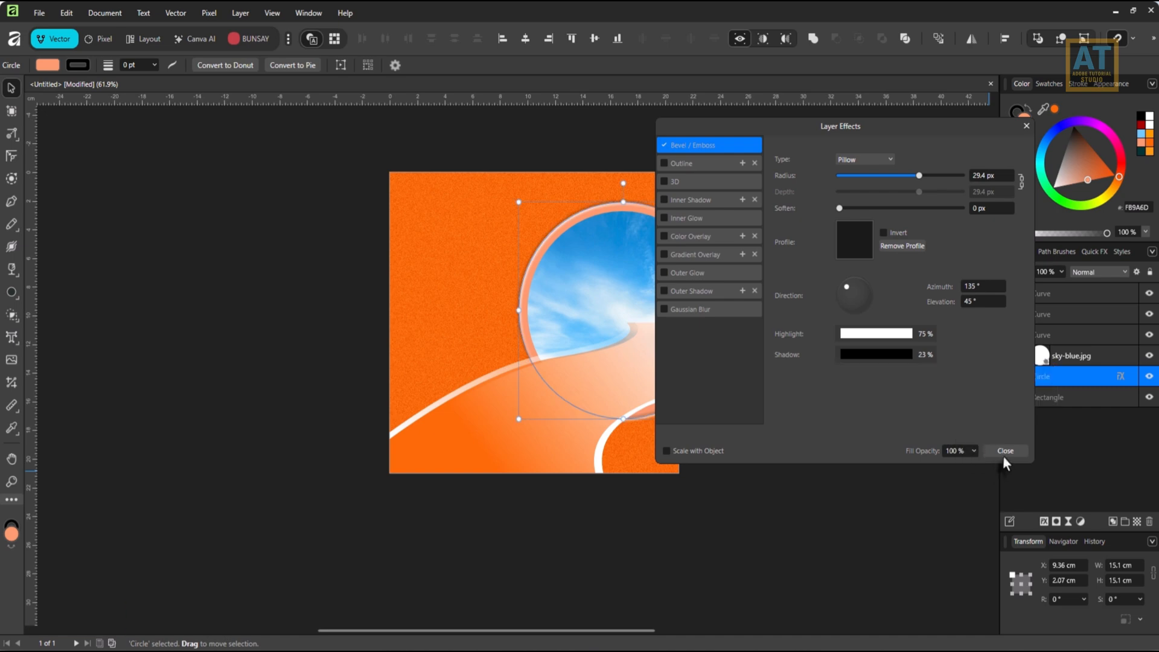
pyautogui.click(1004, 450)
# Give the sky-blue.jpg image a Multiply inner shadow with opacity 21%, radius 39.8 px and offset 43.7 px.
pyautogui.click(1054, 356)
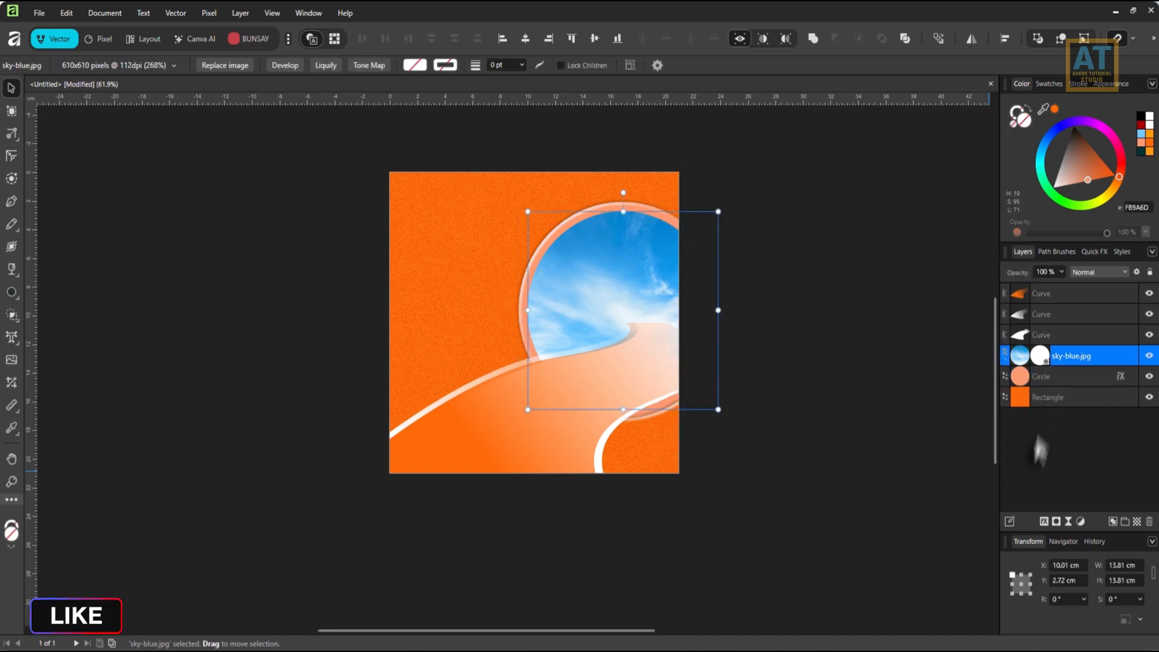
pyautogui.click(1044, 522)
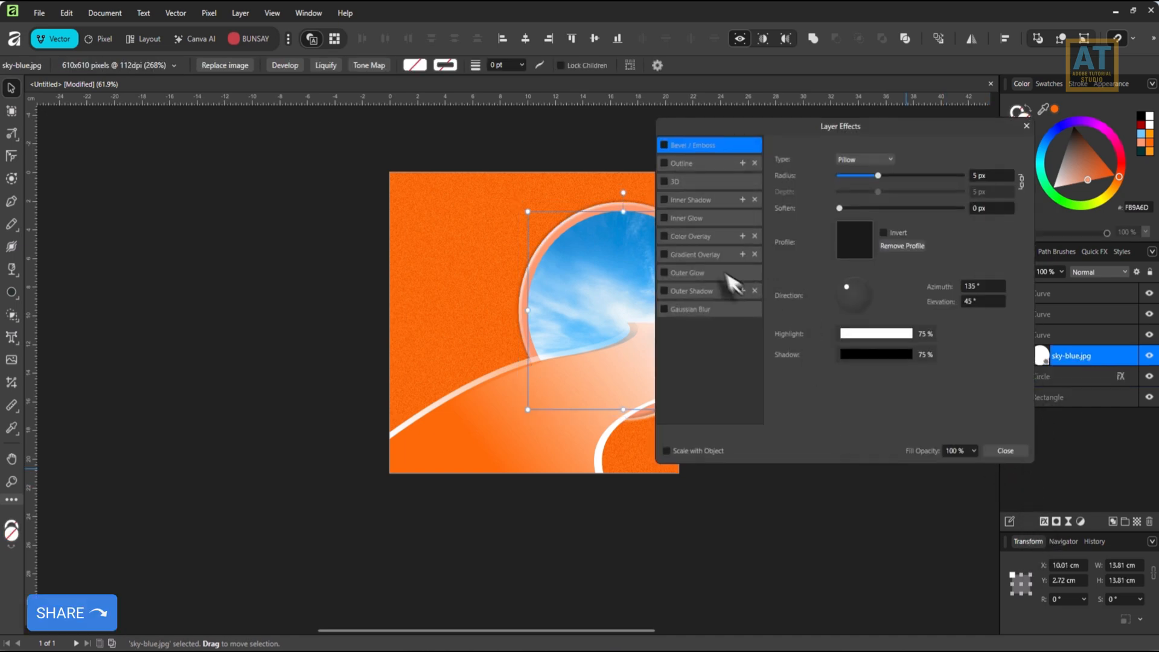
pyautogui.click(690, 217)
pyautogui.click(665, 199)
pyautogui.click(687, 200)
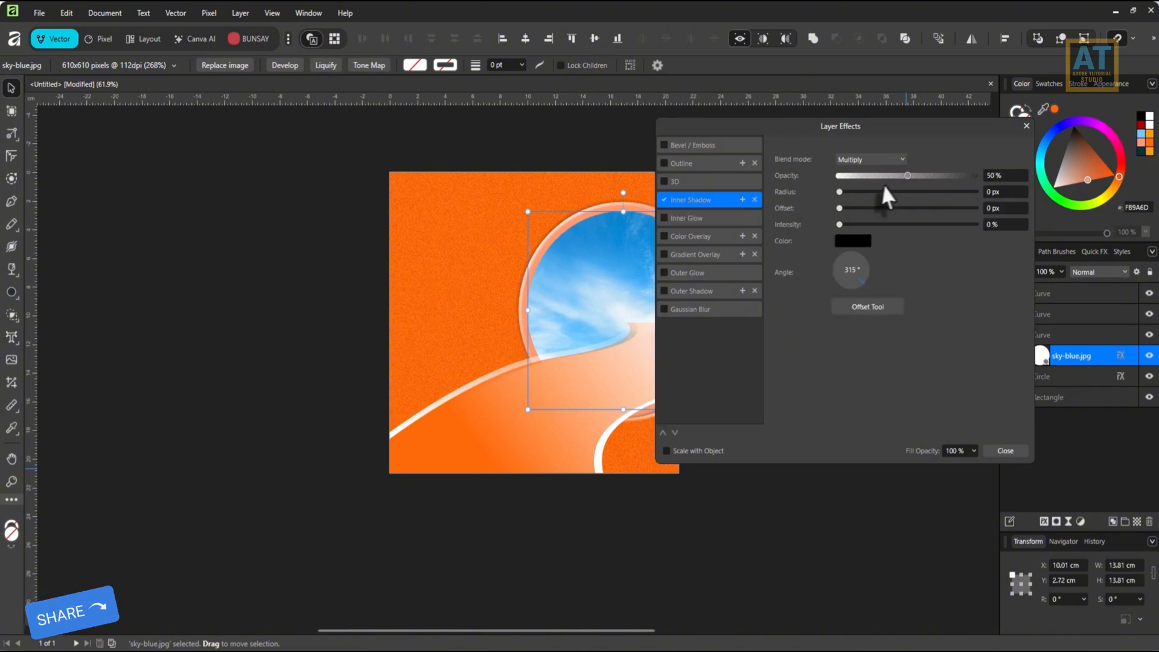
pyautogui.moveTo(911, 176); pyautogui.dragTo(914, 176)
pyautogui.moveTo(839, 191); pyautogui.dragTo(925, 194)
pyautogui.moveTo(840, 209); pyautogui.dragTo(868, 181)
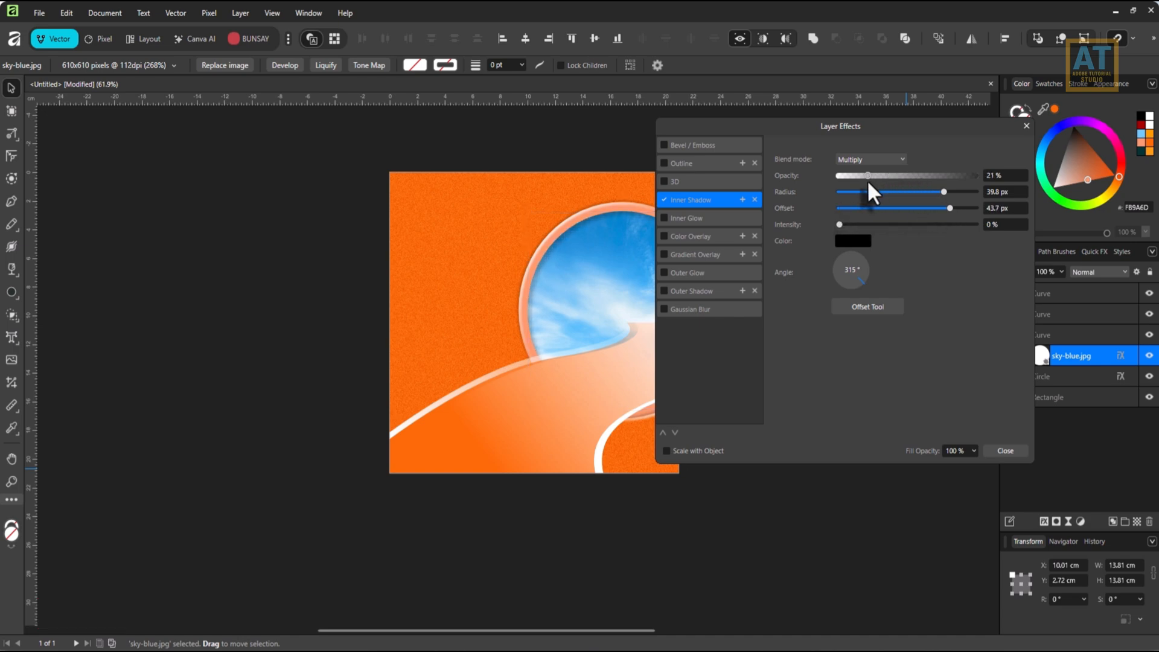
pyautogui.click(1003, 451)
# Place Caramel Frappé.png over the sky circle at about 4.06 × 6.54 cm and bring it above all other layers.
pyautogui.scroll(1, 740, 374)
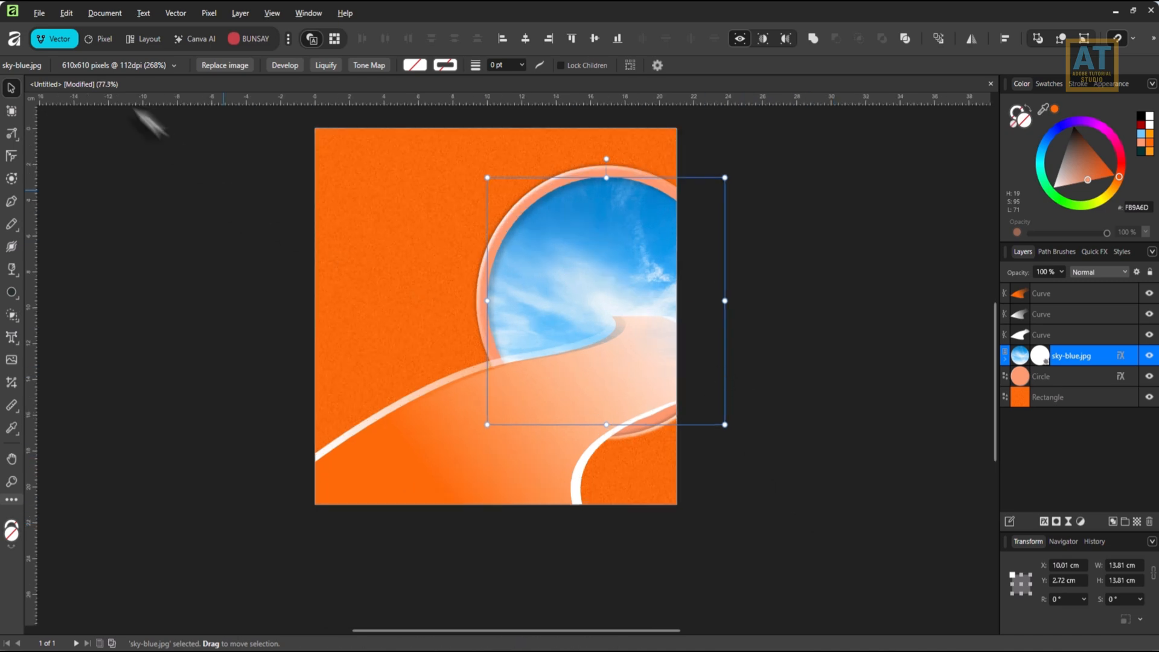
pyautogui.click(36, 12)
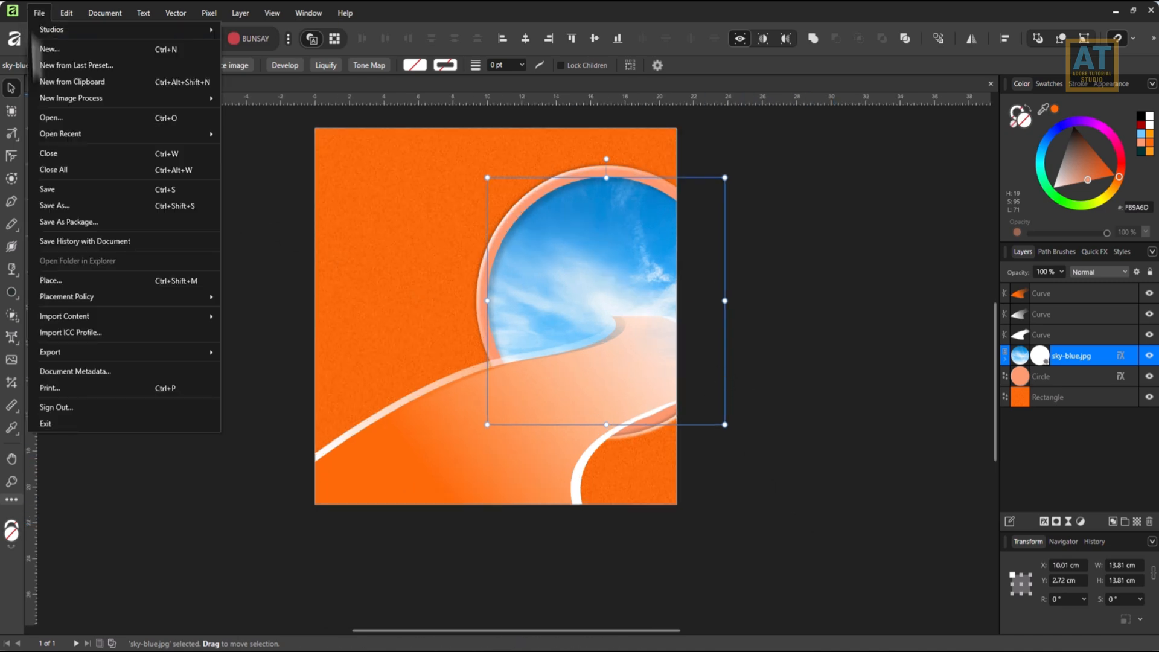
pyautogui.click(45, 281)
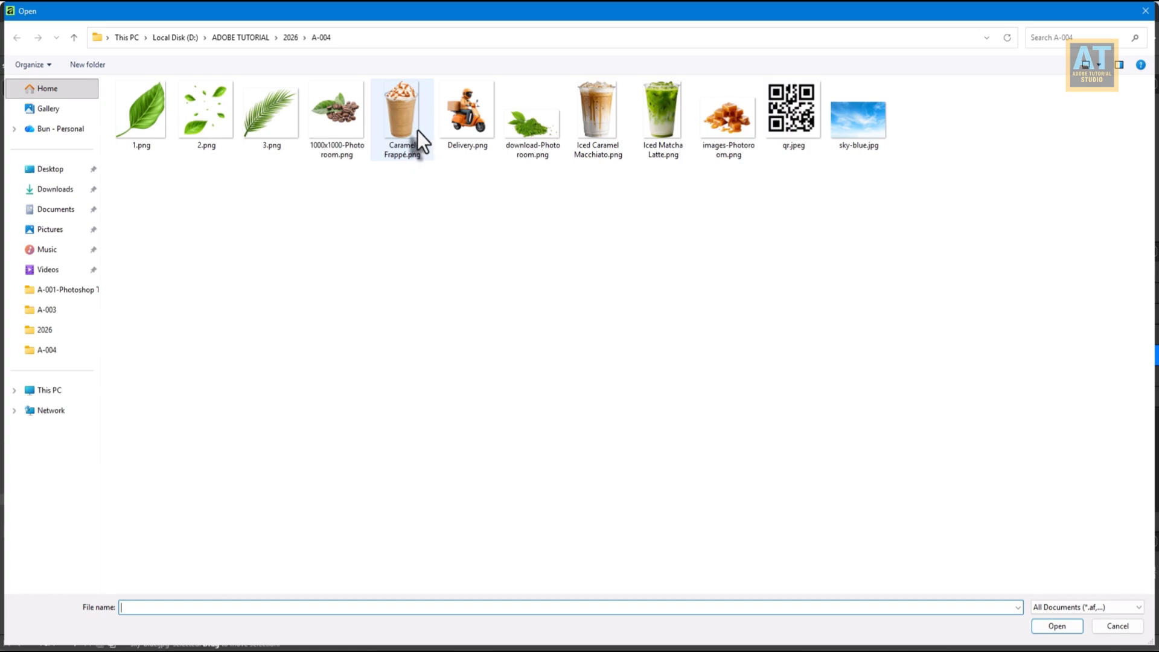
pyautogui.doubleClick(418, 130)
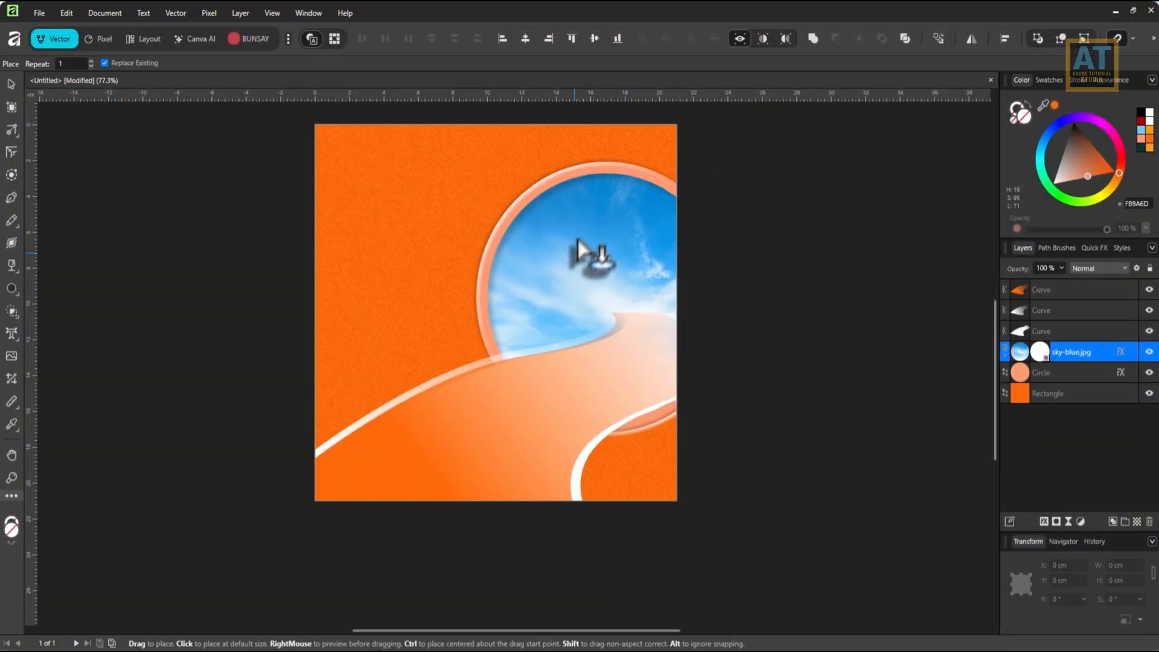
pyautogui.moveTo(582, 237); pyautogui.dragTo(652, 355)
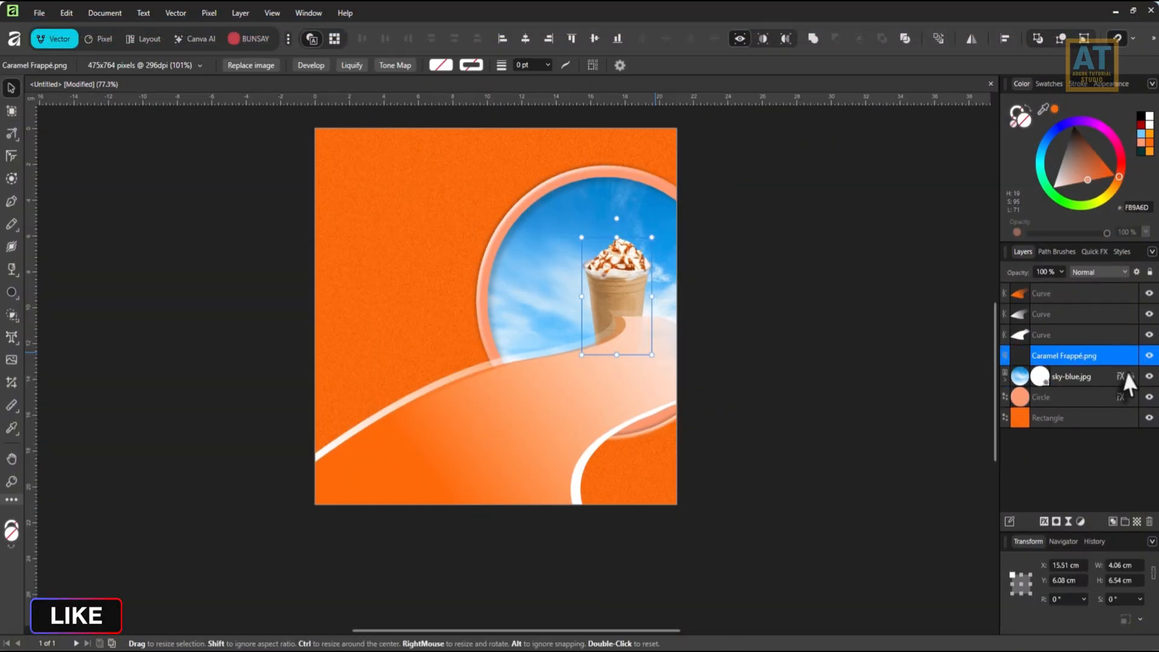
pyautogui.moveTo(1088, 357); pyautogui.dragTo(1081, 285)
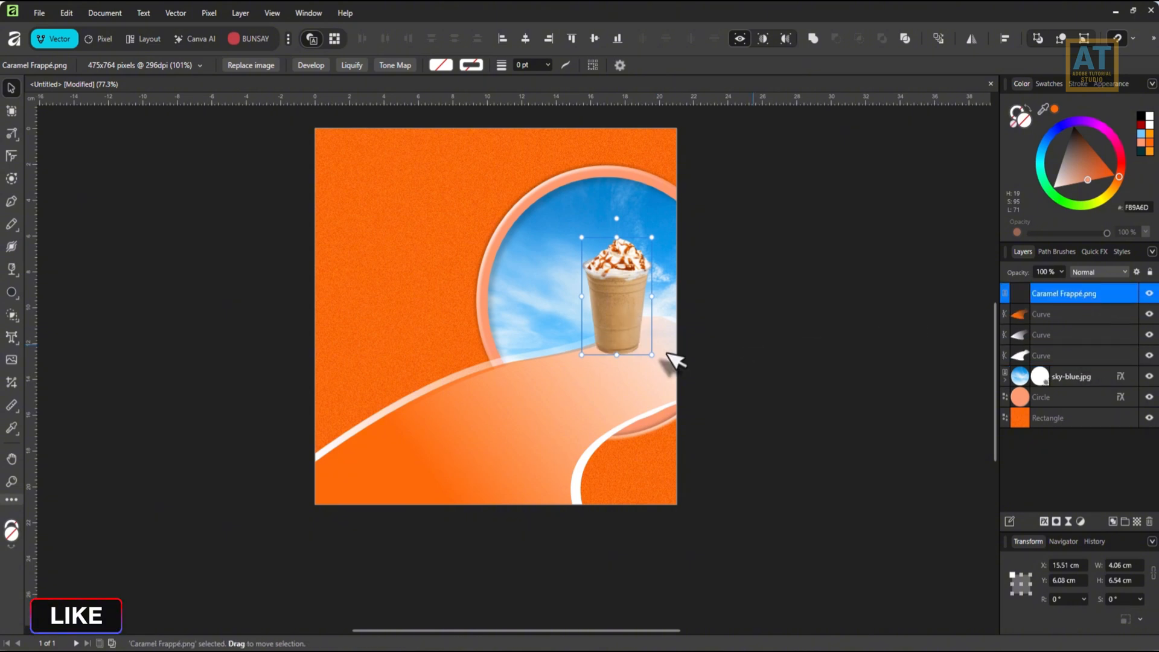
# Tilt the frappé to about -18.2°, scale it to about 3.75 × 6.04 cm and stand it at the road's far end.
pyautogui.moveTo(626, 305); pyautogui.dragTo(626, 346)
pyautogui.moveTo(650, 407); pyautogui.dragTo(633, 412)
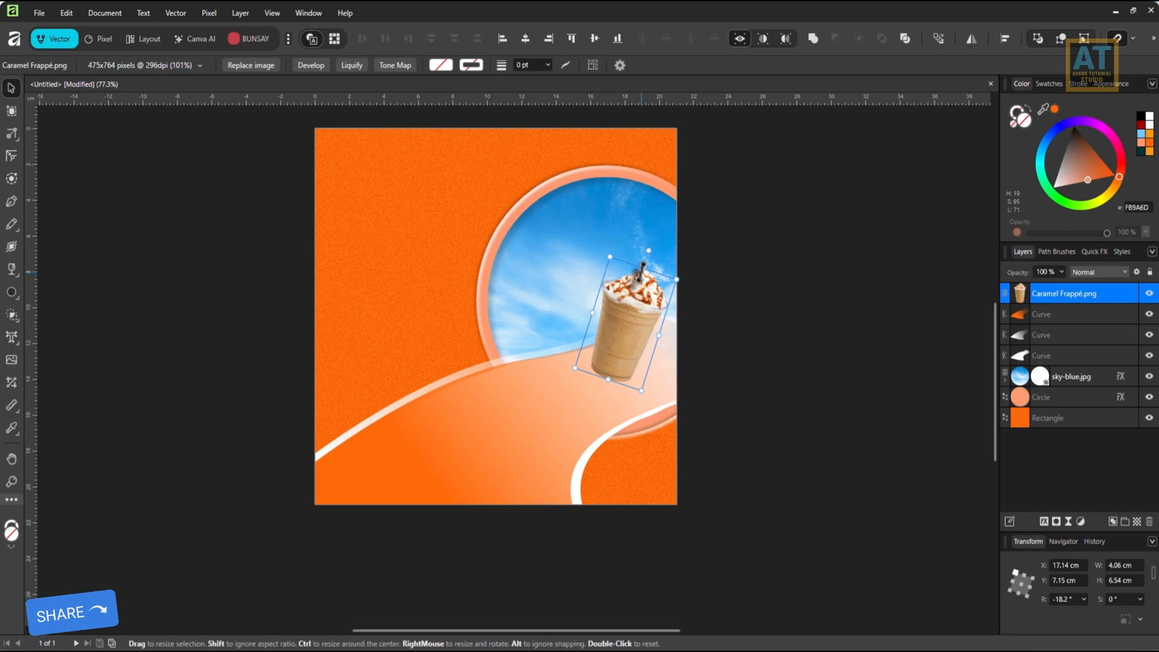
pyautogui.moveTo(636, 280); pyautogui.dragTo(640, 276)
pyautogui.moveTo(631, 328); pyautogui.dragTo(640, 324)
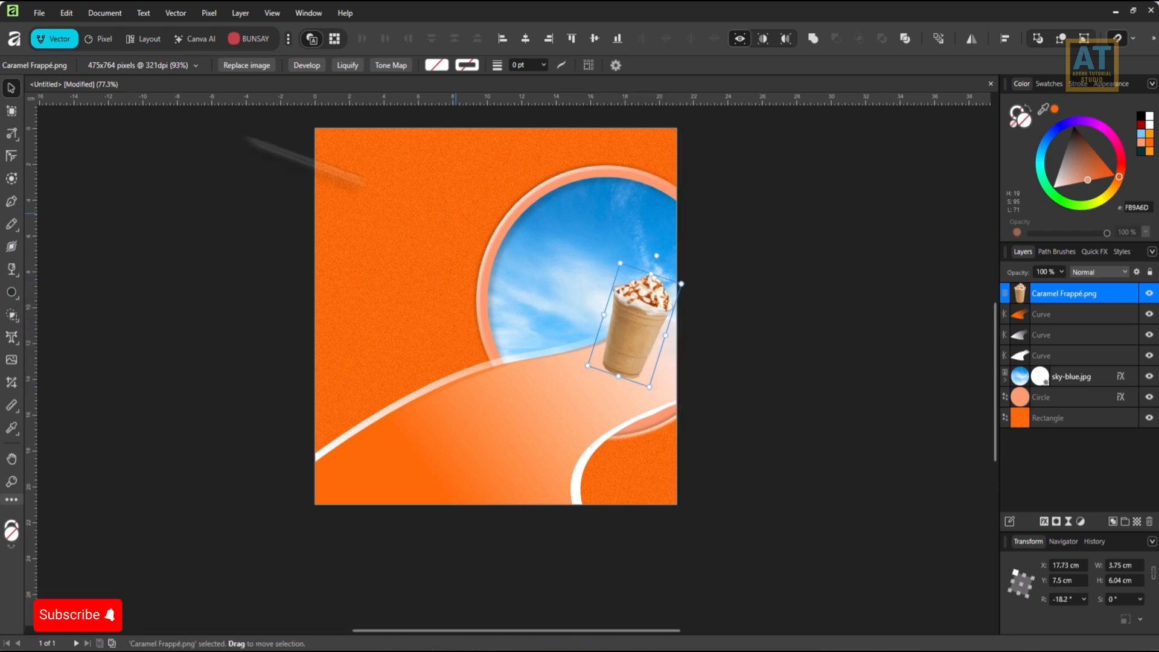
# Place Iced Caramel Macchiato.png at about 5.36 × 7.69 cm over the circle's left edge.
pyautogui.click(39, 13)
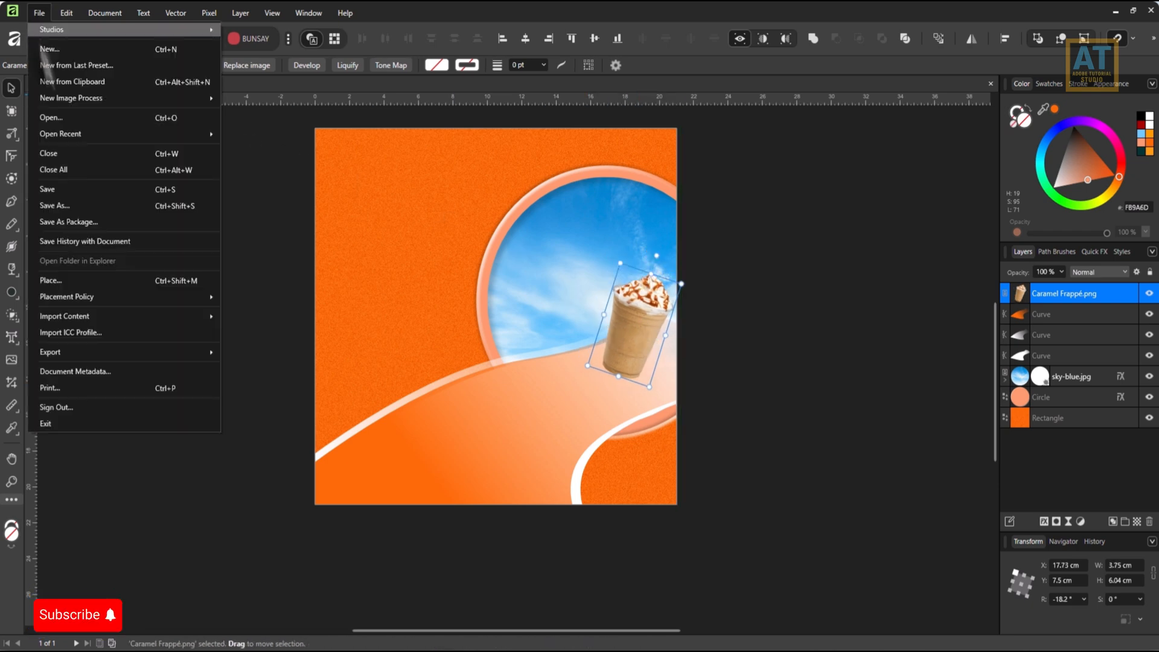
pyautogui.click(75, 291)
pyautogui.click(400, 118)
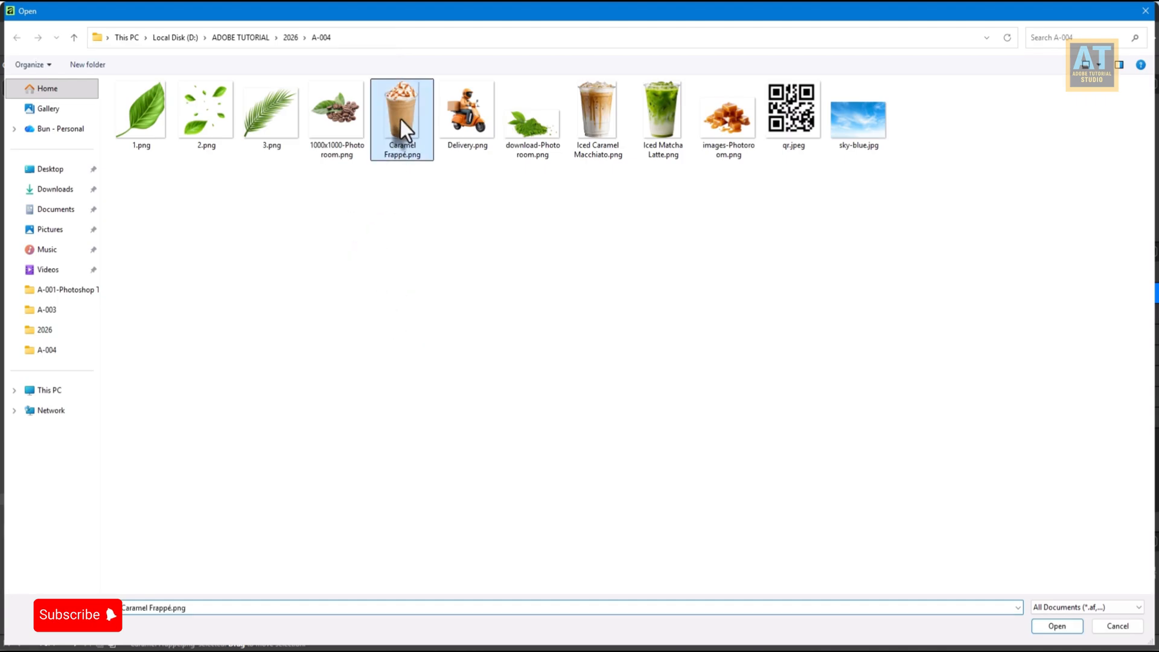
pyautogui.doubleClick(589, 124)
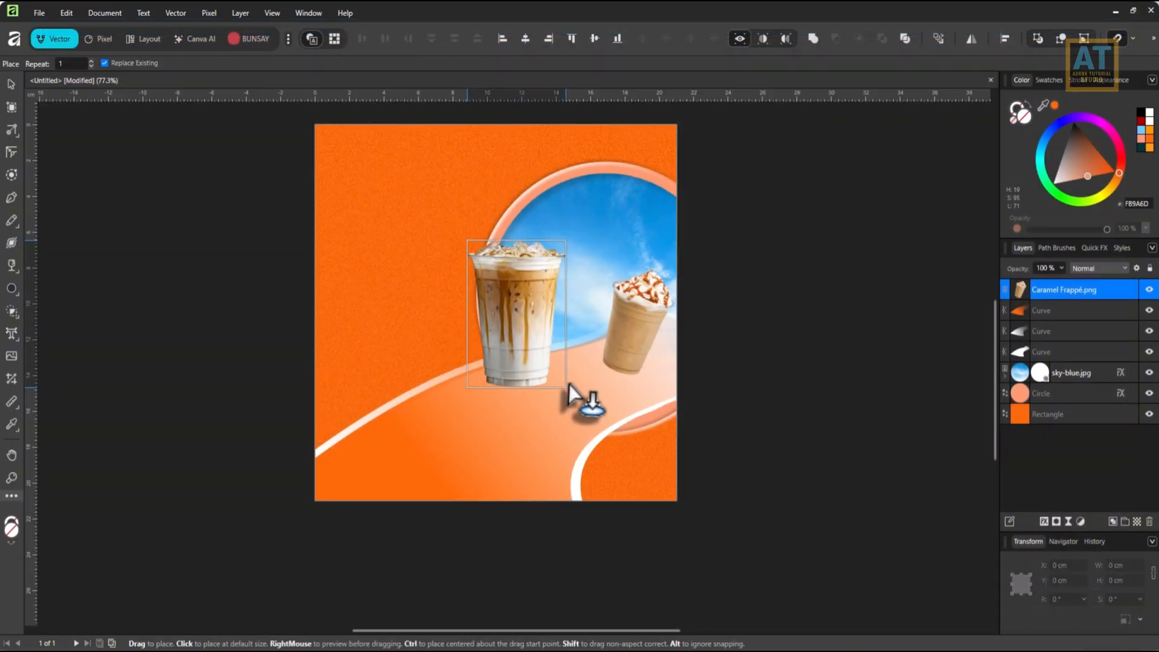
pyautogui.click(568, 375)
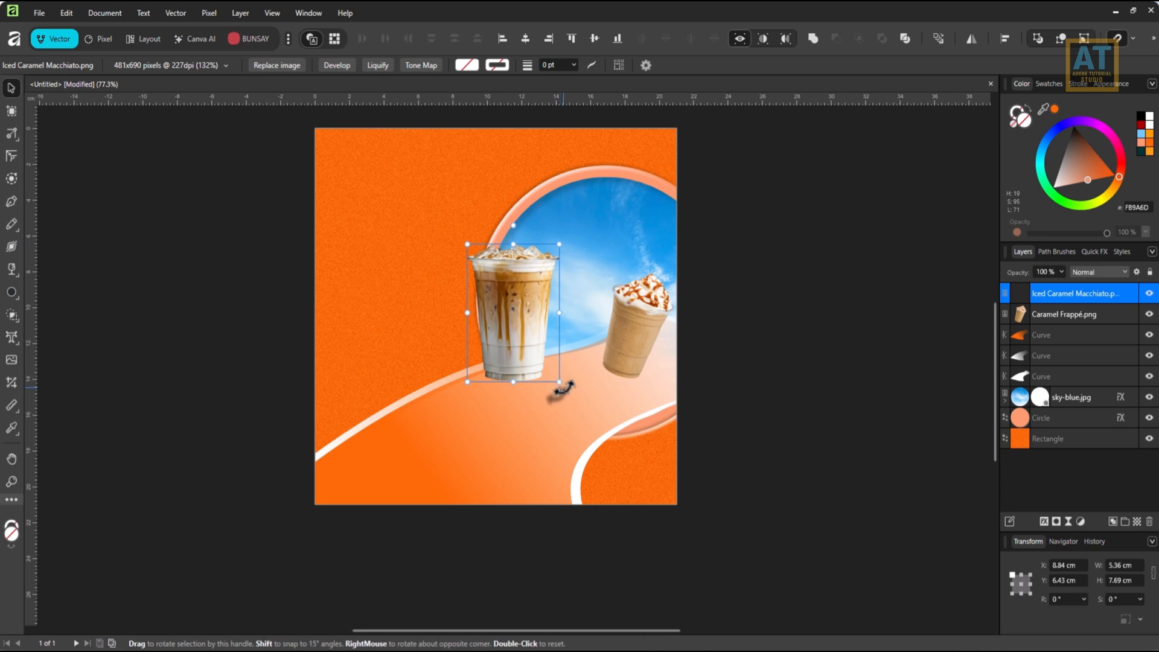
# Tilt the macchiato to about 12.1°, scale it to about 4.97 × 7.13 cm and set it on the road beside the frappé.
pyautogui.moveTo(560, 387)
pyautogui.mouseDown()
pyautogui.moveTo(556, 340)
pyautogui.moveTo(536, 366)
pyautogui.moveTo(548, 382)
pyautogui.mouseUp()
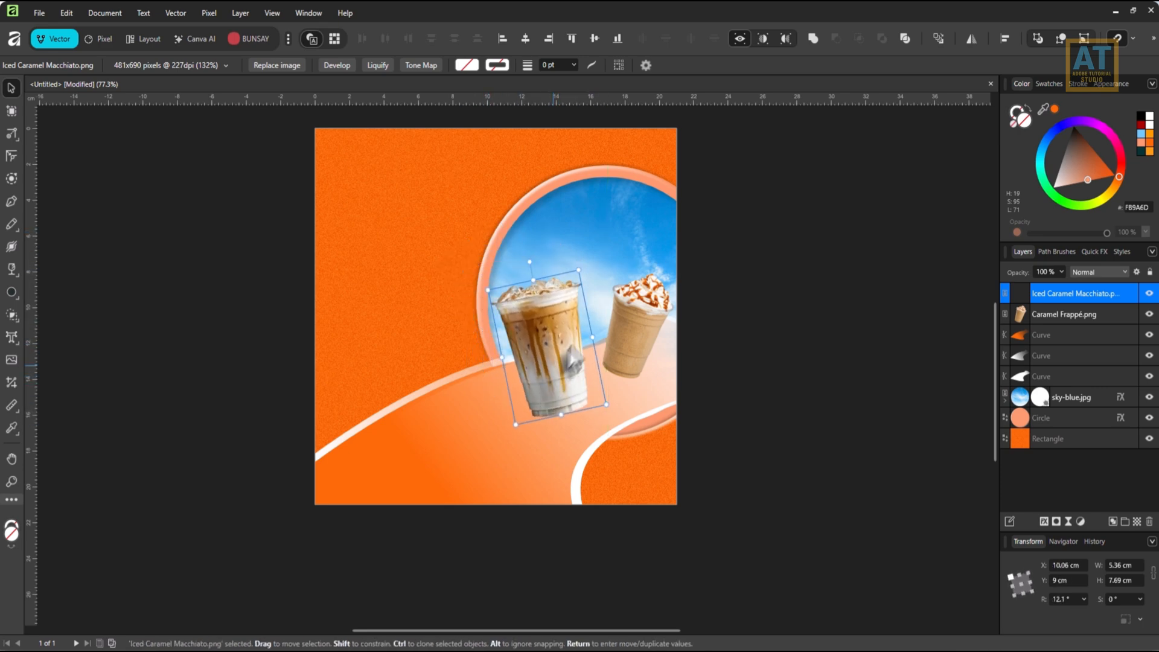
pyautogui.moveTo(580, 271); pyautogui.dragTo(575, 282)
pyautogui.moveTo(557, 325); pyautogui.dragTo(566, 324)
# Place Iced Matcha Latte.png at about 6.21 × 9.11 cm on the near, lower-left part of the road.
pyautogui.click(39, 13)
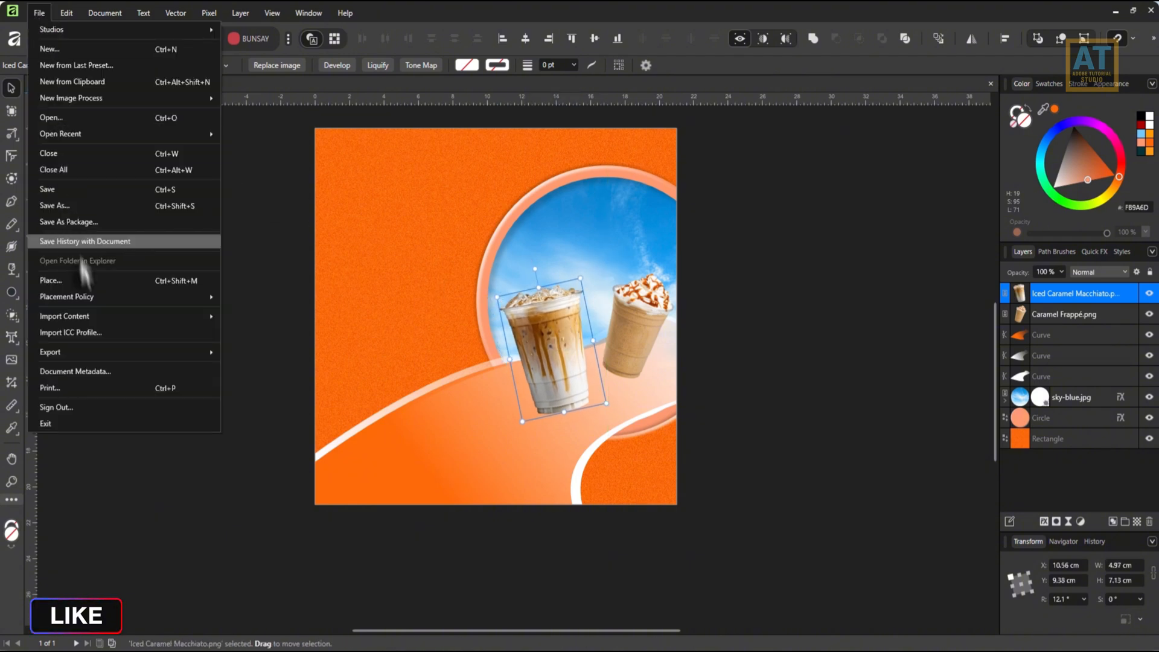
pyautogui.click(87, 279)
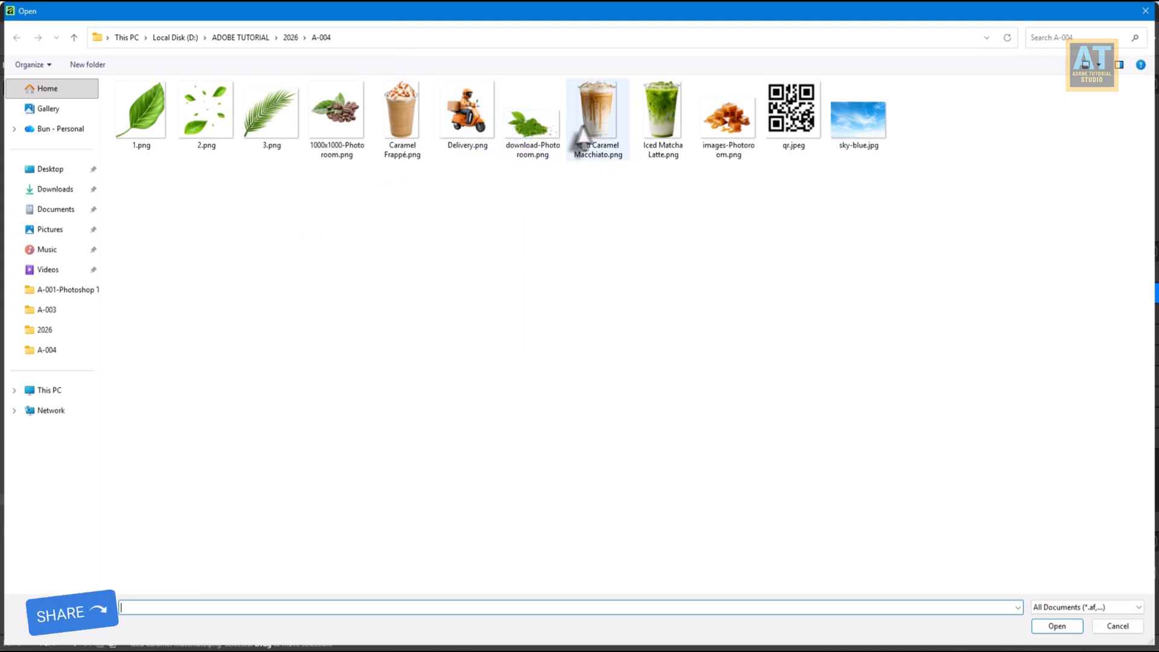
pyautogui.doubleClick(662, 117)
pyautogui.moveTo(396, 297); pyautogui.dragTo(512, 431)
# Tilt the matcha latte slightly counterclockwise and position it to the left of the macchiato.
pyautogui.moveTo(473, 429); pyautogui.dragTo(444, 432)
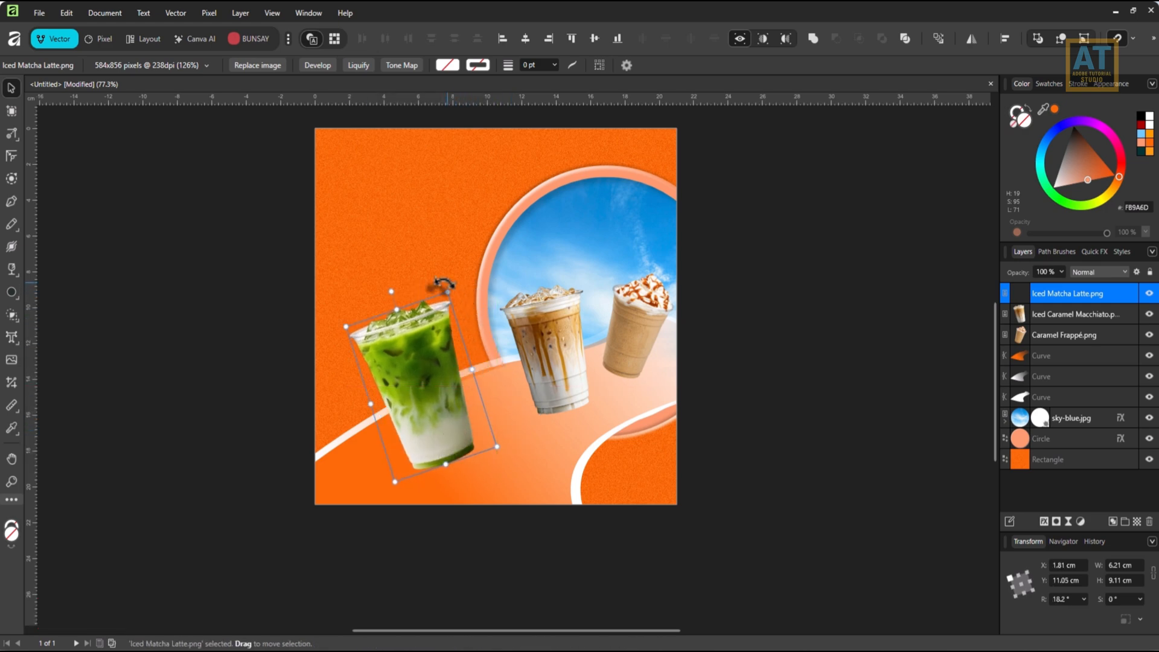
pyautogui.moveTo(446, 284); pyautogui.dragTo(457, 288)
pyautogui.moveTo(429, 342); pyautogui.dragTo(448, 338)
# Move the macchiato to about X 10.01 cm, Y 8.75 cm and raise the frappé to about Y 6.71 cm.
pyautogui.moveTo(544, 353); pyautogui.dragTo(550, 331)
pyautogui.click(563, 328)
pyautogui.moveTo(643, 320); pyautogui.dragTo(643, 301)
pyautogui.scroll(-2, 701, 411)
pyautogui.scroll(2, 700, 411)
pyautogui.press('space')
pyautogui.moveTo(657, 383); pyautogui.dragTo(643, 331)
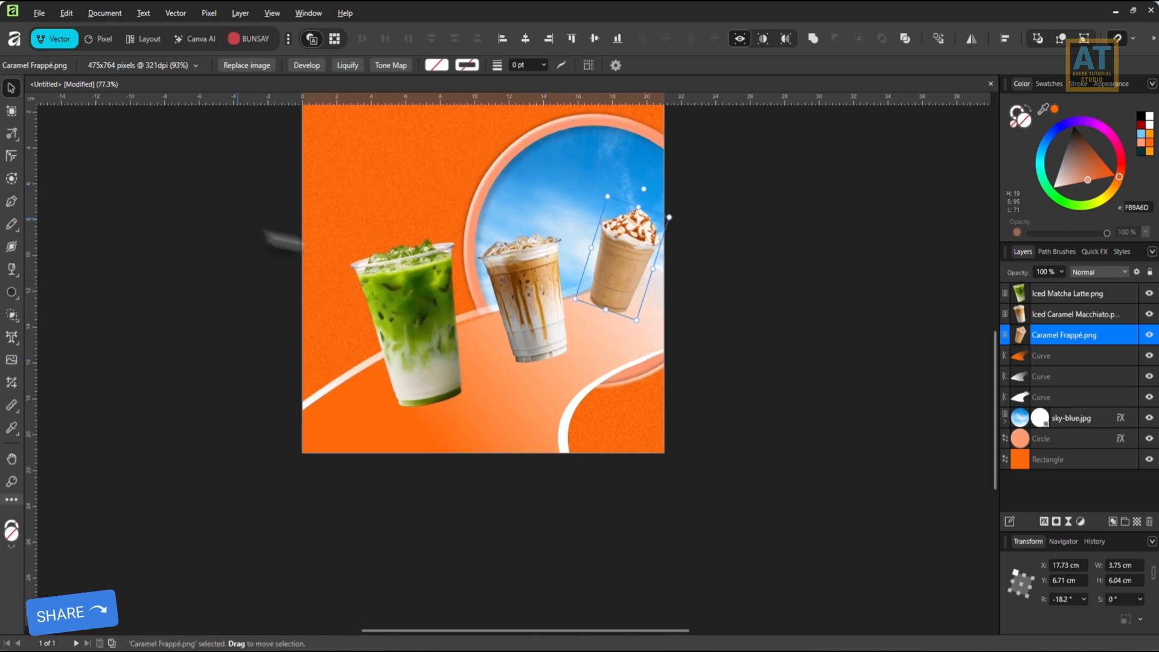
pyautogui.moveTo(530, 284); pyautogui.dragTo(532, 259)
pyautogui.press('space')
pyautogui.moveTo(709, 253); pyautogui.dragTo(689, 299)
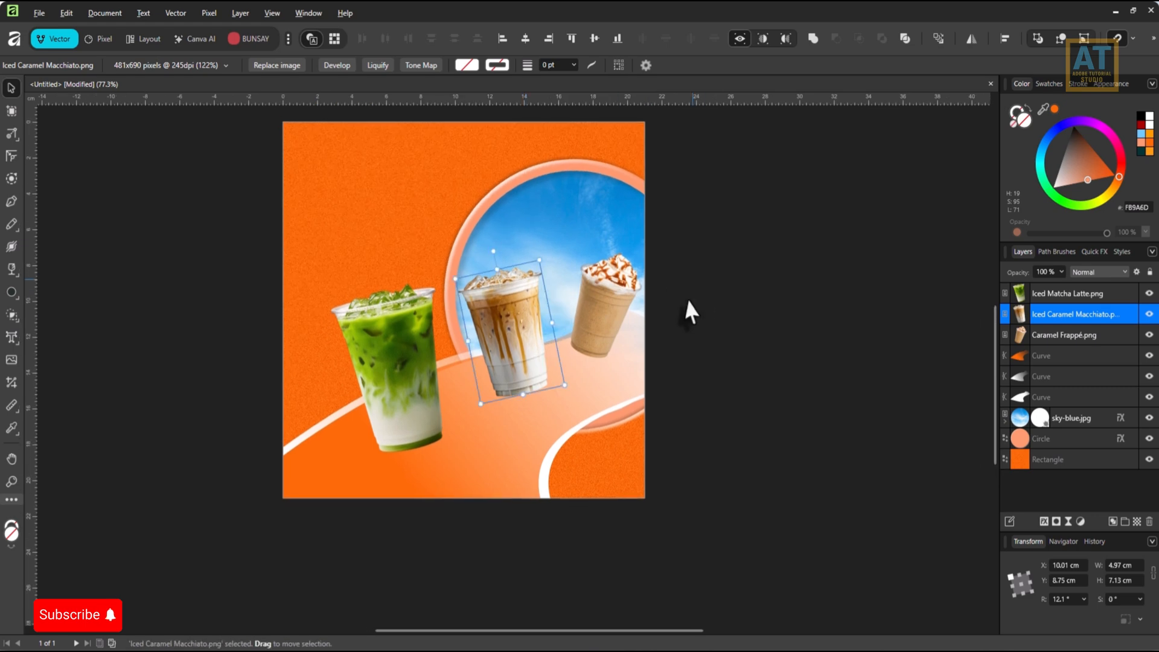
# Add an empty pixel layer directly above the Caramel Frappé image.
pyautogui.click(1099, 339)
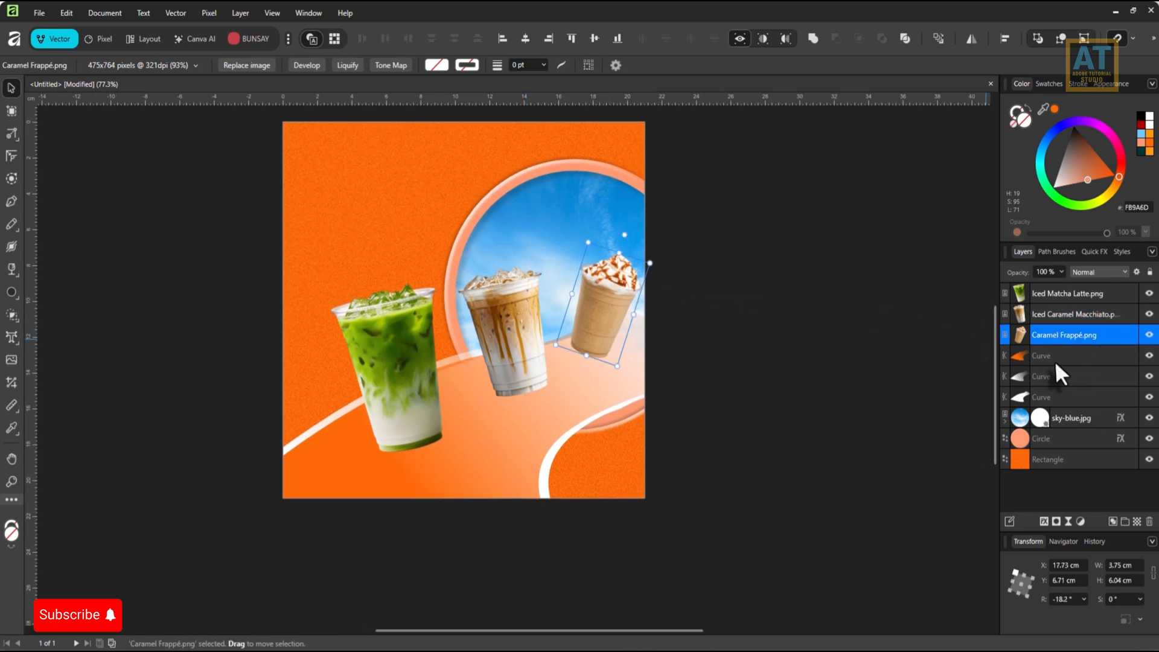
pyautogui.click(1136, 522)
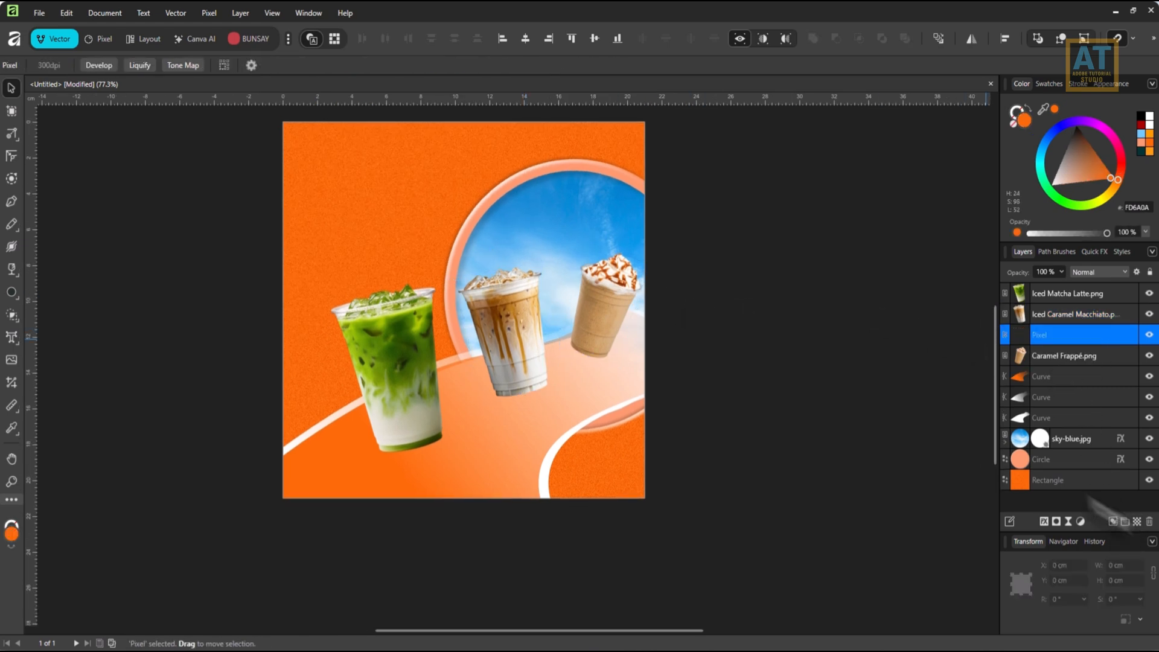
# Paint a soft black dab beneath the macchiato on the empty pixel layer with a 798 px Paint Brush at 1% hardness.
pyautogui.click(104, 38)
pyautogui.click(11, 202)
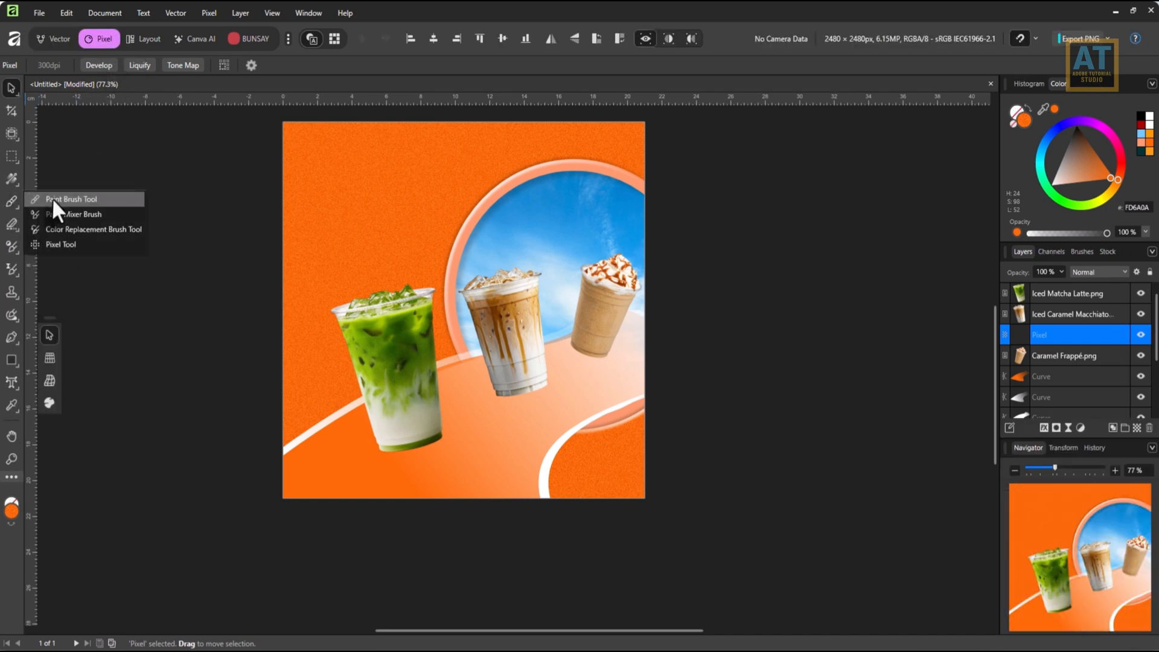
pyautogui.click(54, 200)
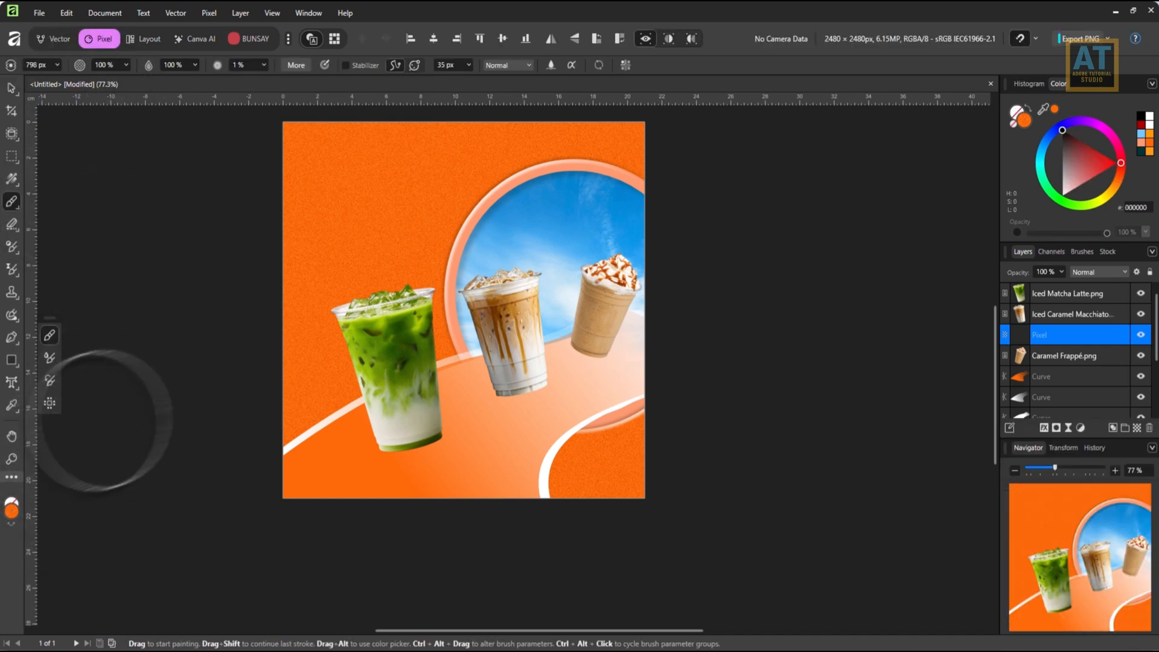
pyautogui.press('d')
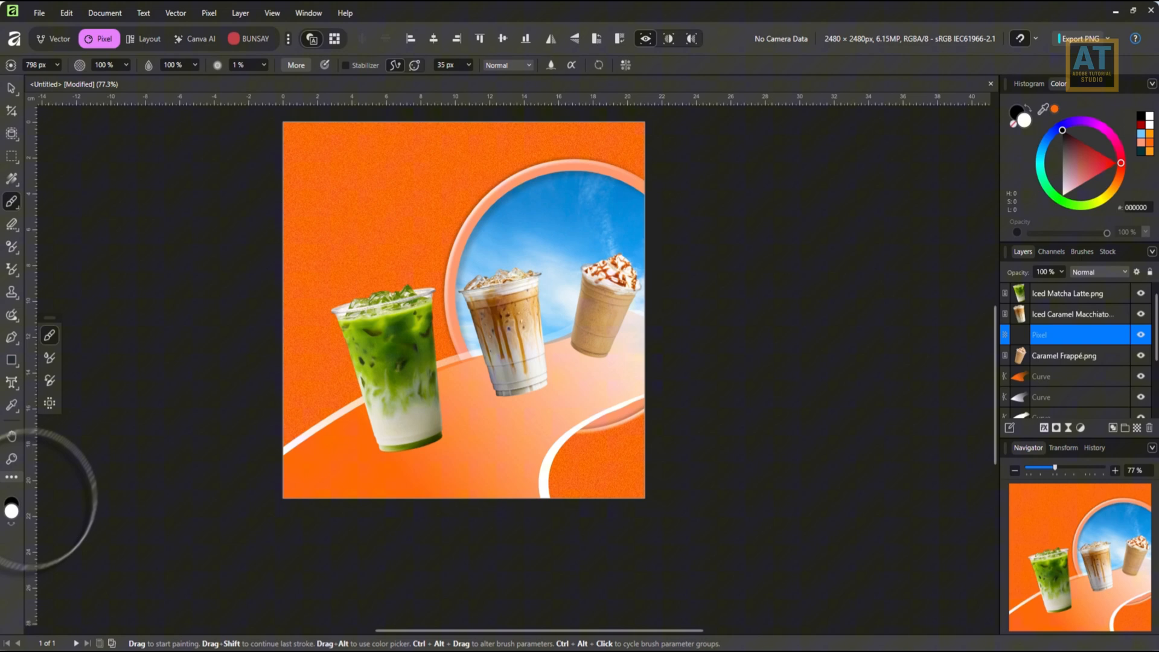
pyautogui.click(11, 524)
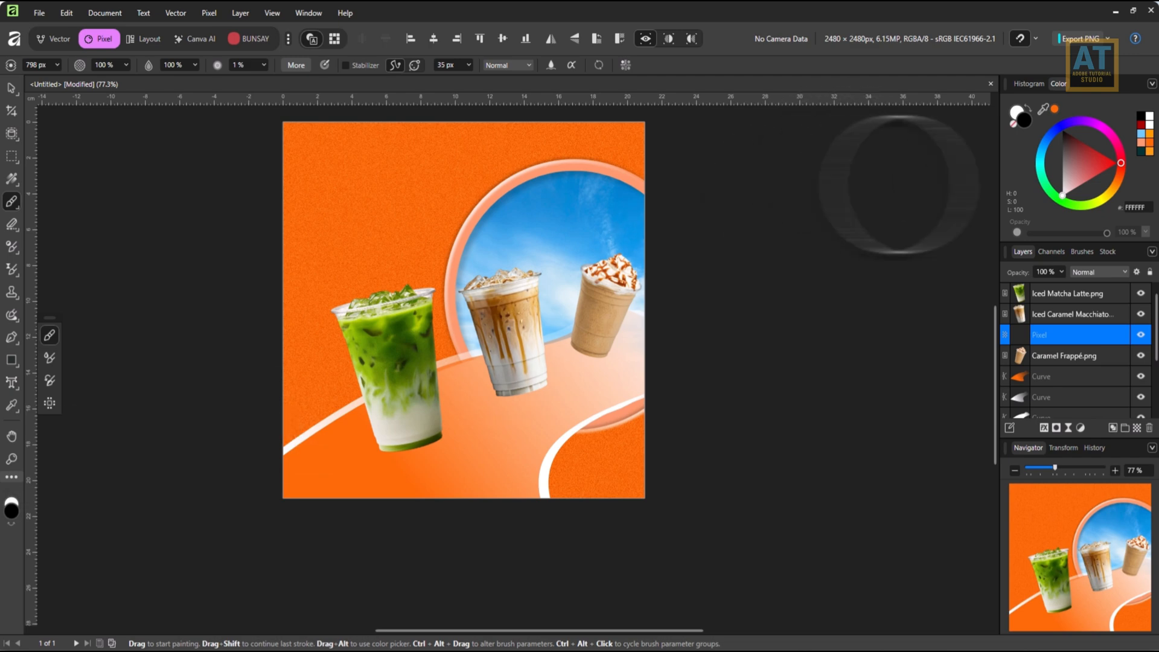
pyautogui.click(1013, 123)
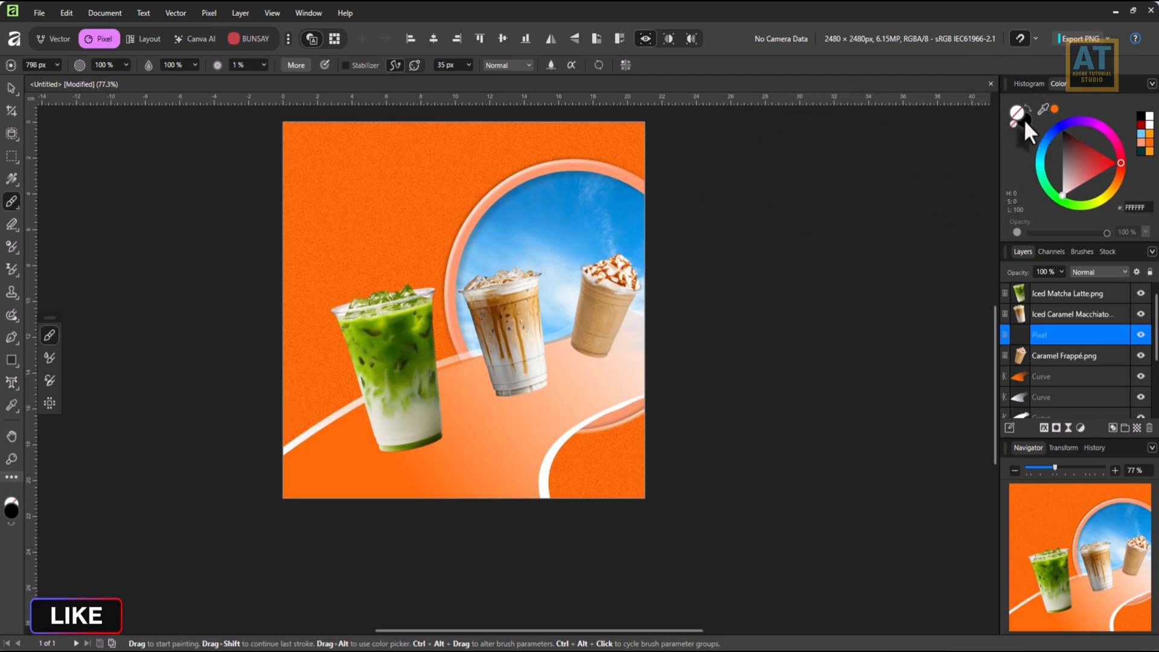
pyautogui.click(1026, 119)
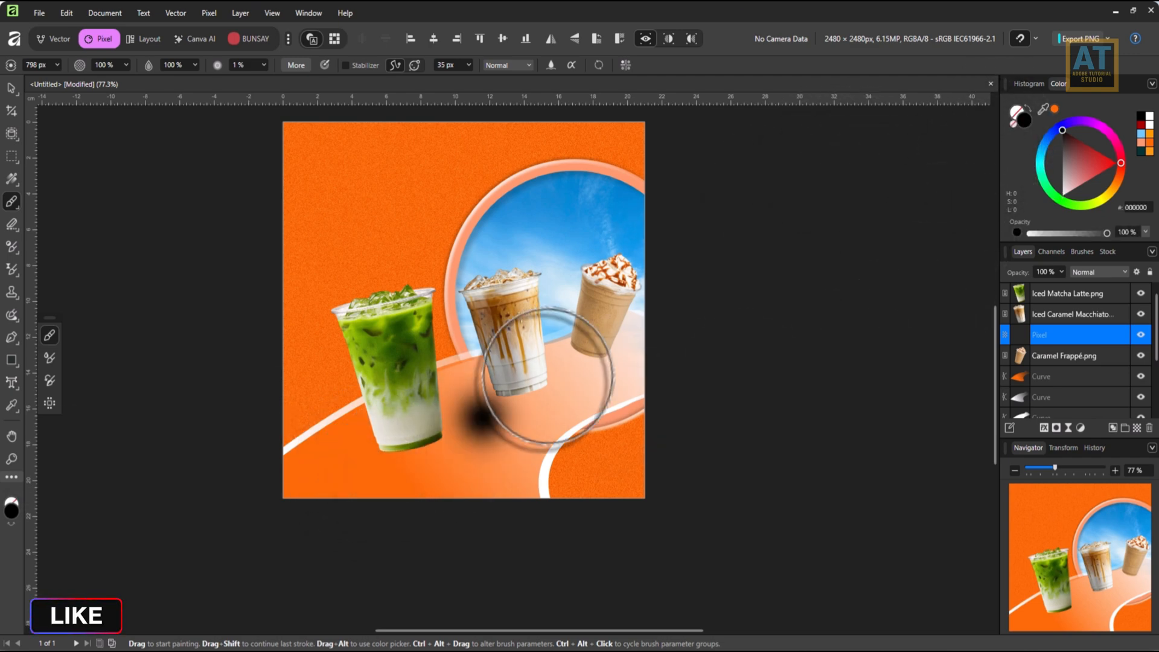
pyautogui.click(511, 399)
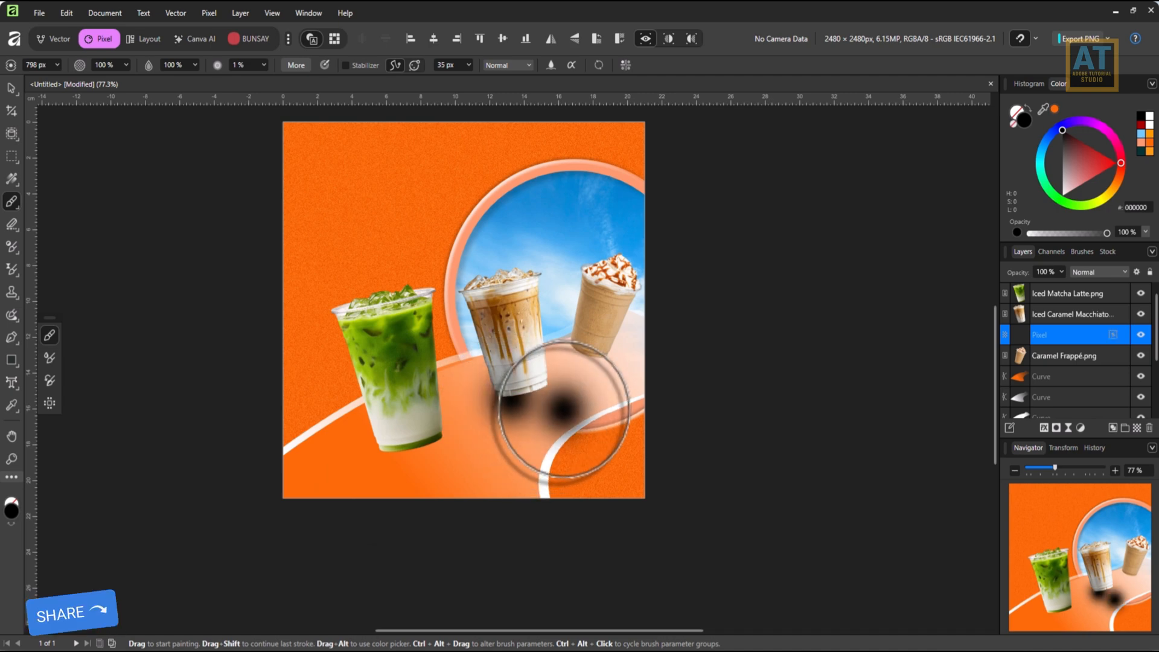
# Flatten and stretch the black dab into a thin elliptical shadow and fit it under the macchiato's base.
pyautogui.press('v')
pyautogui.moveTo(511, 343); pyautogui.dragTo(614, 388)
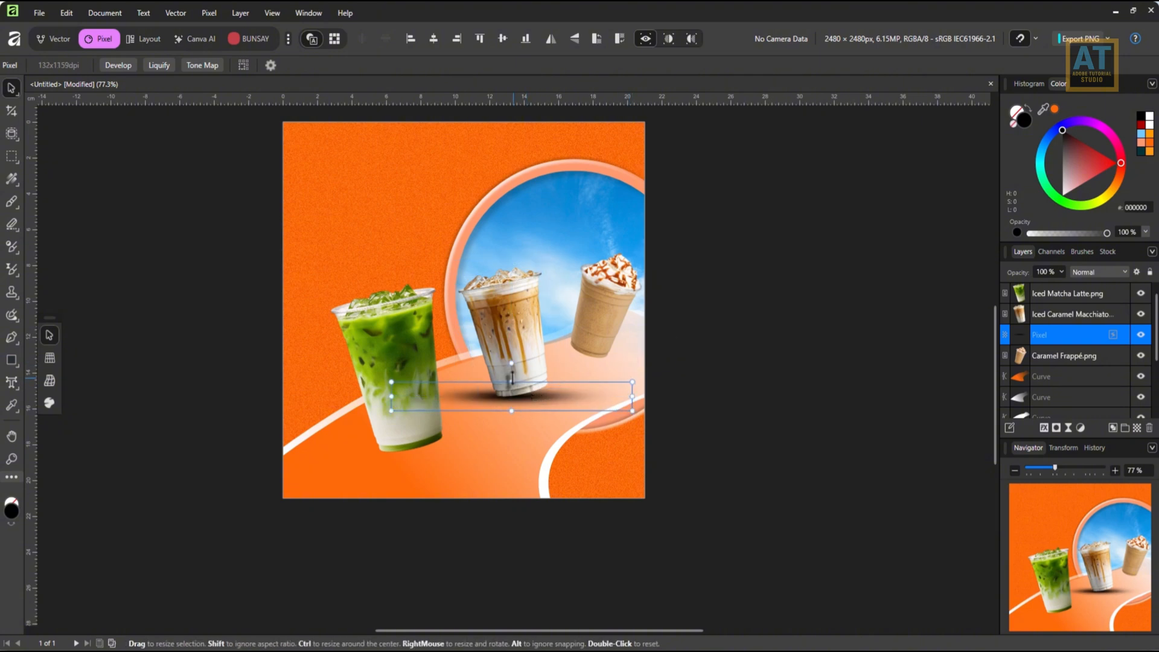
pyautogui.moveTo(512, 383); pyautogui.dragTo(510, 361)
pyautogui.moveTo(391, 396); pyautogui.dragTo(421, 412)
pyautogui.moveTo(522, 428); pyautogui.dragTo(520, 414)
pyautogui.moveTo(604, 369); pyautogui.dragTo(563, 382)
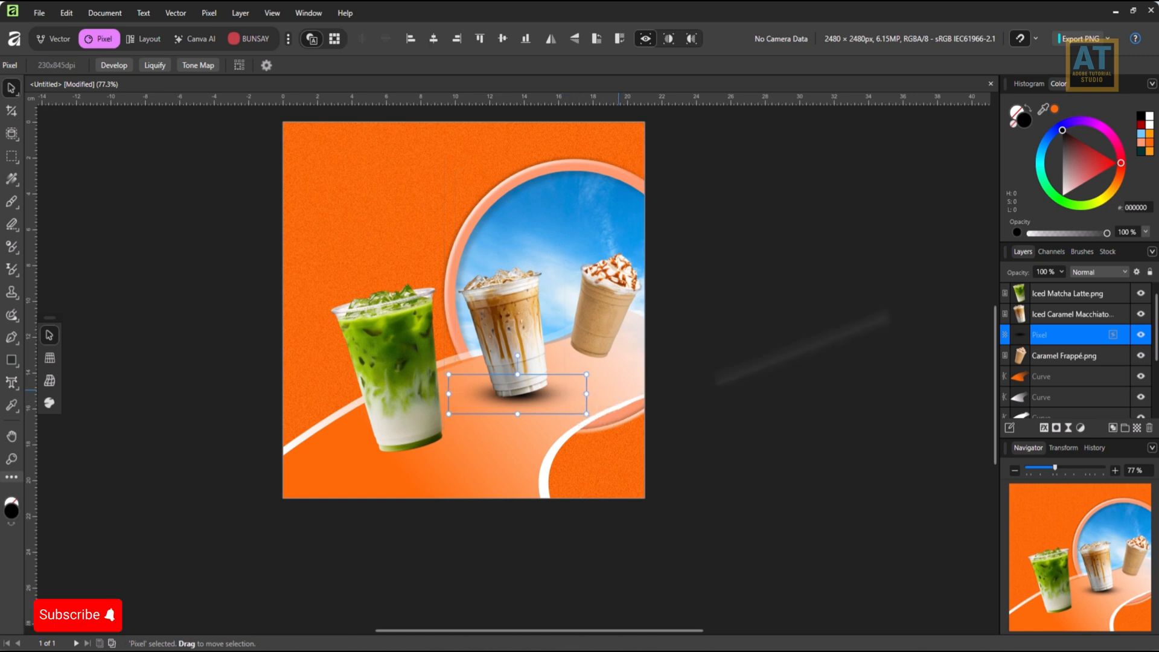
# Set the macchiato shadow's blend mode to Multiply and its opacity to 81%.
pyautogui.click(1091, 272)
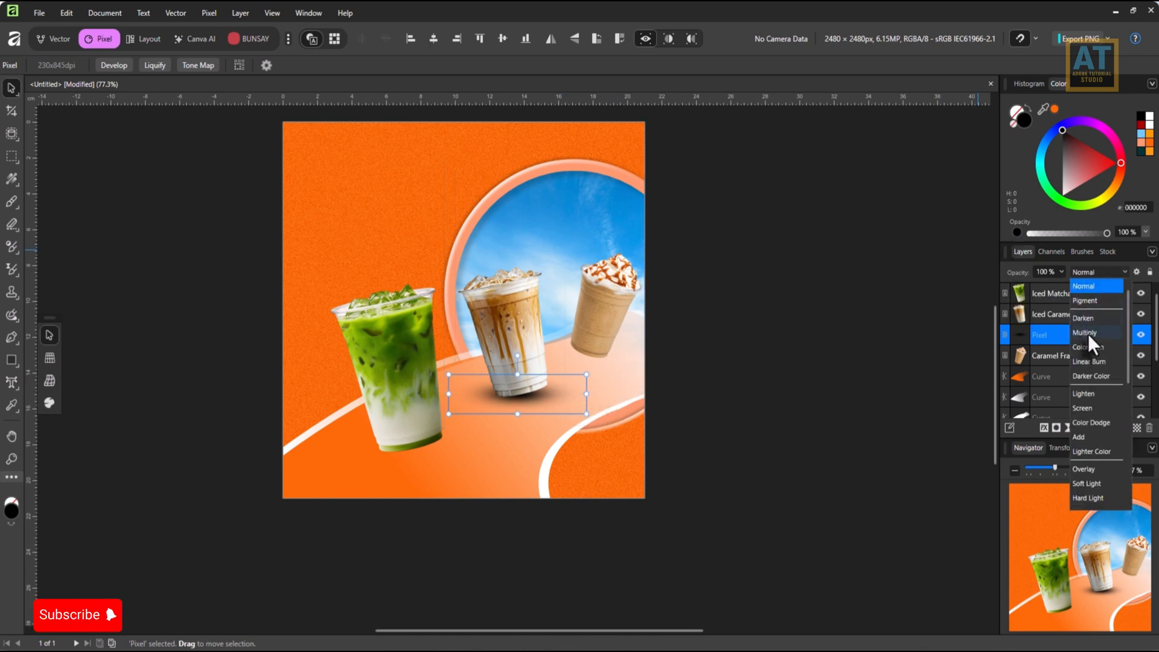
pyautogui.click(1088, 335)
pyautogui.moveTo(1060, 284); pyautogui.dragTo(1045, 285)
# Reduce the height of the macchiato shadow, about 8 cm wide, so it sits tightly against the cup's base.
pyautogui.scroll(3, 580, 447)
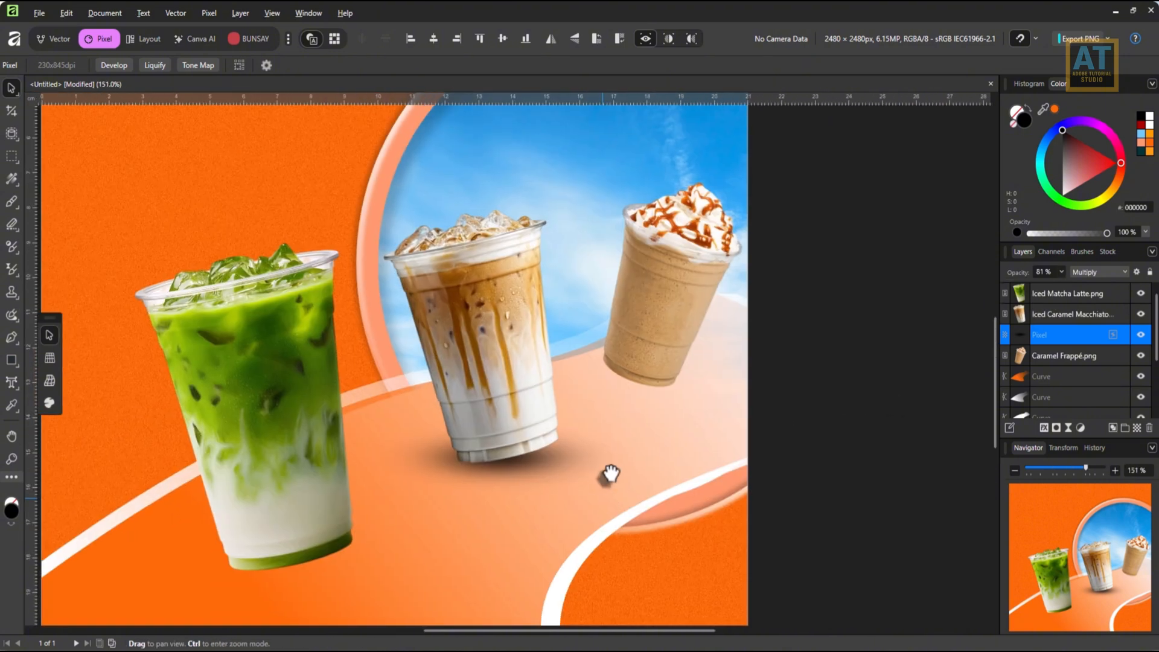
pyautogui.moveTo(500, 413); pyautogui.dragTo(500, 428)
pyautogui.moveTo(500, 490); pyautogui.dragTo(496, 483)
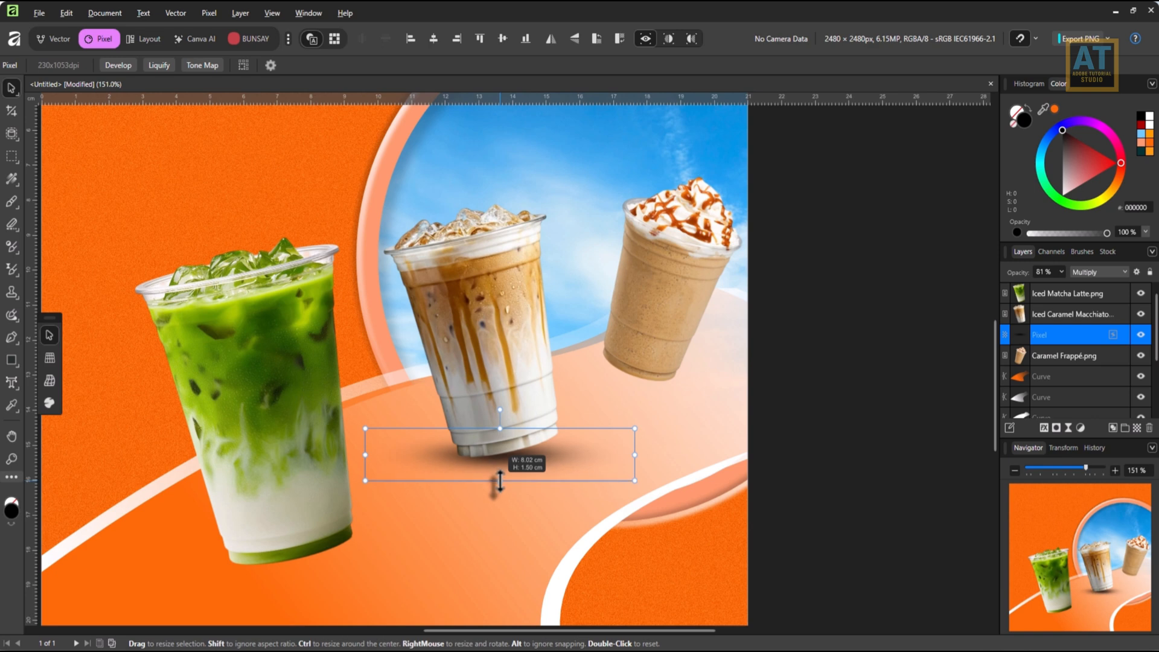
pyautogui.scroll(-2, 785, 456)
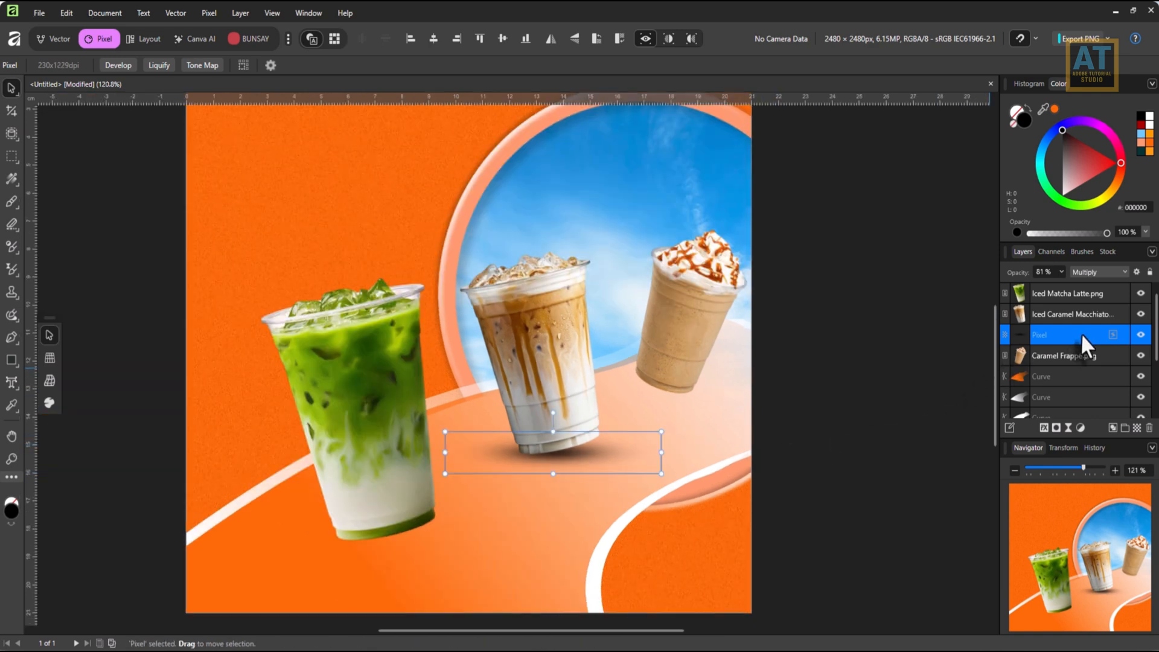
# Duplicate the macchiato's shadow layer and move the copy beneath the caramel frappé.
pyautogui.doubleClick(1081, 334)
pyautogui.rightClick(1014, 331)
pyautogui.click(1018, 328)
pyautogui.rightClick(1018, 328)
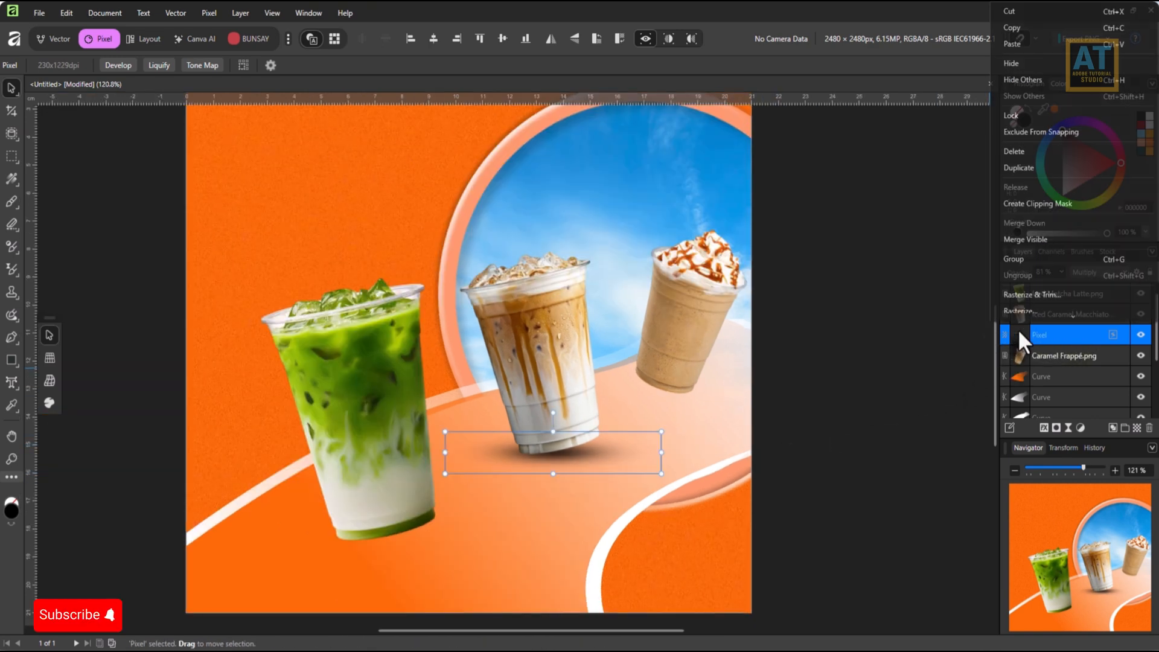
pyautogui.click(1023, 164)
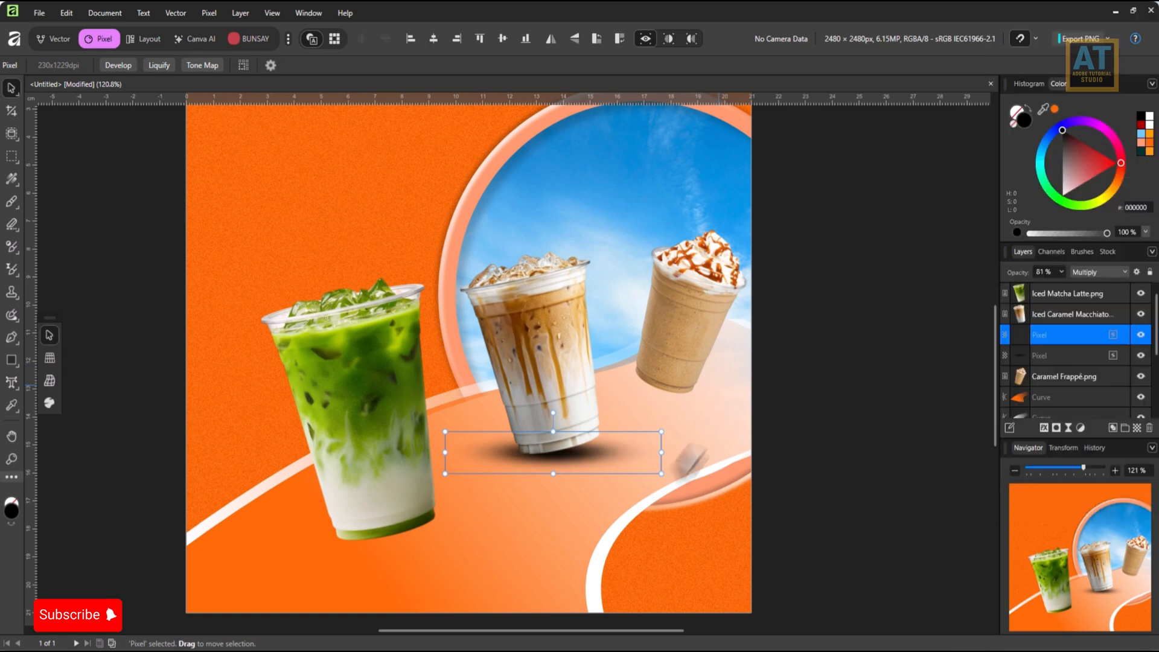
pyautogui.moveTo(585, 468); pyautogui.dragTo(703, 390)
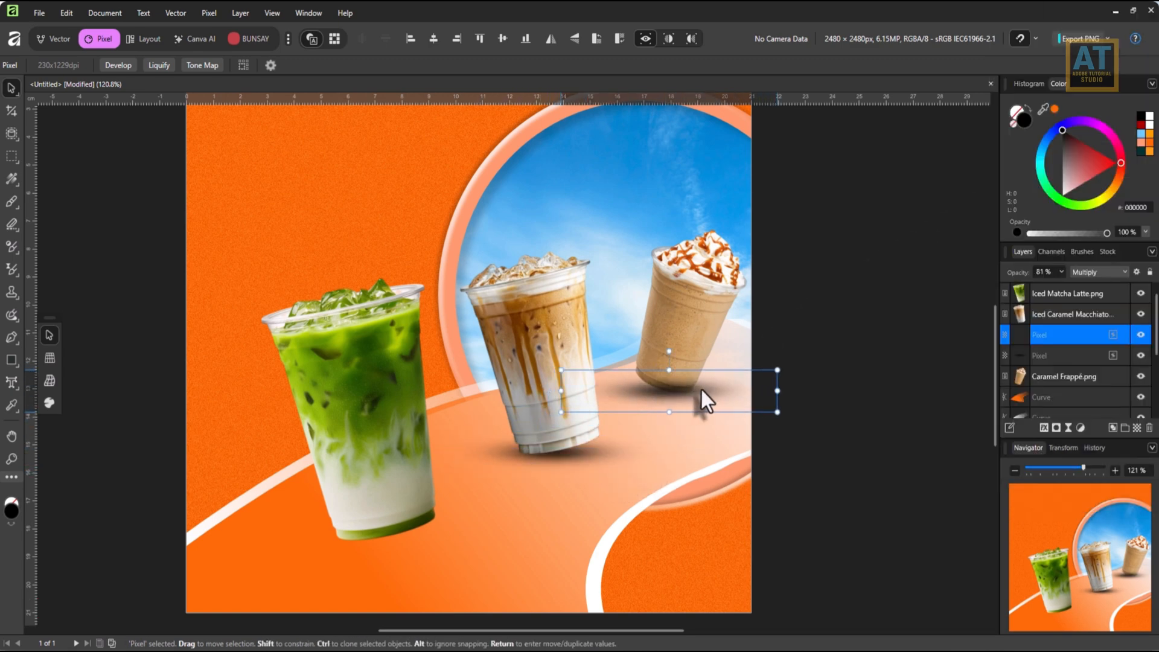
# Put the copied shadow below the Caramel Frappé layer, flatten it slightly and align it under the cup's base.
pyautogui.moveTo(1056, 332); pyautogui.dragTo(1053, 383)
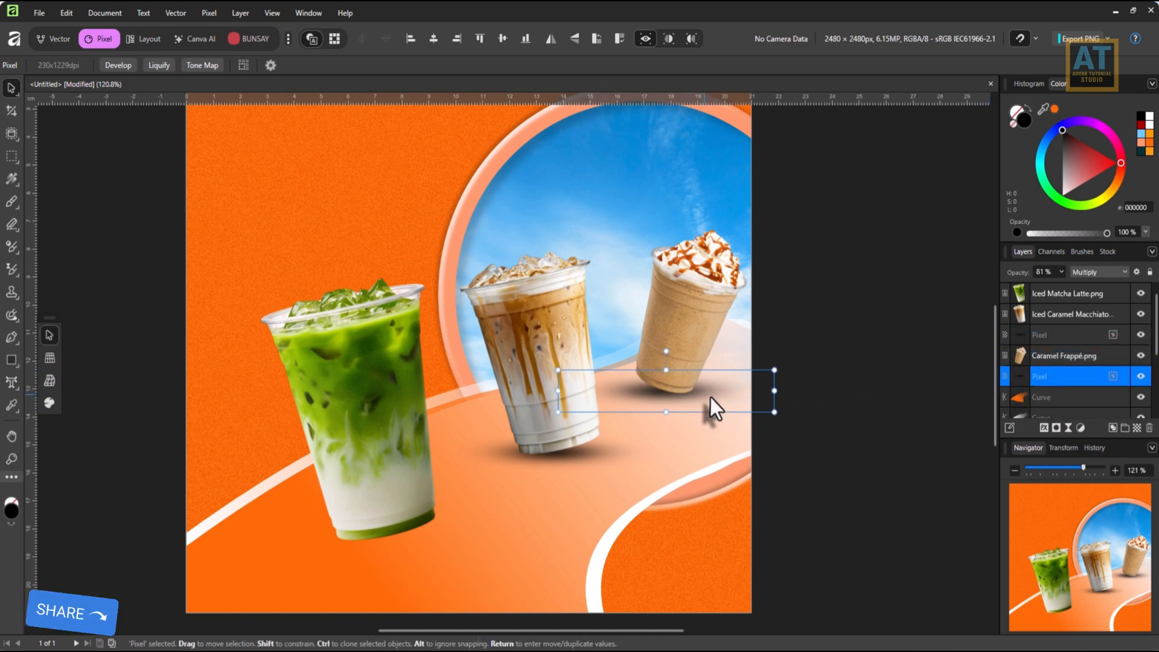
pyautogui.scroll(-3, 711, 397)
pyautogui.scroll(2, 712, 397)
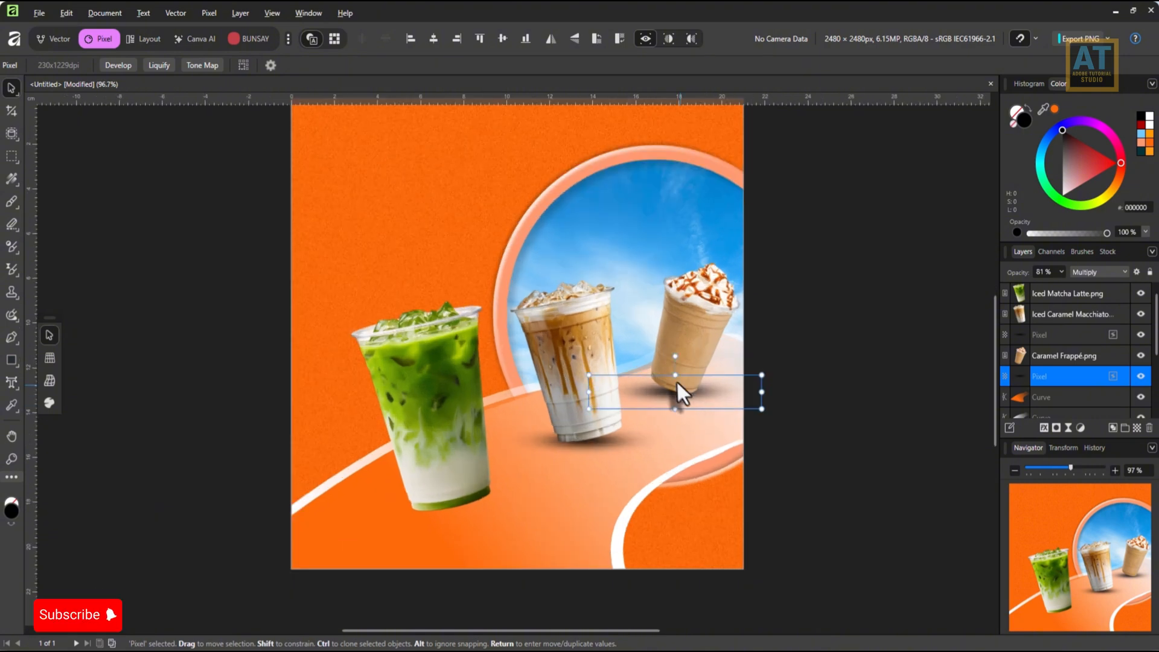
pyautogui.moveTo(674, 378); pyautogui.dragTo(709, 394)
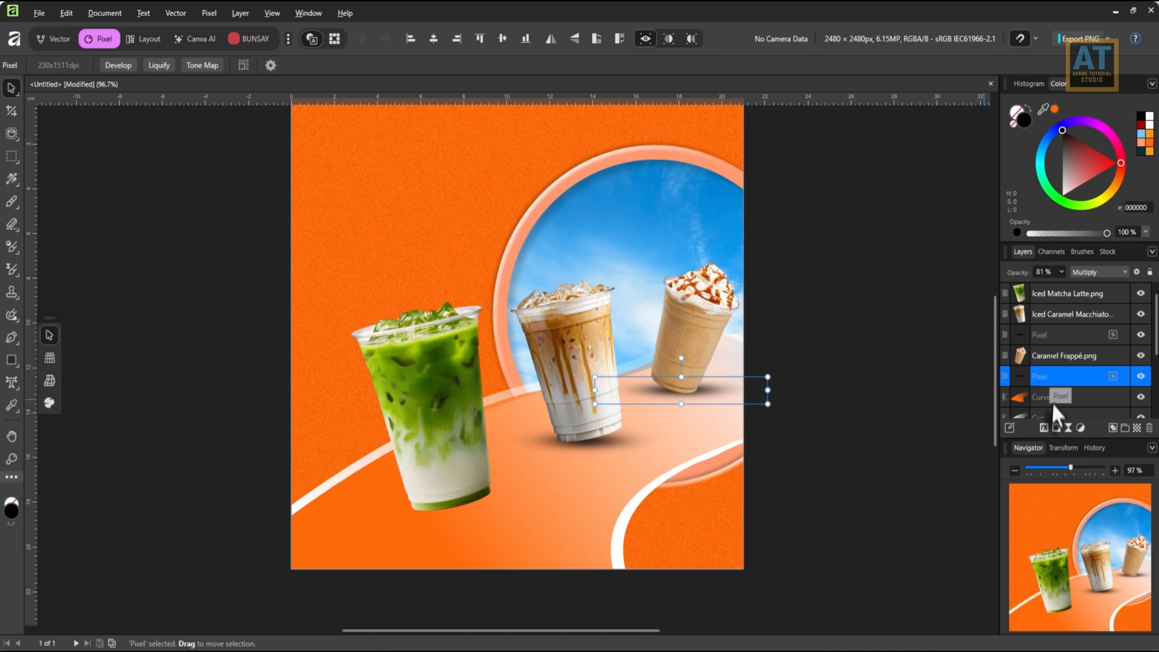
# Duplicate the macchiato's shadow again and move this copy beneath the matcha latte.
pyautogui.click(1050, 336)
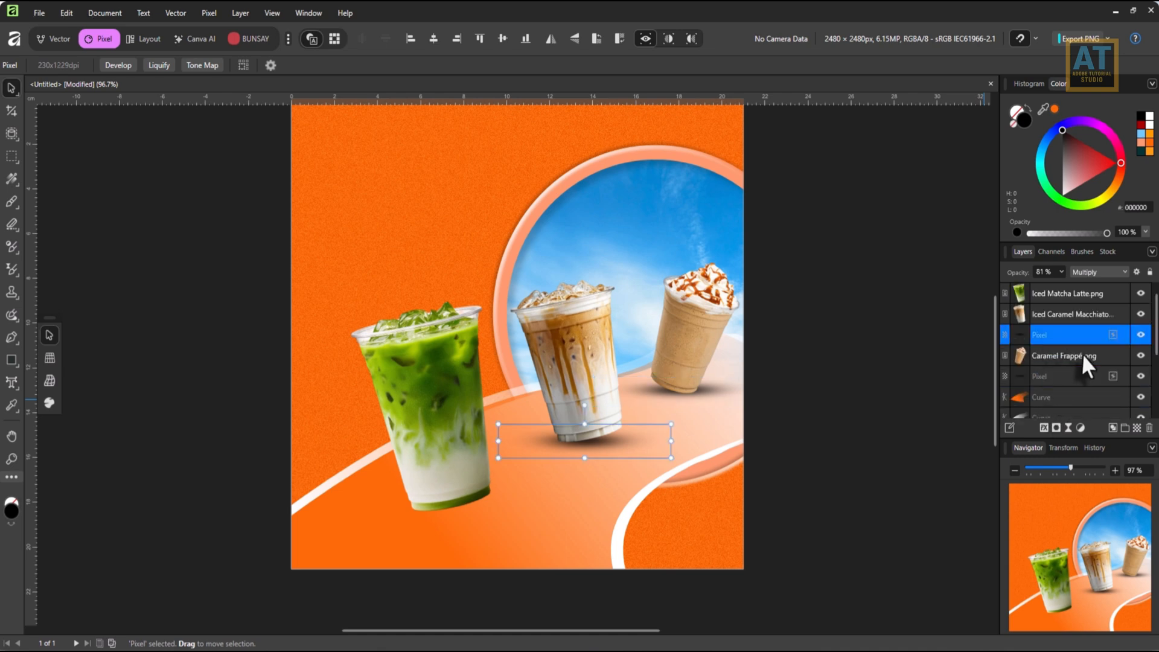
pyautogui.rightClick(1082, 342)
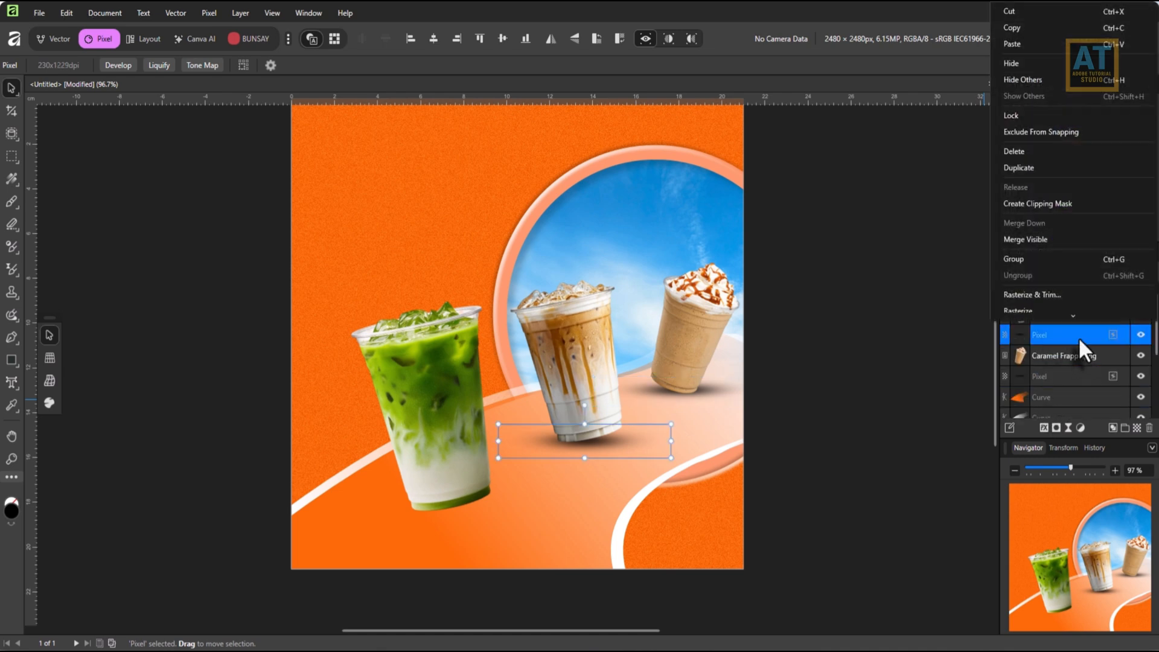
pyautogui.click(1020, 168)
pyautogui.moveTo(606, 444); pyautogui.dragTo(457, 512)
# Enlarge the matcha latte's shadow to about twice its width, trim its height and centre it under the cup.
pyautogui.moveTo(542, 508); pyautogui.dragTo(624, 510)
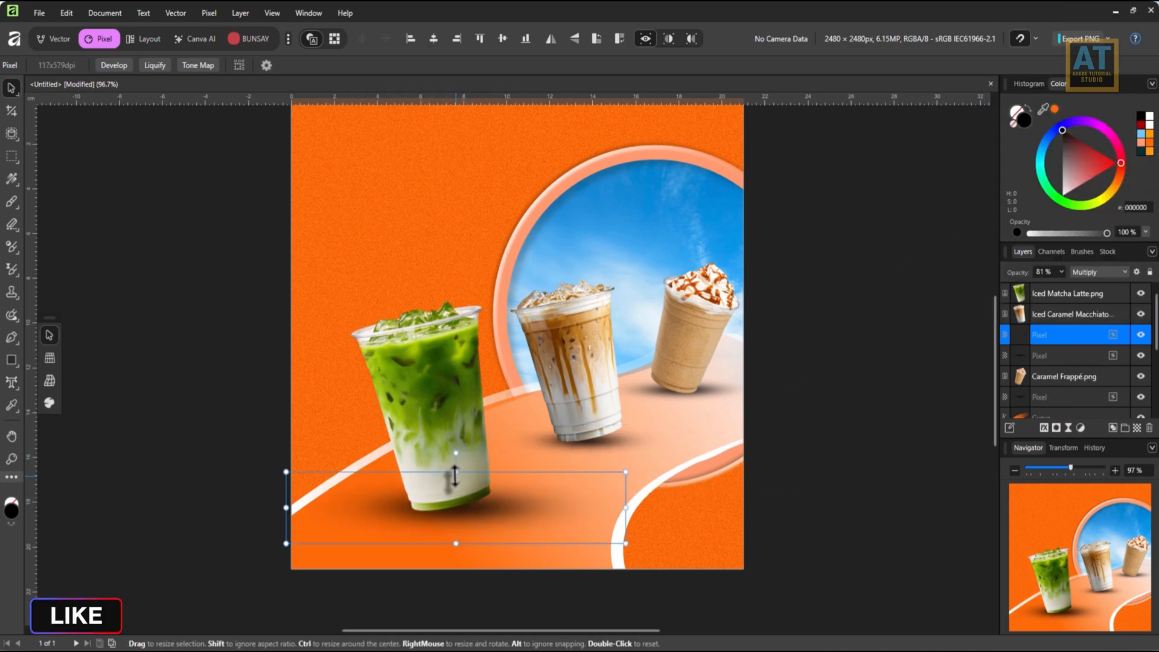
pyautogui.moveTo(452, 480); pyautogui.dragTo(448, 481)
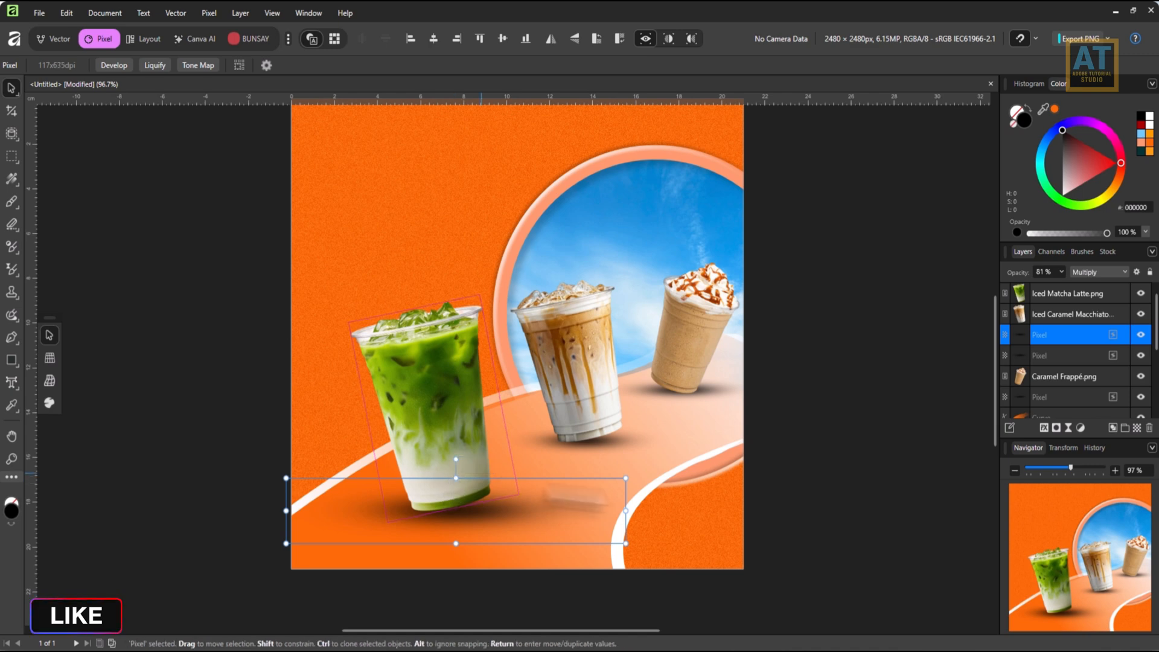
pyautogui.scroll(-1, 652, 477)
pyautogui.moveTo(626, 433); pyautogui.dragTo(568, 424)
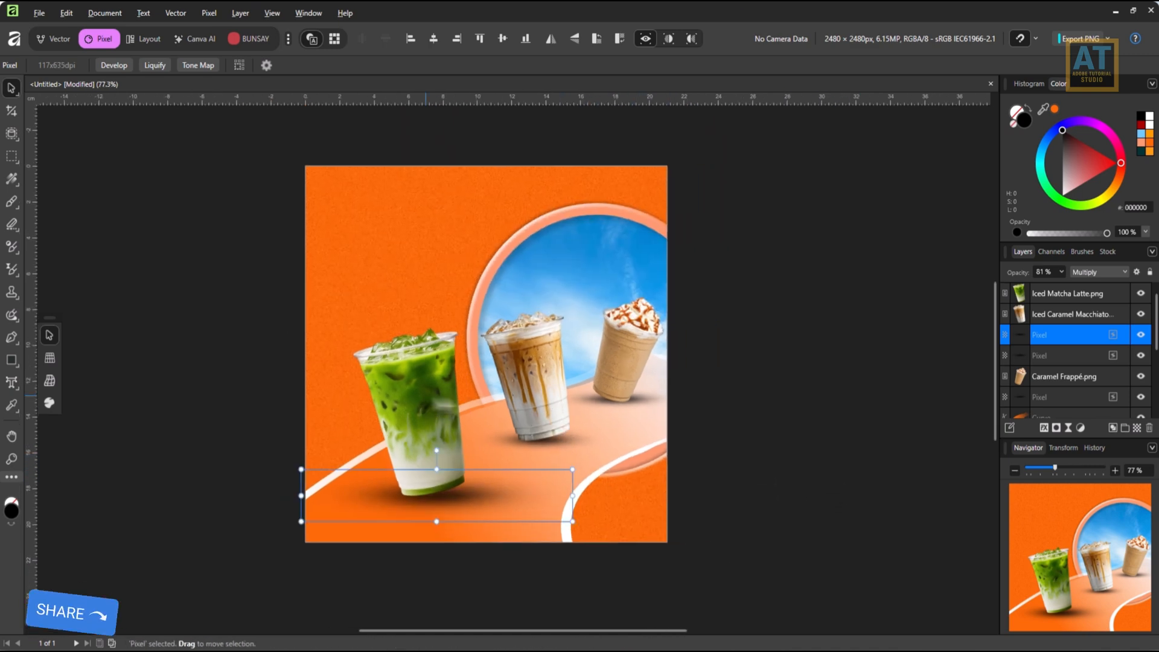
# Move the Caramel Frappé layer above the shadow layers and group it with the macchiato and matcha latte images.
pyautogui.moveTo(1058, 381); pyautogui.dragTo(1042, 326)
pyautogui.keyDown('shift'); pyautogui.click(1061, 315); pyautogui.keyUp('shift')
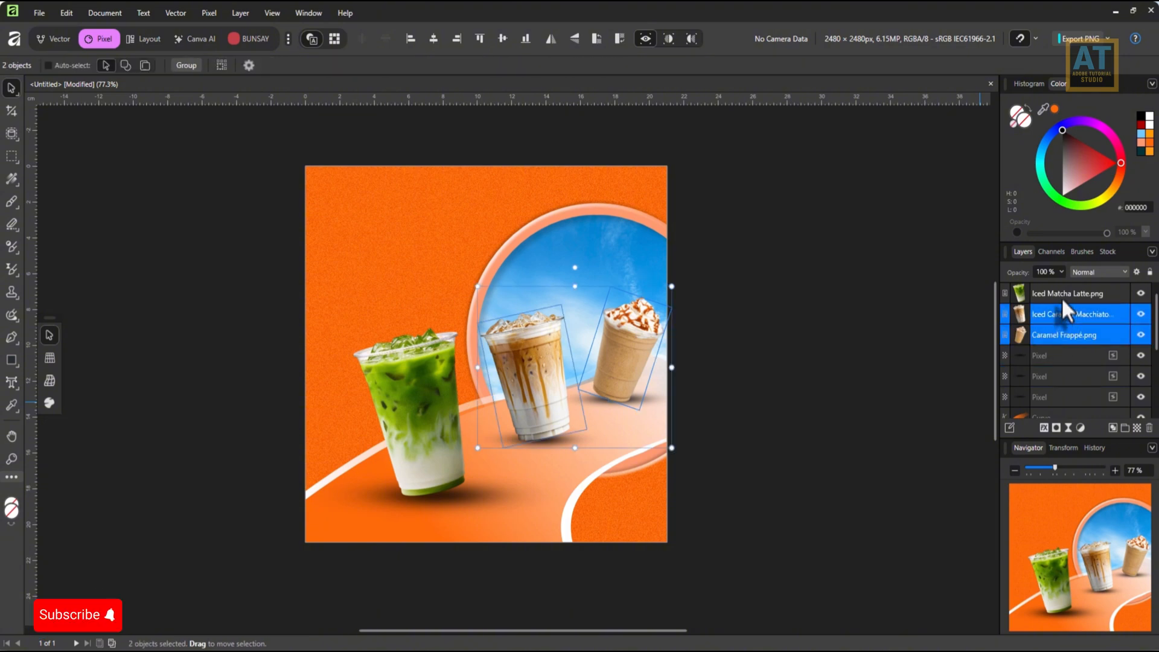
pyautogui.keyDown('shift'); pyautogui.click(1061, 295); pyautogui.keyUp('shift')
pyautogui.rightClick(1055, 294)
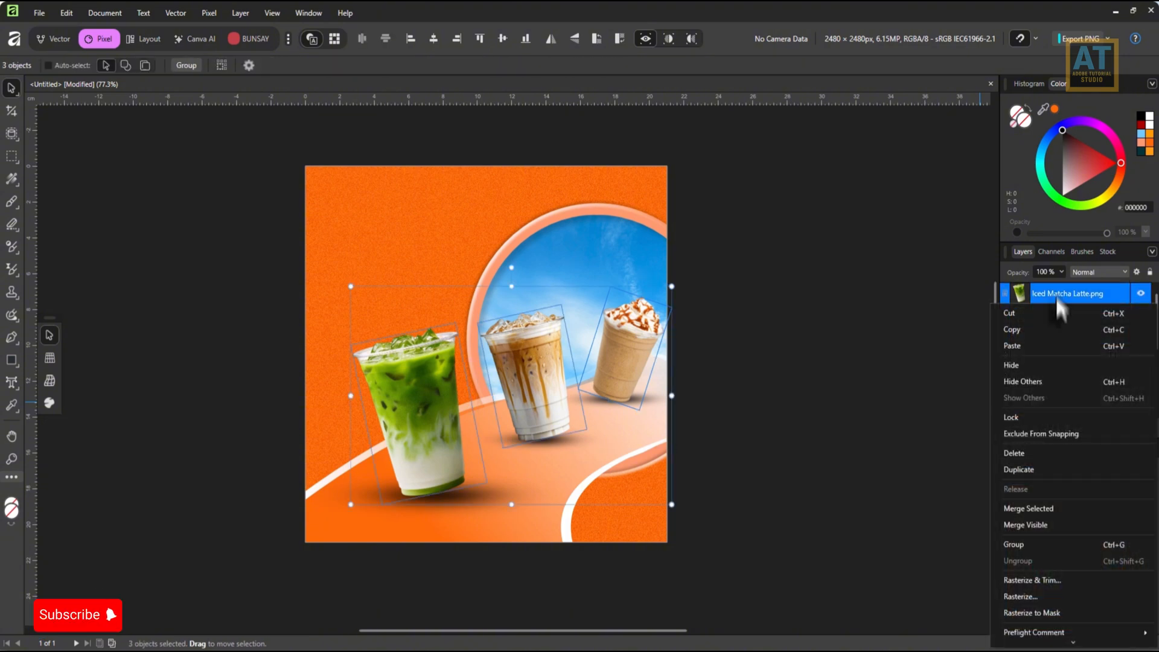
pyautogui.click(1012, 543)
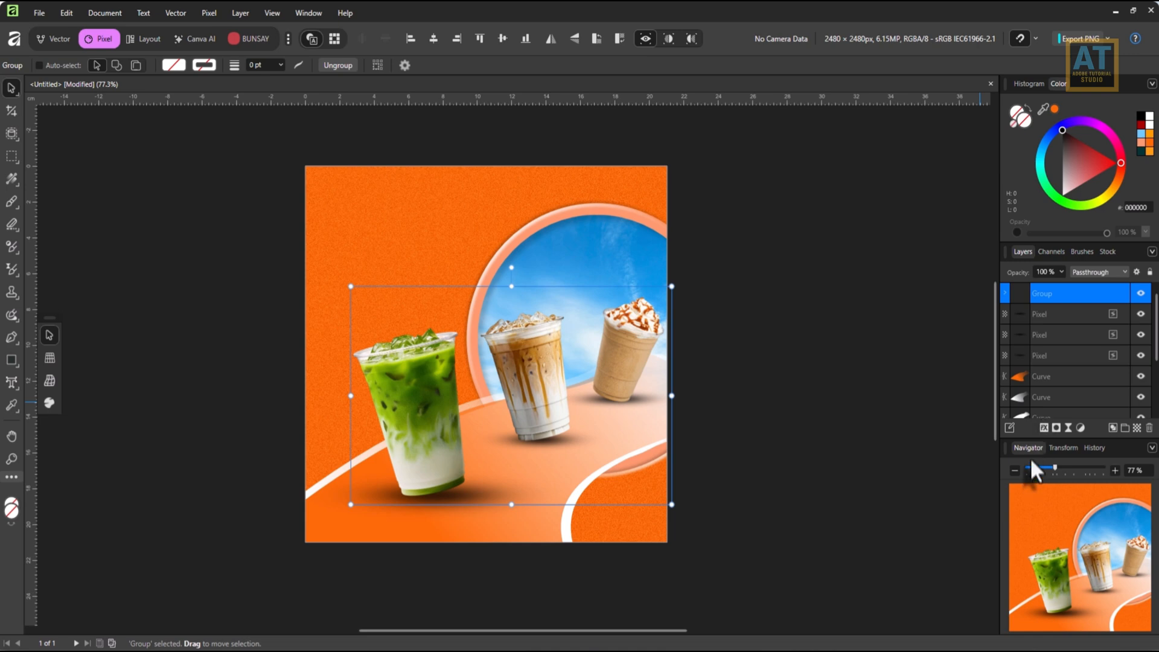
# Add a black Multiply inner shadow to the cup group with 38% opacity, 0.6 px radius, 4.6 px offset and 40% intensity.
pyautogui.click(1043, 427)
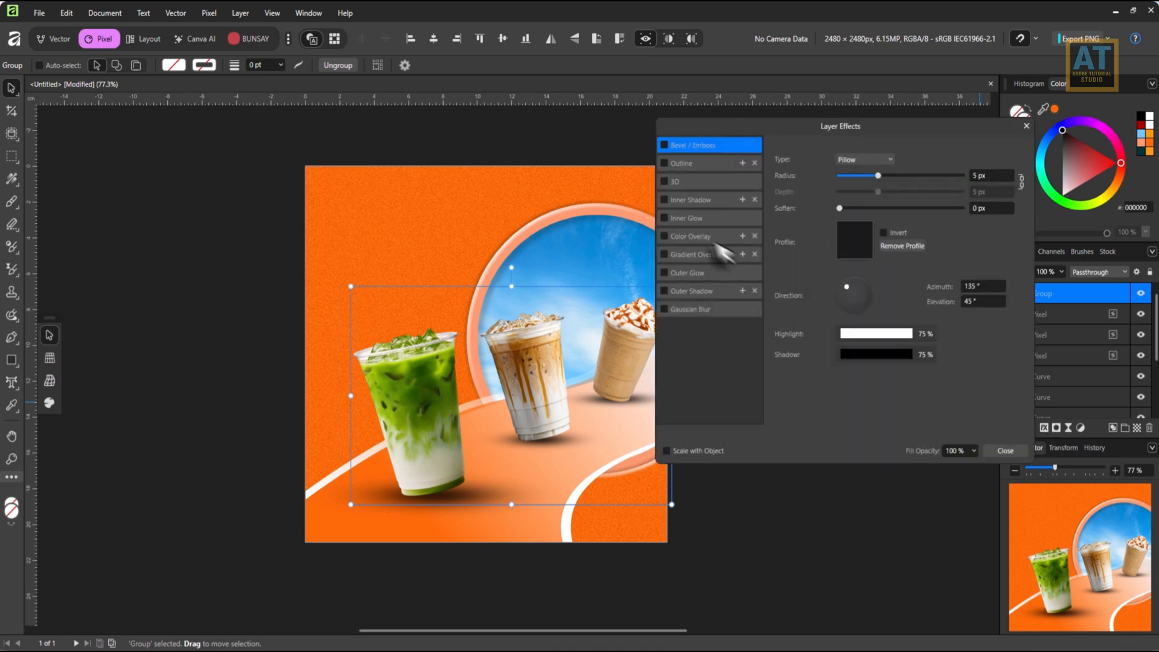
pyautogui.click(694, 201)
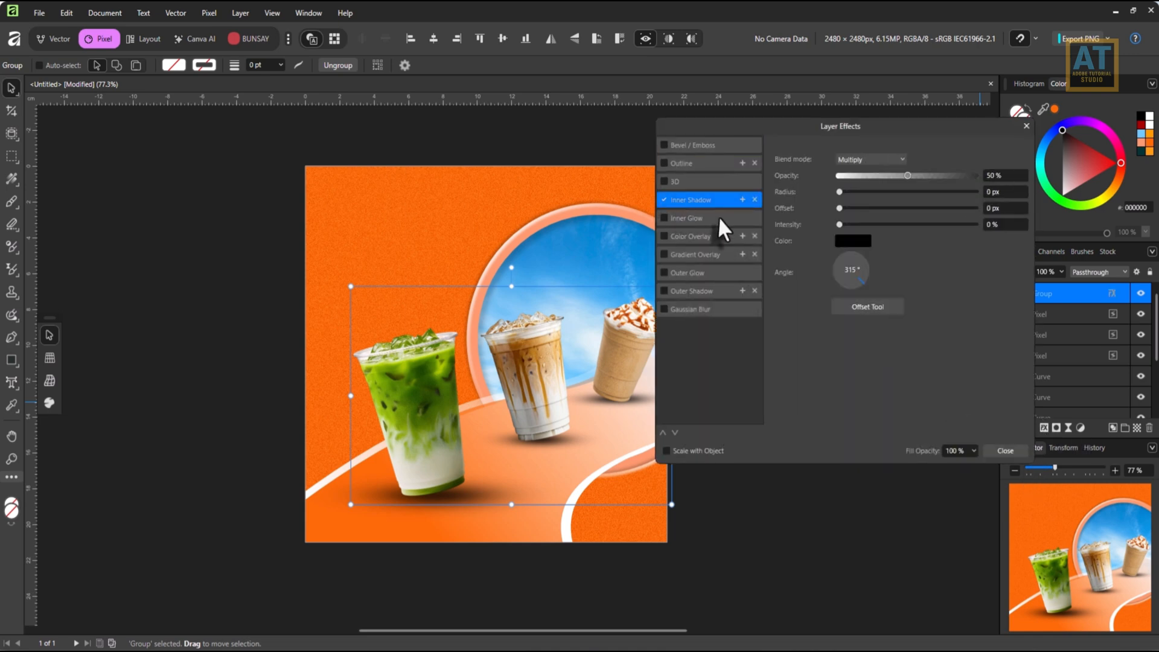
pyautogui.moveTo(907, 177); pyautogui.dragTo(910, 177)
pyautogui.moveTo(839, 191); pyautogui.dragTo(893, 224)
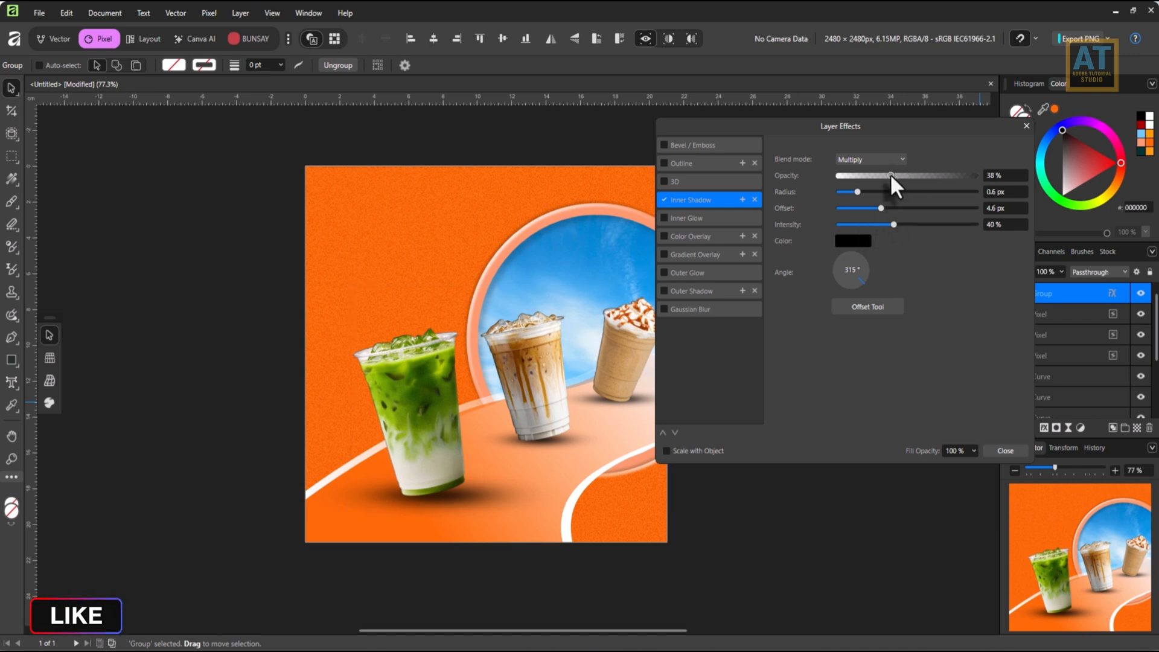
# Add a white Screen inner glow to the cup group with 15.8 px radius and 54% intensity, and close the effects.
pyautogui.click(677, 220)
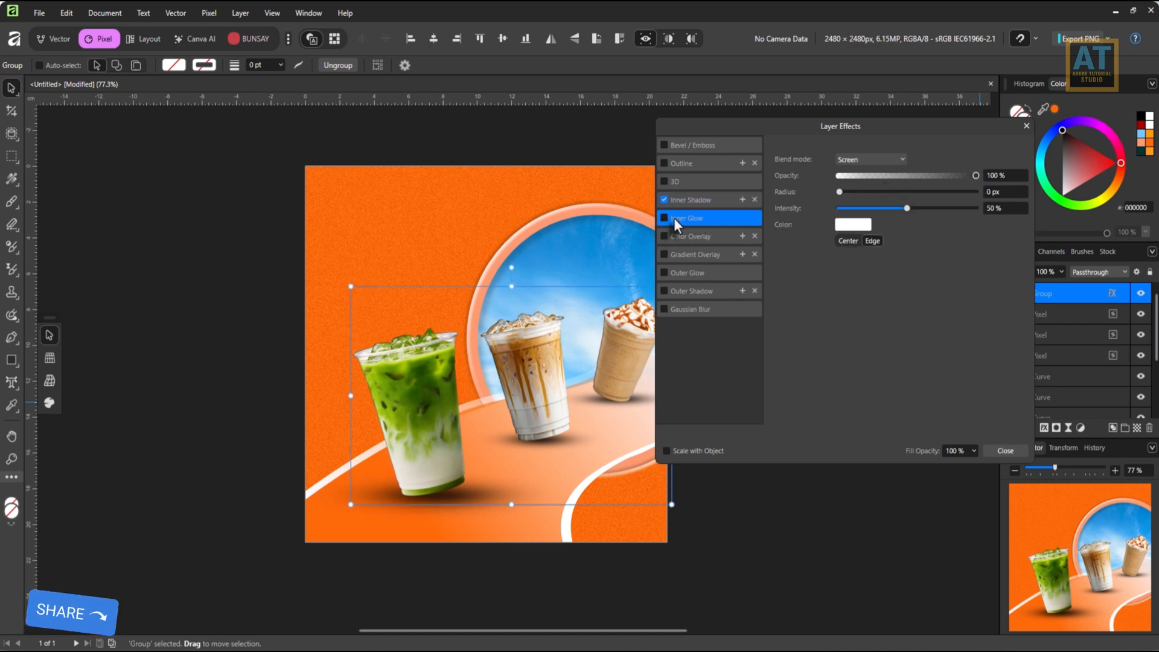
pyautogui.click(666, 218)
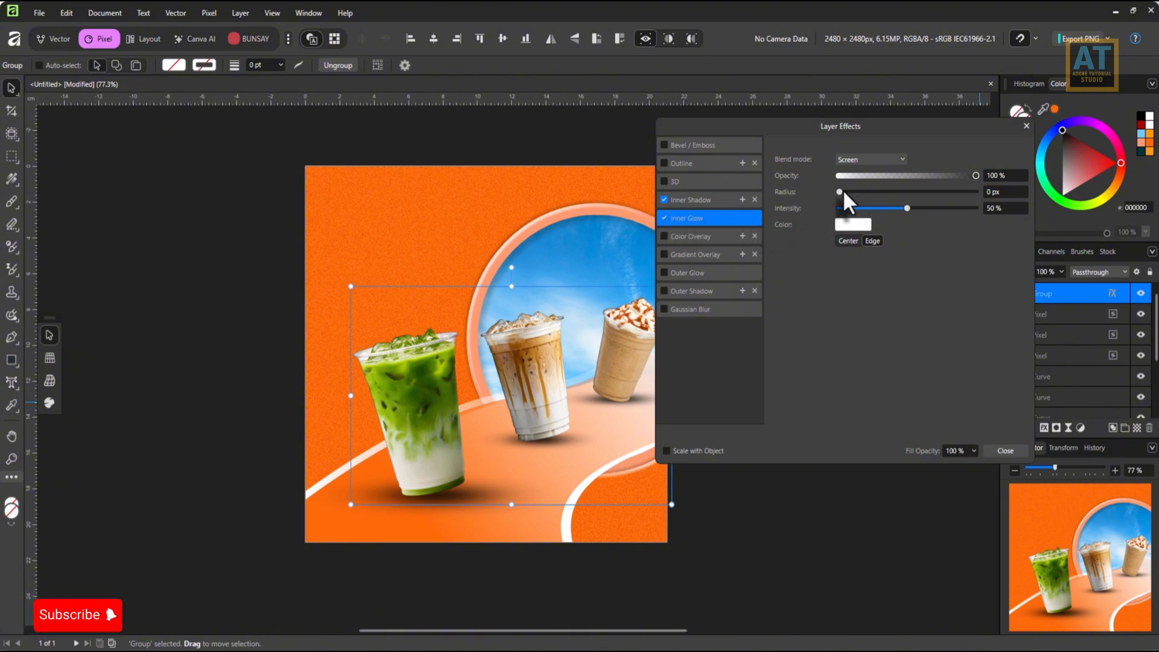
pyautogui.moveTo(841, 192); pyautogui.dragTo(913, 208)
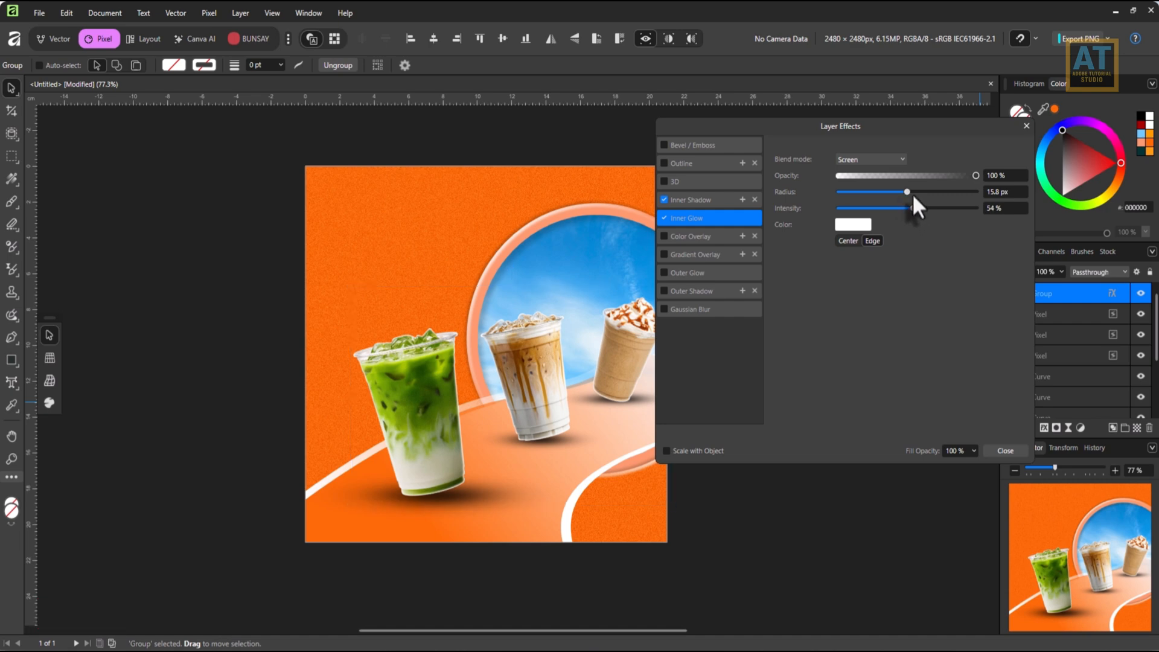
pyautogui.click(1003, 450)
pyautogui.scroll(-1, 782, 485)
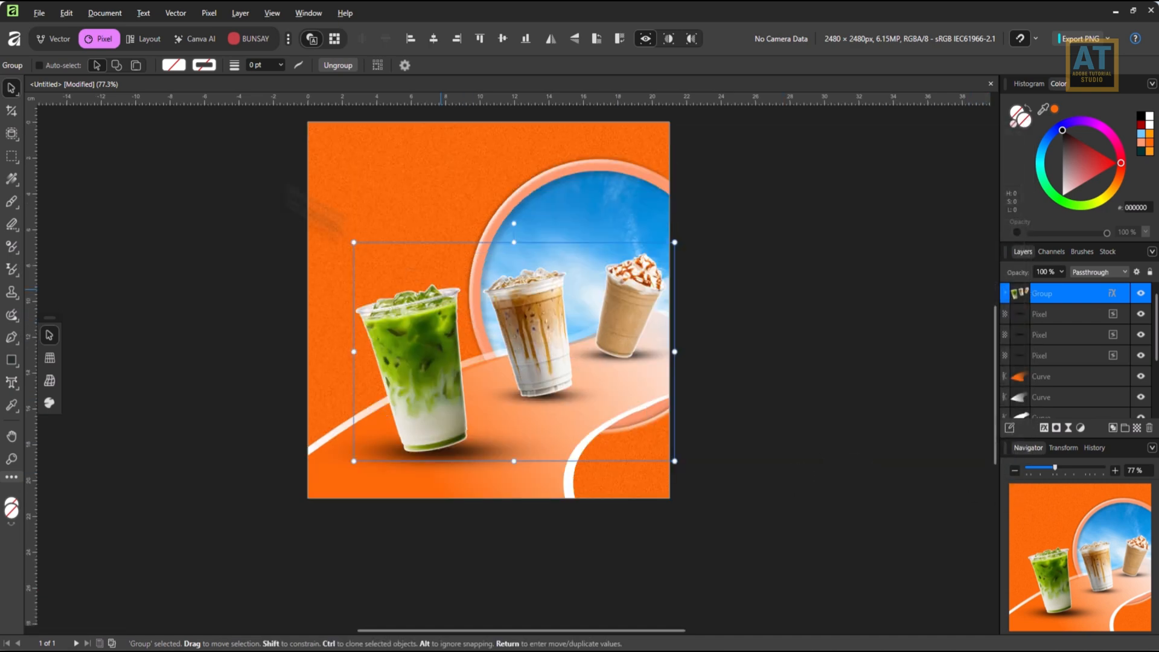
# Place 1000x1000-Photoroom.png, shrink the coffee beans to 50% scale and position them at the front base of the macchiato cup.
pyautogui.click(35, 13)
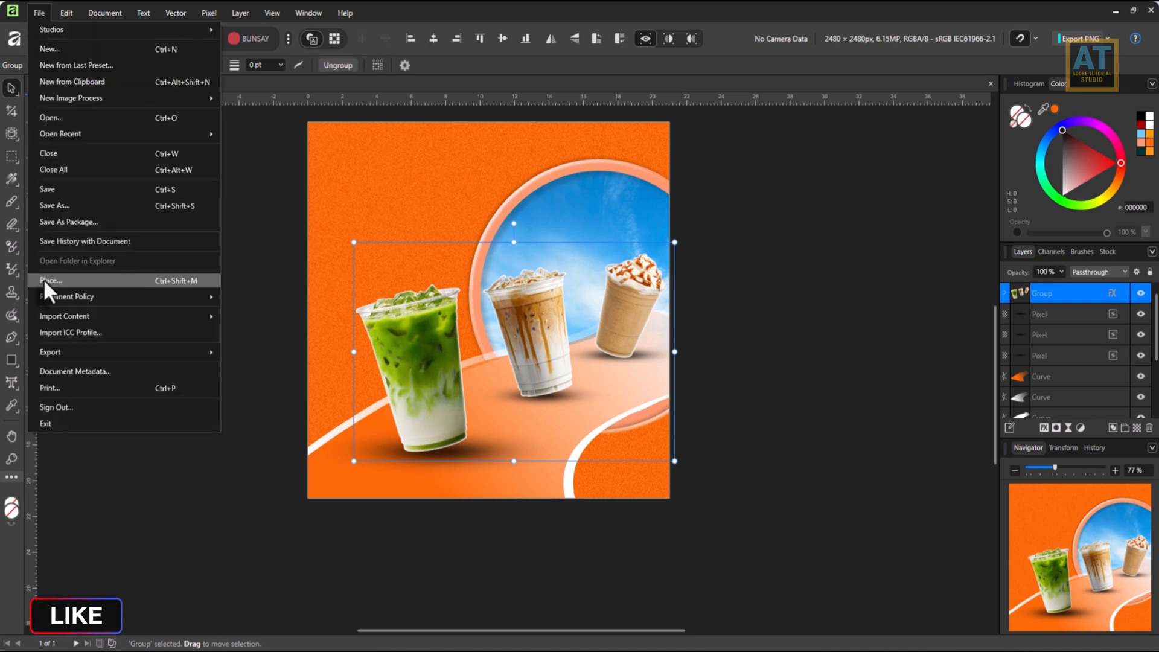
pyautogui.click(49, 279)
pyautogui.doubleClick(335, 118)
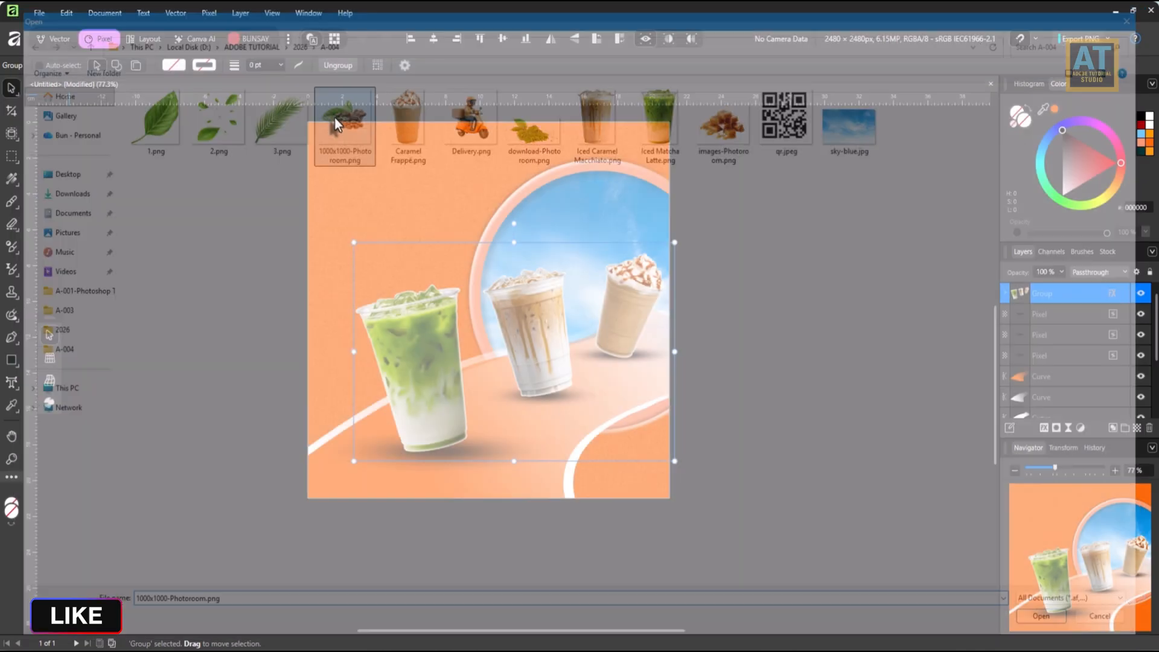
pyautogui.moveTo(499, 367); pyautogui.dragTo(549, 402)
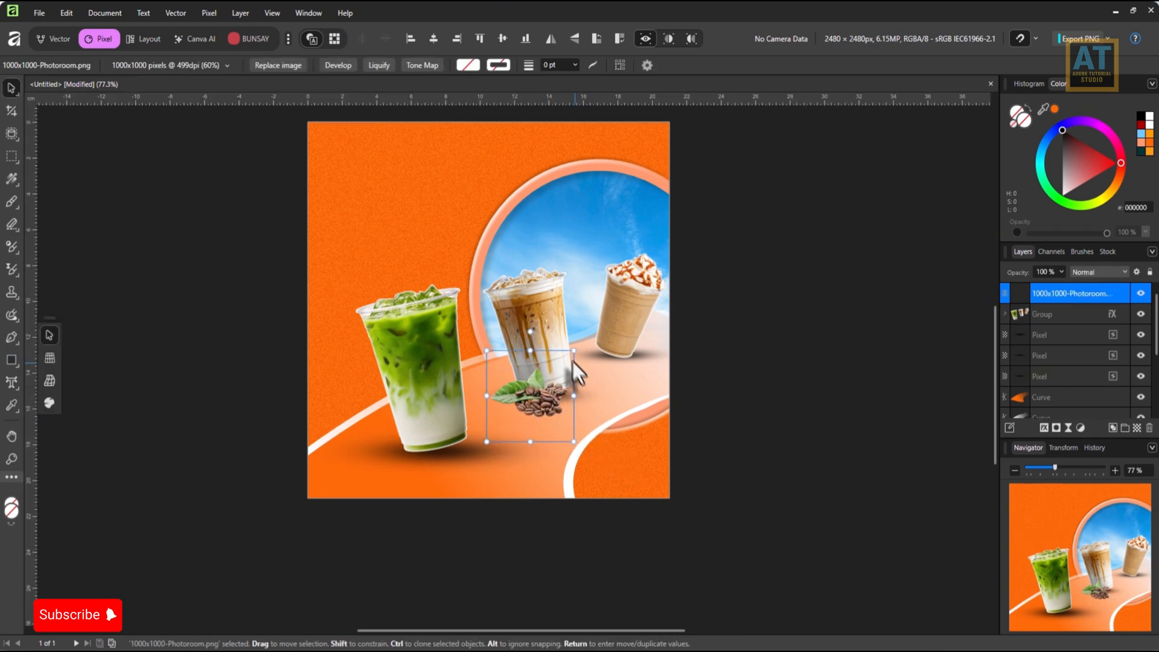
pyautogui.moveTo(574, 351)
pyautogui.mouseDown()
pyautogui.moveTo(543, 382)
pyautogui.moveTo(559, 366)
pyautogui.mouseUp()
pyautogui.moveTo(533, 411); pyautogui.dragTo(526, 396)
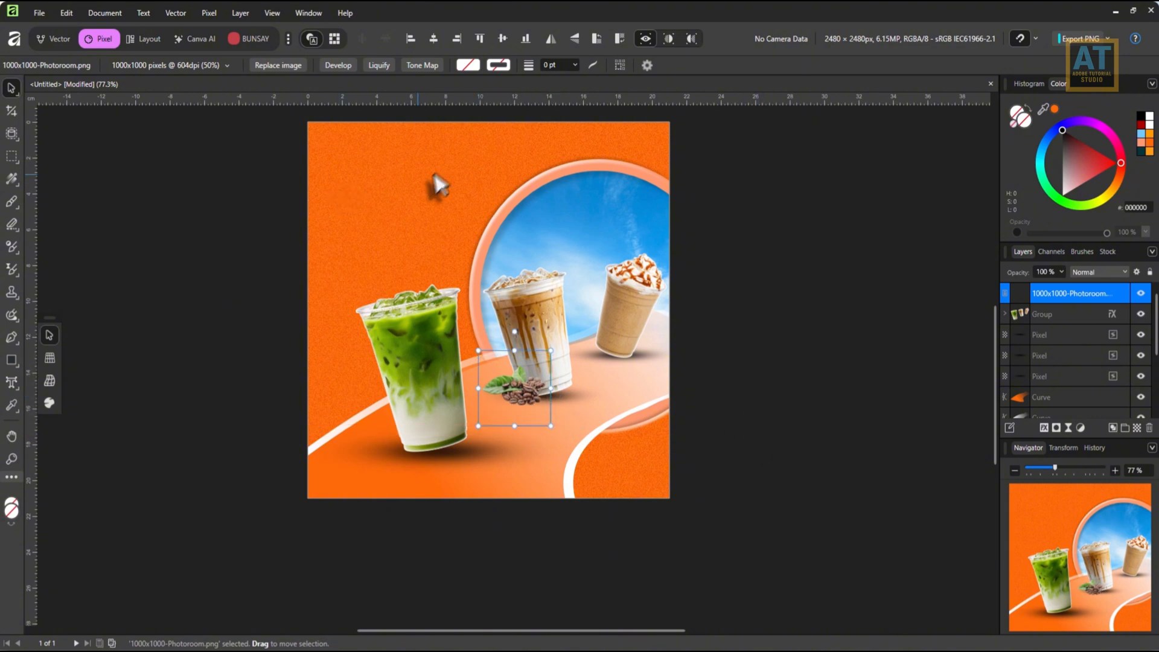
# Place images-Photoroom.png at default size and position the caramel cubes at the front base of the frappé cup.
pyautogui.click(41, 13)
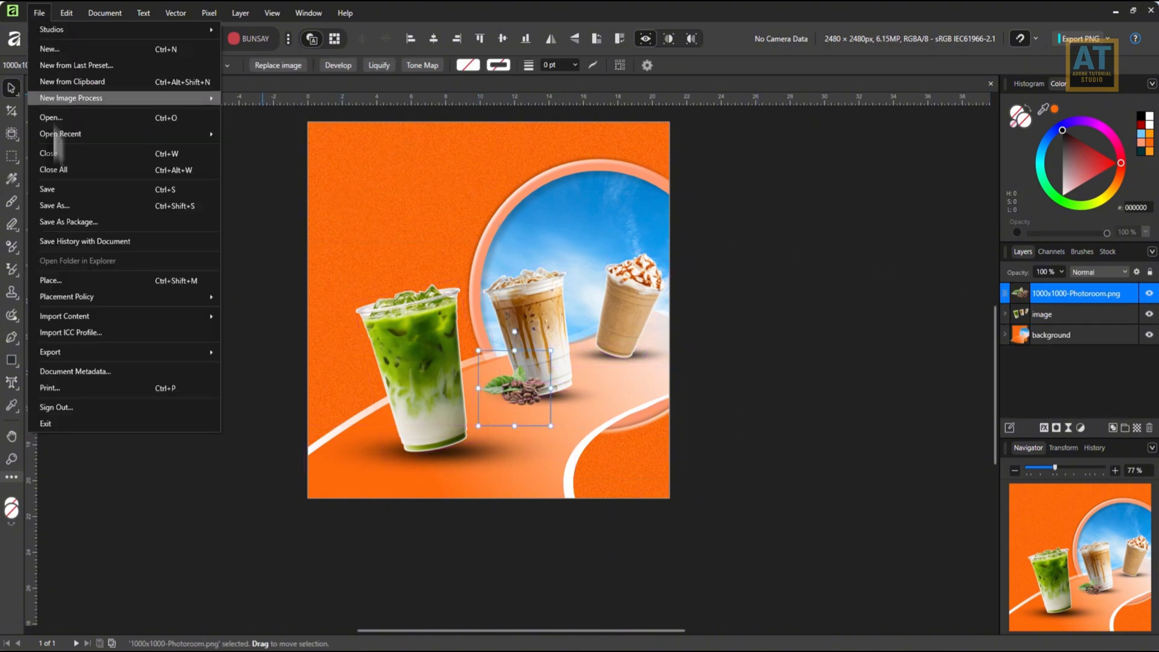
pyautogui.click(51, 283)
pyautogui.doubleClick(727, 115)
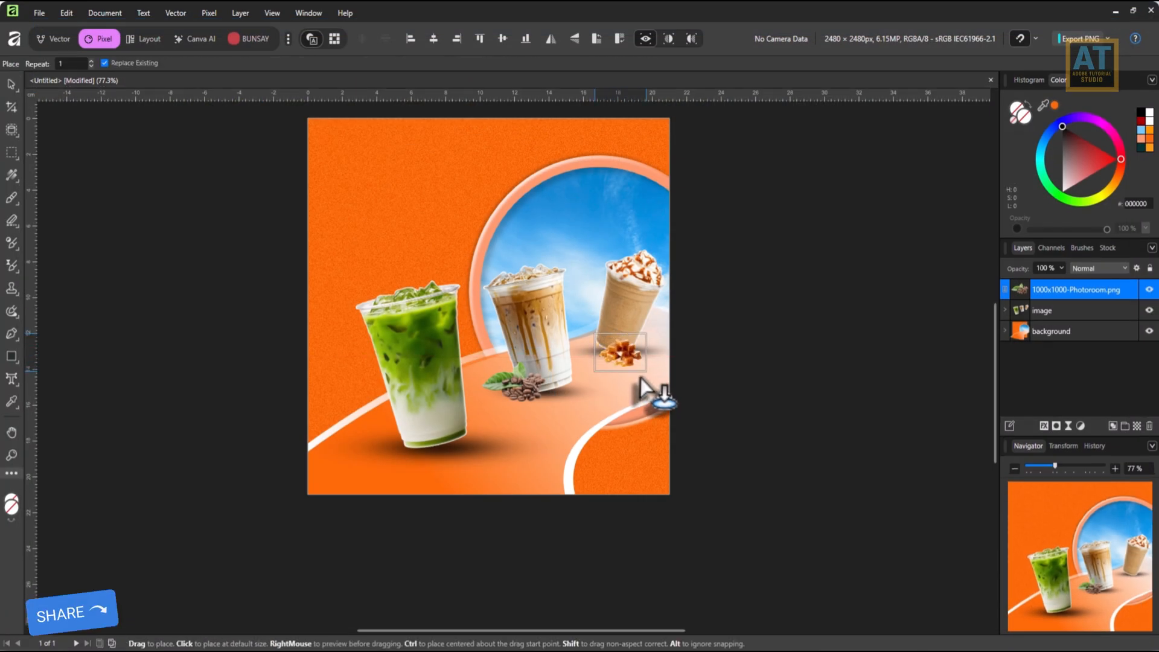
pyautogui.click(628, 350)
pyautogui.moveTo(628, 349); pyautogui.dragTo(611, 349)
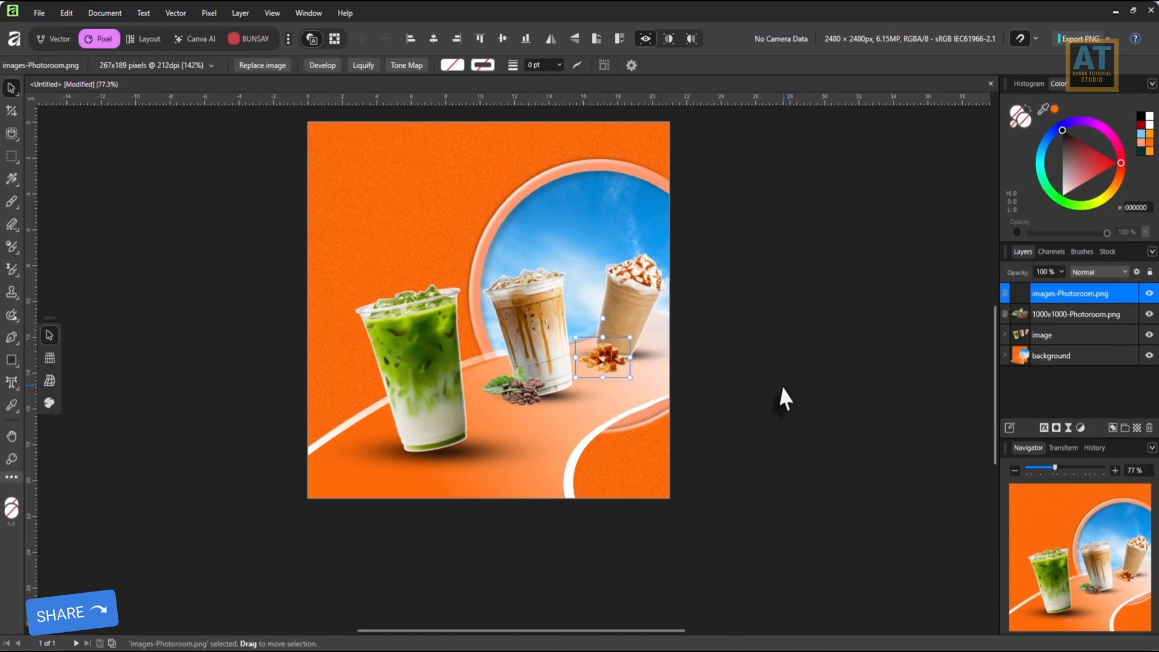
# Place download-Photoroom.png and position the matcha powder and leaves at the front base of the matcha latte cup.
pyautogui.click(39, 13)
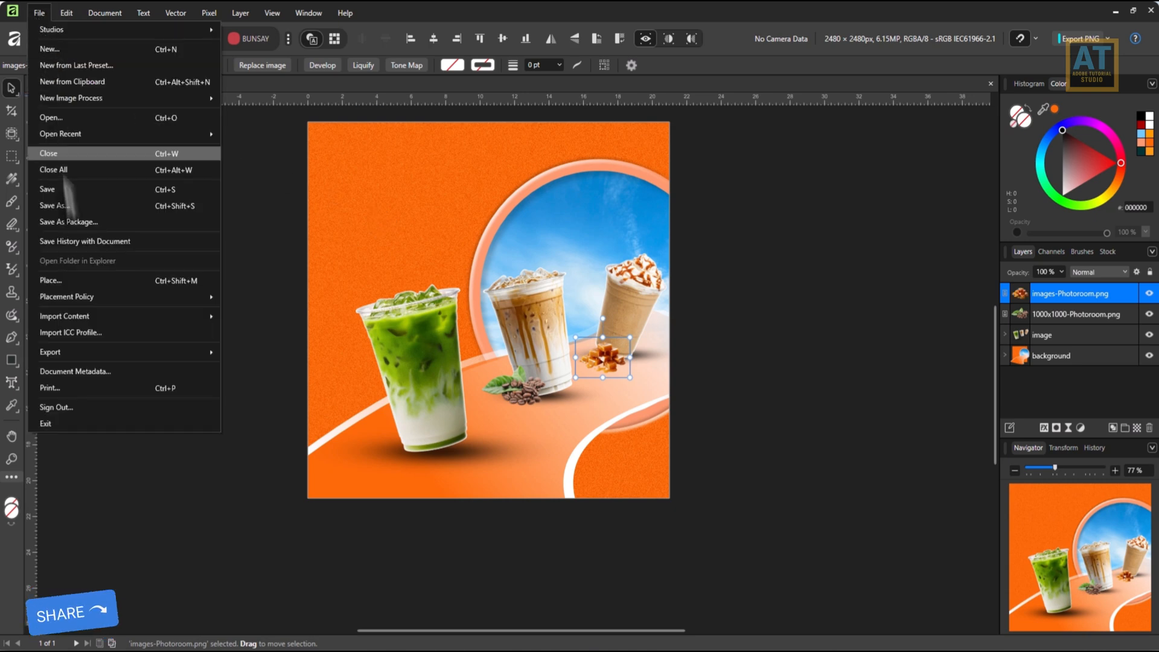
pyautogui.click(73, 280)
pyautogui.doubleClick(527, 136)
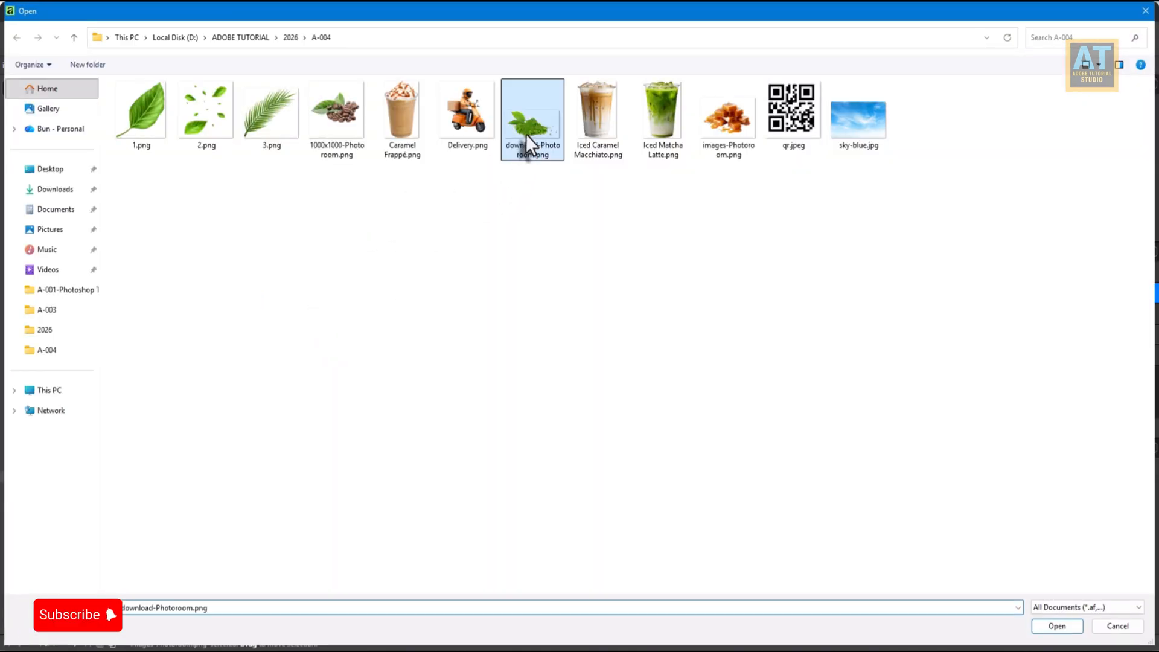
pyautogui.moveTo(446, 479)
pyautogui.mouseDown()
pyautogui.moveTo(459, 483)
pyautogui.moveTo(405, 449)
pyautogui.moveTo(454, 466)
pyautogui.mouseUp()
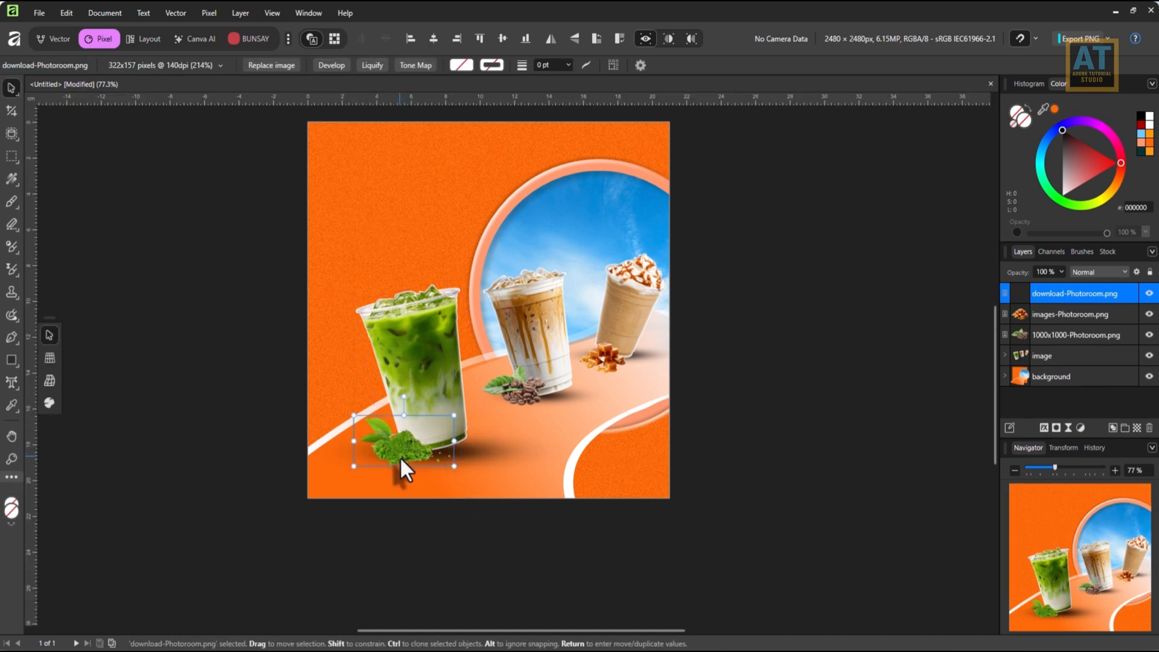
pyautogui.moveTo(757, 356); pyautogui.dragTo(695, 382)
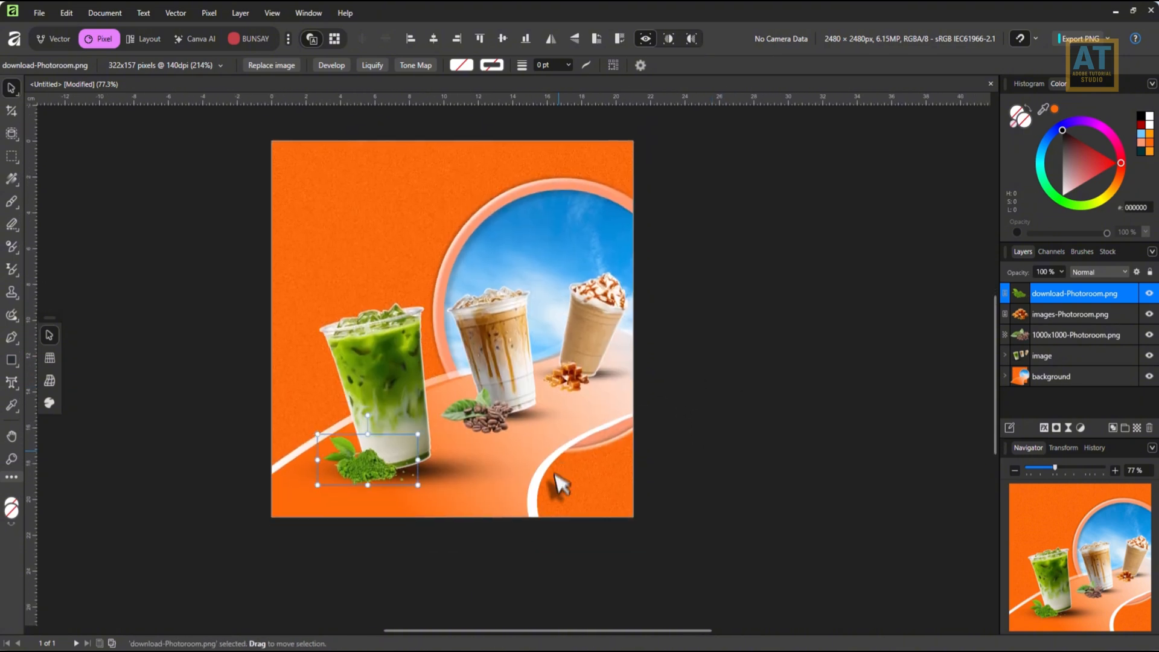
# Place qr.jpeg at about 4.22 cm square near the poster's lower-right corner.
pyautogui.click(45, 9)
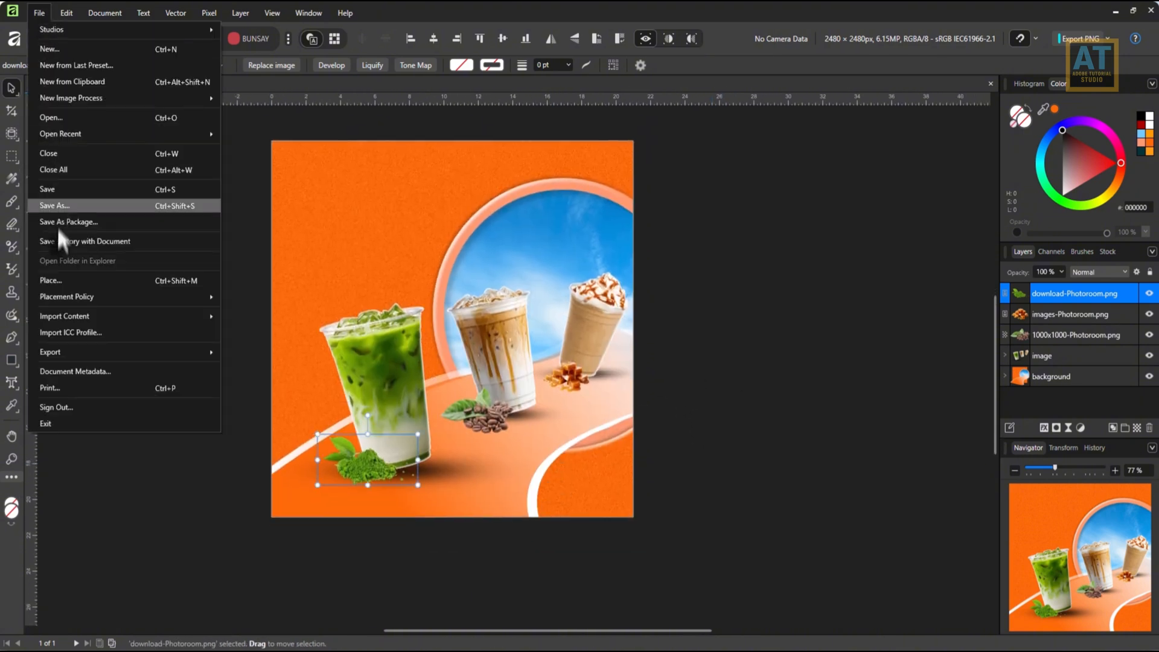
pyautogui.click(57, 280)
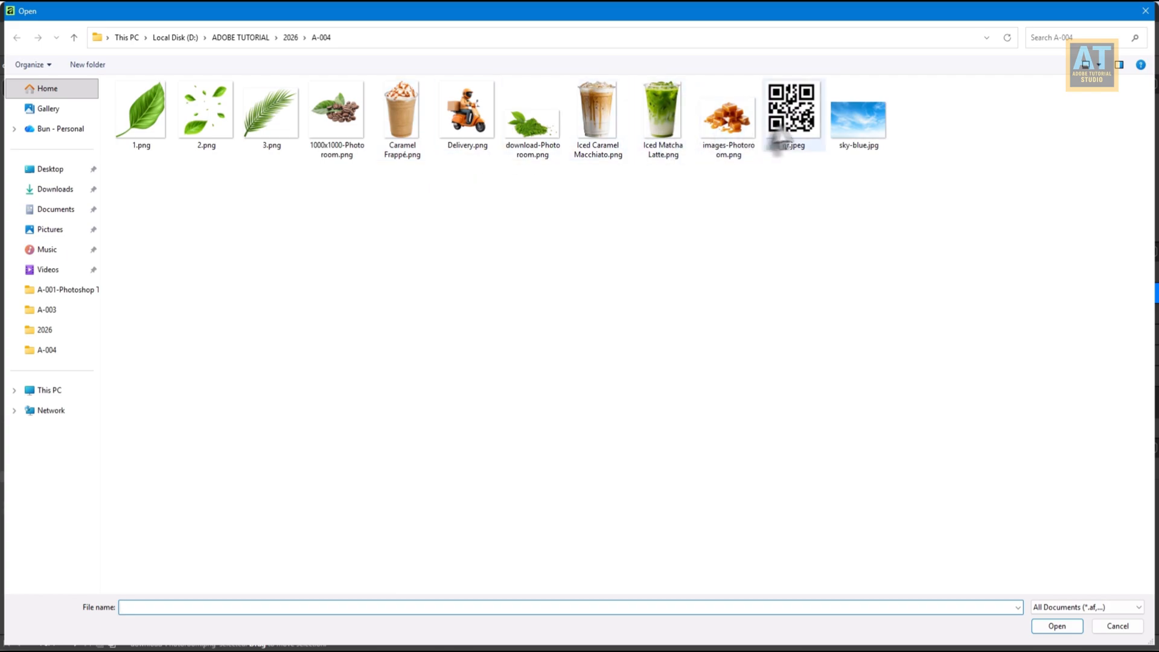
pyautogui.doubleClick(791, 112)
pyautogui.moveTo(533, 440); pyautogui.dragTo(613, 497)
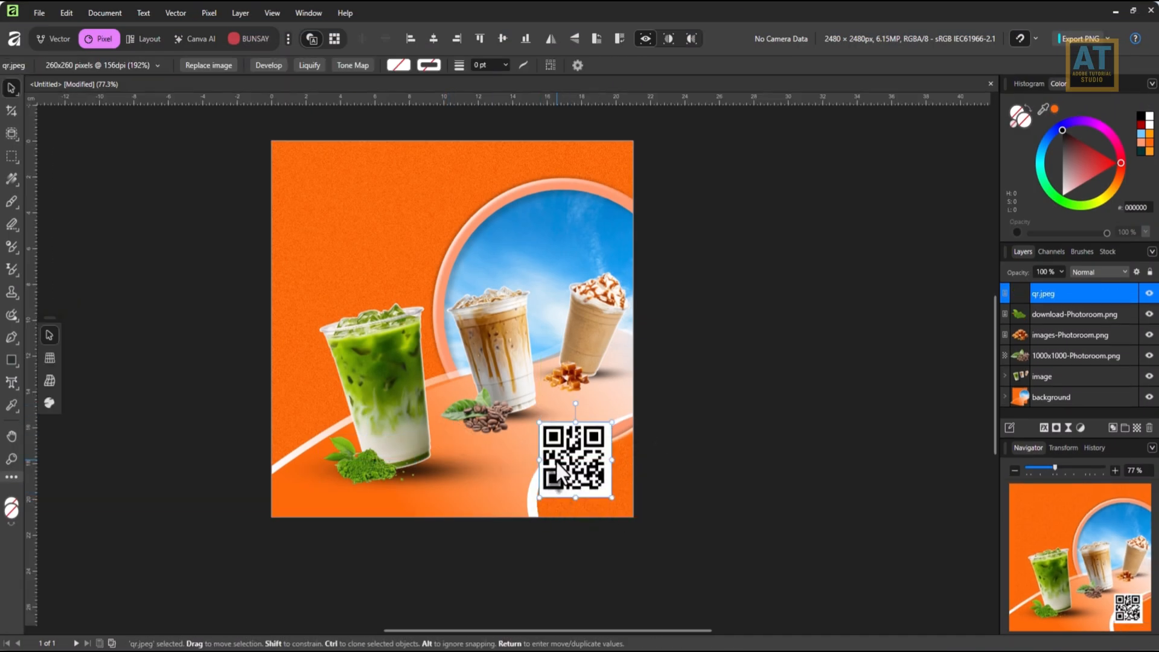
# Add a rounded contour of about 0.28 cm around the QR code.
pyautogui.hotkey('ctrl', '0')
pyautogui.click(55, 39)
pyautogui.click(13, 180)
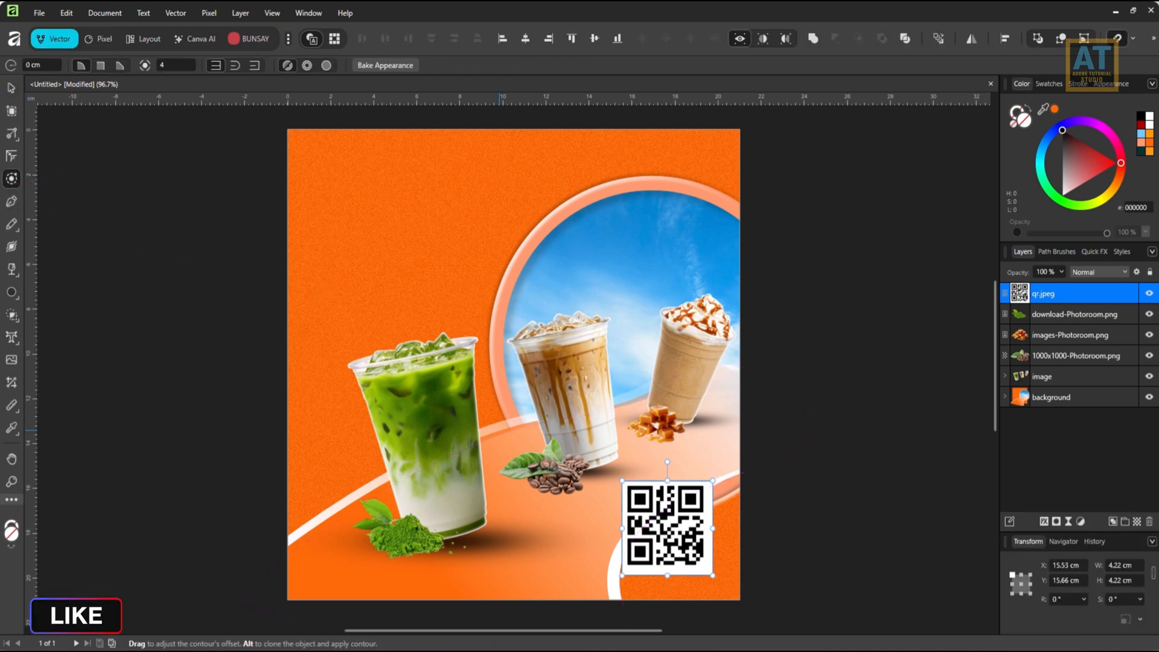
pyautogui.moveTo(622, 486)
pyautogui.mouseDown()
pyautogui.moveTo(612, 472)
pyautogui.moveTo(627, 490)
pyautogui.moveTo(614, 483)
pyautogui.mouseUp()
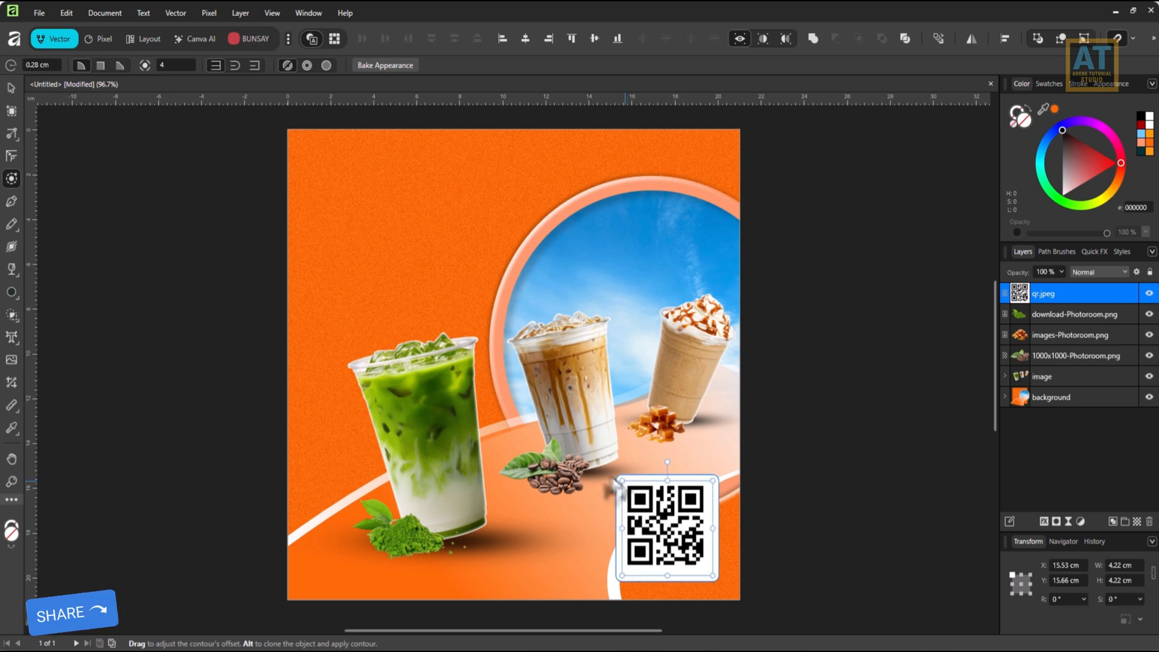
# Shrink the QR code to about 3.24 cm square and position it at about X 16.66 cm, Y 16.6 cm.
pyautogui.click(12, 89)
pyautogui.moveTo(677, 533); pyautogui.dragTo(657, 495)
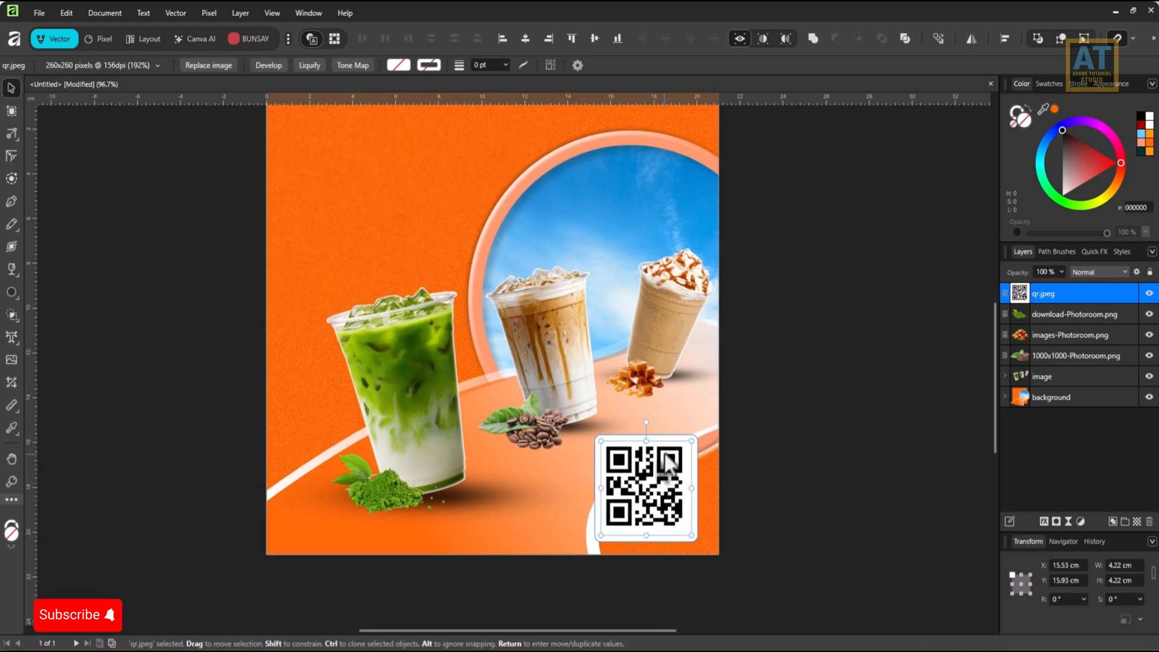
pyautogui.moveTo(694, 435); pyautogui.dragTo(672, 462)
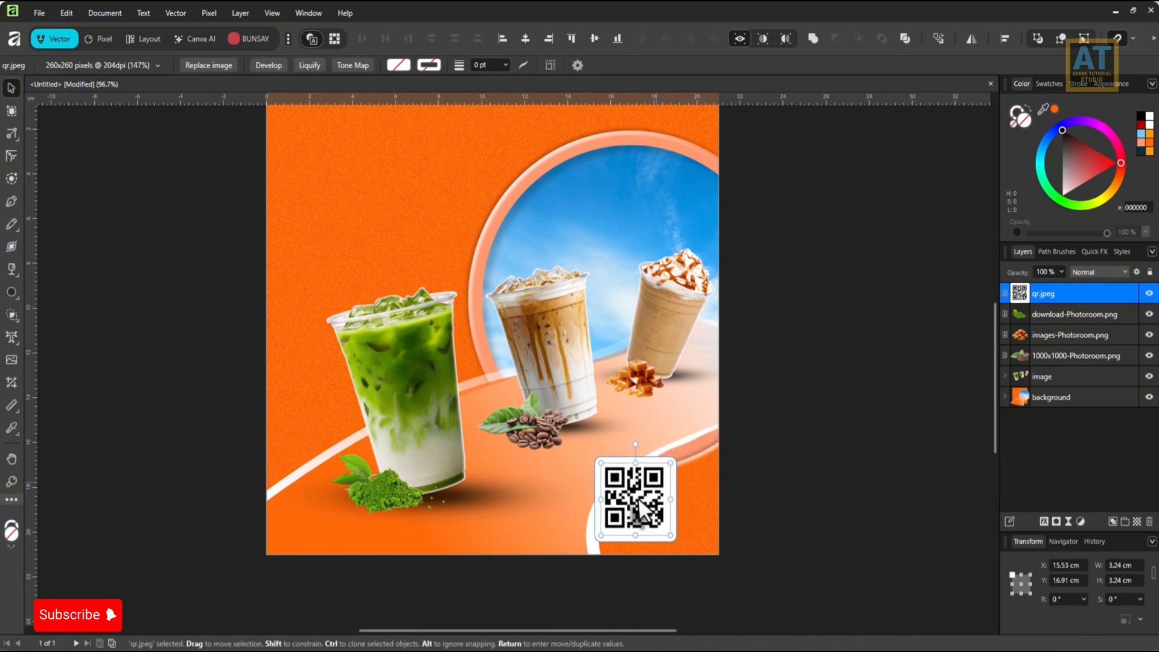
pyautogui.moveTo(640, 507); pyautogui.dragTo(664, 501)
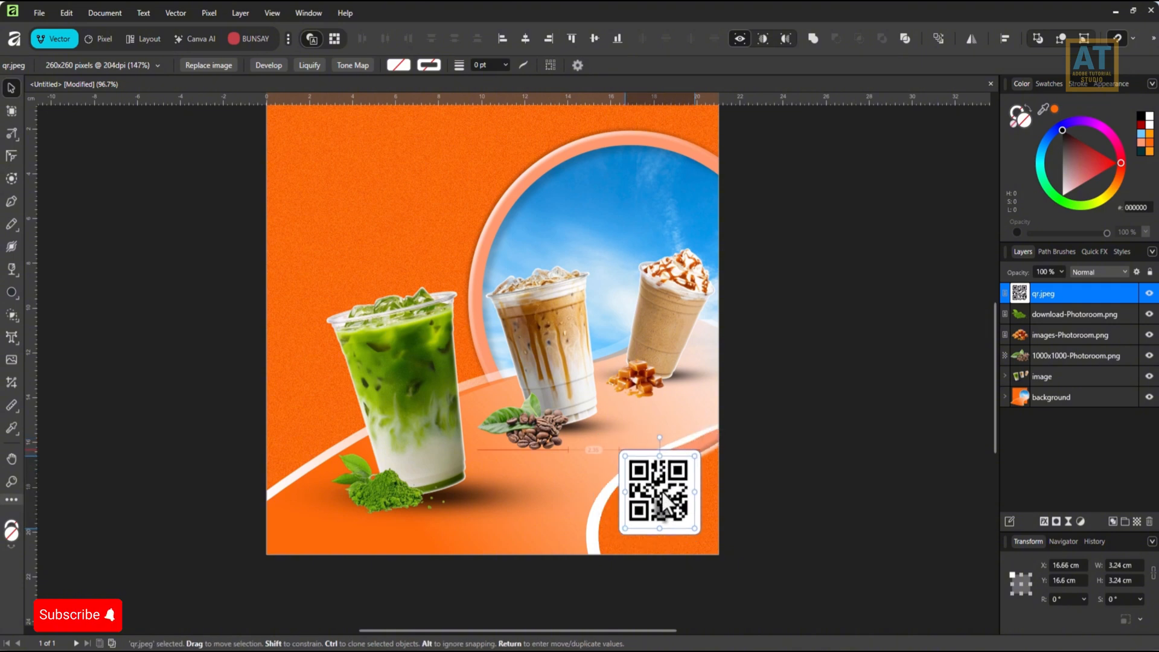
# Add a black Multiply outer shadow to the QR code with 6.5 px radius, 12.7 px offset and 44% intensity.
pyautogui.click(1044, 522)
pyautogui.click(691, 310)
pyautogui.click(664, 291)
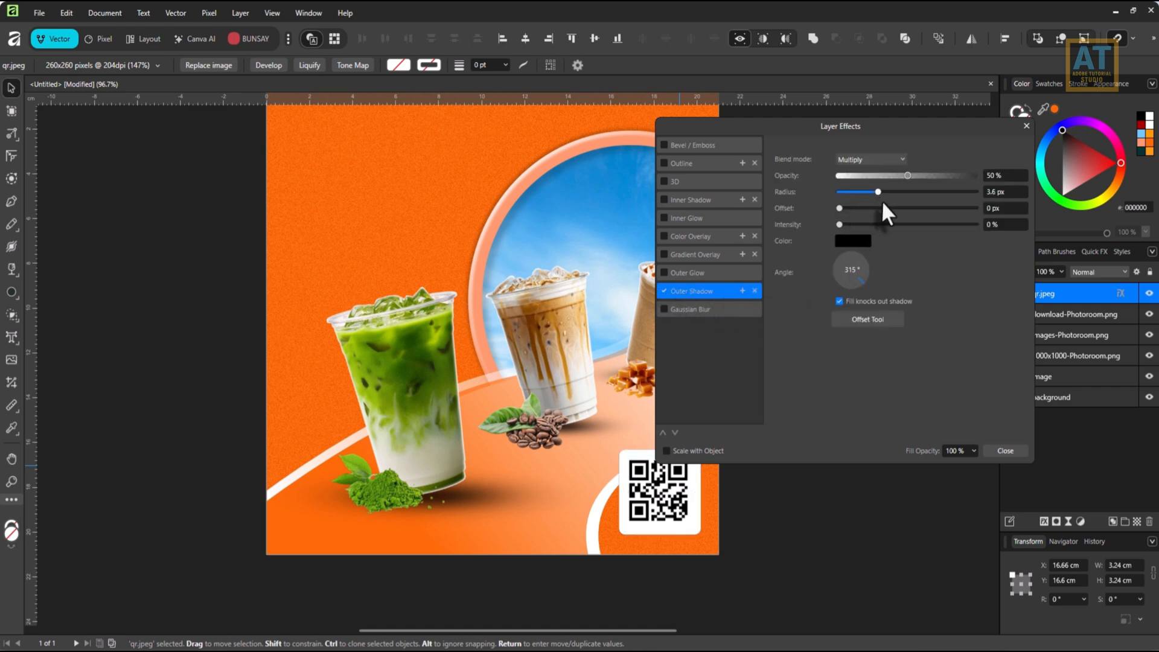
pyautogui.moveTo(881, 200); pyautogui.dragTo(902, 213)
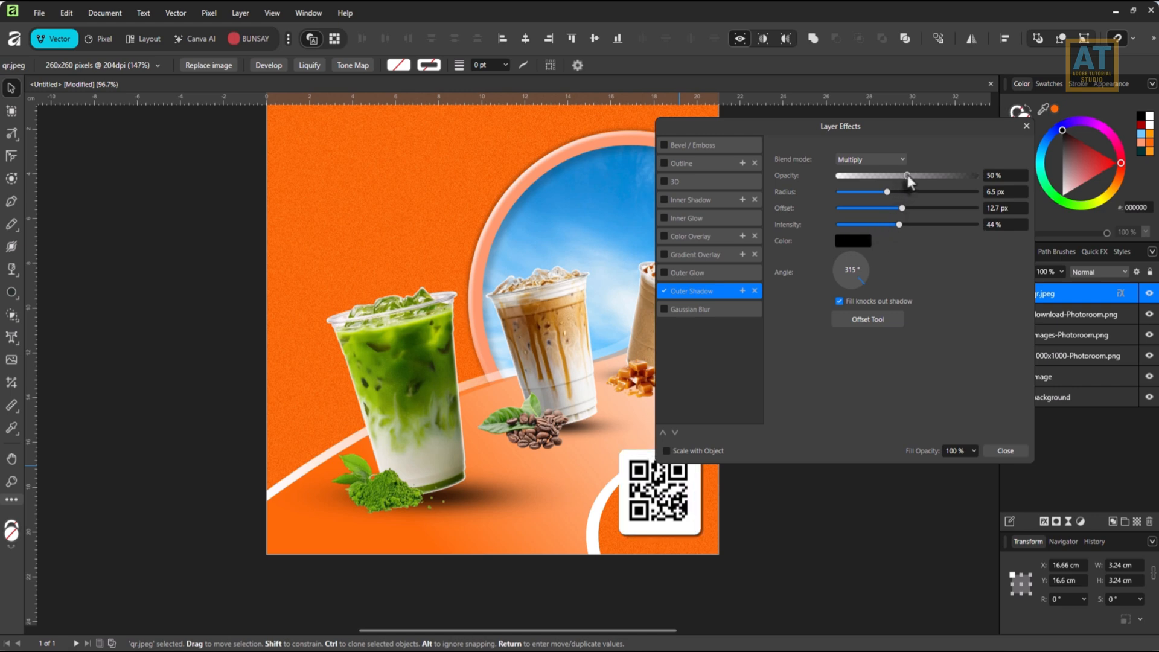
pyautogui.click(1006, 451)
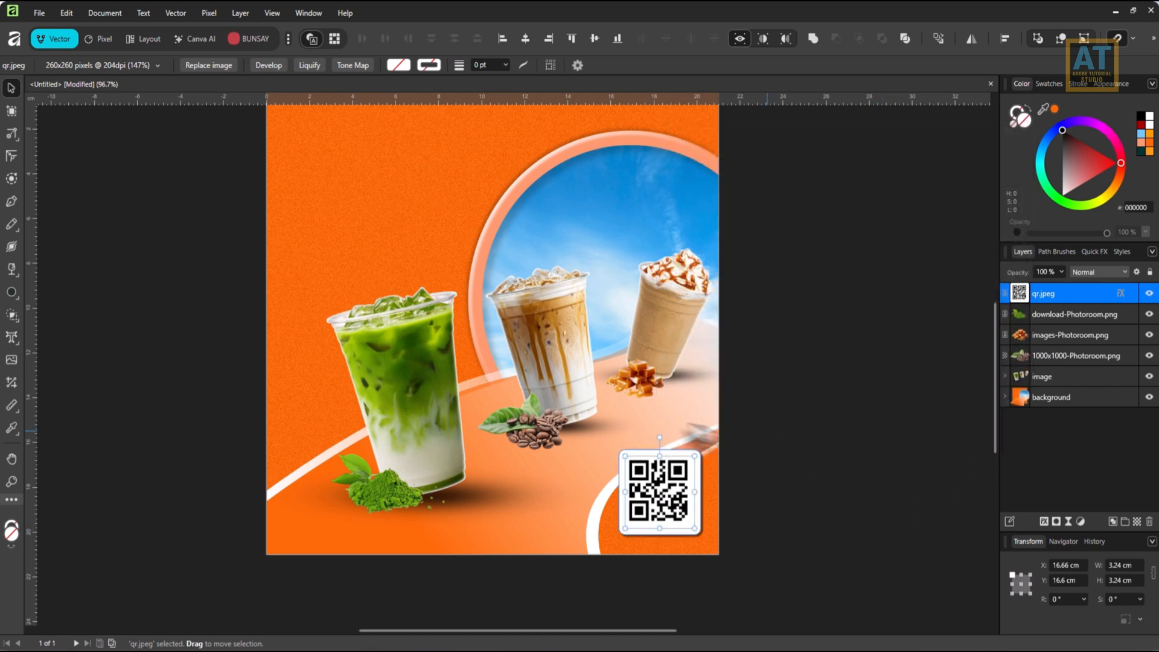
# Place Delivery.png at about 5.88 cm square beside the QR code, on its left.
pyautogui.moveTo(692, 374); pyautogui.dragTo(682, 383)
pyautogui.click(47, 11)
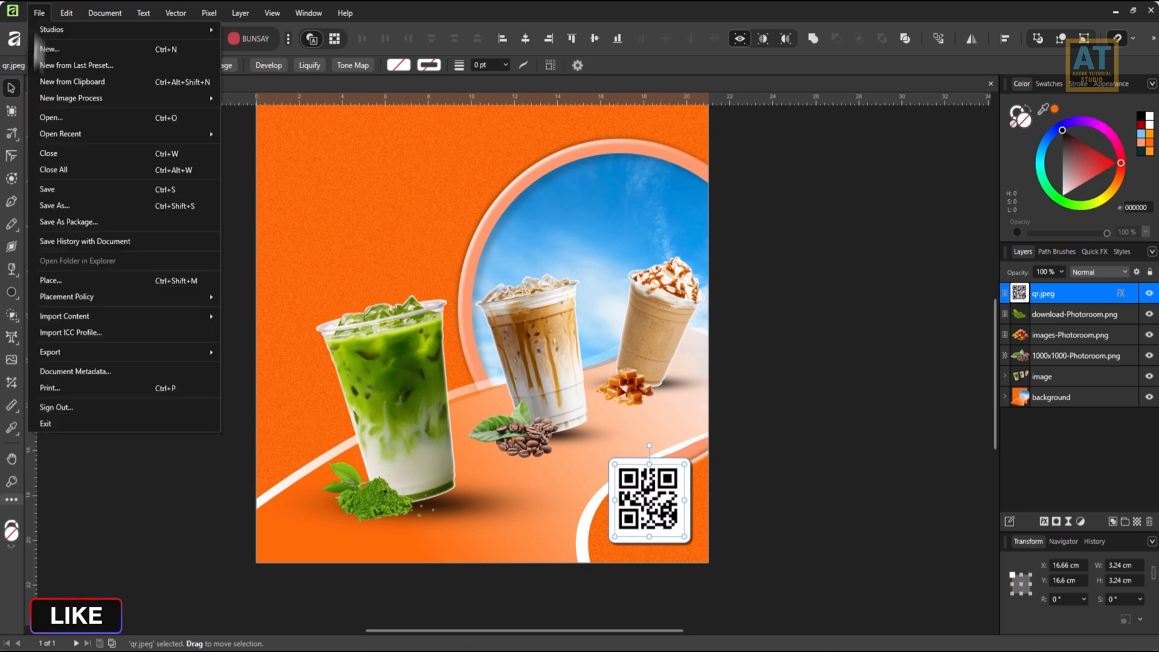
pyautogui.click(79, 279)
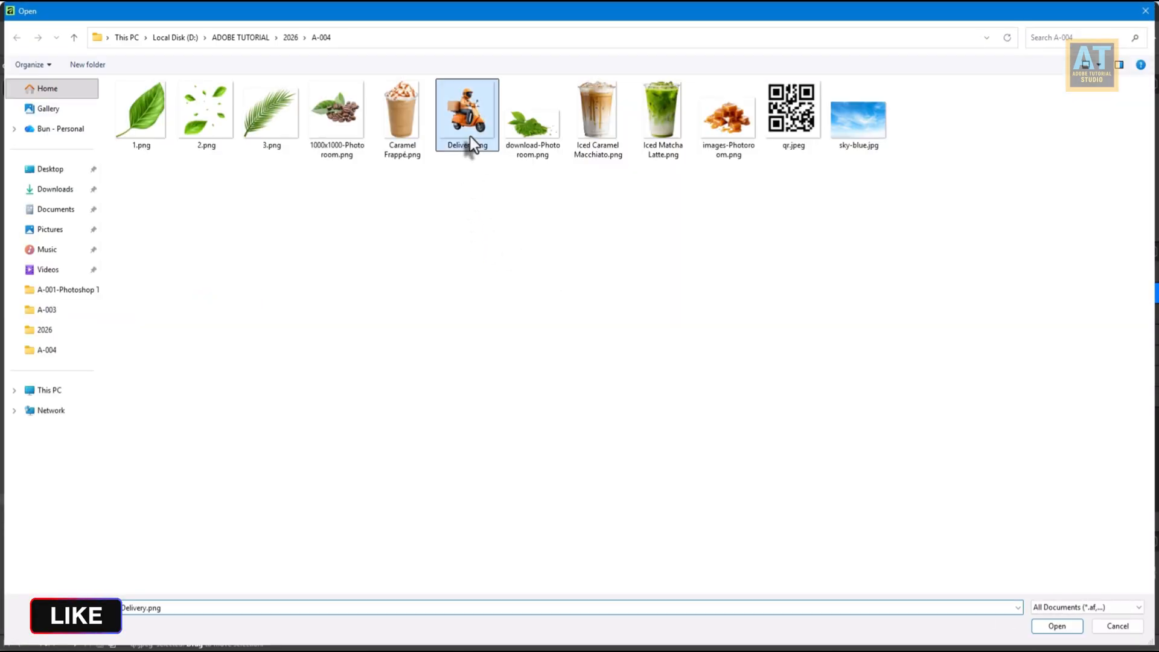
pyautogui.doubleClick(470, 137)
pyautogui.moveTo(482, 426); pyautogui.dragTo(607, 550)
# Rasterize and trim the delivery rider image and flip it horizontally.
pyautogui.rightClick(564, 515)
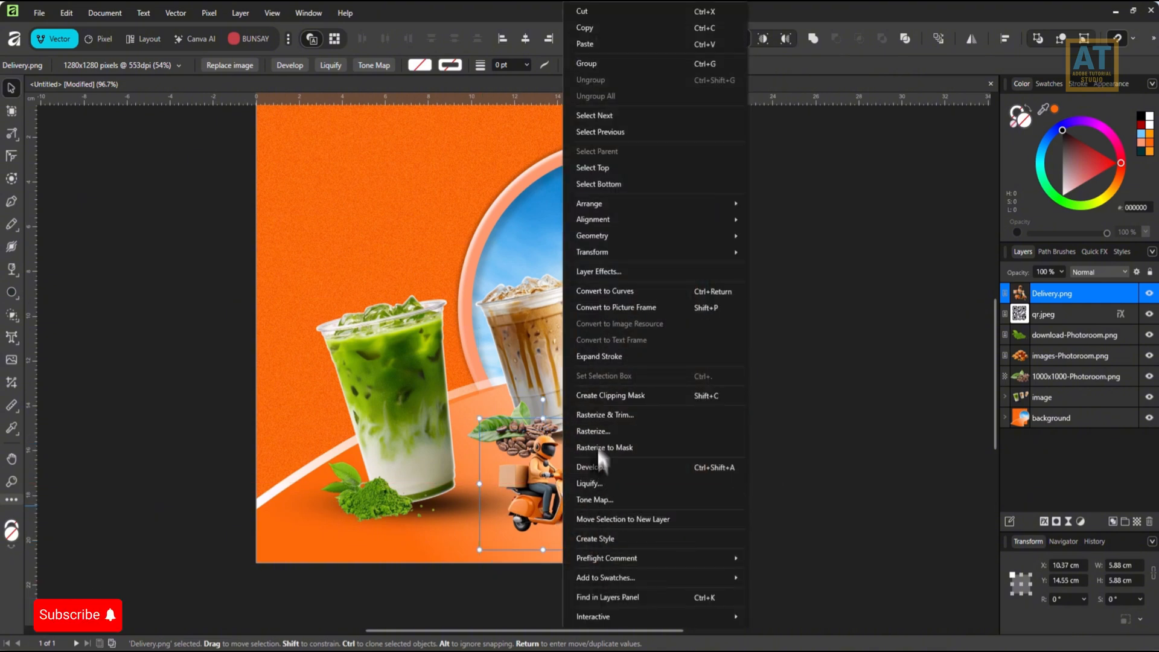
pyautogui.click(597, 415)
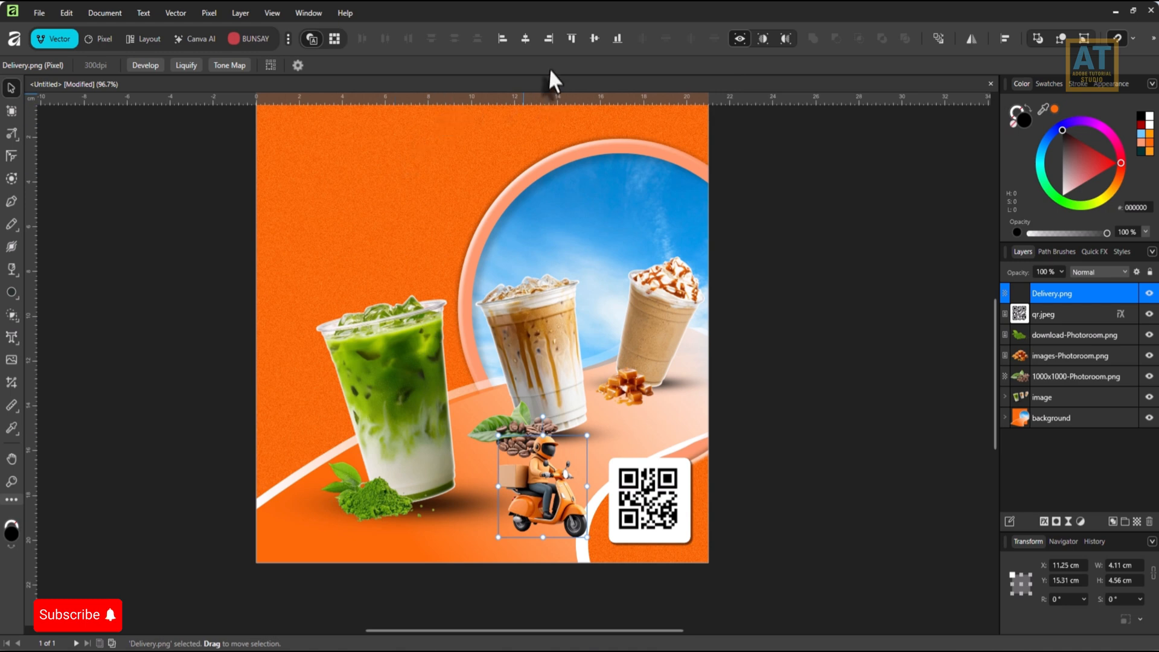
pyautogui.click(970, 39)
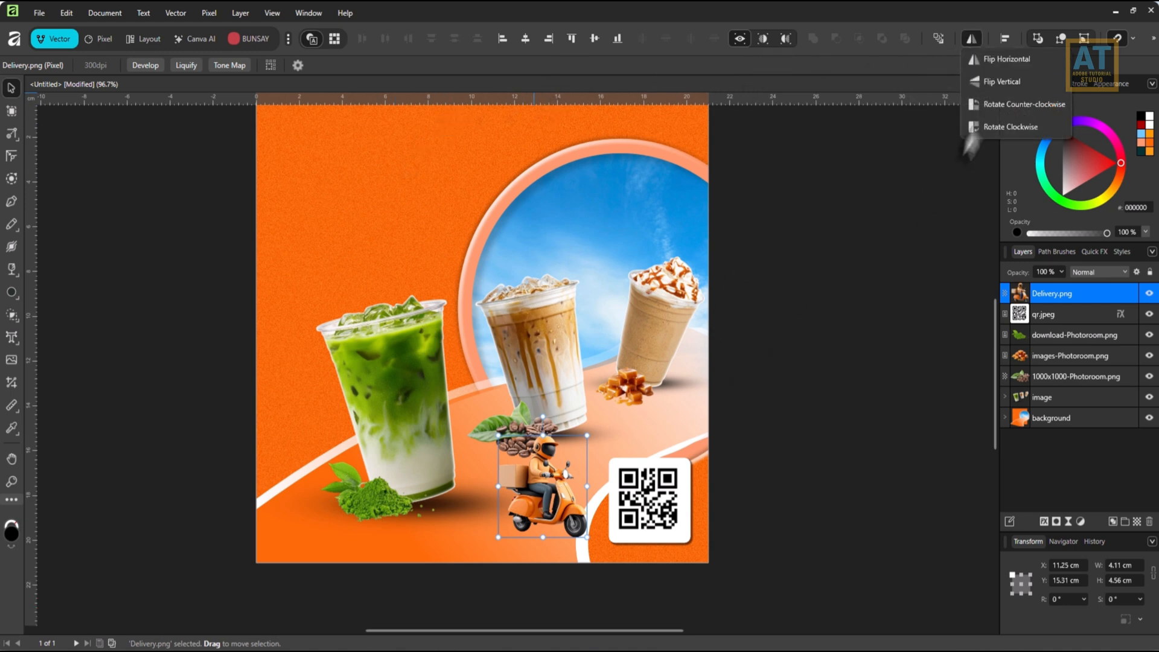
pyautogui.click(1005, 59)
# Enlarge the delivery rider to about 4.68 × 5.19 cm beside the QR code and copy the QR code's layer effects onto it.
pyautogui.moveTo(544, 472); pyautogui.dragTo(560, 485)
pyautogui.moveTo(513, 450); pyautogui.dragTo(502, 435)
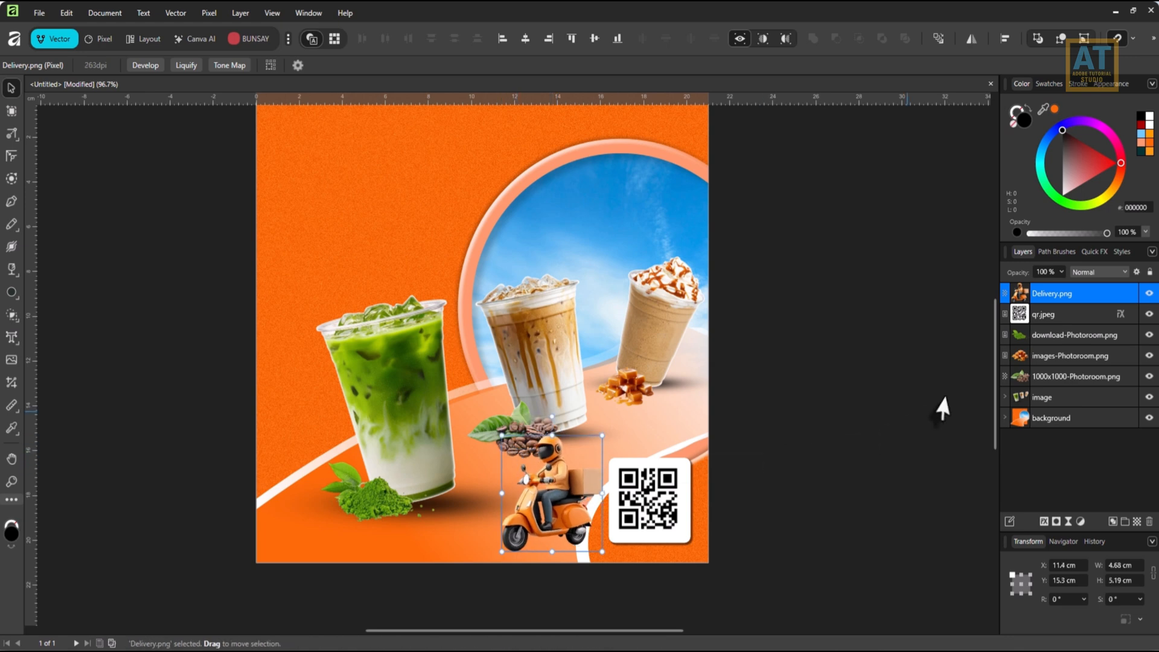
pyautogui.moveTo(1119, 314); pyautogui.dragTo(1120, 292)
# Add a new pixel layer and move it directly beneath the Delivery.png layer.
pyautogui.scroll(-2, 860, 458)
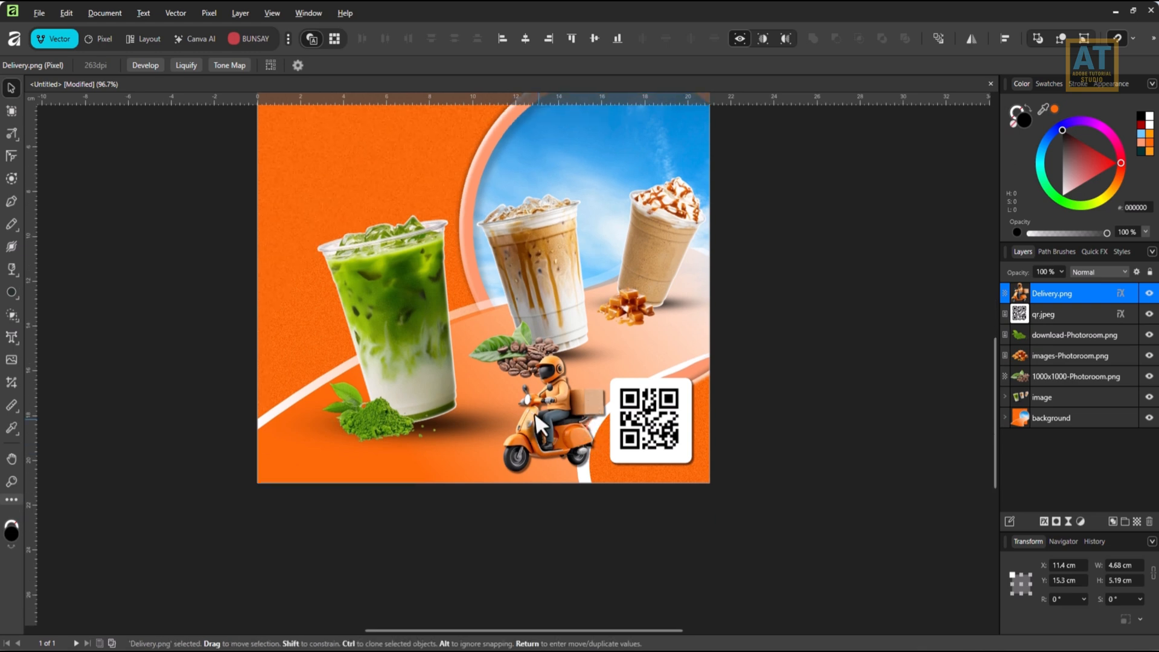
pyautogui.click(1137, 523)
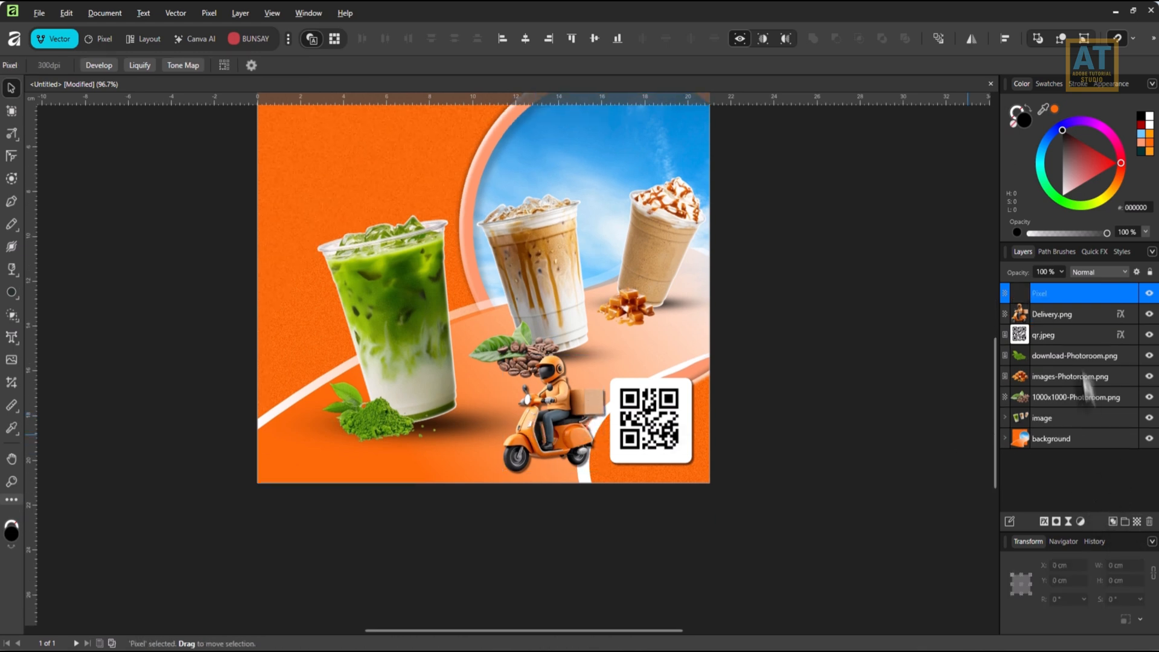
pyautogui.moveTo(1078, 295); pyautogui.dragTo(1080, 320)
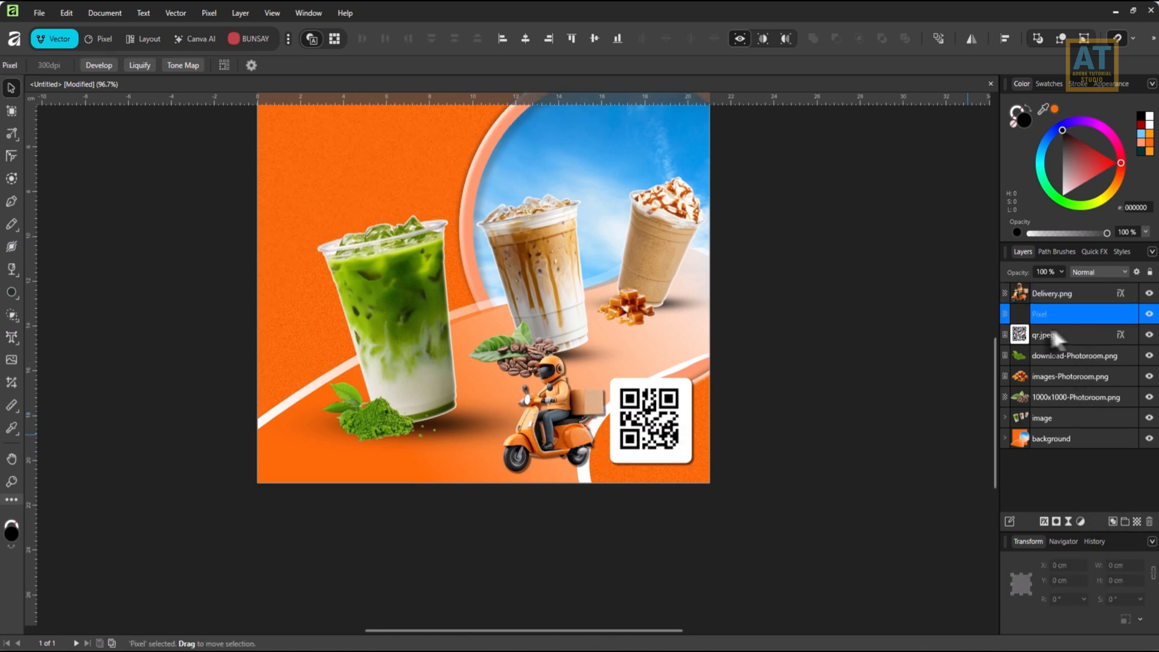
# Paint a soft black shadow behind the scooter on the new pixel layer with a 798 px brush at 1% hardness.
pyautogui.press('b')
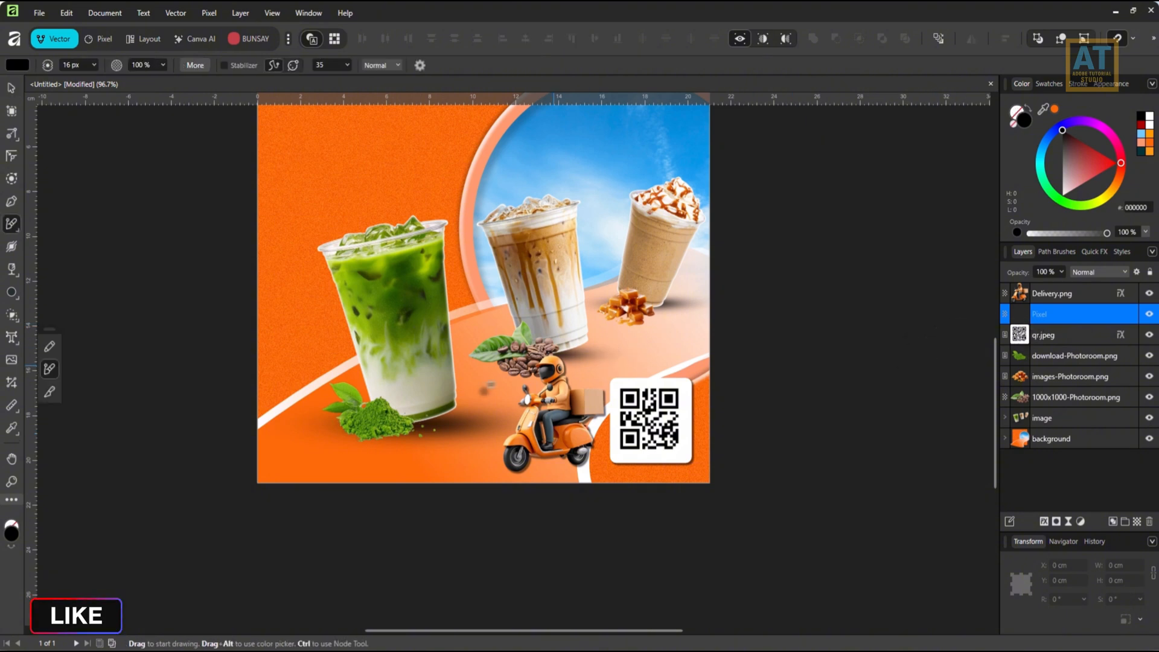
pyautogui.click(99, 40)
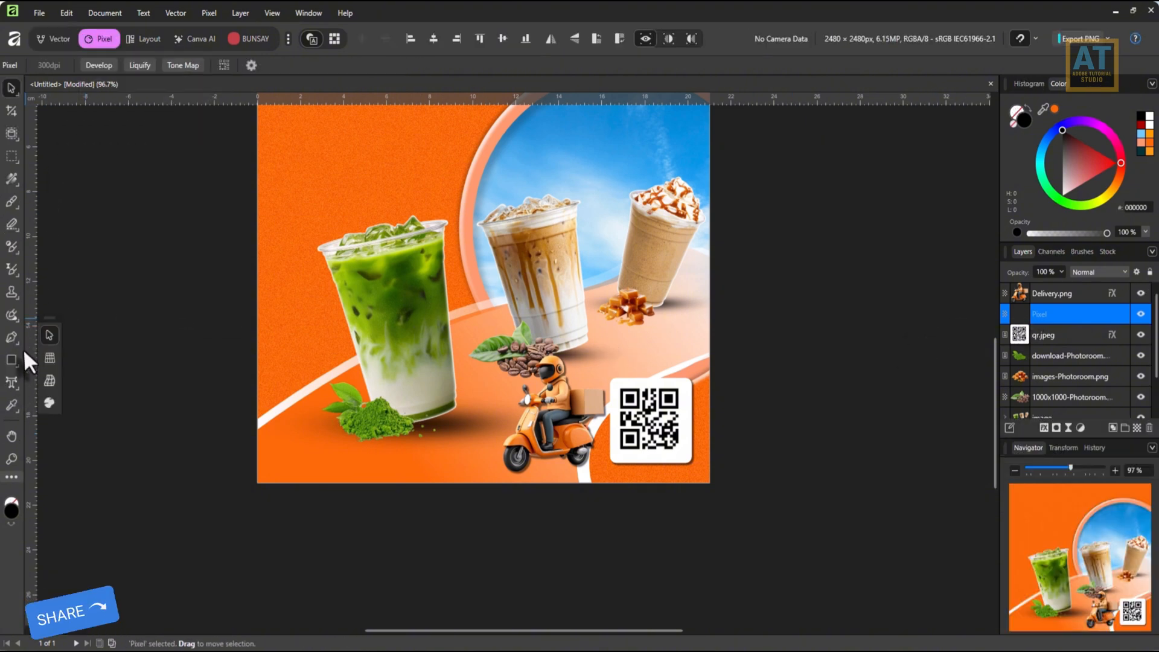
pyautogui.click(20, 198)
pyautogui.click(56, 201)
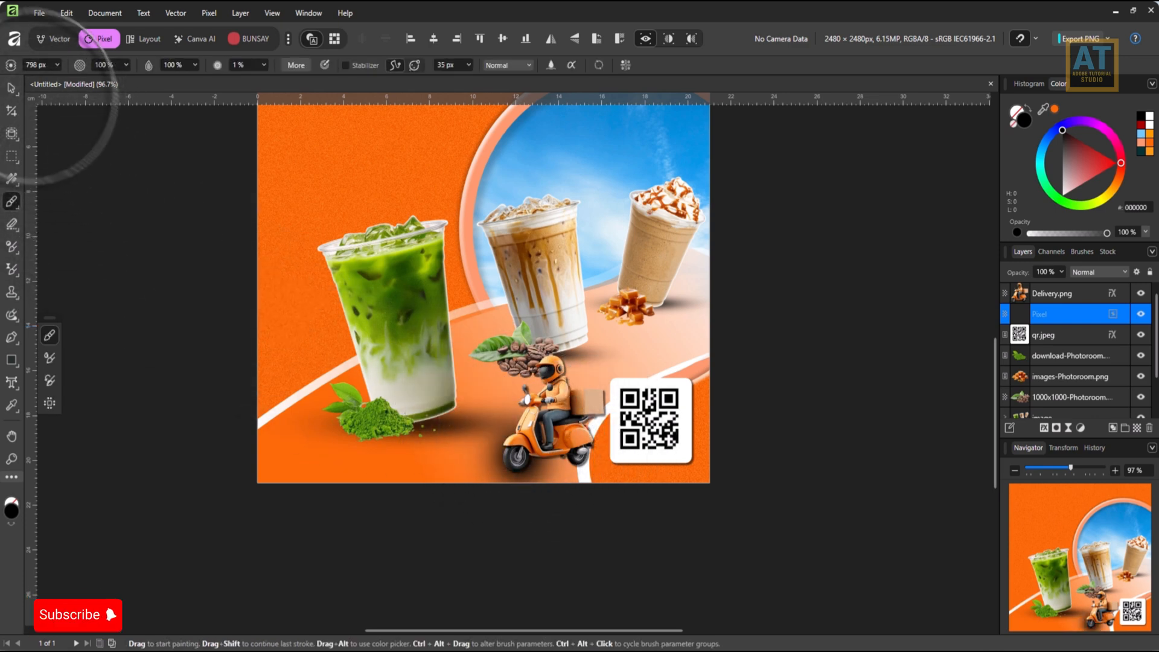
# Flatten the painted scooter shadow, duplicate it and stretch the copy wider beneath the scooter's wheels.
pyautogui.click(11, 89)
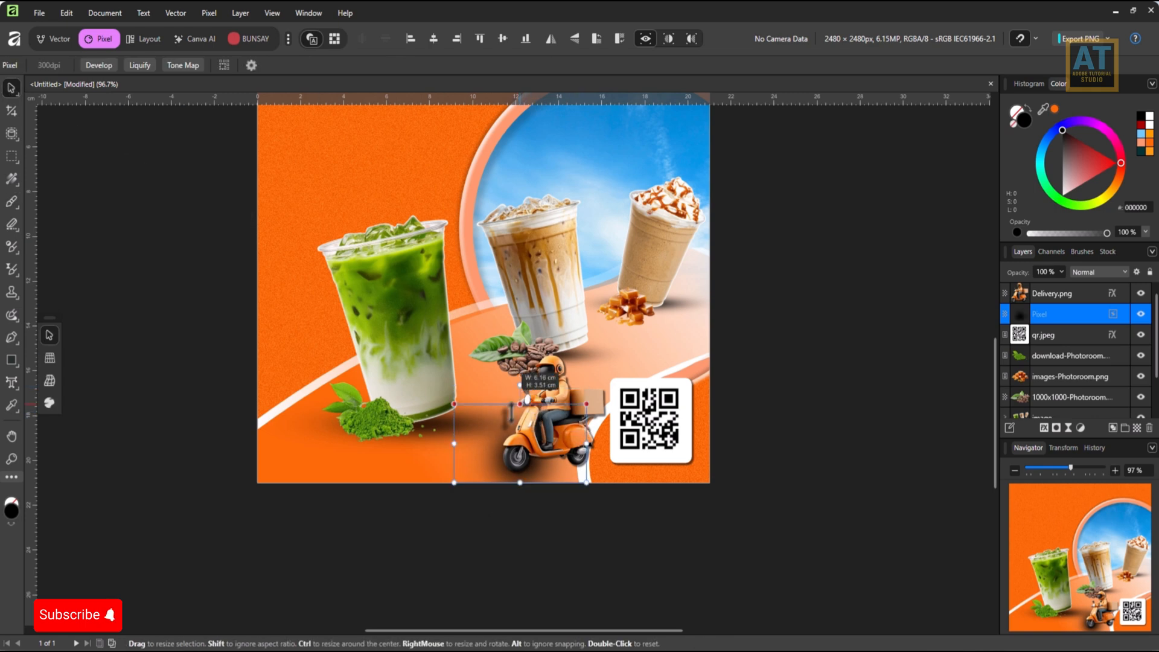
pyautogui.moveTo(518, 406); pyautogui.dragTo(684, 351)
pyautogui.scroll(6, 532, 506)
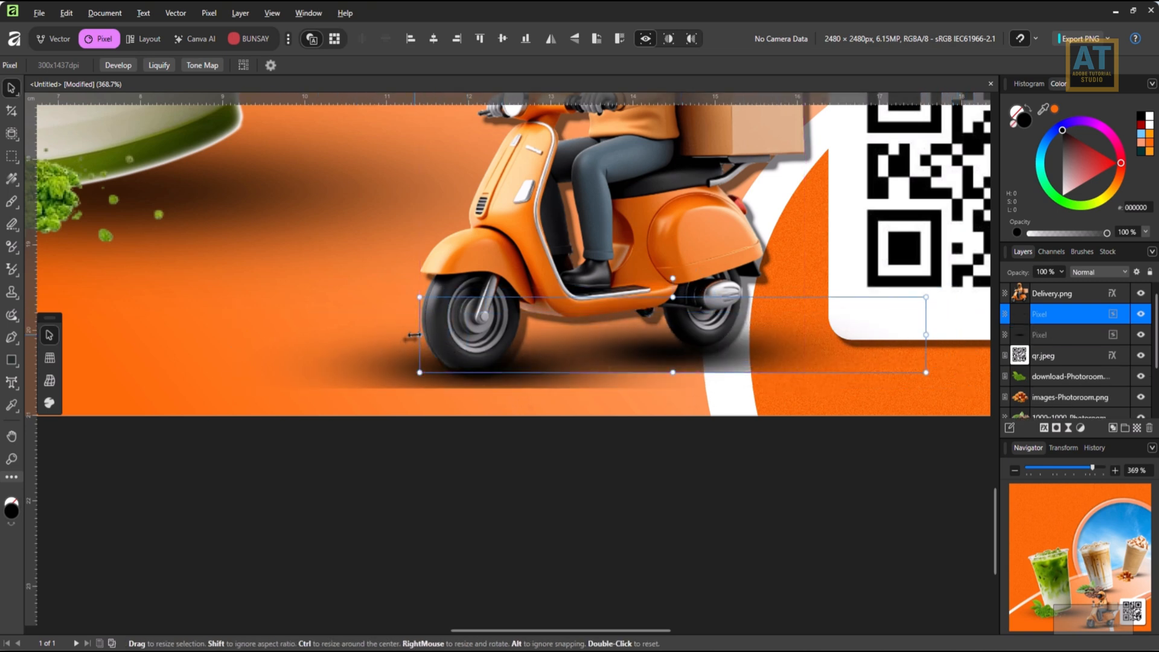
pyautogui.moveTo(414, 335); pyautogui.dragTo(250, 334)
pyautogui.moveTo(552, 367); pyautogui.dragTo(640, 355)
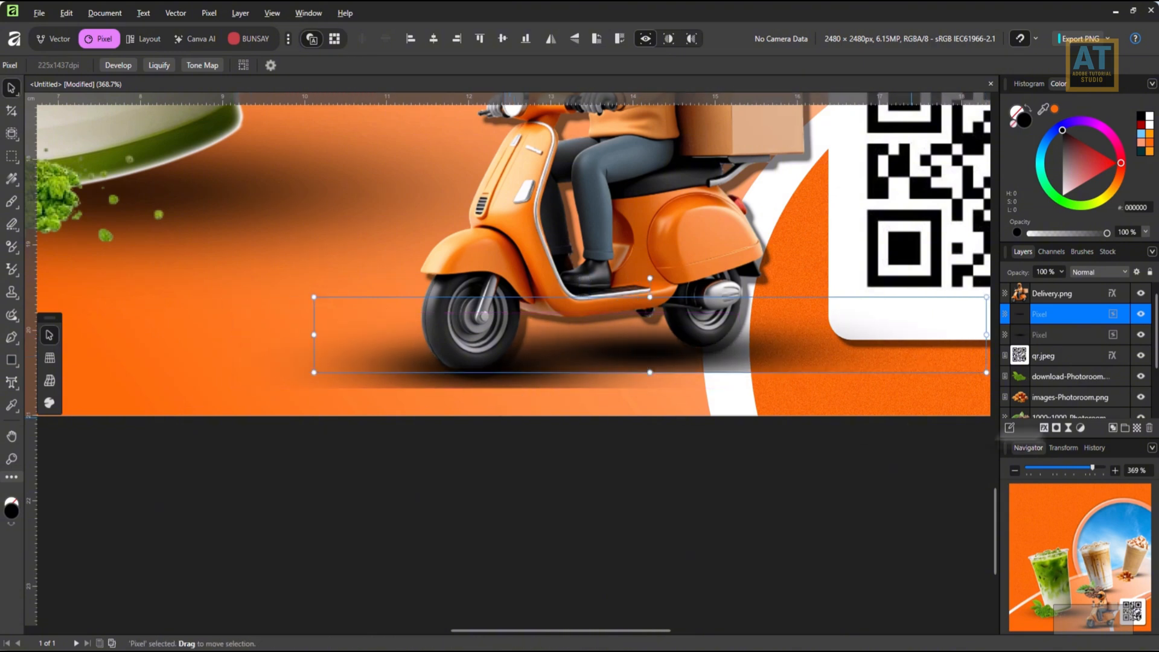
# Lower the other shadow layer beneath the front wheel and narrow it to a short contact shadow.
pyautogui.click(1056, 338)
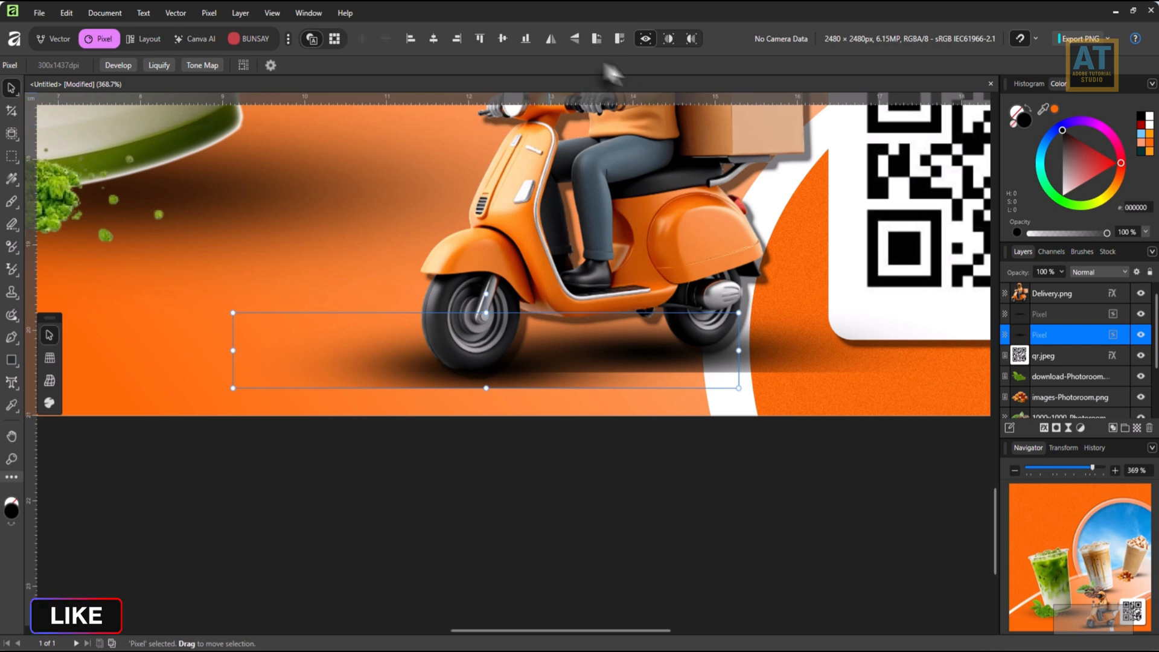
pyautogui.moveTo(411, 336); pyautogui.dragTo(405, 375)
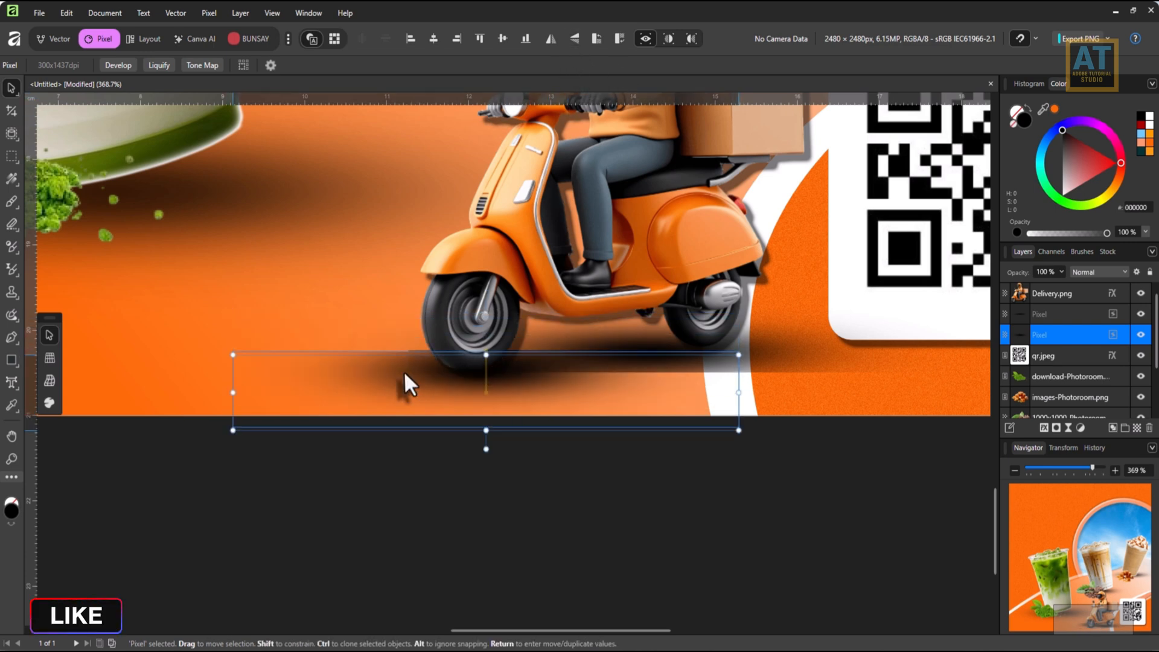
pyautogui.moveTo(739, 433); pyautogui.dragTo(626, 429)
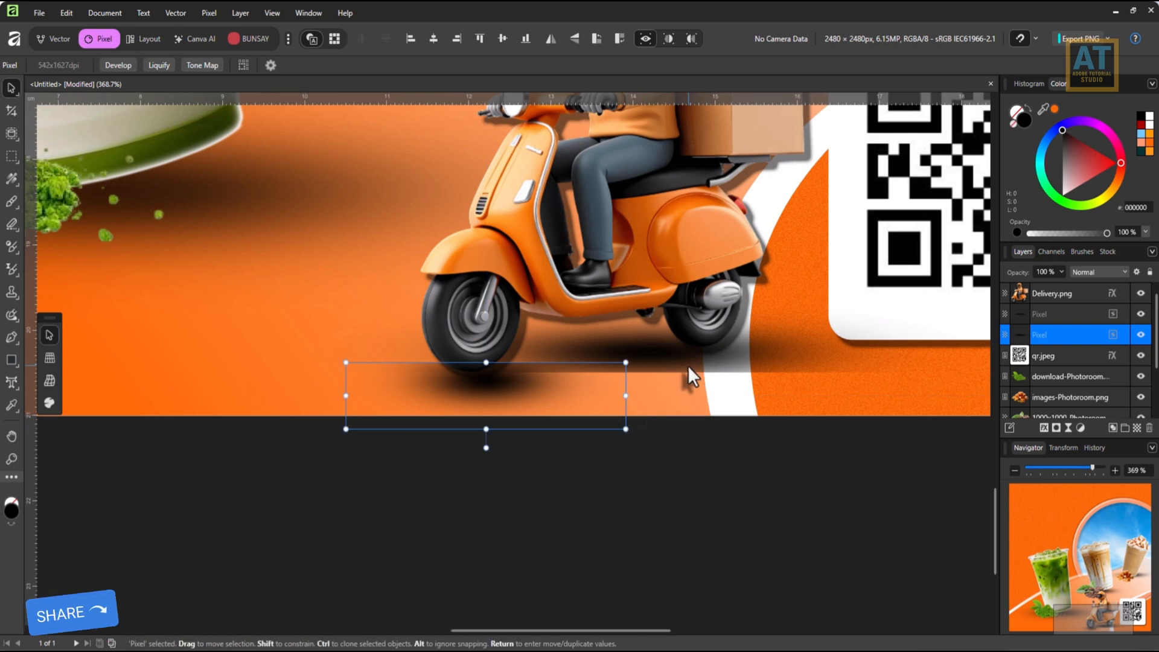
pyautogui.scroll(-5, 688, 368)
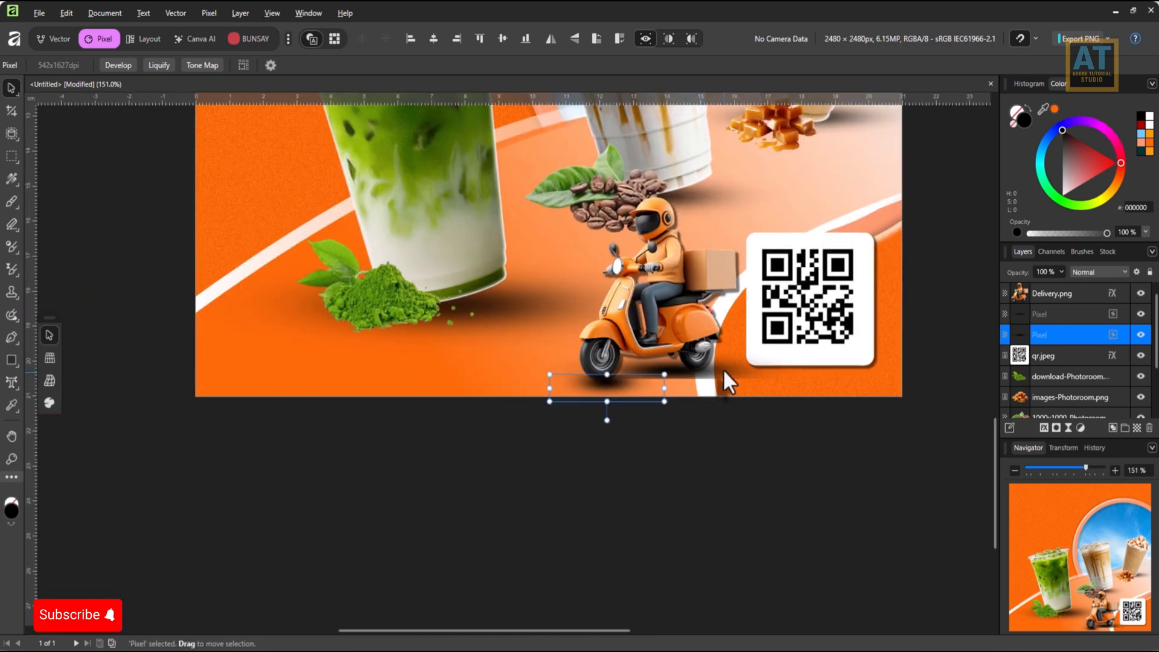
# Lower the upper shadow layer and shrink it from both sides to sit beneath the scooter's rear wheel.
pyautogui.click(1042, 314)
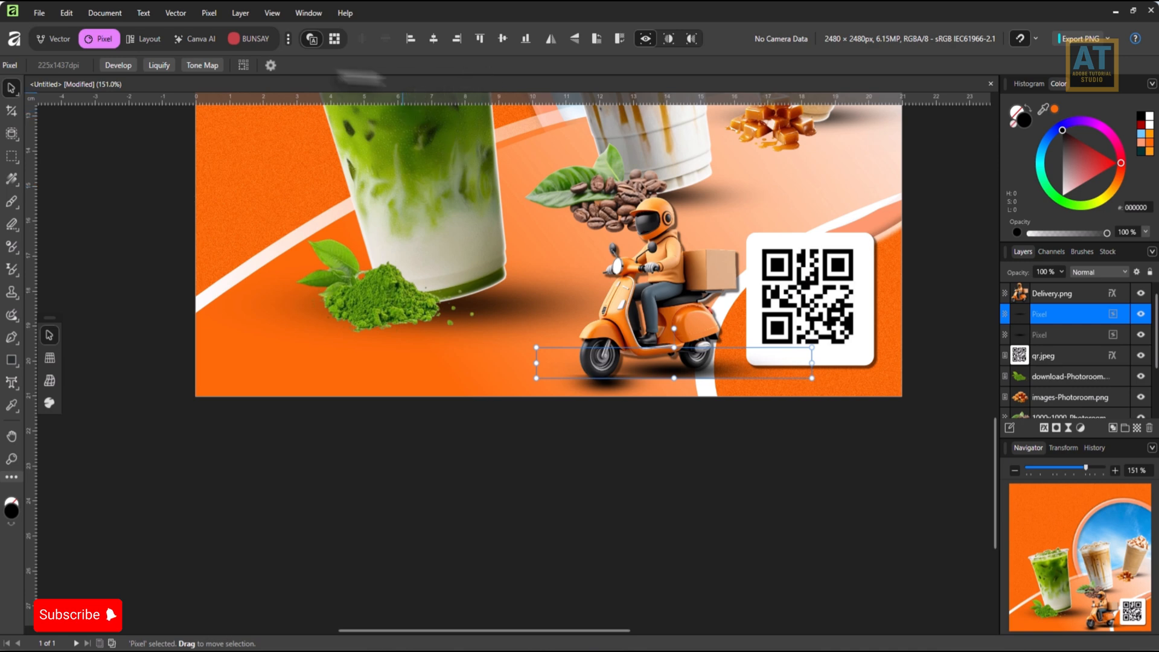
pyautogui.moveTo(679, 361); pyautogui.dragTo(674, 374)
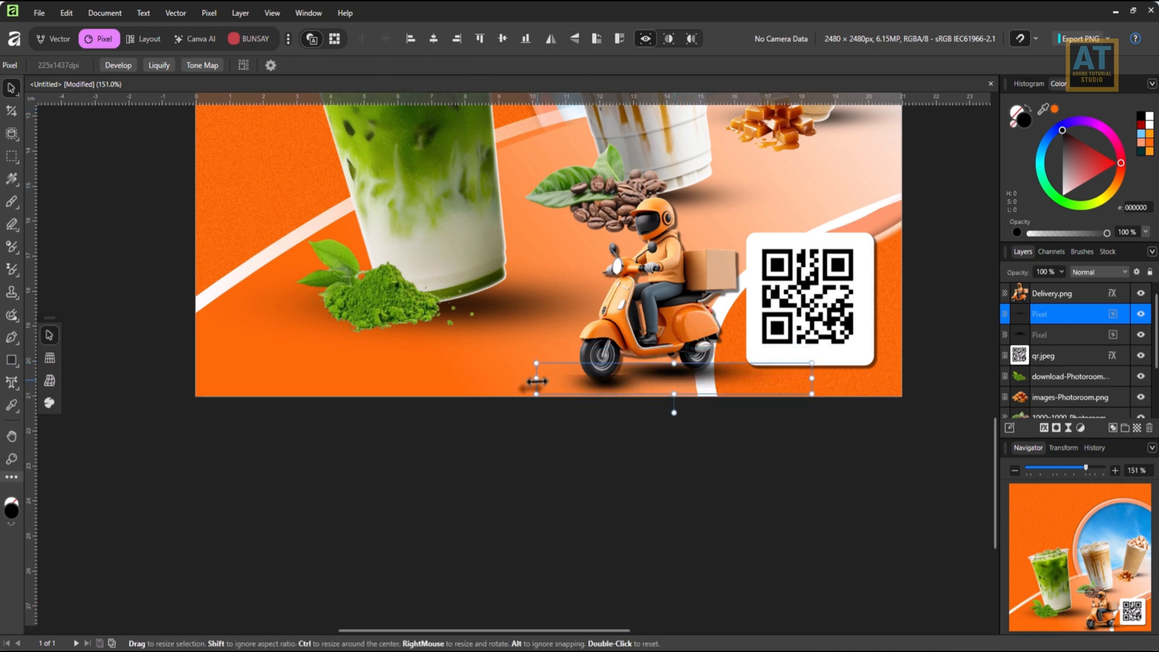
pyautogui.moveTo(536, 378); pyautogui.dragTo(586, 379)
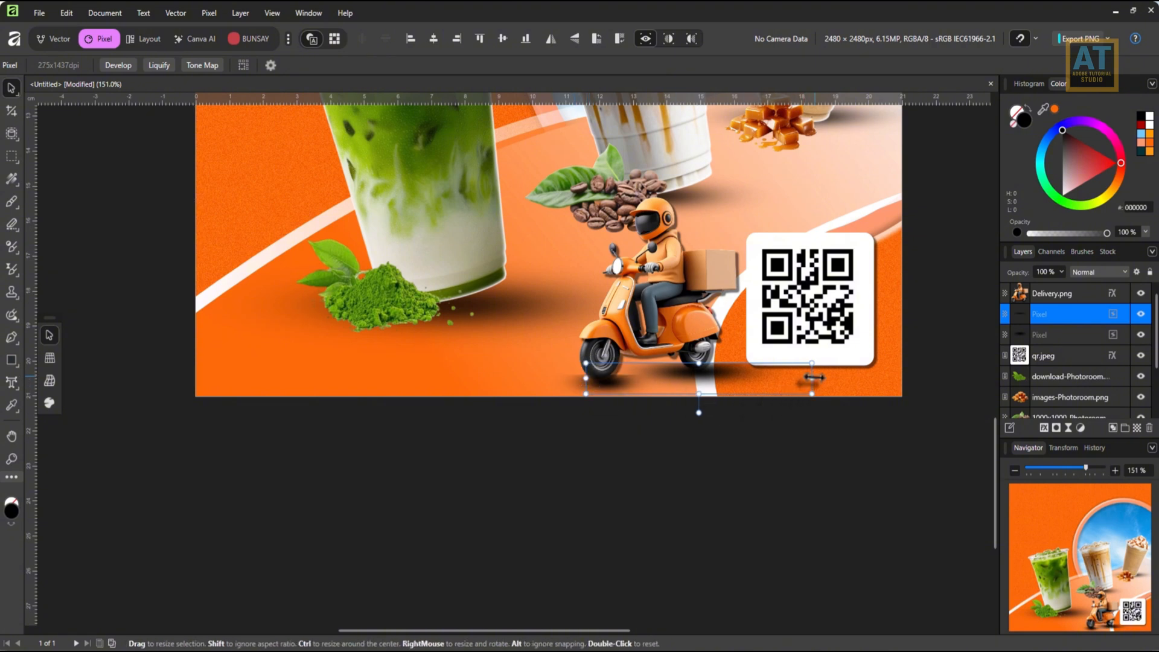
pyautogui.moveTo(812, 378); pyautogui.dragTo(707, 369)
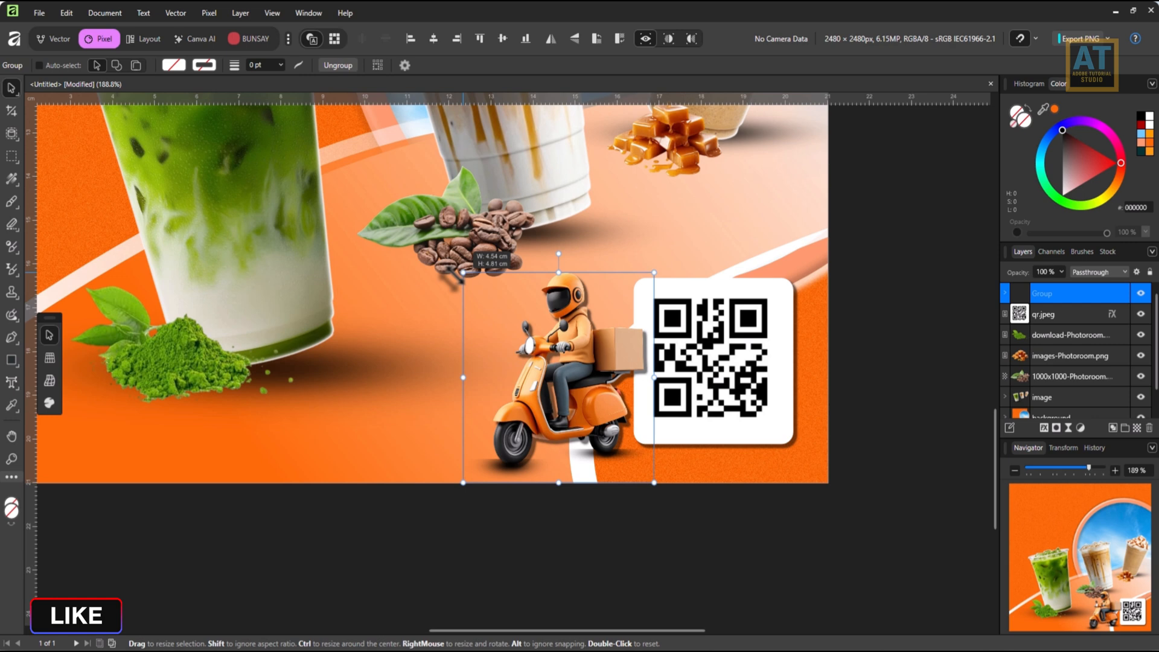
# Merge the scooter with its two shadows into one pixel layer and enlarge it slightly to overlap the QR code.
pyautogui.moveTo(466, 278)
pyautogui.mouseDown()
pyautogui.moveTo(442, 271)
pyautogui.moveTo(498, 293)
pyautogui.moveTo(449, 263)
pyautogui.mouseUp()
pyautogui.moveTo(518, 340); pyautogui.dragTo(545, 347)
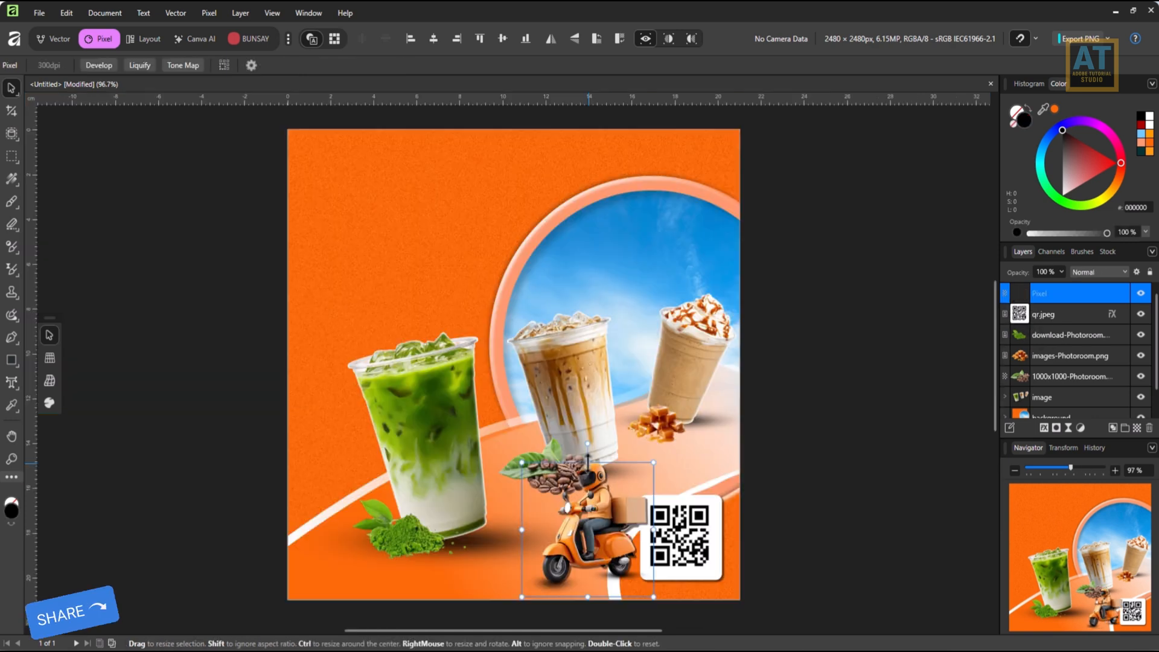
pyautogui.moveTo(587, 464); pyautogui.dragTo(586, 448)
pyautogui.moveTo(628, 506)
pyautogui.mouseDown()
pyautogui.moveTo(610, 514)
pyautogui.moveTo(633, 516)
pyautogui.mouseUp()
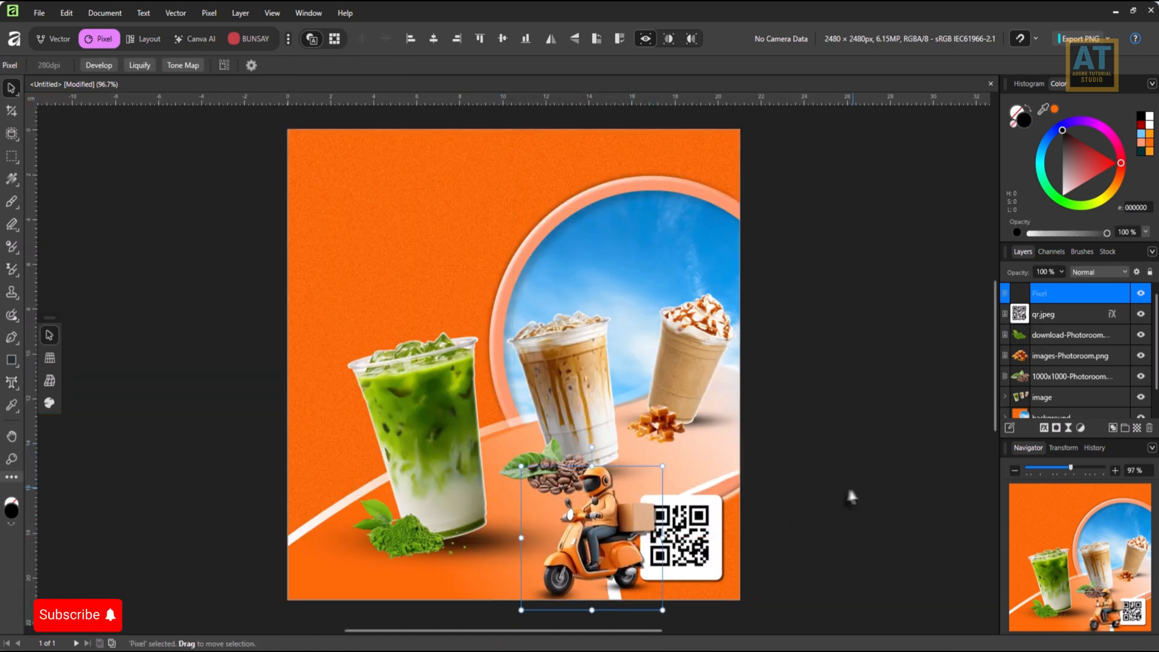
# Add noise to the fill of the topmost orange curve in the background group.
pyautogui.scroll(-1, 1129, 375)
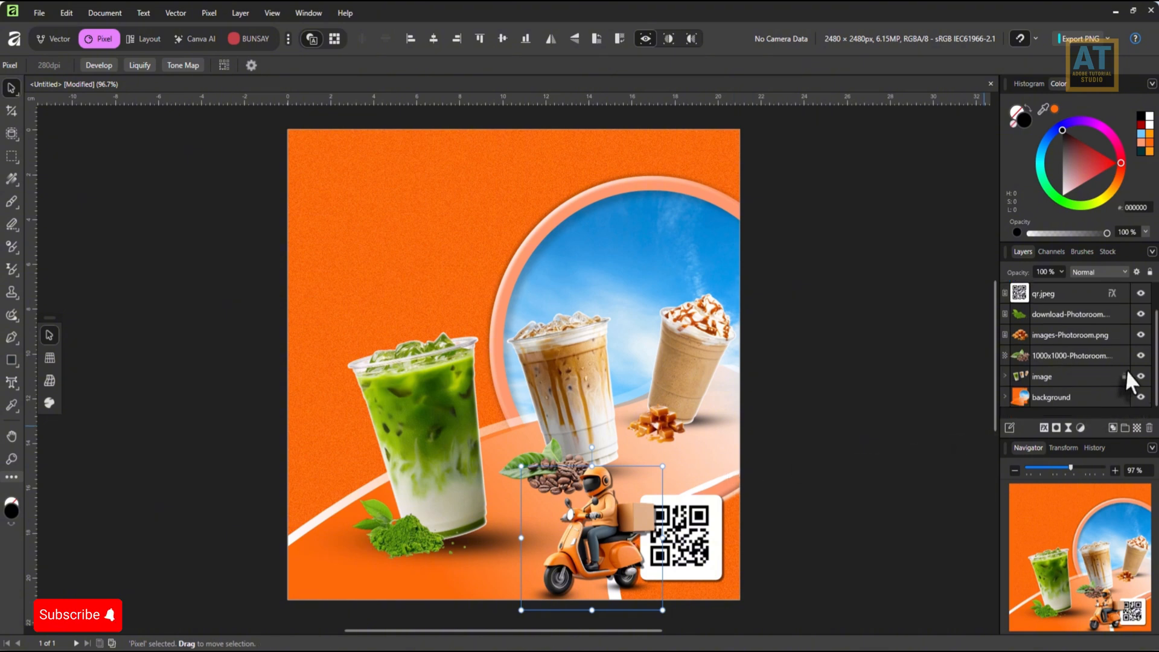
pyautogui.click(1004, 394)
pyautogui.scroll(-4, 1057, 372)
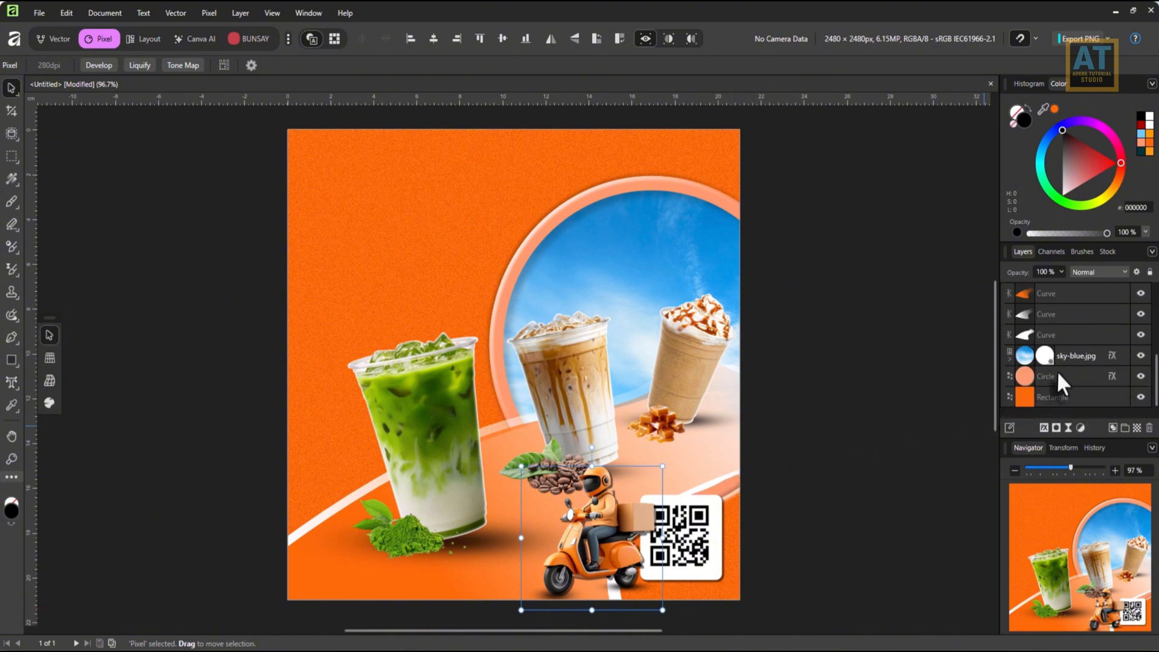
pyautogui.click(1023, 296)
pyautogui.click(48, 65)
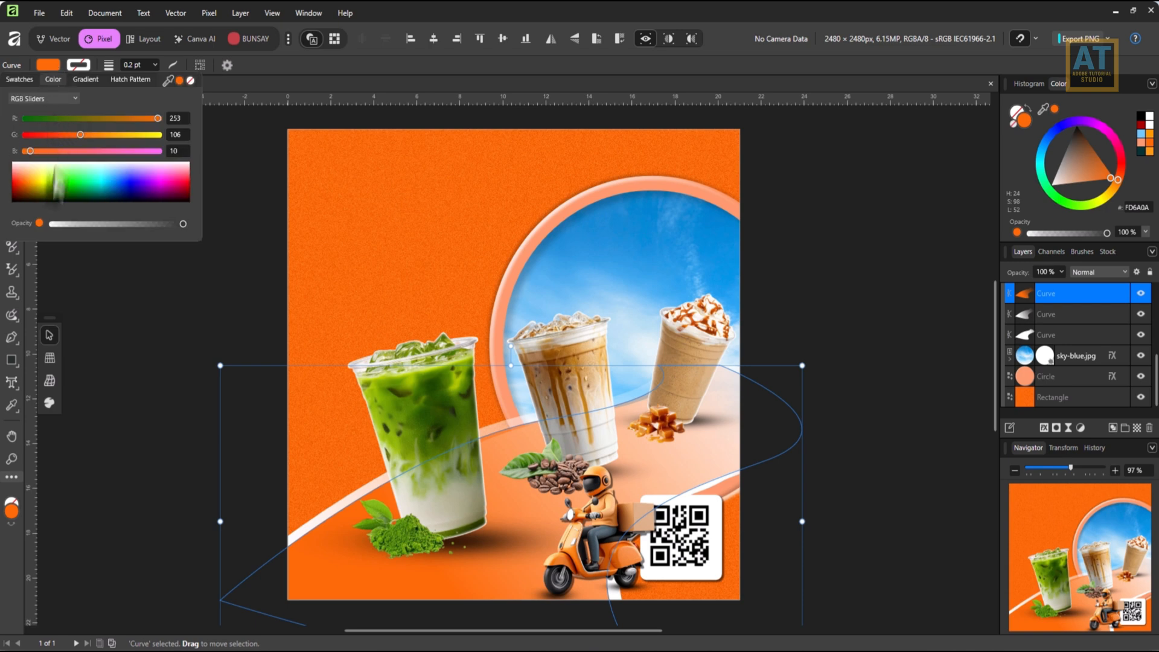
pyautogui.moveTo(49, 225); pyautogui.dragTo(103, 224)
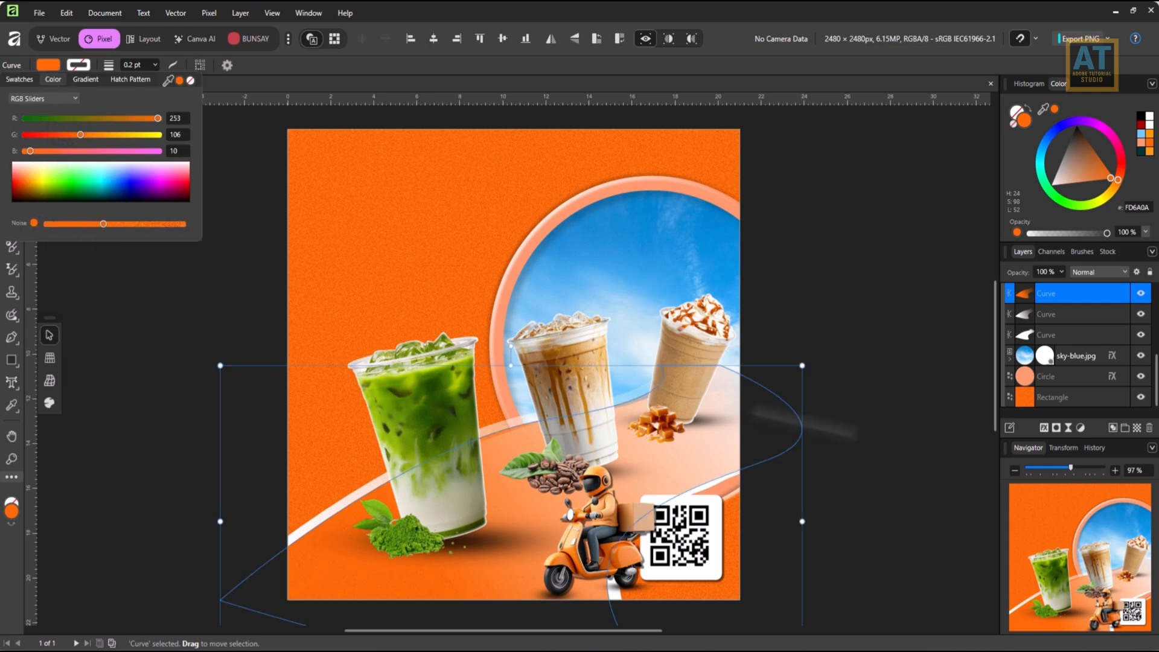
# Group the two white curves beneath the orange curve in the background group.
pyautogui.click(1061, 340)
pyautogui.click(1059, 314)
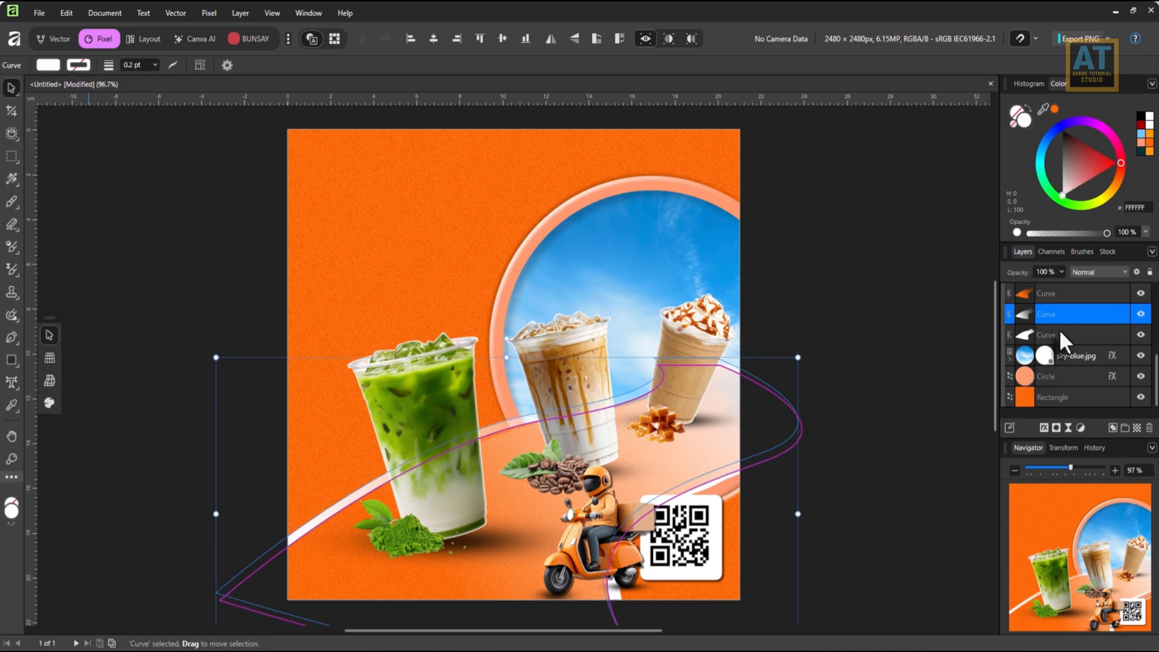
pyautogui.click(1059, 332)
pyautogui.keyDown('shift'); pyautogui.click(1059, 312); pyautogui.keyUp('shift')
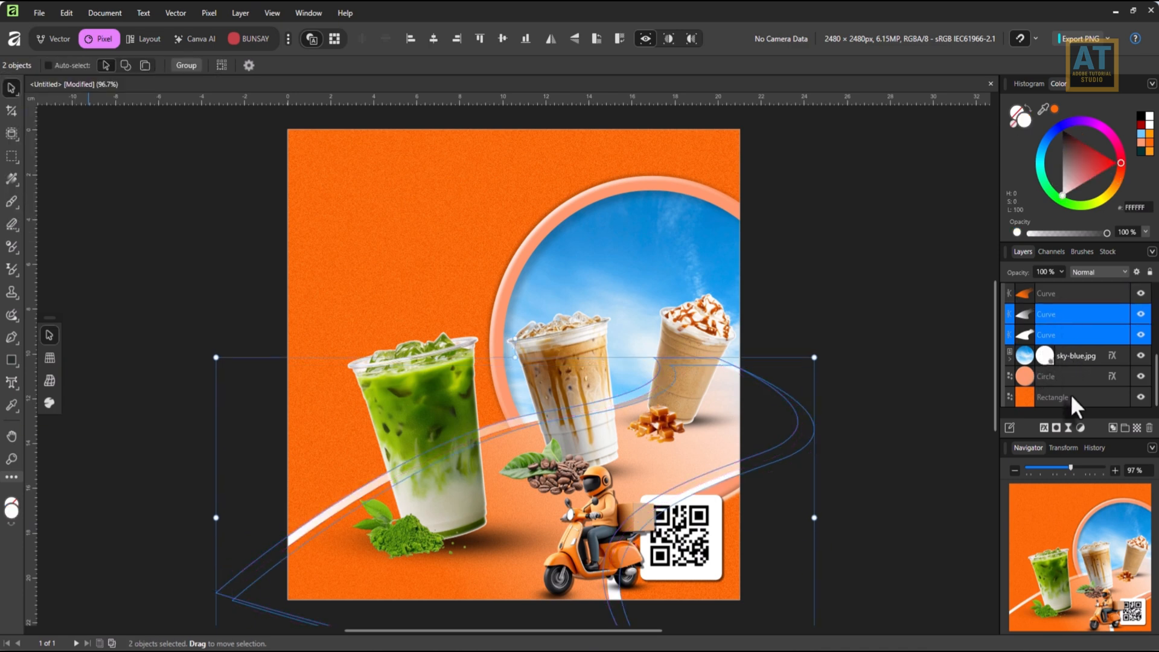
pyautogui.hotkey('ctrl', 'g')
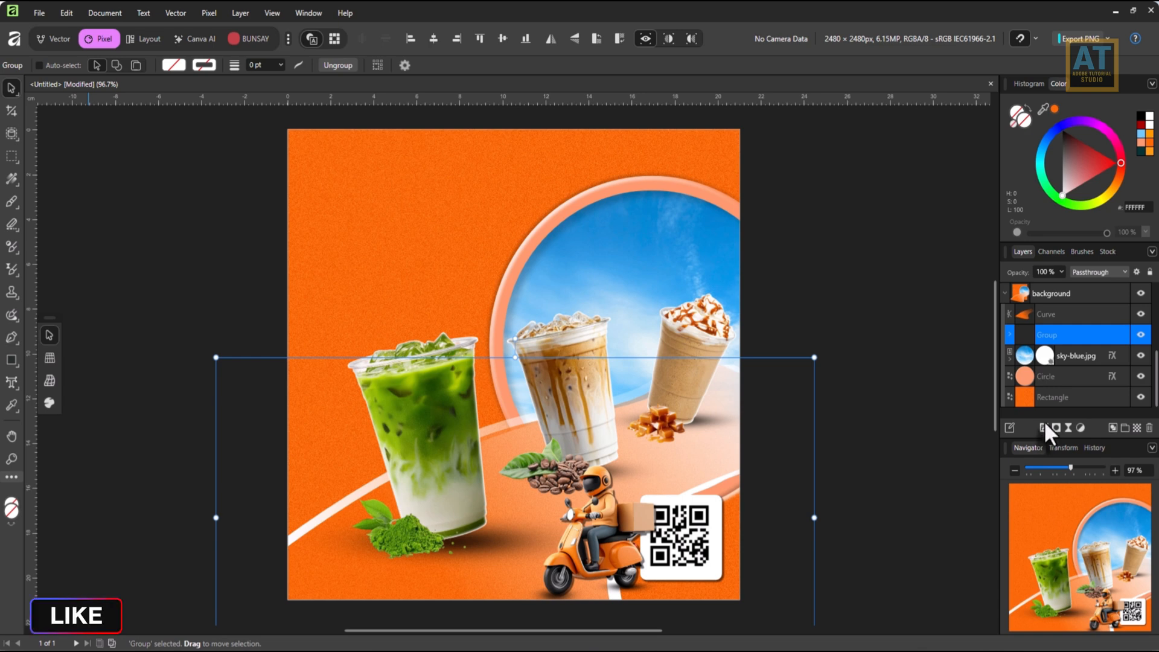
# Give the curve group an outer shadow with 67% opacity, 17.7 px radius, 0.7 px offset and 14% intensity.
pyautogui.click(1044, 428)
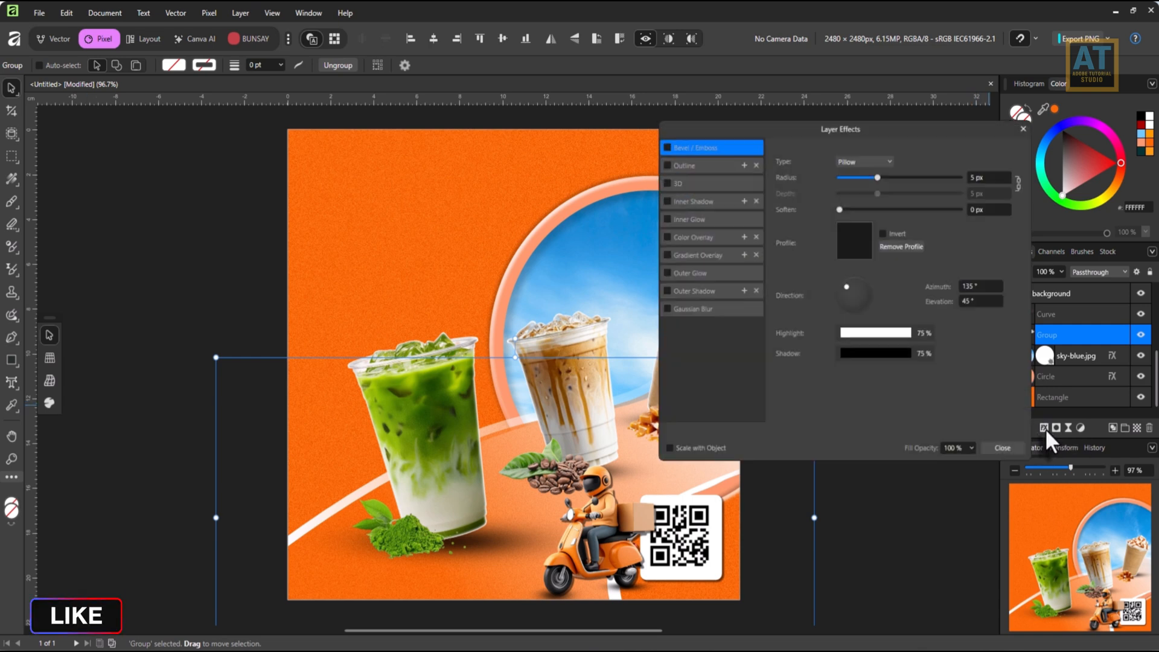
pyautogui.click(692, 292)
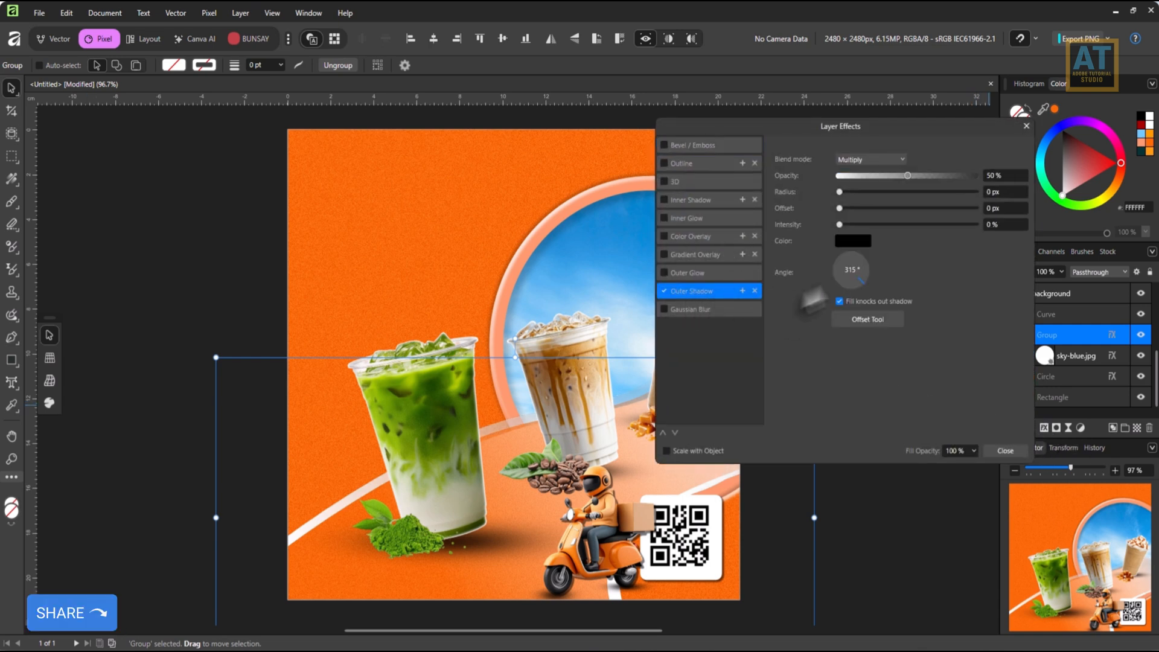
pyautogui.moveTo(840, 192); pyautogui.dragTo(909, 193)
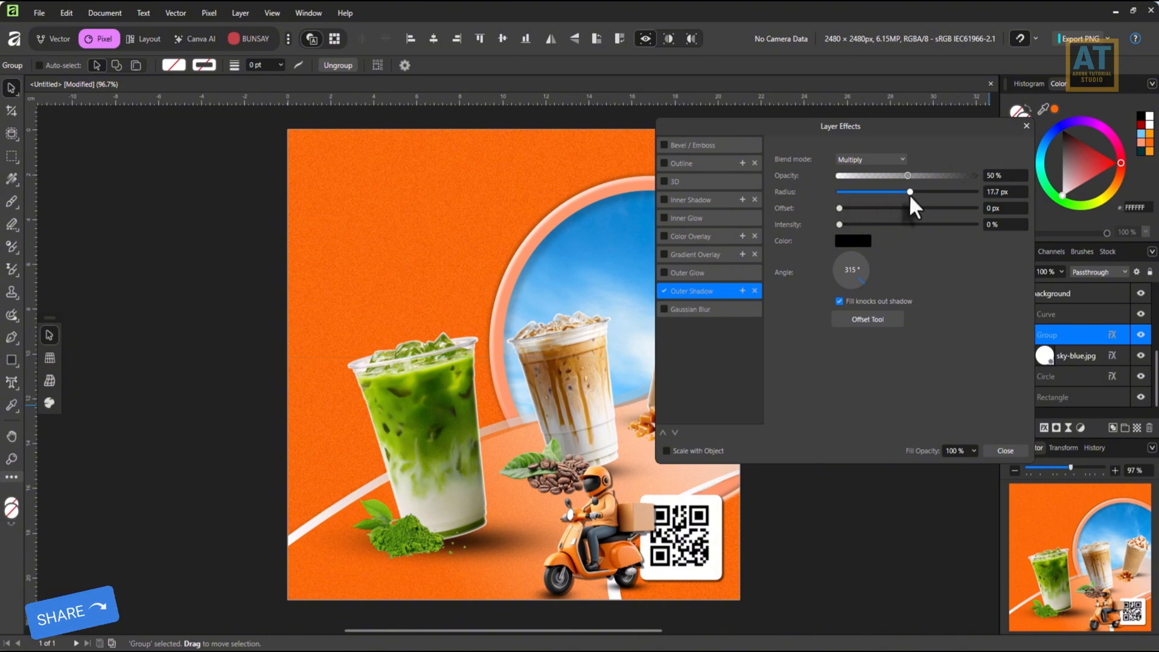
pyautogui.moveTo(839, 208)
pyautogui.mouseDown()
pyautogui.moveTo(898, 209)
pyautogui.moveTo(880, 225)
pyautogui.moveTo(888, 208)
pyautogui.moveTo(831, 208)
pyautogui.moveTo(845, 208)
pyautogui.mouseUp()
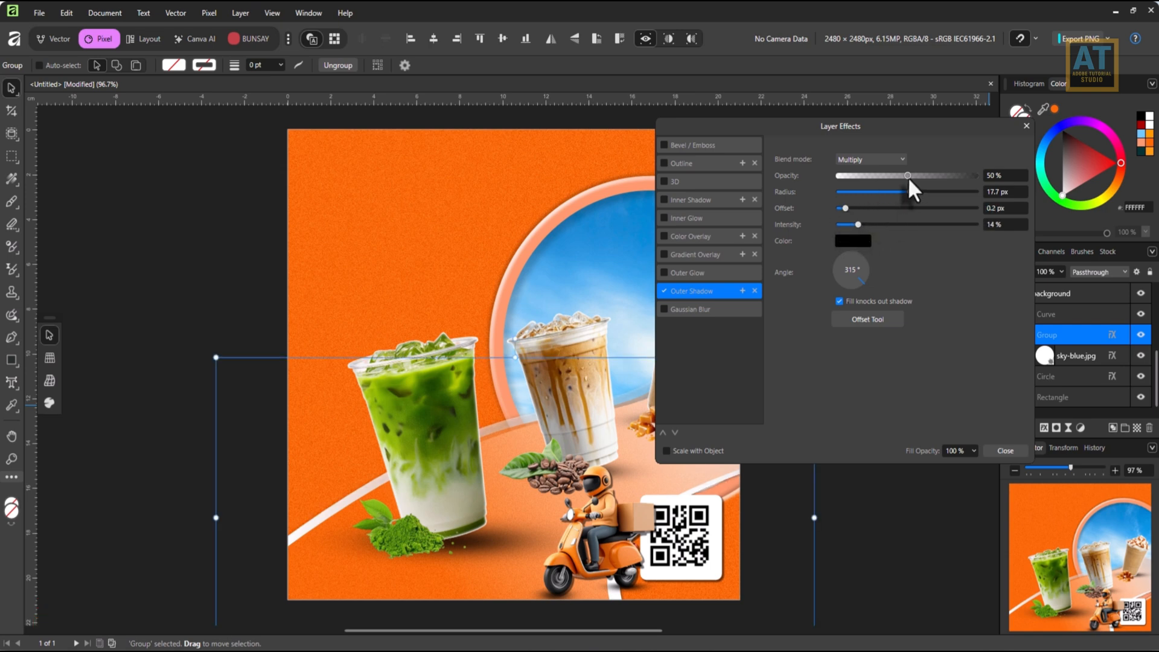
pyautogui.moveTo(951, 179); pyautogui.dragTo(930, 184)
pyautogui.moveTo(847, 207); pyautogui.dragTo(924, 208)
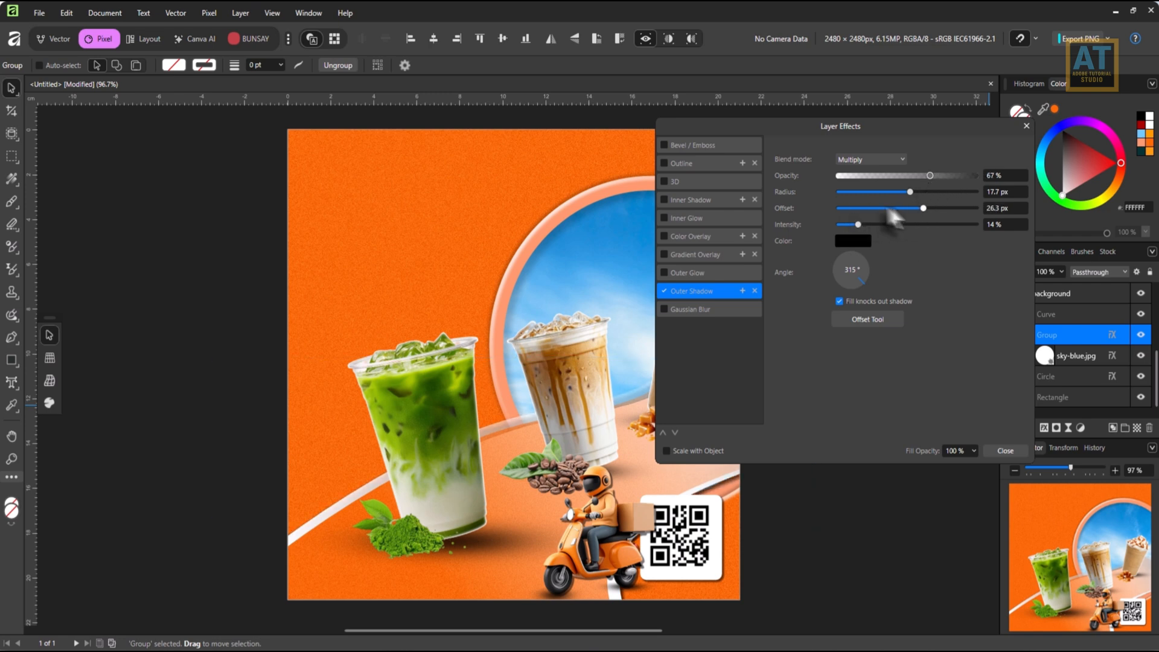
pyautogui.moveTo(838, 207); pyautogui.dragTo(862, 208)
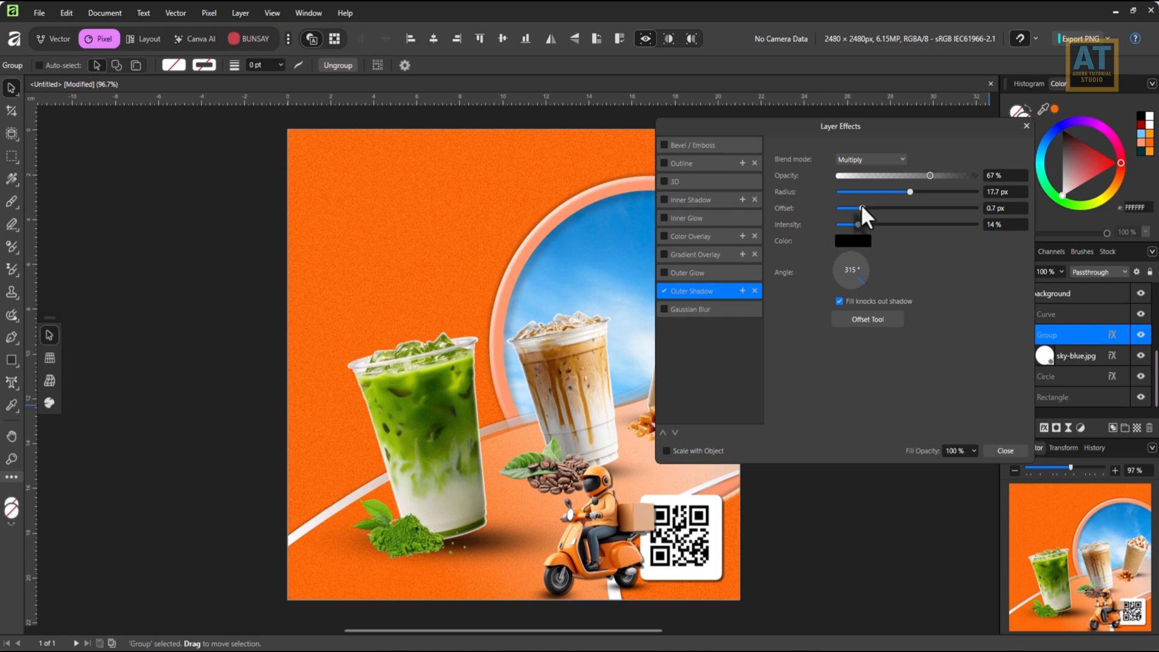
pyautogui.click(1006, 452)
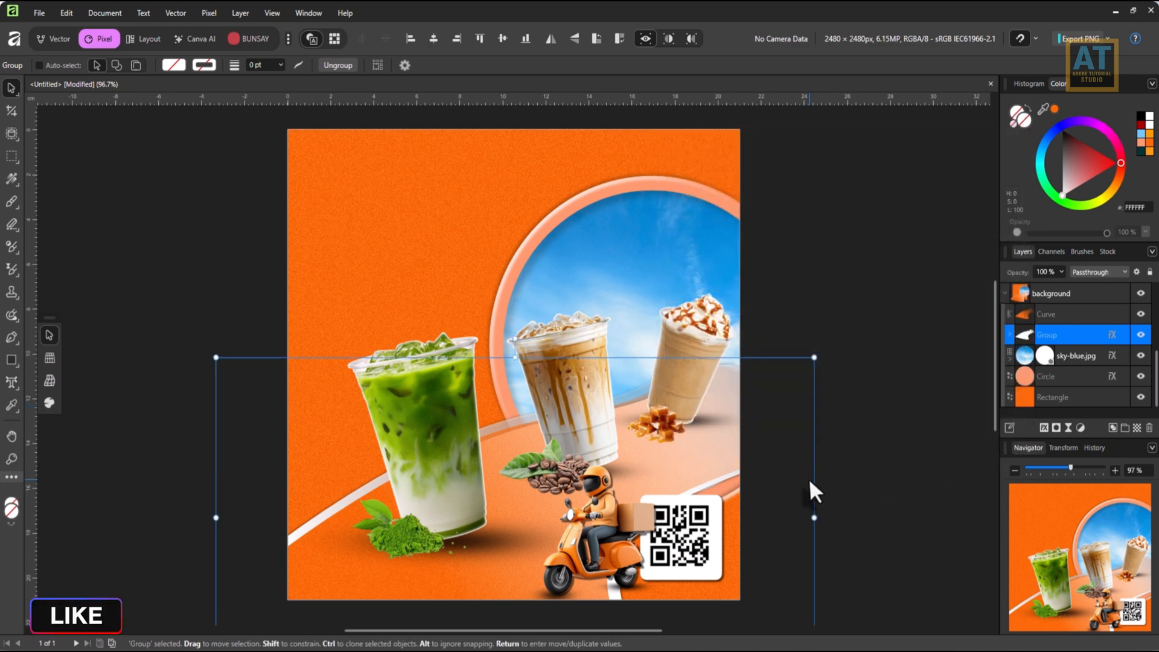
# Add the art text "special promotion" in the empty orange area above the green drink.
pyautogui.scroll(-1, 592, 535)
pyautogui.moveTo(559, 447); pyautogui.dragTo(463, 401)
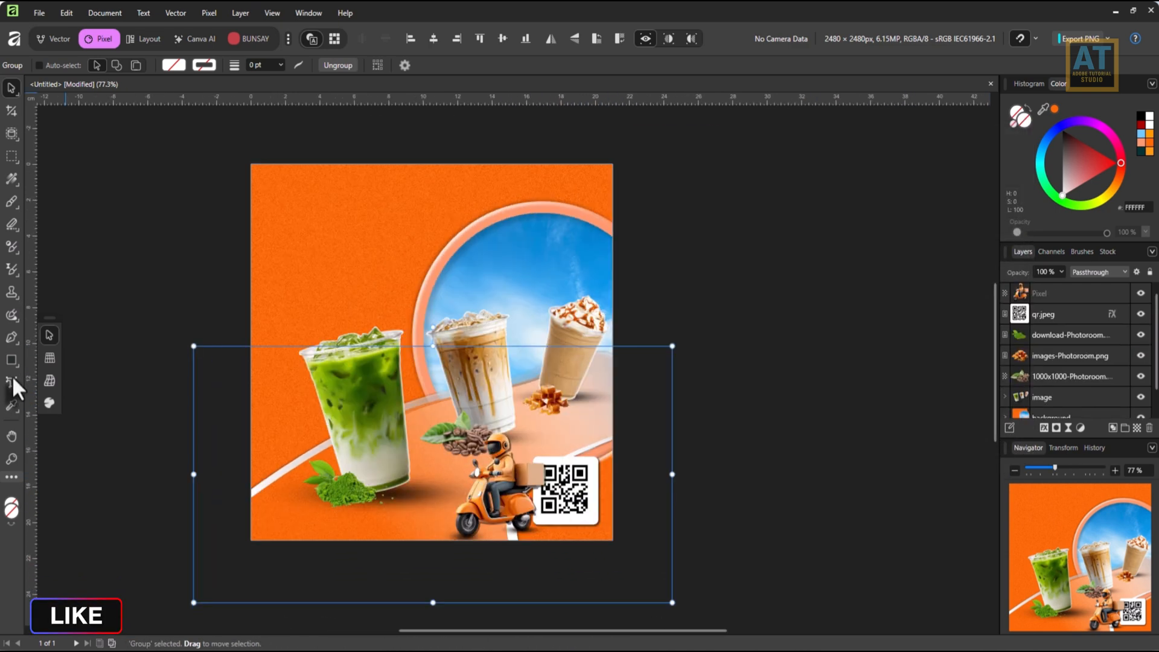
pyautogui.click(64, 380)
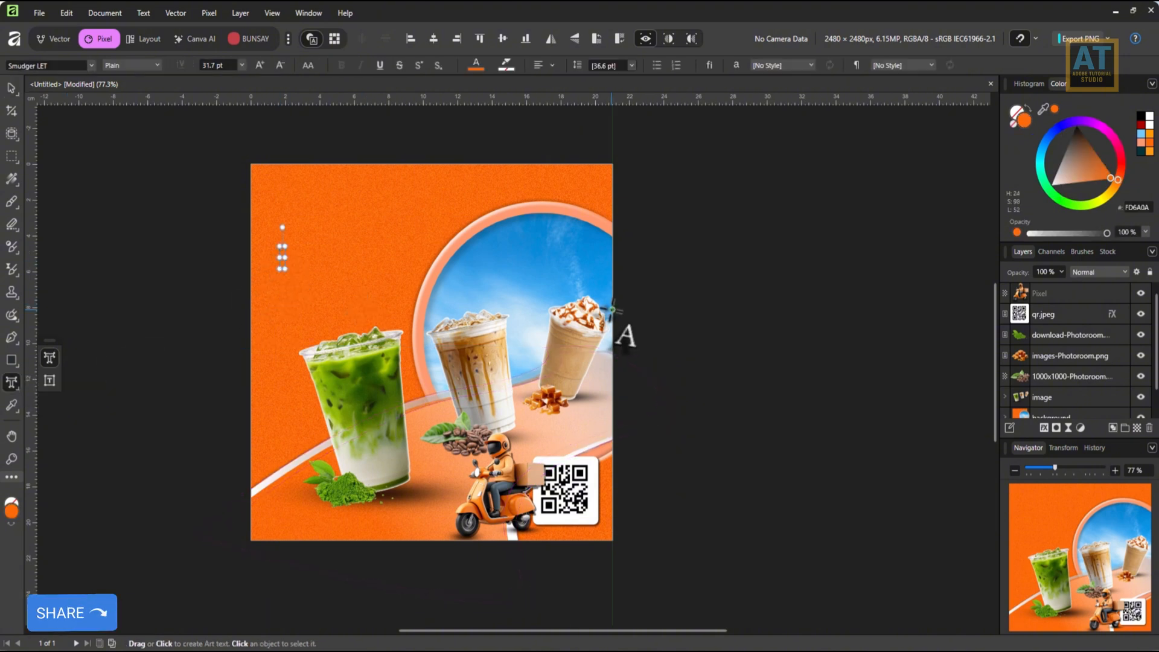
pyautogui.write('speci')
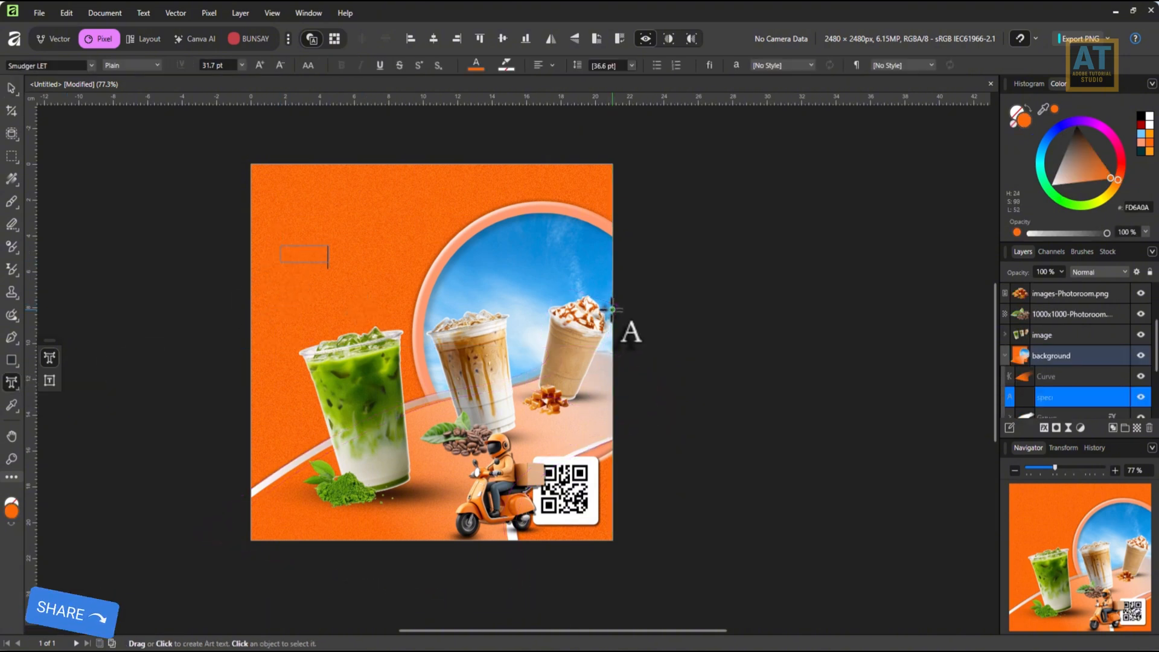
pyautogui.write('al promotion')
pyautogui.hotkey('ctrl', 'a')
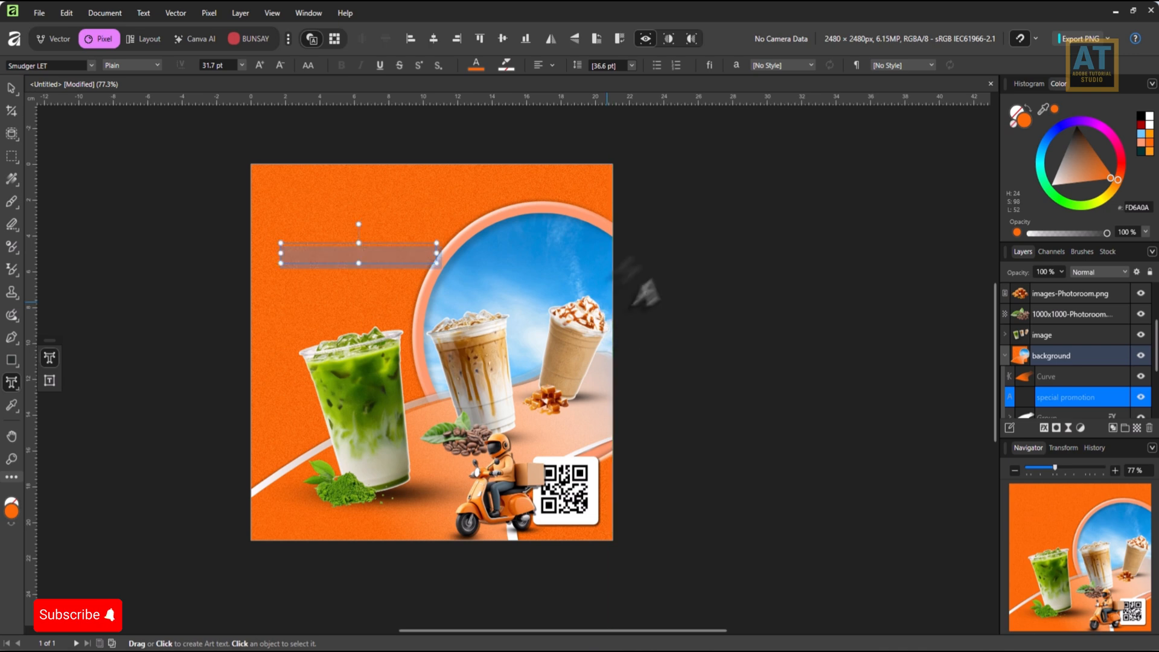
# Style the "special promotion" text in Smudger LET with dark teal 053537 and enlarge it to about 84.2 pt.
pyautogui.click(92, 64)
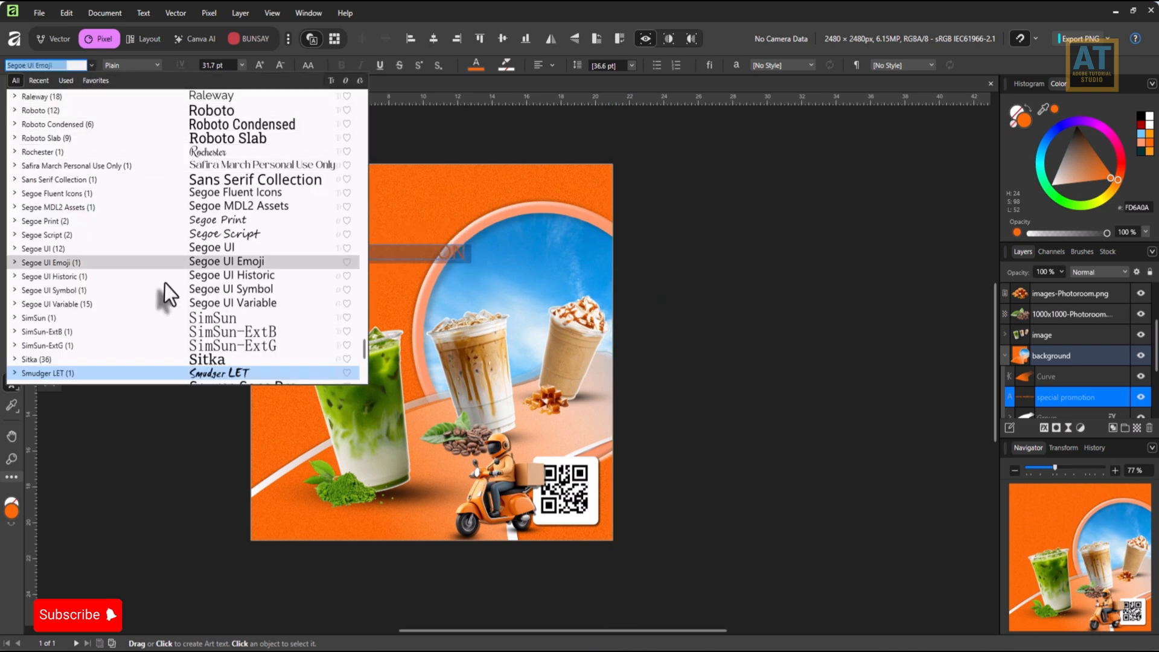
pyautogui.scroll(-3, 209, 285)
pyautogui.click(219, 240)
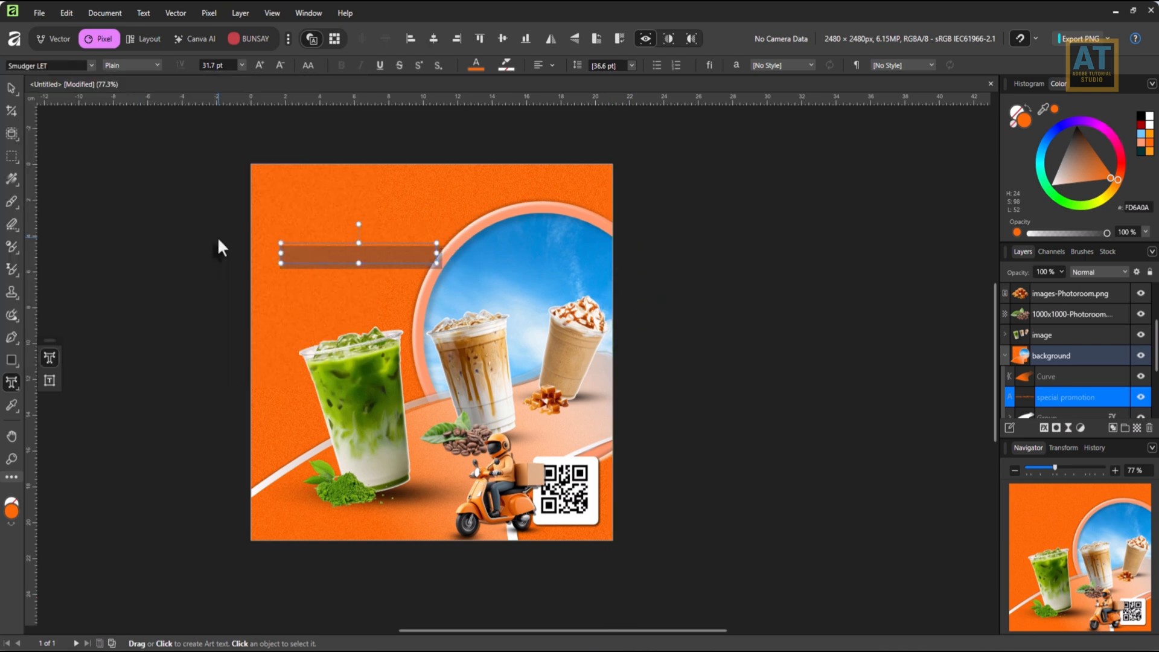
pyautogui.click(1141, 150)
pyautogui.click(11, 88)
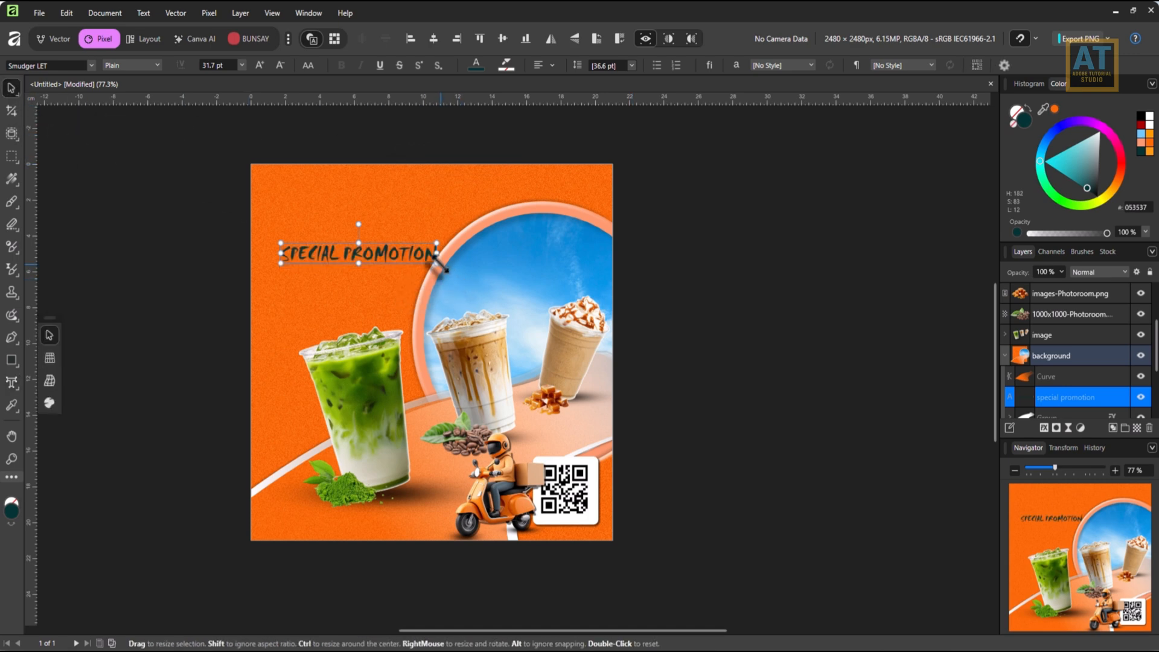
pyautogui.moveTo(435, 256); pyautogui.dragTo(684, 252)
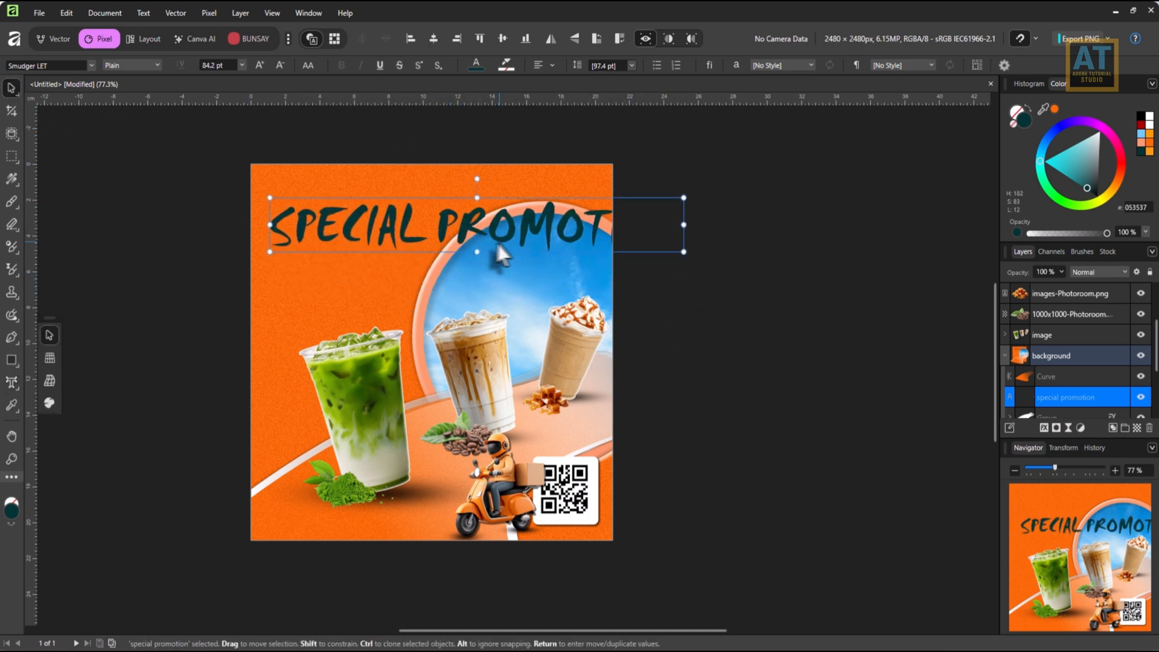
# Convert the whole "special promotion" headline text to upper case.
pyautogui.doubleClick(354, 232)
pyautogui.click(354, 232)
pyautogui.hotkey('ctrl', 'a')
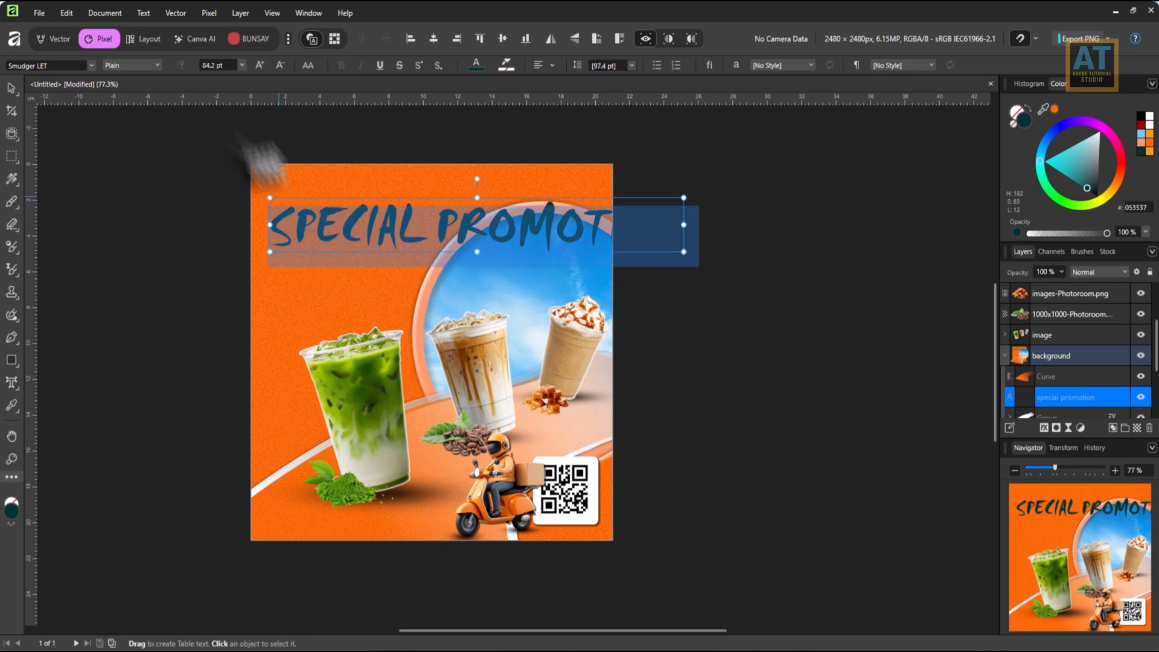
pyautogui.click(149, 13)
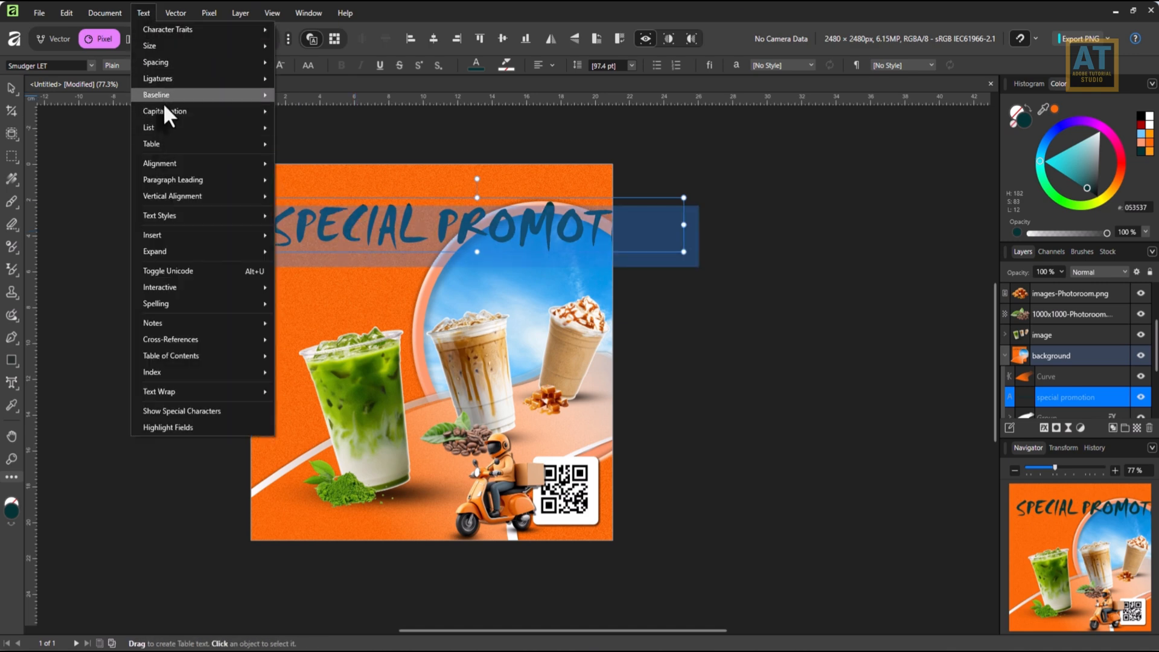
pyautogui.moveTo(165, 112)
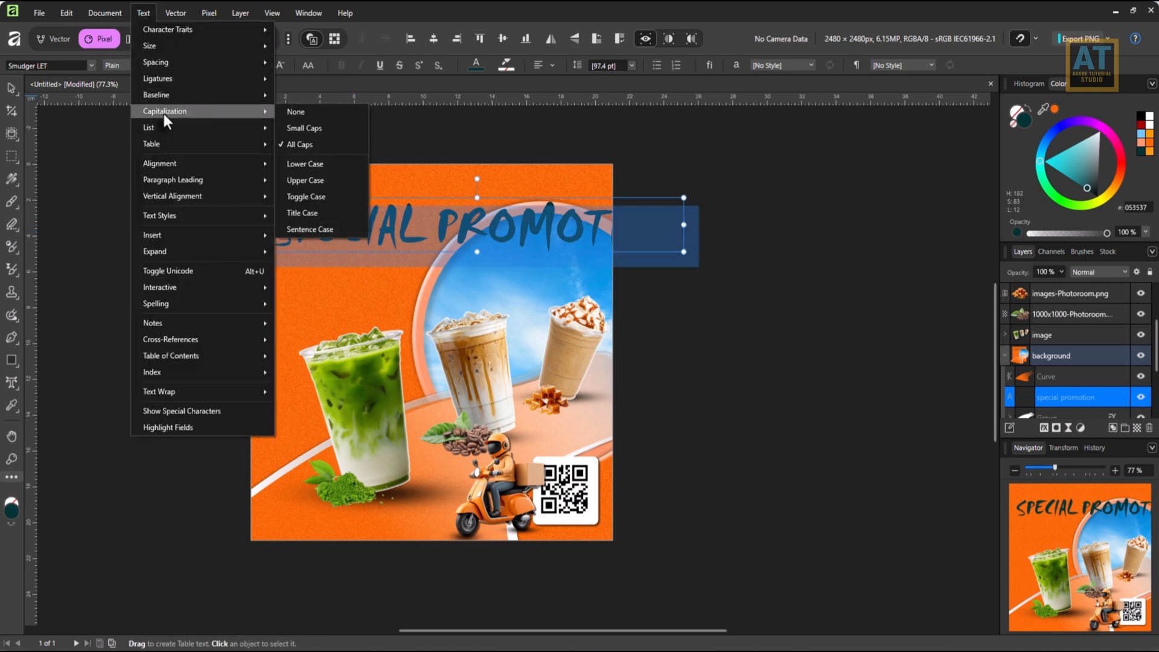
pyautogui.click(305, 181)
pyautogui.press('Escape')
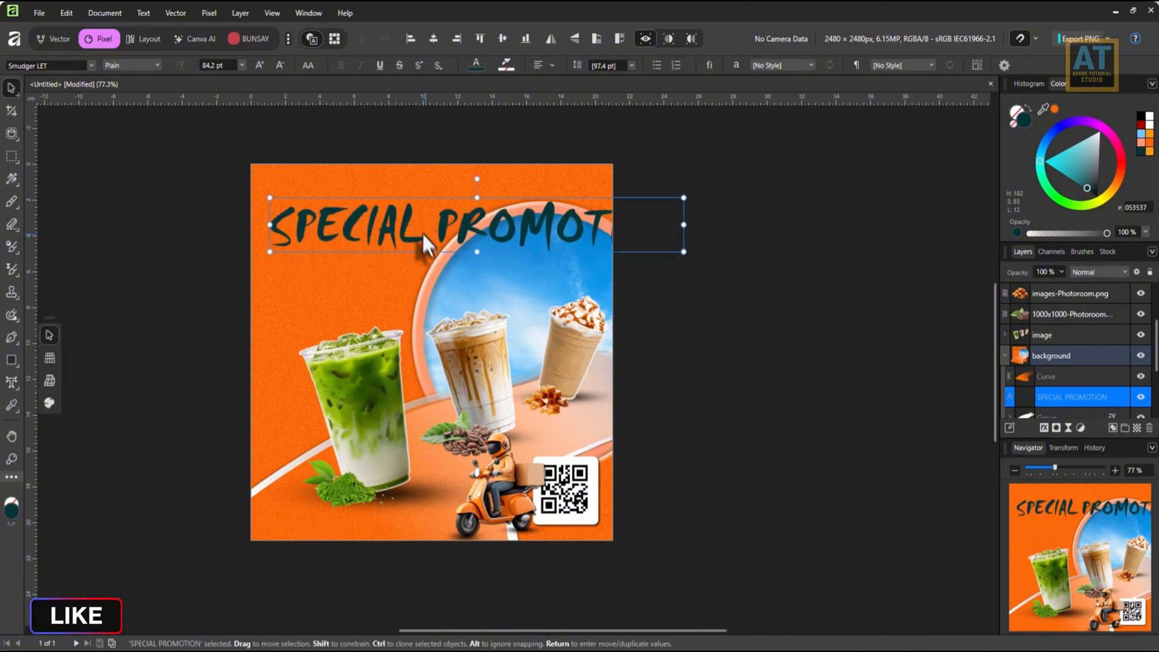
# Delete PROMOTION from the headline, then reposition the remaining SPECIAL at about 72.1 pt and fill it white.
pyautogui.doubleClick(424, 245)
pyautogui.moveTo(434, 239); pyautogui.dragTo(816, 247)
pyautogui.hotkey('ctrl', 'c')
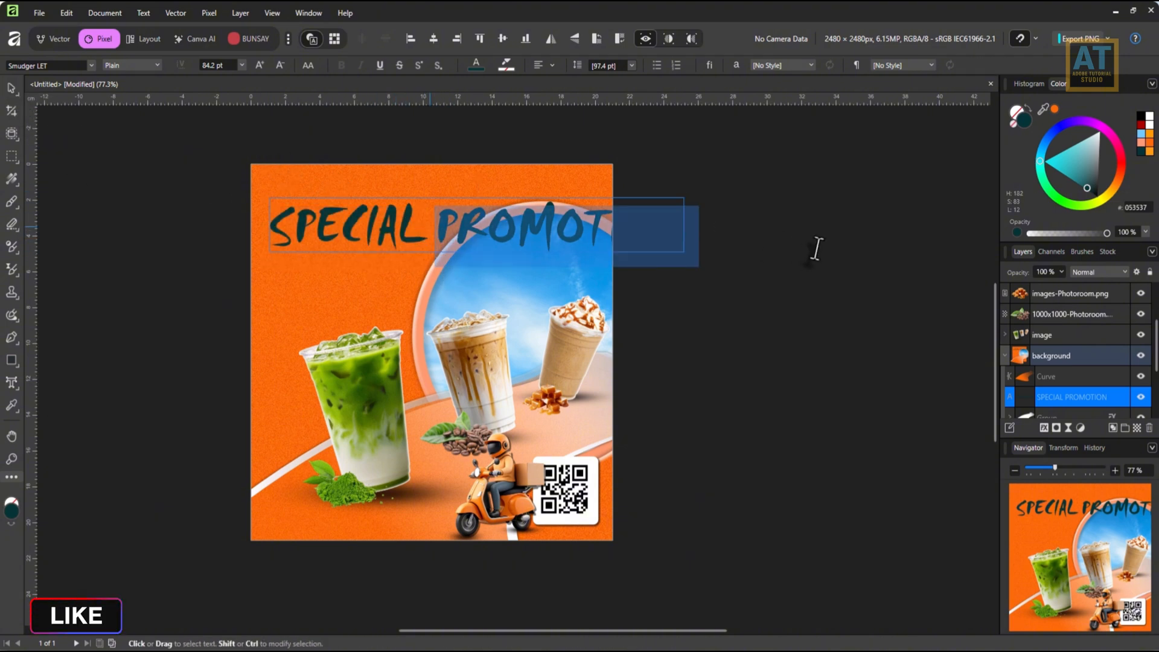
pyautogui.press('BackSpace')
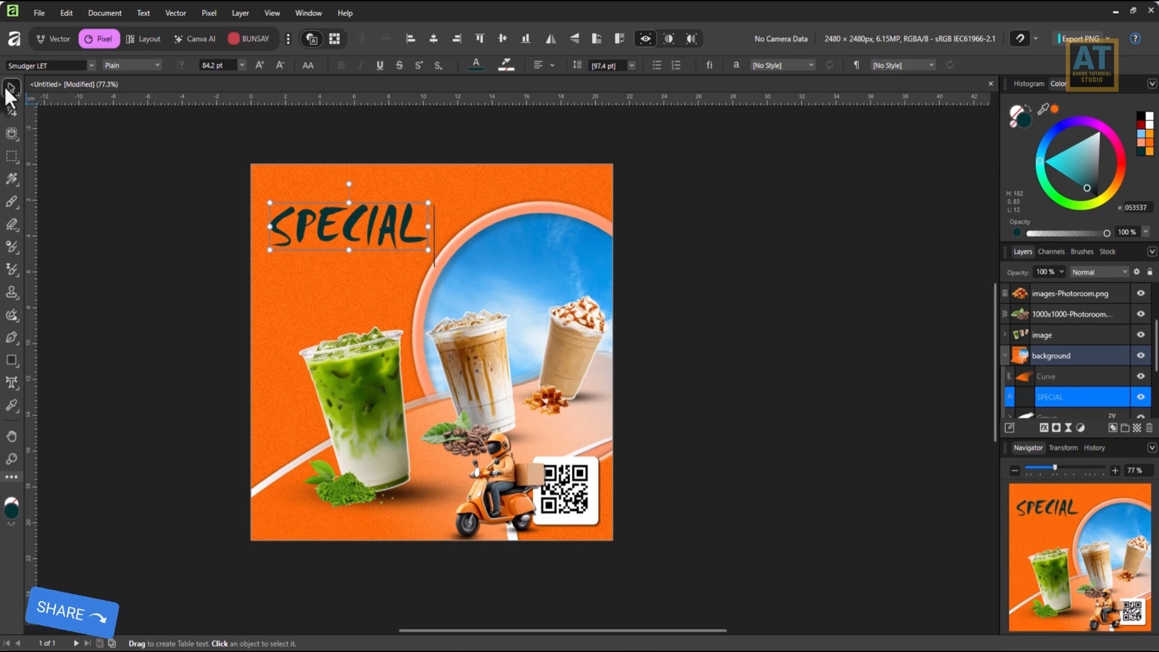
pyautogui.click(10, 90)
pyautogui.moveTo(397, 223)
pyautogui.mouseDown()
pyautogui.moveTo(418, 214)
pyautogui.moveTo(427, 235)
pyautogui.moveTo(369, 211)
pyautogui.moveTo(383, 255)
pyautogui.mouseUp()
pyautogui.click(1149, 124)
# Replace the wording of the lower SPECIAL copy with the cut word PROMOTION.
pyautogui.tripleClick(367, 270)
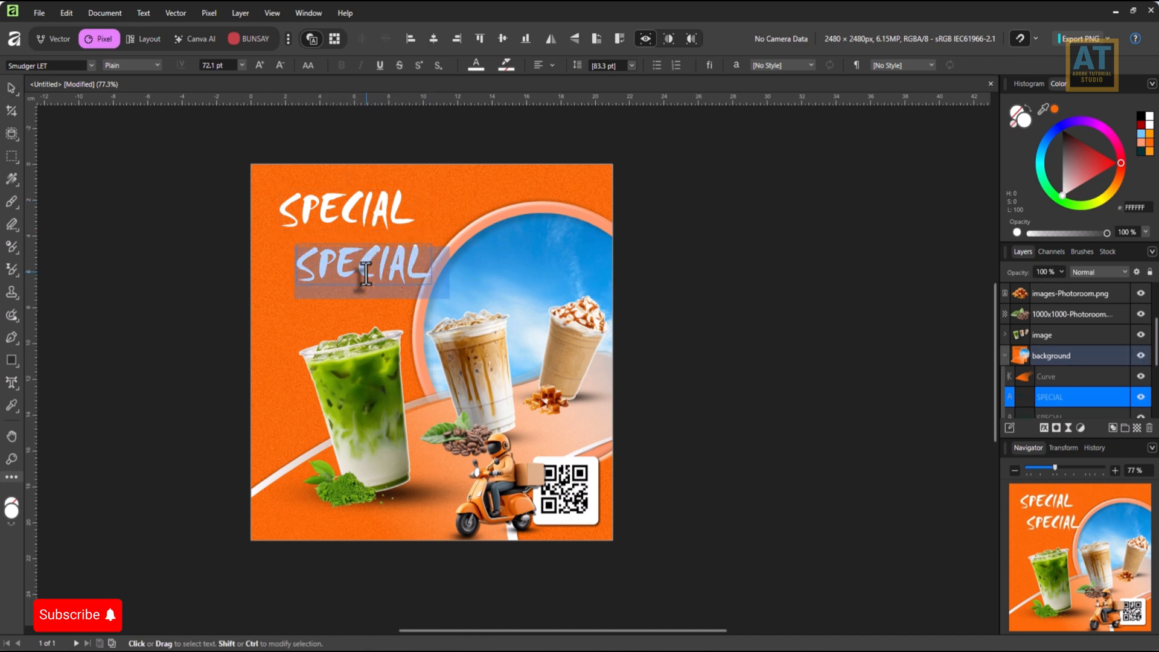
pyautogui.hotkey('ctrl', 'v')
pyautogui.click(10, 88)
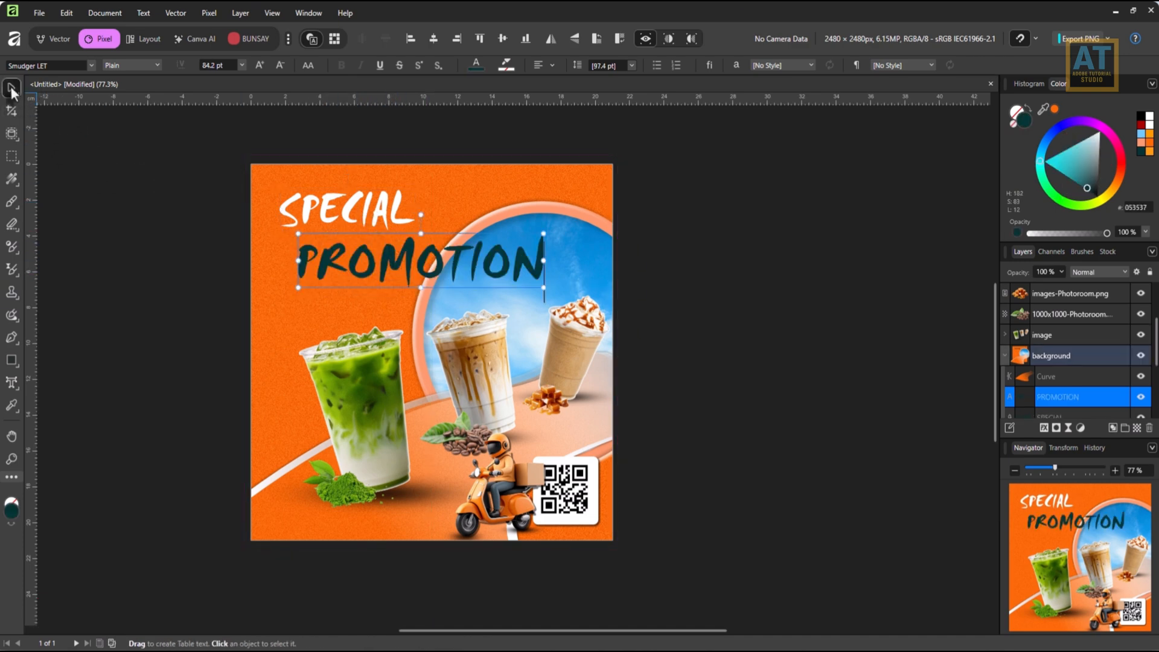
# Set PROMOTION in Trebuchet MS Bold, reduce it to about 54.7 pt and place it directly beneath SPECIAL.
pyautogui.click(92, 65)
pyautogui.scroll(-5, 138, 270)
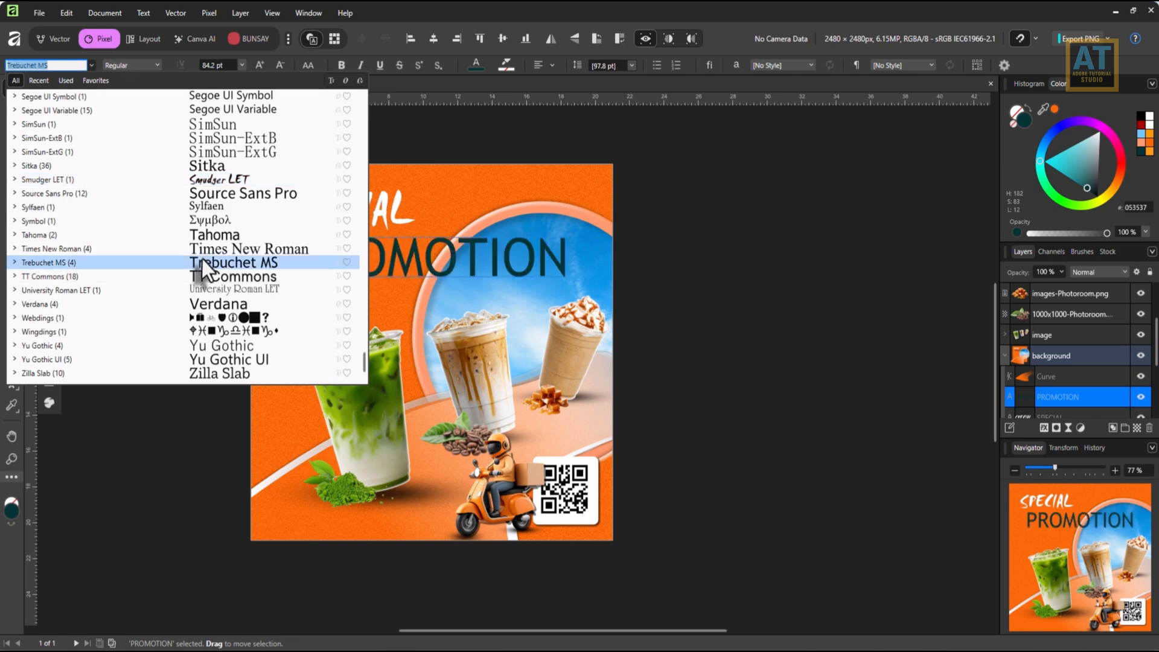
pyautogui.click(202, 261)
pyautogui.click(341, 66)
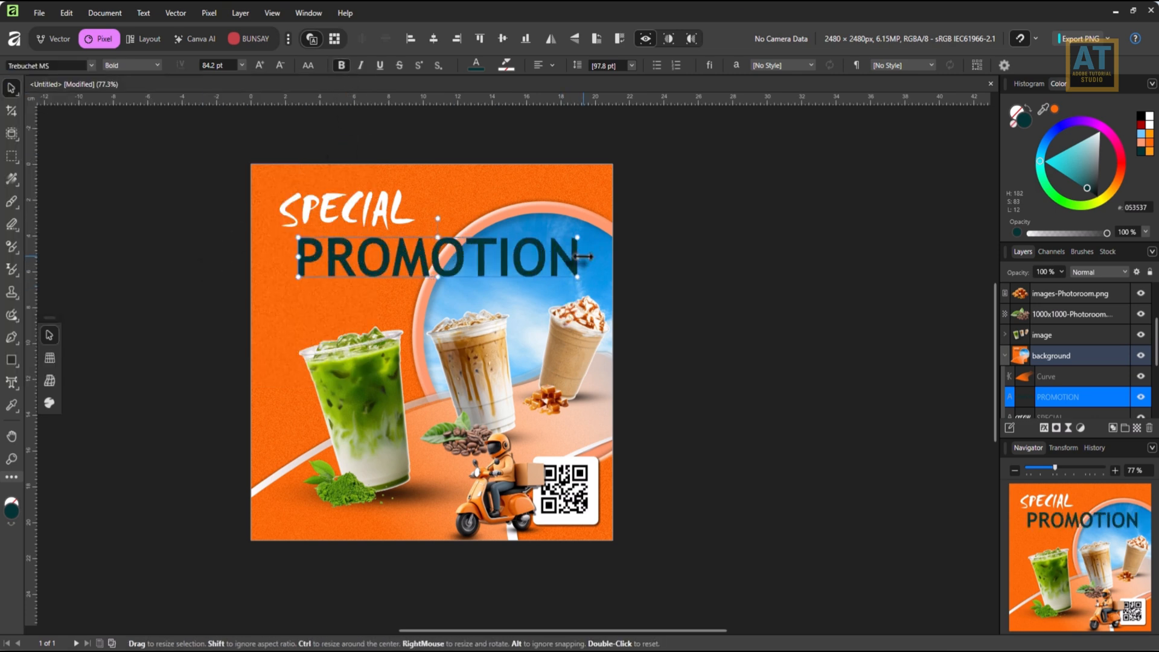
pyautogui.moveTo(582, 257); pyautogui.dragTo(475, 254)
pyautogui.moveTo(428, 245); pyautogui.dragTo(403, 245)
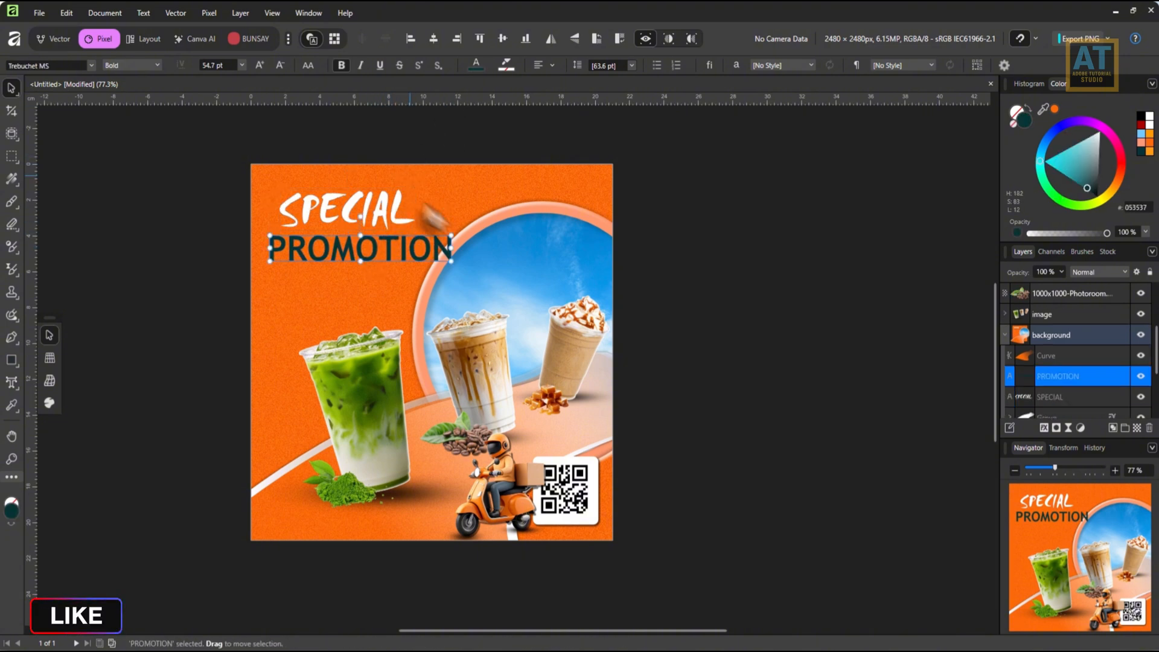
# Centre the SPECIAL text horizontally over the PROMOTION text.
pyautogui.click(362, 224)
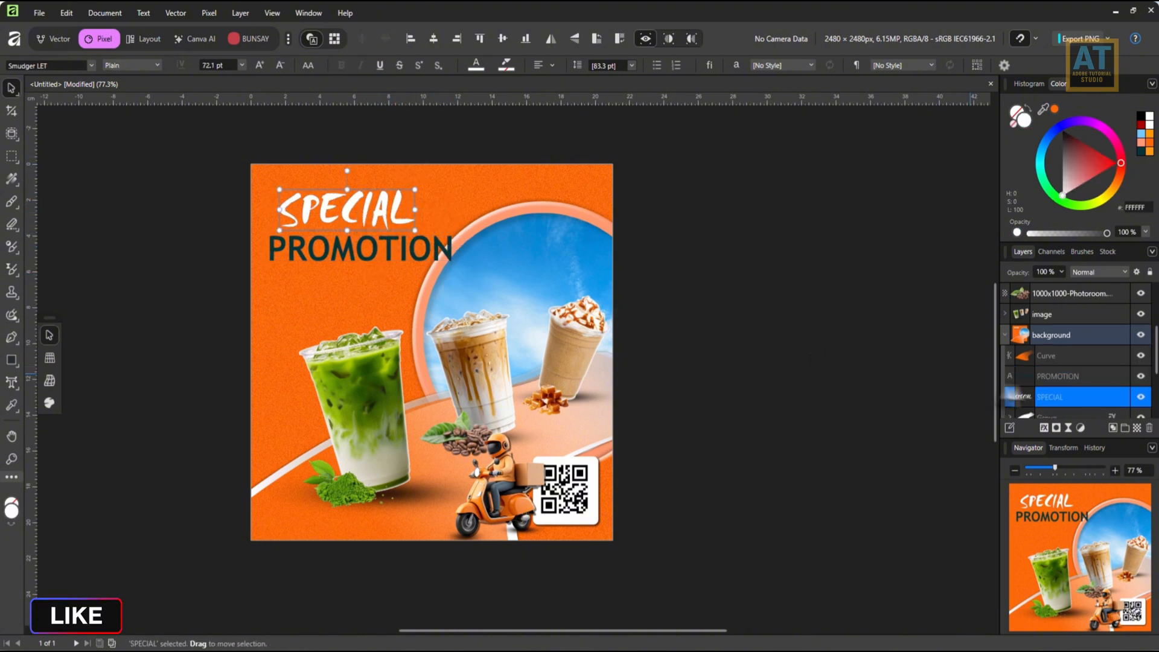
pyautogui.keyDown('shift'); pyautogui.click(1061, 376); pyautogui.keyUp('shift')
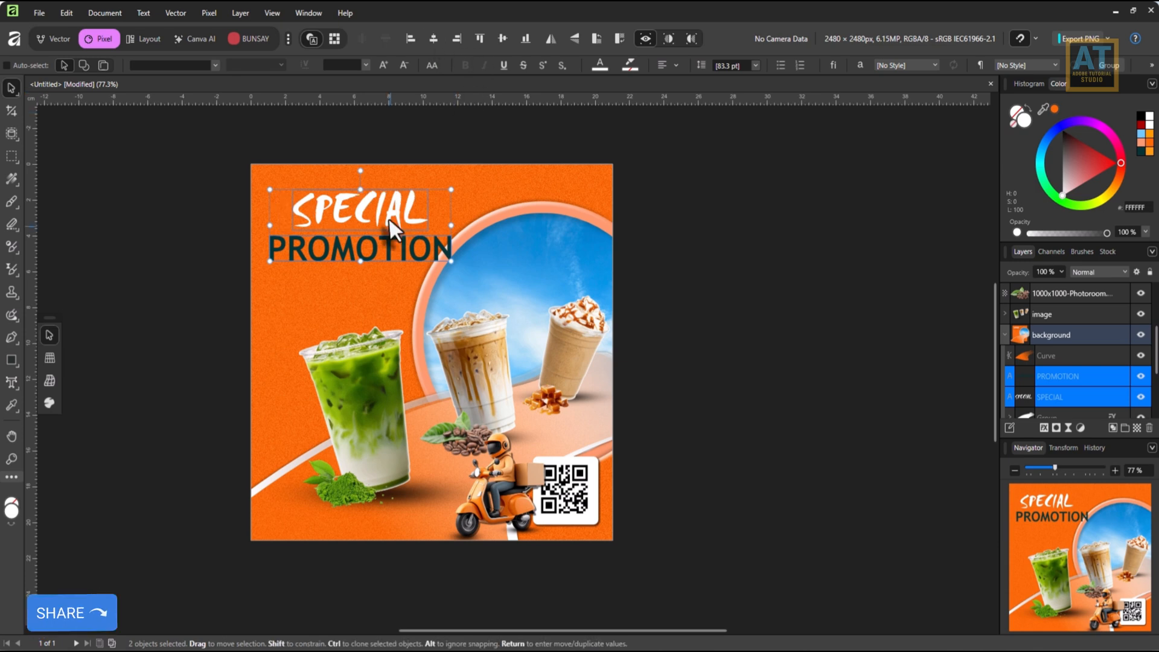
pyautogui.scroll(3, 401, 242)
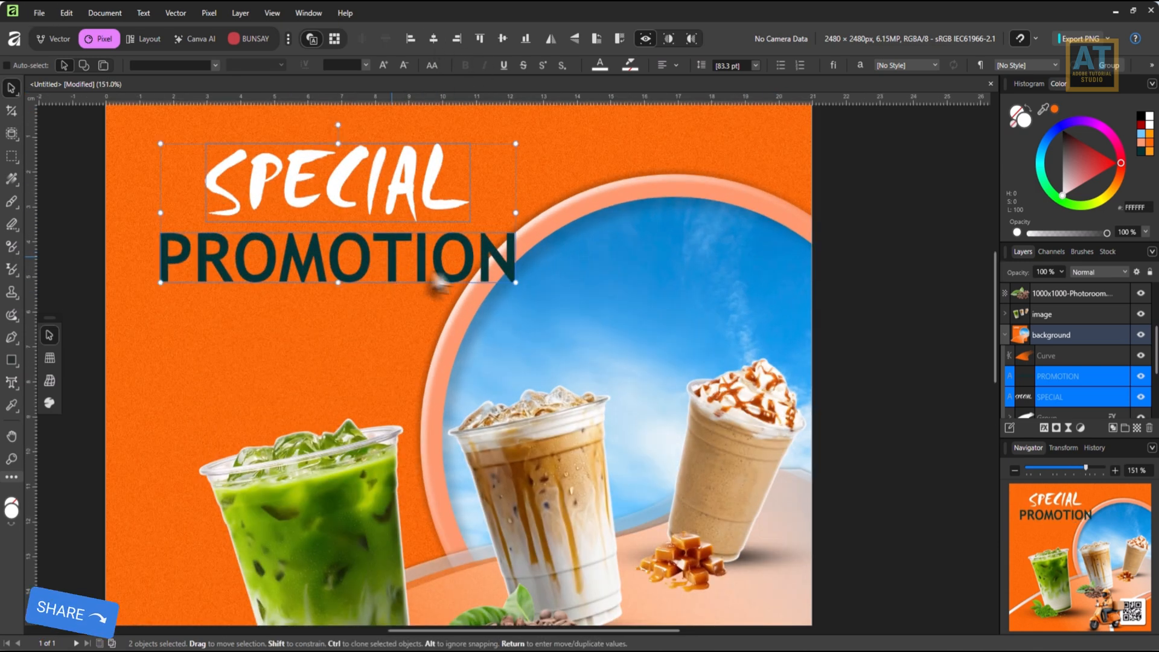
# Duplicate the PROMOTION text layer.
pyautogui.scroll(-1, 1073, 371)
pyautogui.click(1071, 354)
pyautogui.rightClick(1068, 351)
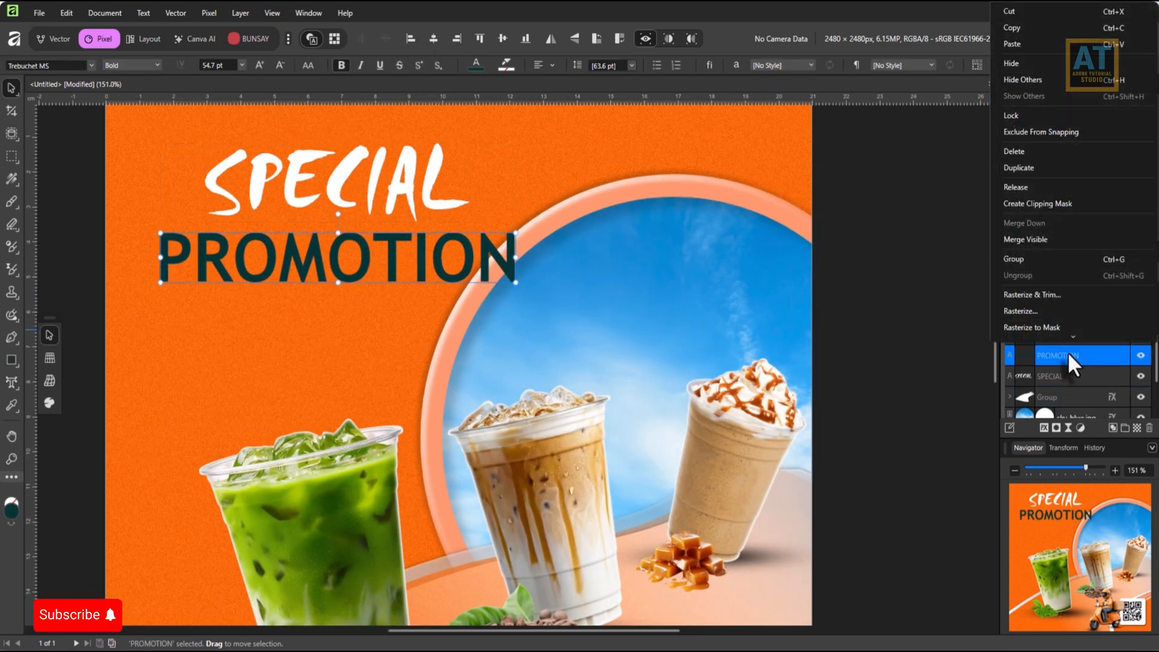
pyautogui.click(1020, 171)
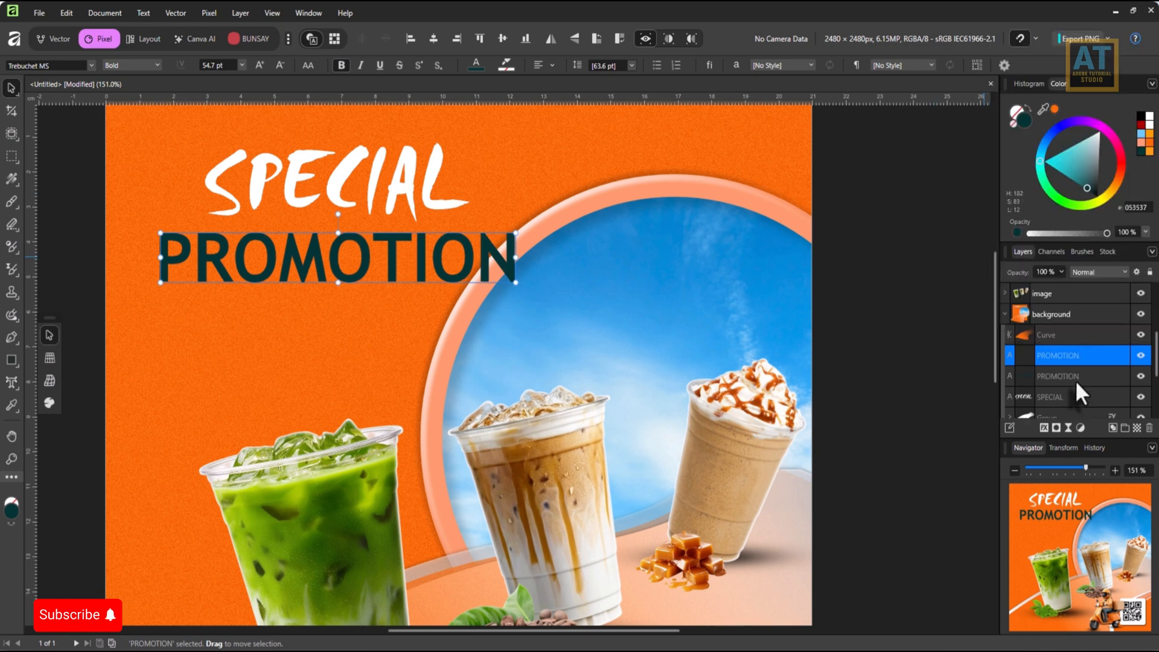
# Thicken the lower PROMOTION copy outward with a contour of about 0.13 cm.
pyautogui.click(53, 41)
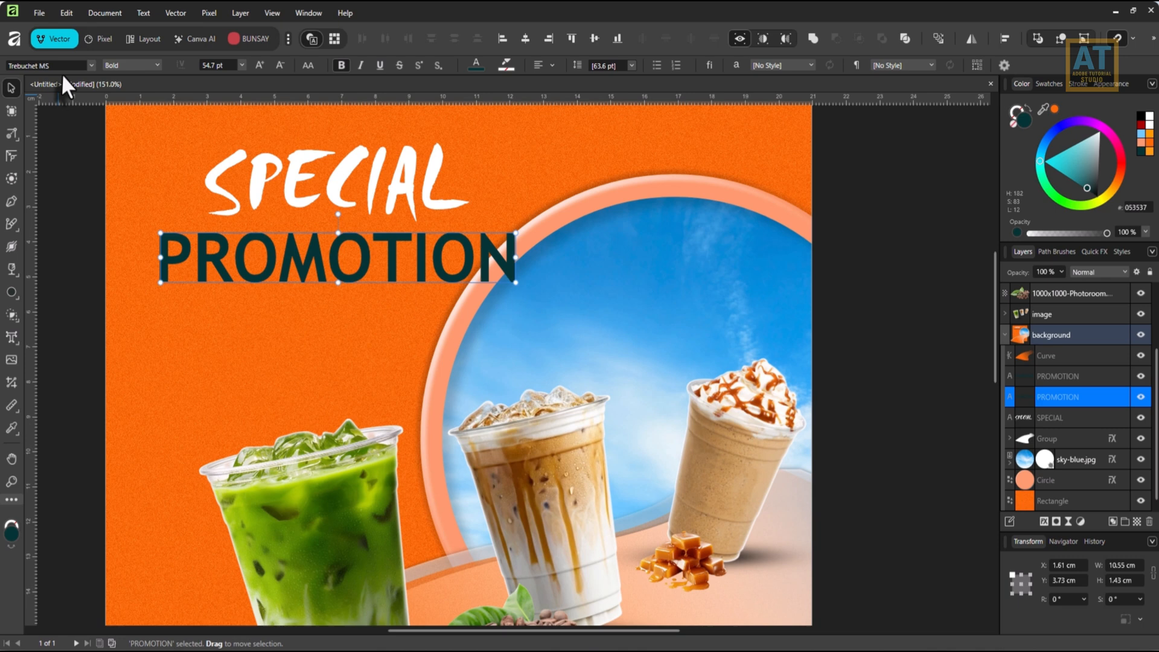
pyautogui.click(11, 179)
pyautogui.moveTo(165, 279); pyautogui.dragTo(170, 294)
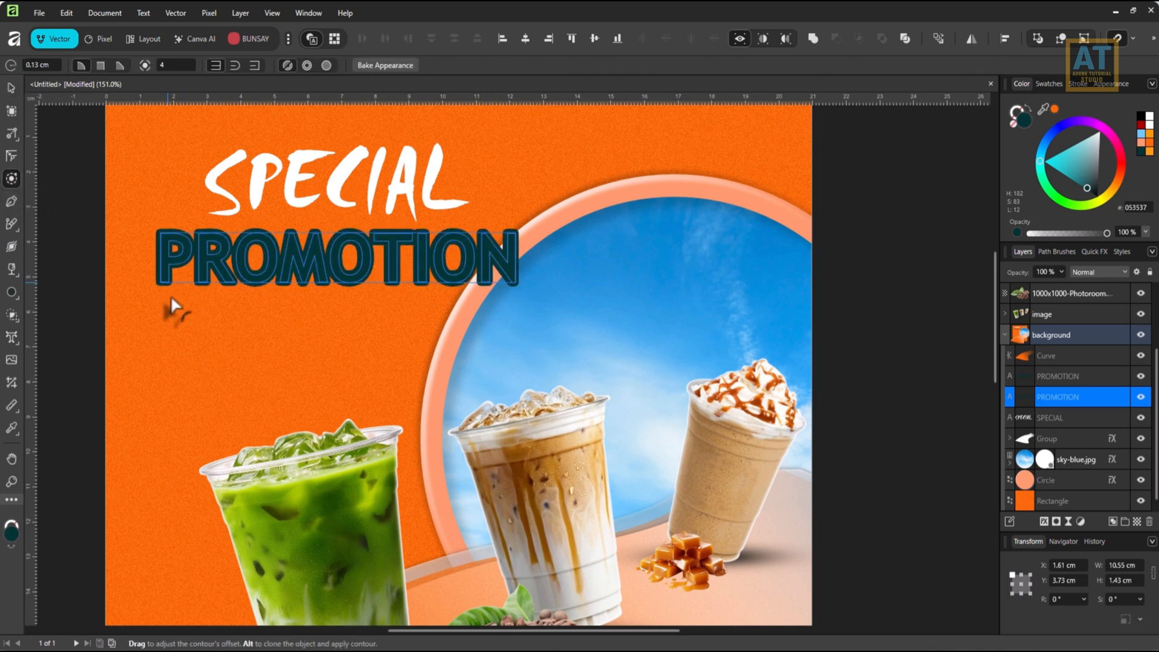
pyautogui.click(10, 88)
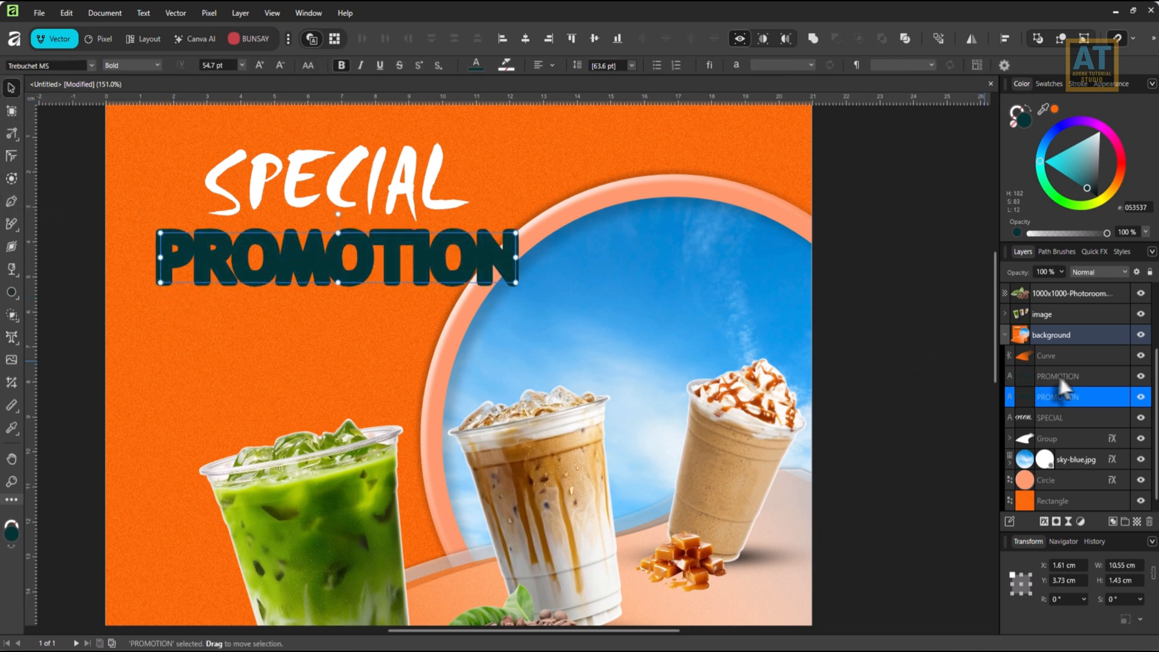
# Fill the upper PROMOTION copy white and the contoured lower copy brown 9F4307 with 41% noise.
pyautogui.click(1059, 379)
pyautogui.click(1148, 125)
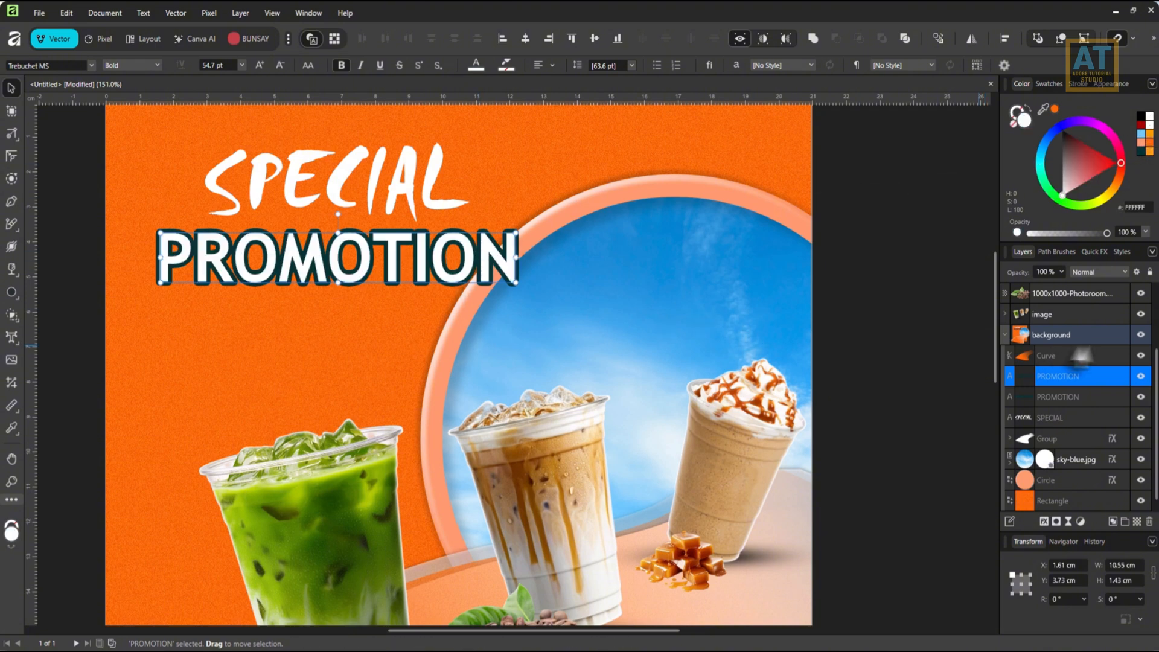
pyautogui.click(1052, 401)
pyautogui.click(1146, 143)
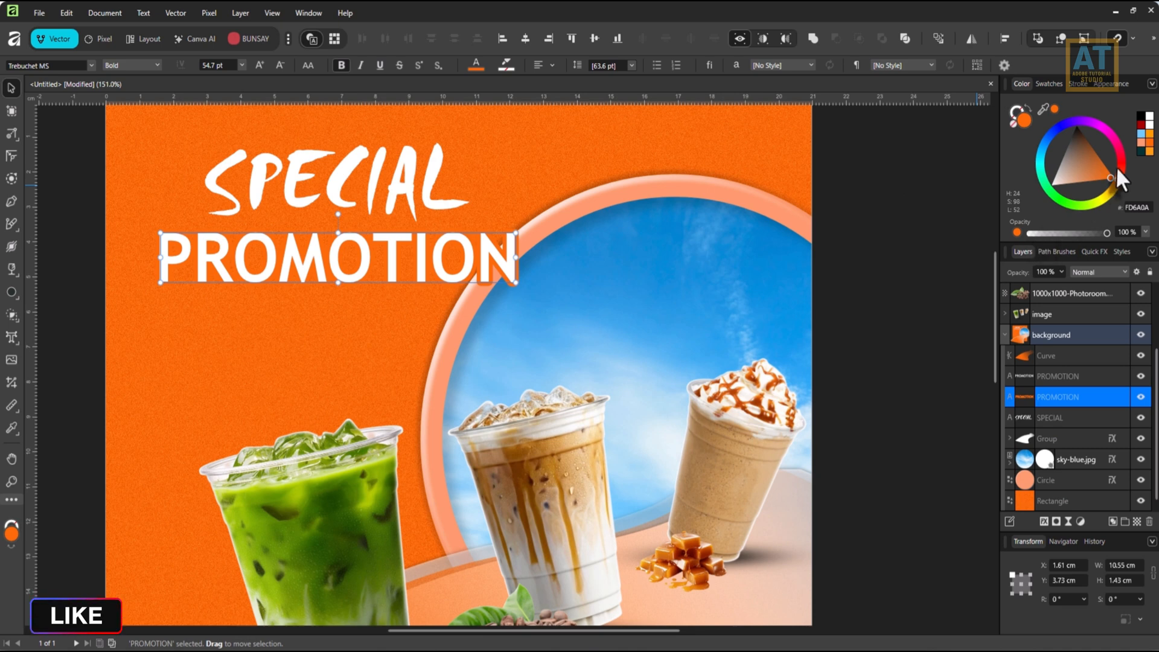
pyautogui.moveTo(1108, 175); pyautogui.dragTo(1097, 158)
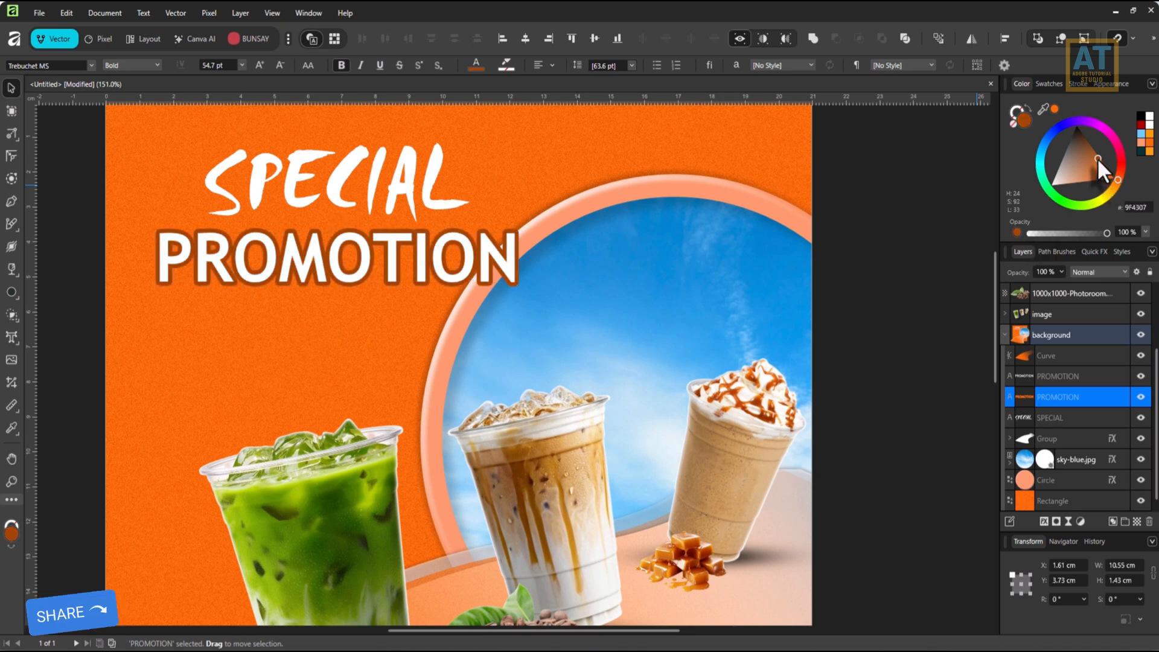
pyautogui.click(1019, 233)
pyautogui.moveTo(1028, 233); pyautogui.dragTo(1061, 235)
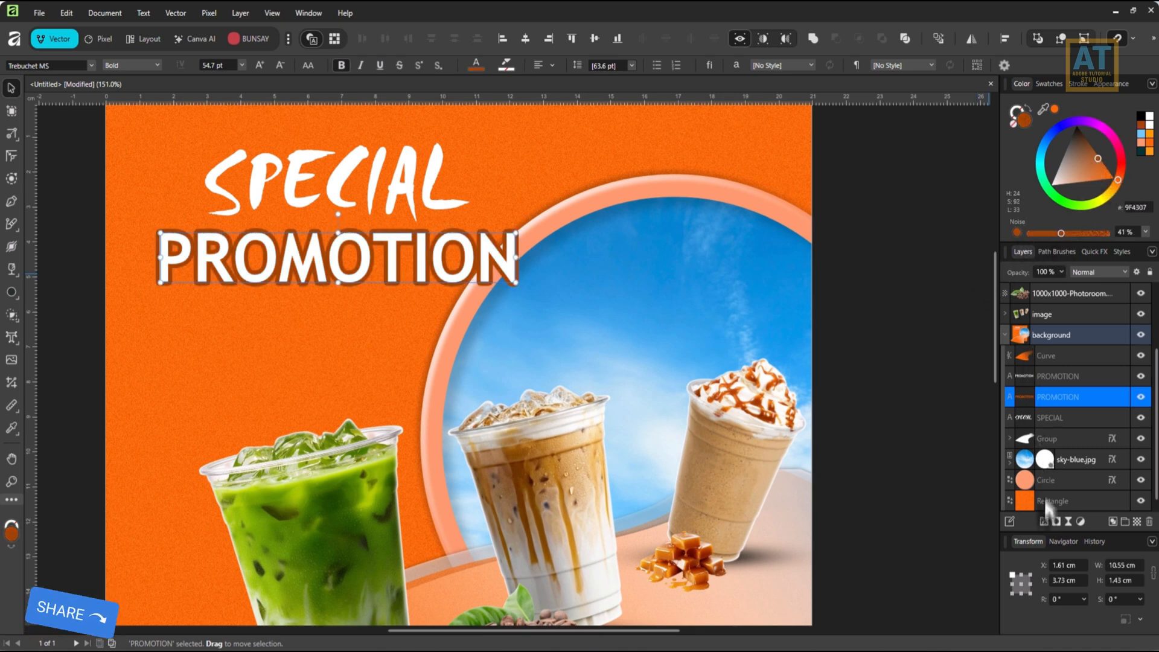
# Give the brown PROMOTION copy a Multiply outer shadow with 50% opacity and 41 px radius.
pyautogui.click(1044, 521)
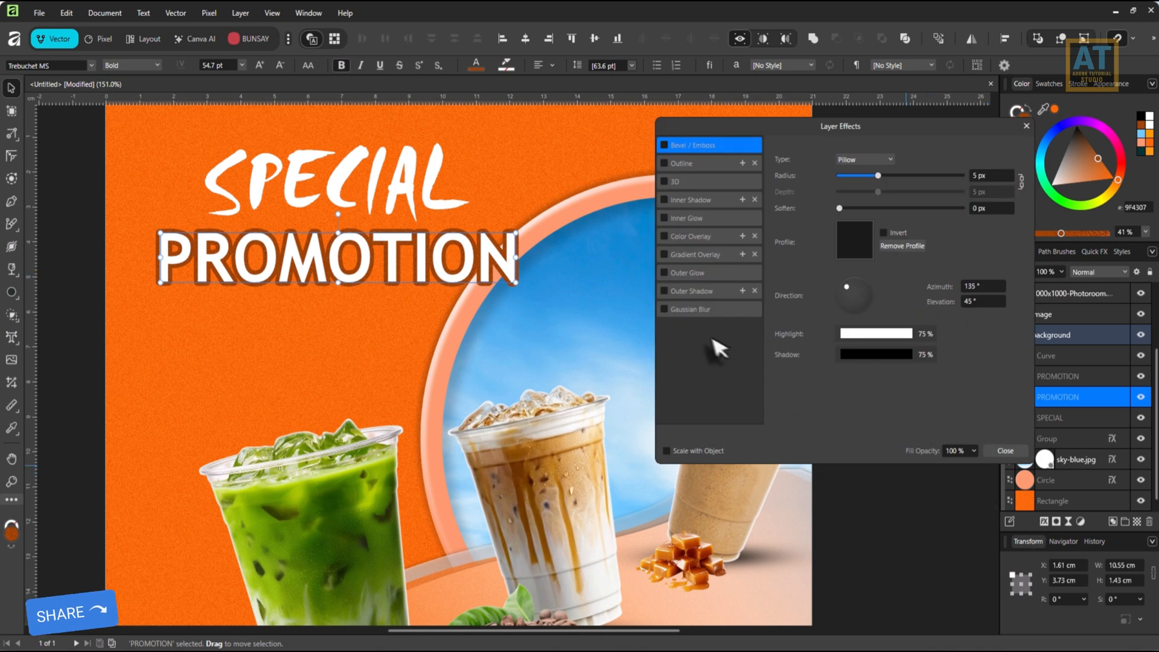
pyautogui.click(664, 291)
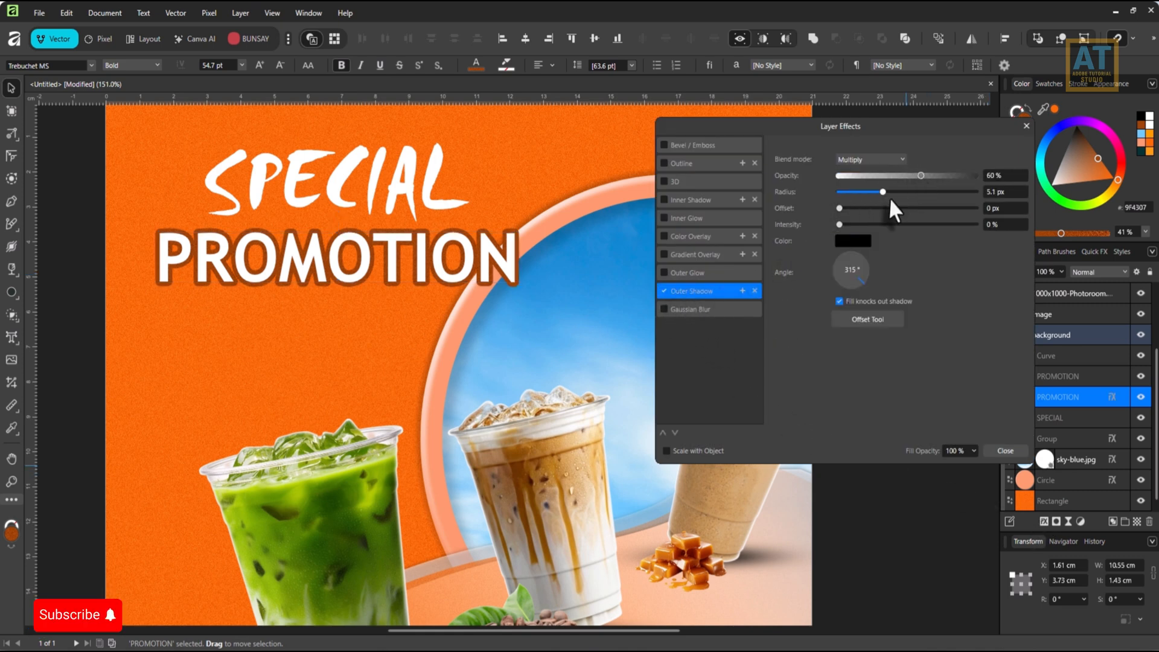
pyautogui.moveTo(890, 201); pyautogui.dragTo(918, 203)
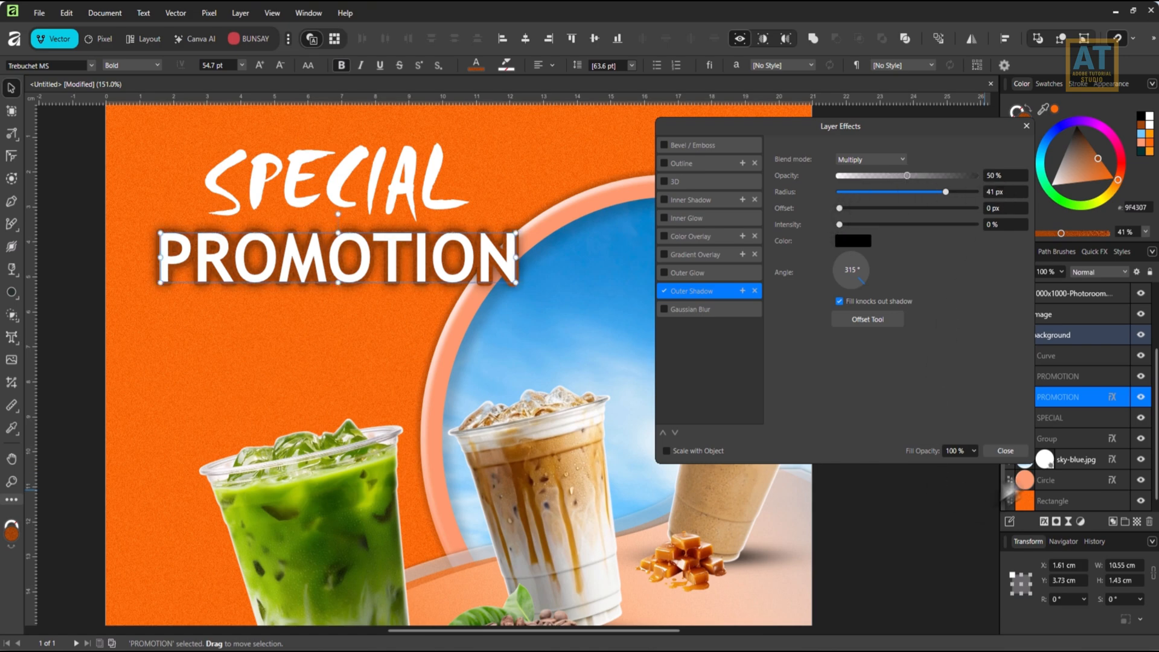
pyautogui.click(1005, 451)
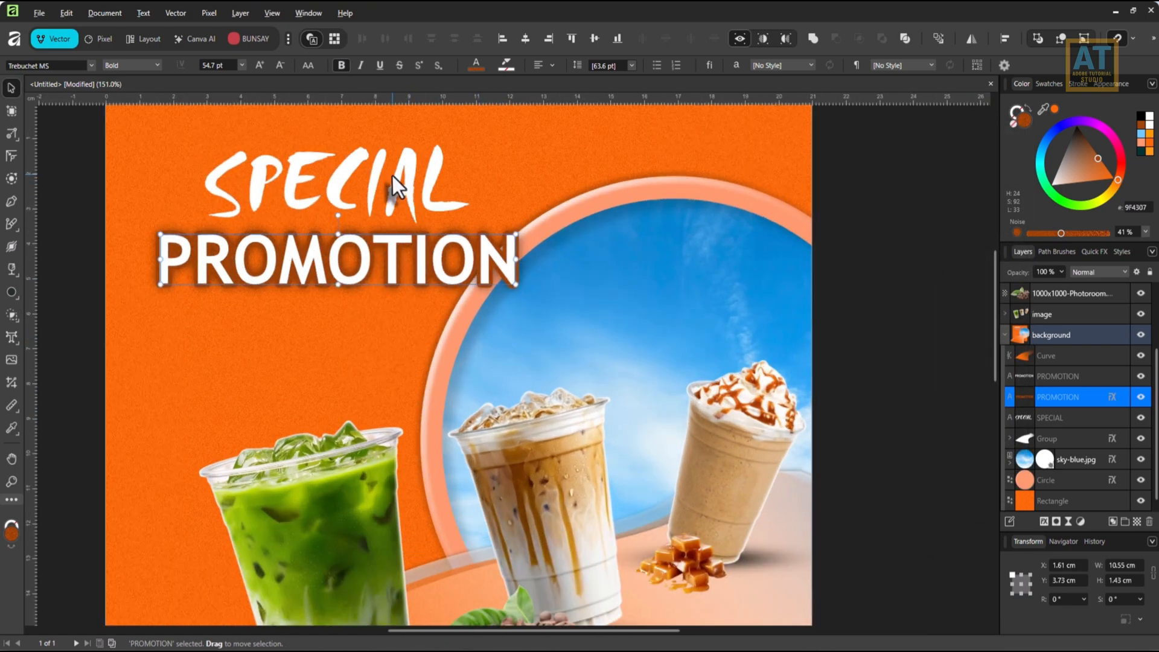
# Add 65% noise to the white fill of the SPECIAL text.
pyautogui.keyDown('shift'); pyautogui.click(1044, 376); pyautogui.keyUp('shift')
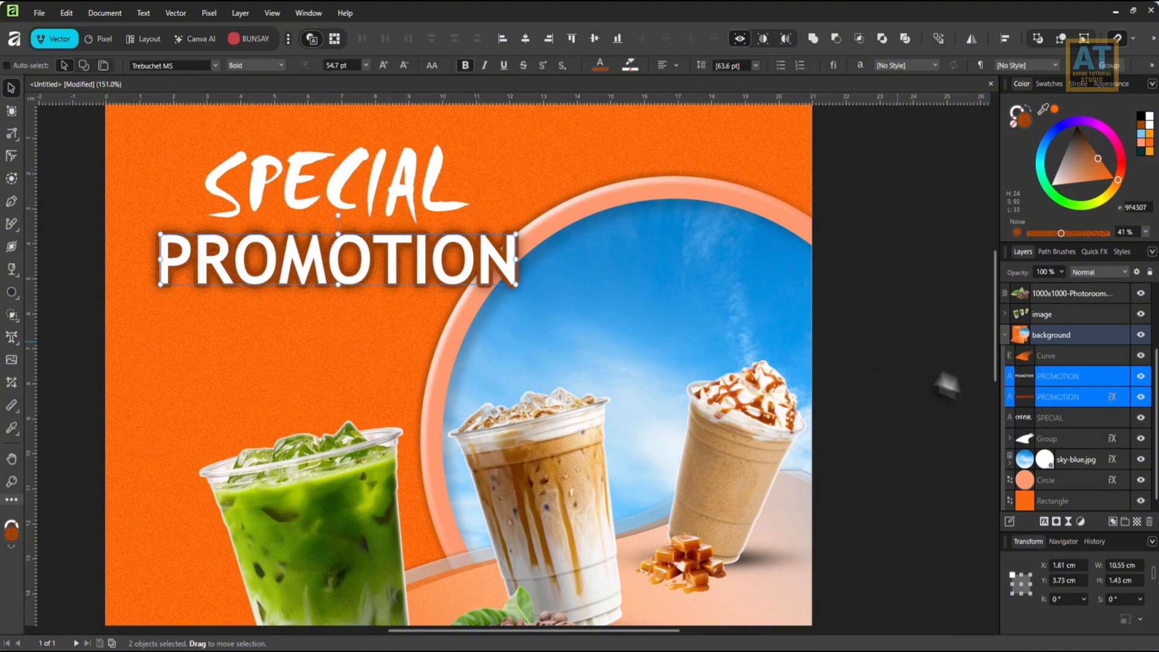
pyautogui.click(1062, 375)
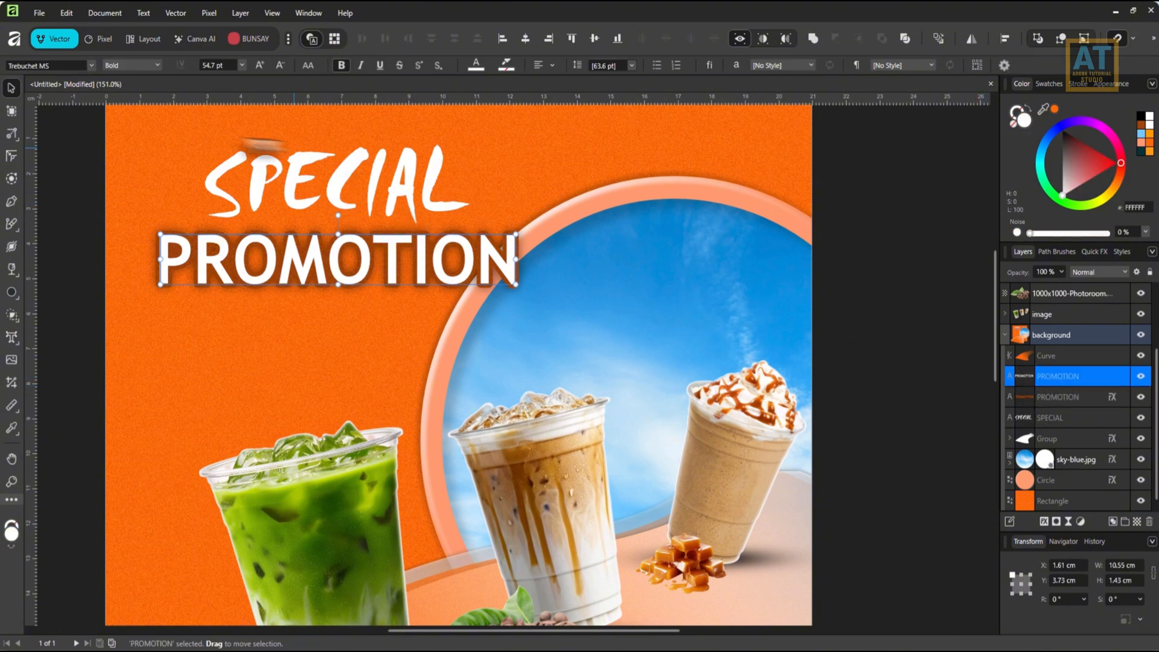
pyautogui.click(259, 186)
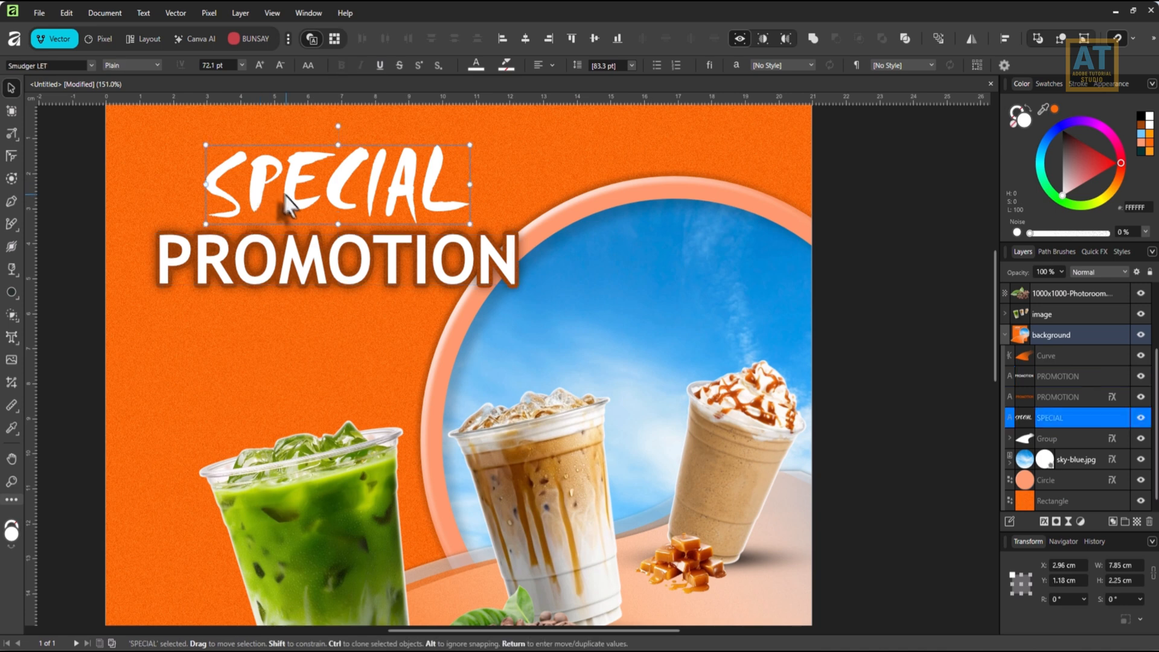
pyautogui.click(472, 66)
pyautogui.click(416, 224)
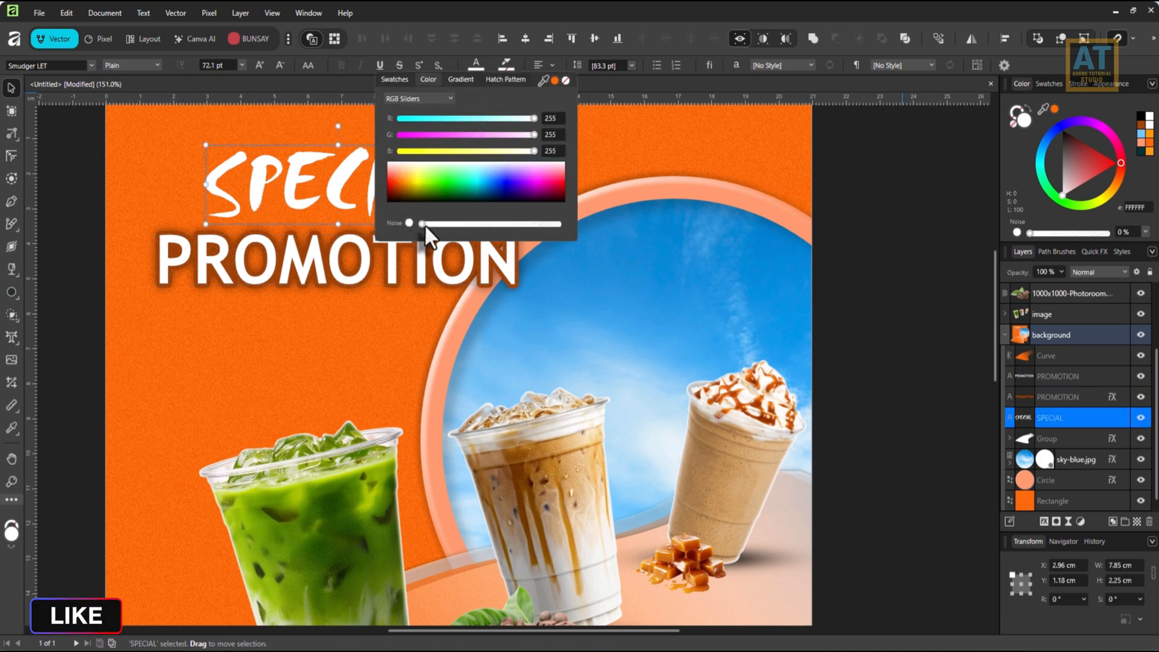
pyautogui.moveTo(425, 223); pyautogui.dragTo(511, 224)
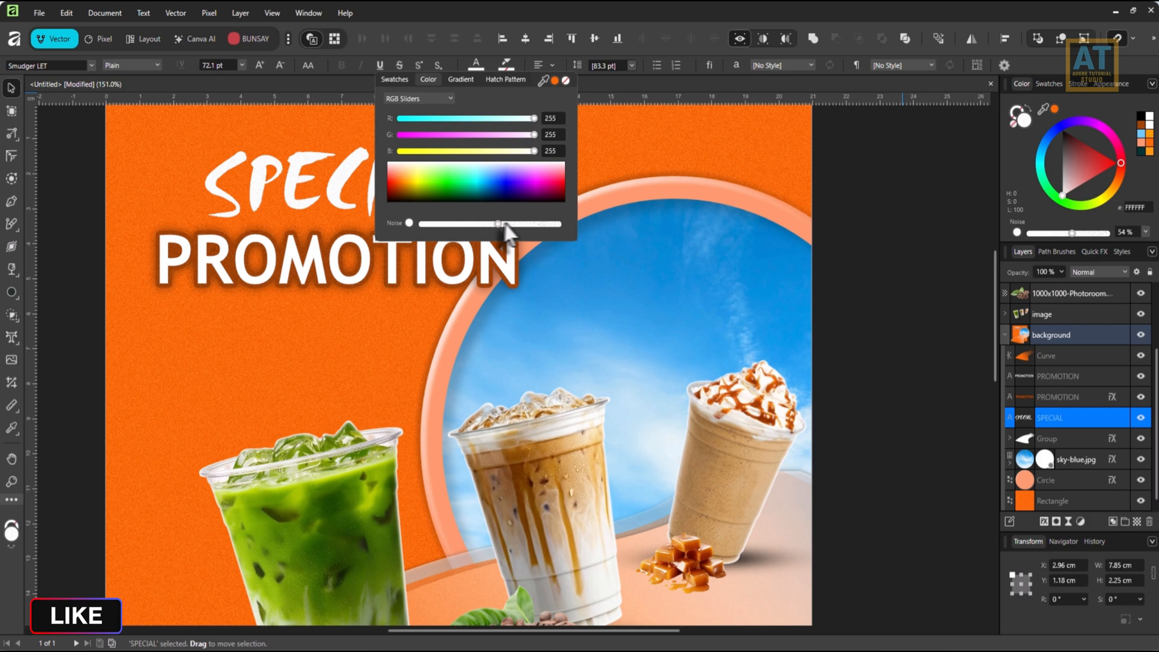
pyautogui.click(89, 249)
# Group the SPECIAL text with both PROMOTION text layers.
pyautogui.scroll(-2, 209, 271)
pyautogui.moveTo(395, 362); pyautogui.dragTo(550, 246)
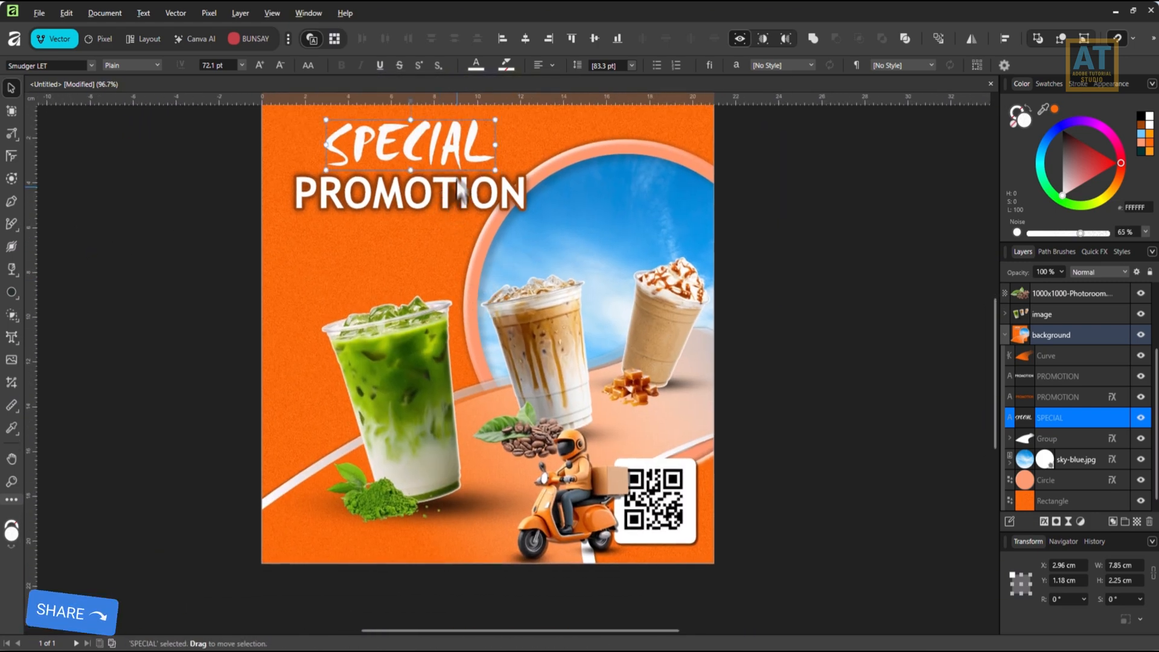
pyautogui.keyDown('shift'); pyautogui.click(1069, 375); pyautogui.keyUp('shift')
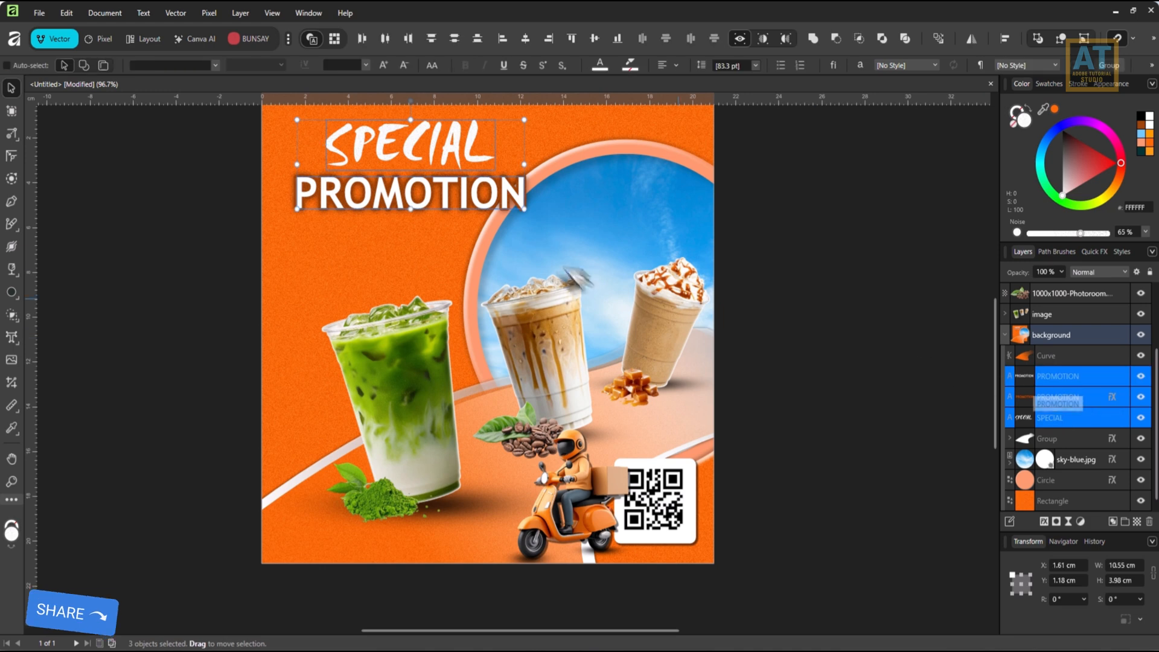
pyautogui.hotkey('ctrl', 'g')
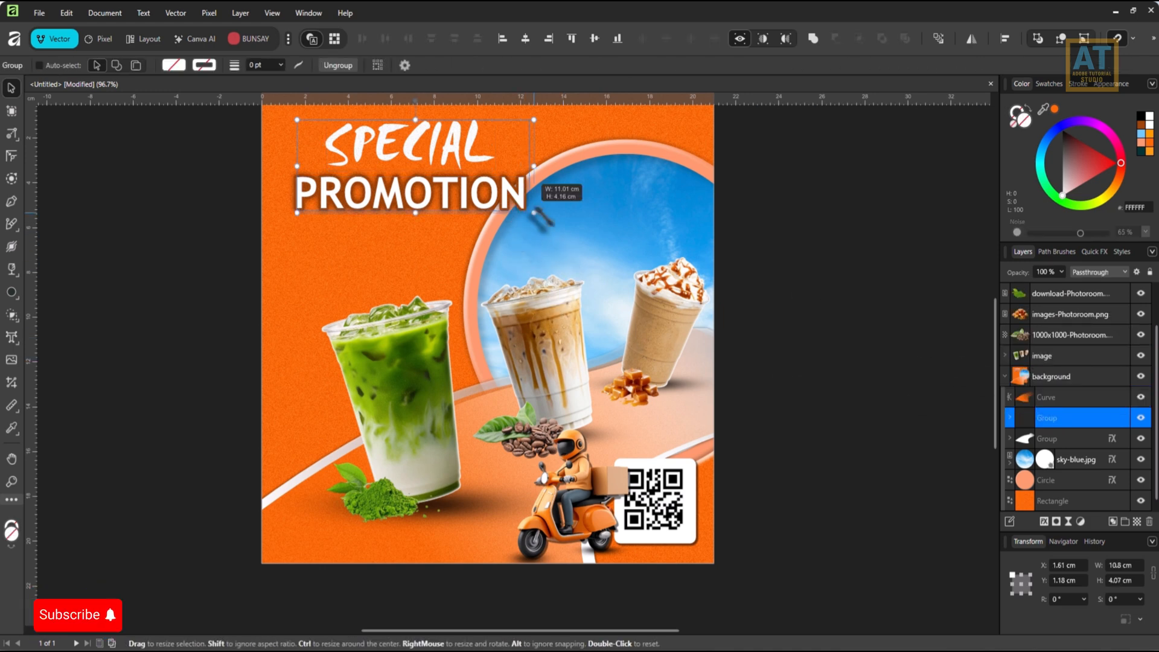
# Scale the SPECIAL PROMOTION headline group proportionally to about 11.59 cm wide and 4.37 cm high.
pyautogui.moveTo(524, 209); pyautogui.dragTo(583, 231)
pyautogui.hotkey('ctrl', 'z')
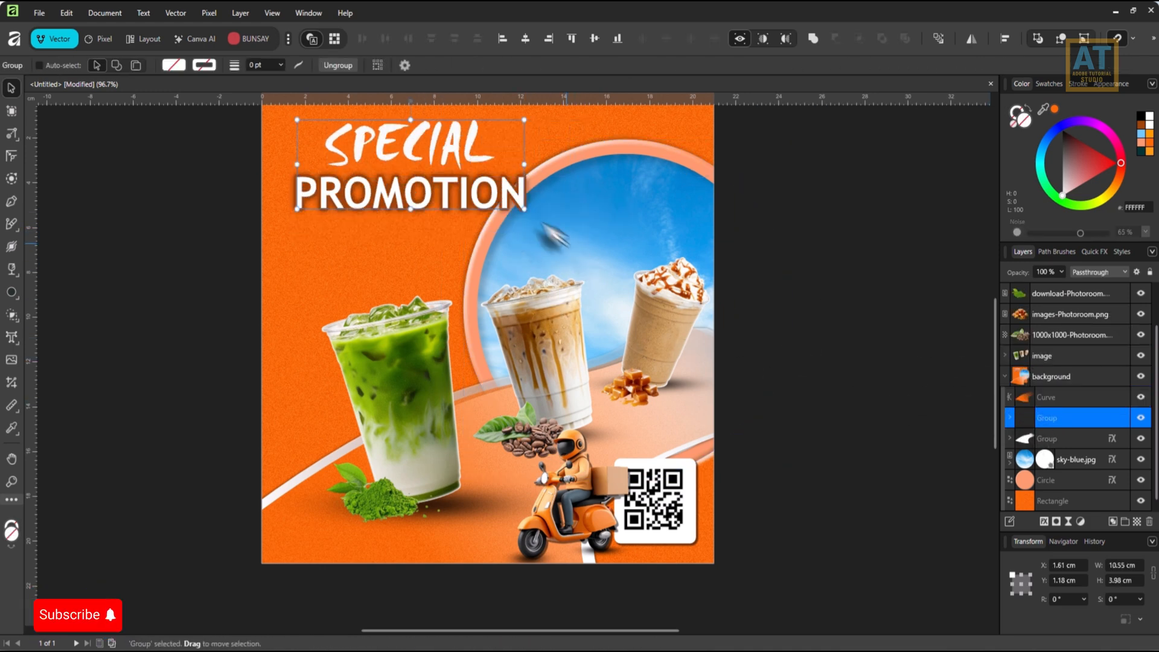
pyautogui.moveTo(524, 164); pyautogui.dragTo(546, 174)
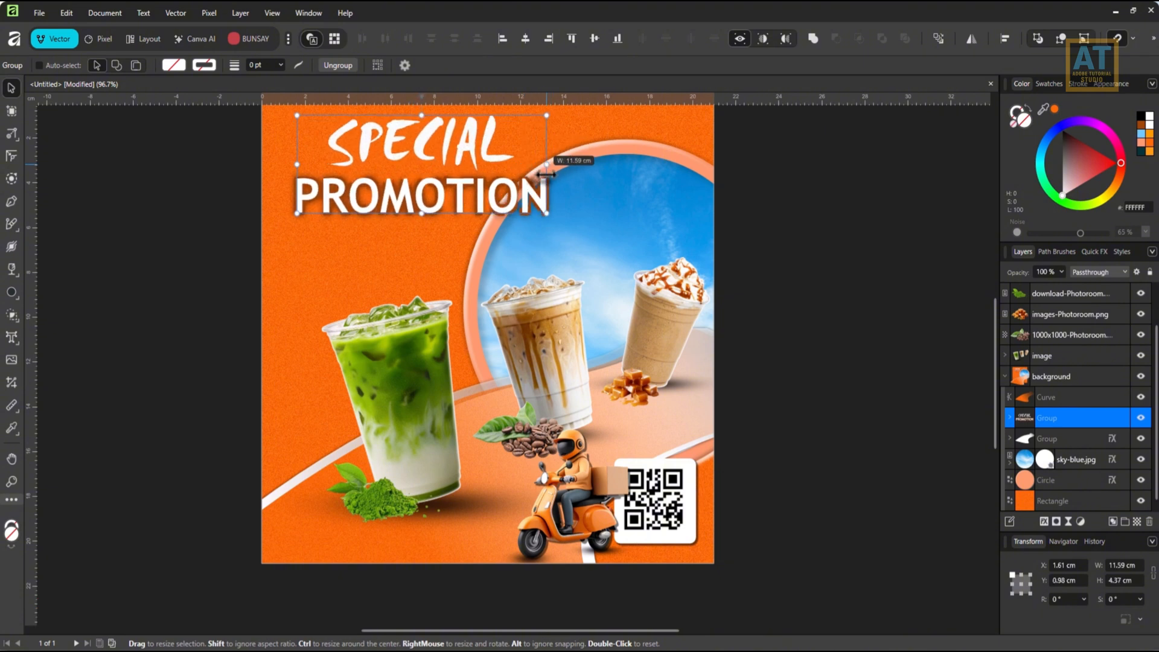
pyautogui.moveTo(473, 186); pyautogui.dragTo(451, 221)
# Add the artistic text "20%" on the orange area beneath the headline, above the green drink.
pyautogui.moveTo(700, 435); pyautogui.dragTo(695, 342)
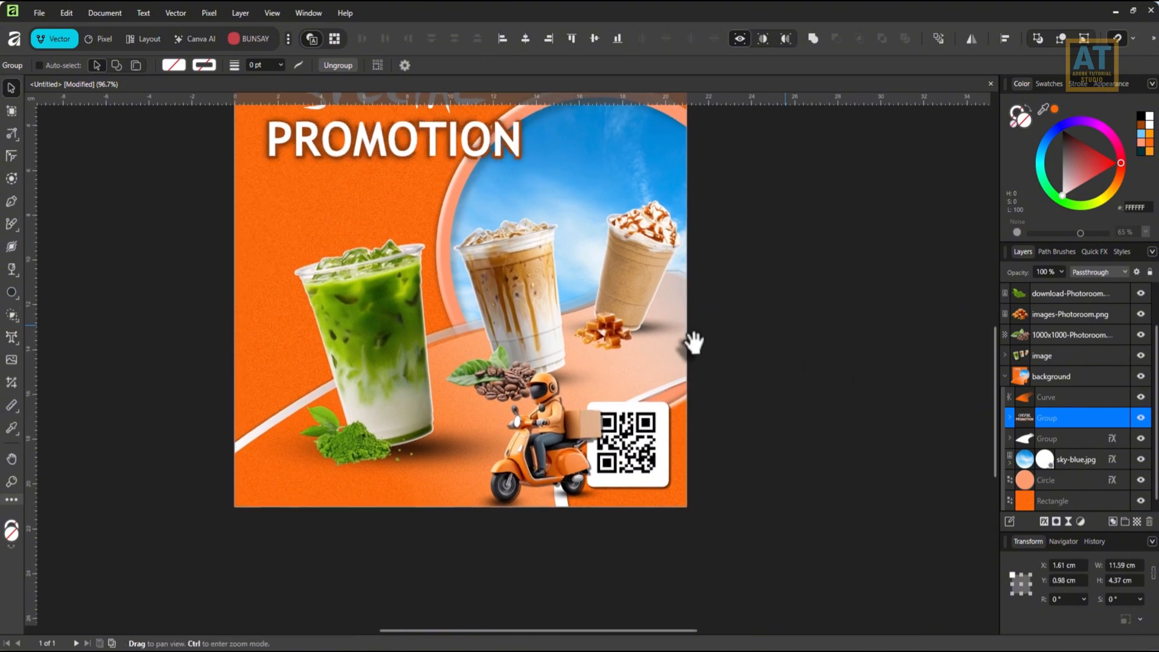
pyautogui.moveTo(514, 348); pyautogui.dragTo(565, 329)
pyautogui.press('t')
pyautogui.press('t')
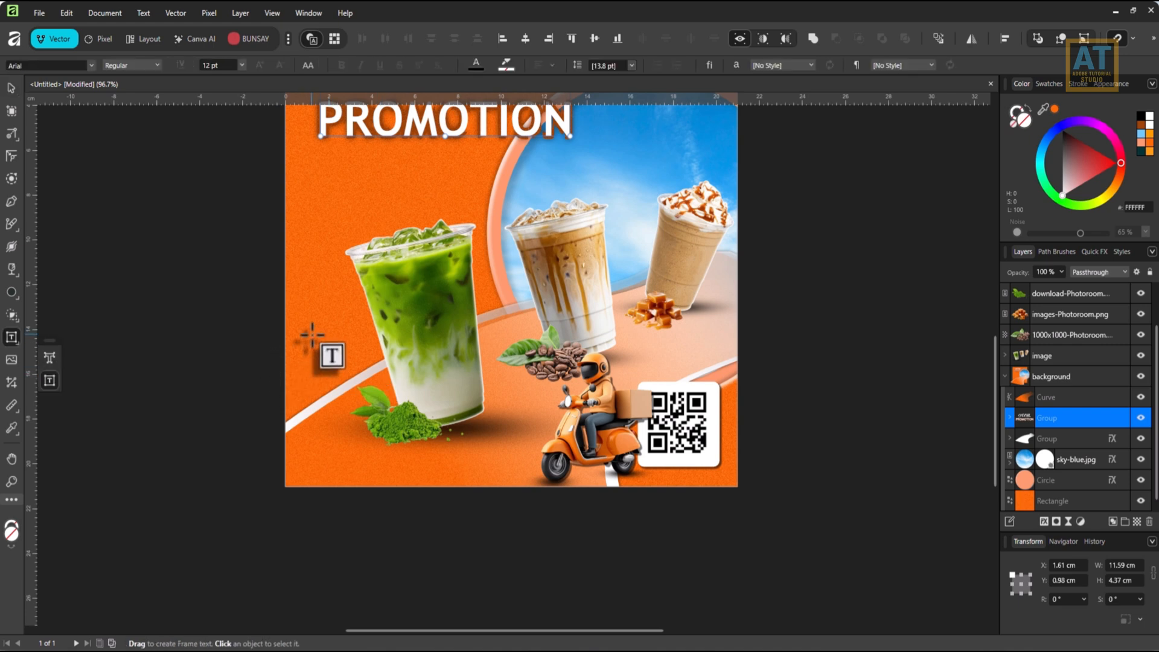
pyautogui.click(315, 353)
pyautogui.click(49, 357)
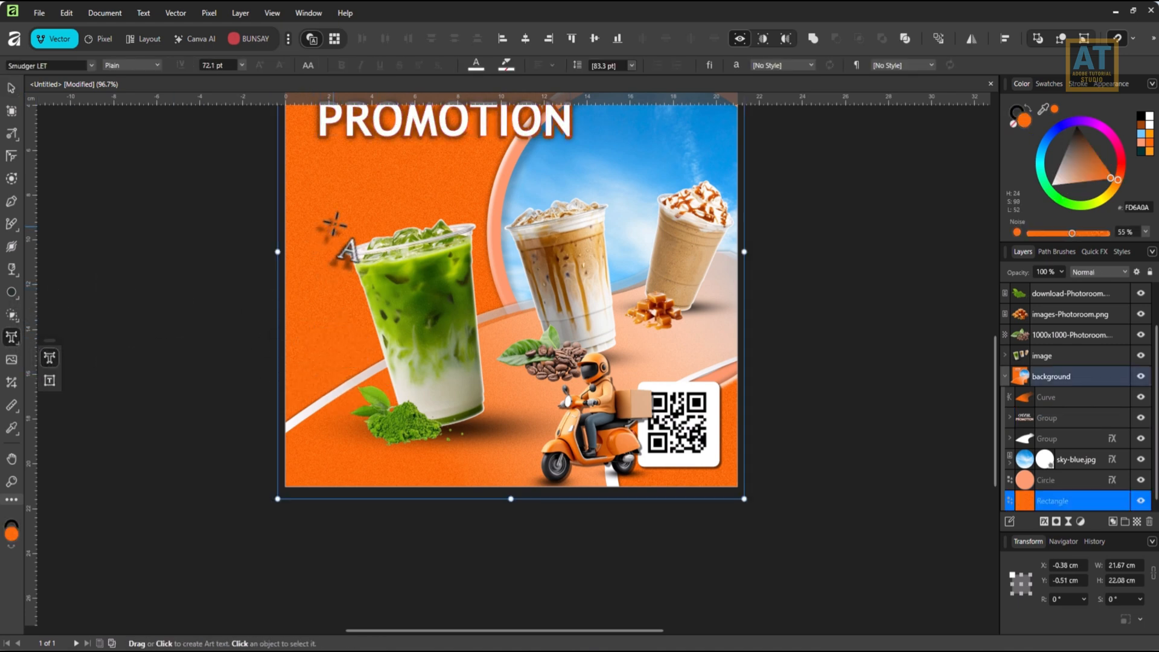
pyautogui.moveTo(332, 208); pyautogui.dragTo(334, 262)
pyautogui.write('20')
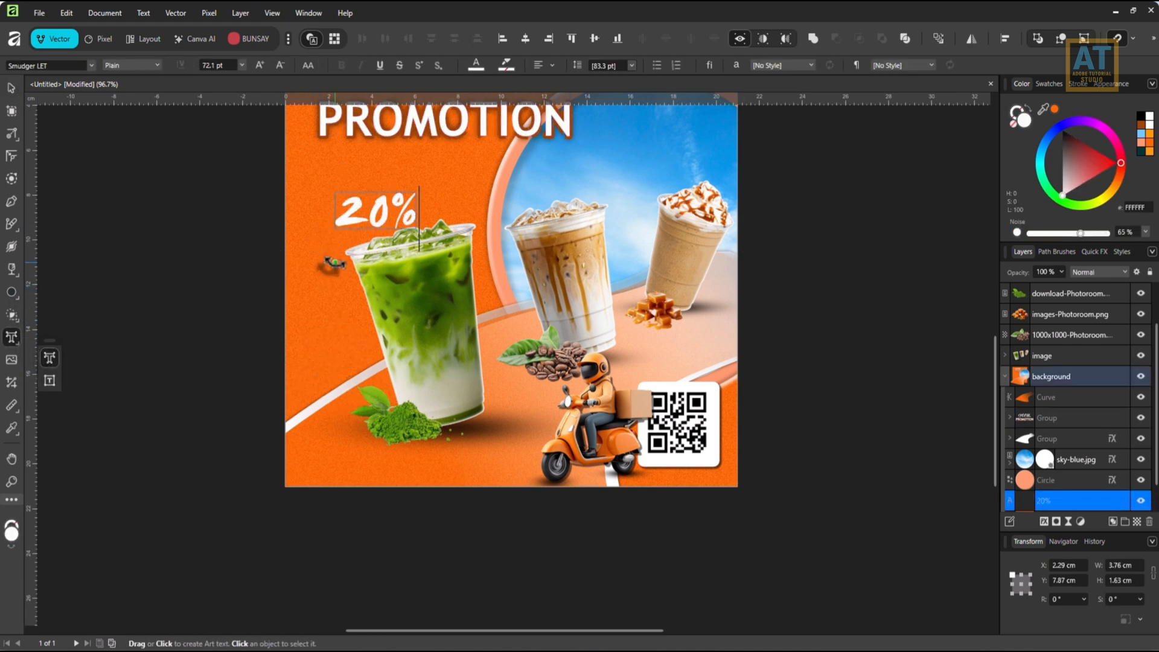
# Set the 20% text in Bebas Neue and shift it slightly left, to about X 1.61 cm.
pyautogui.hotkey('ctrl', 'a')
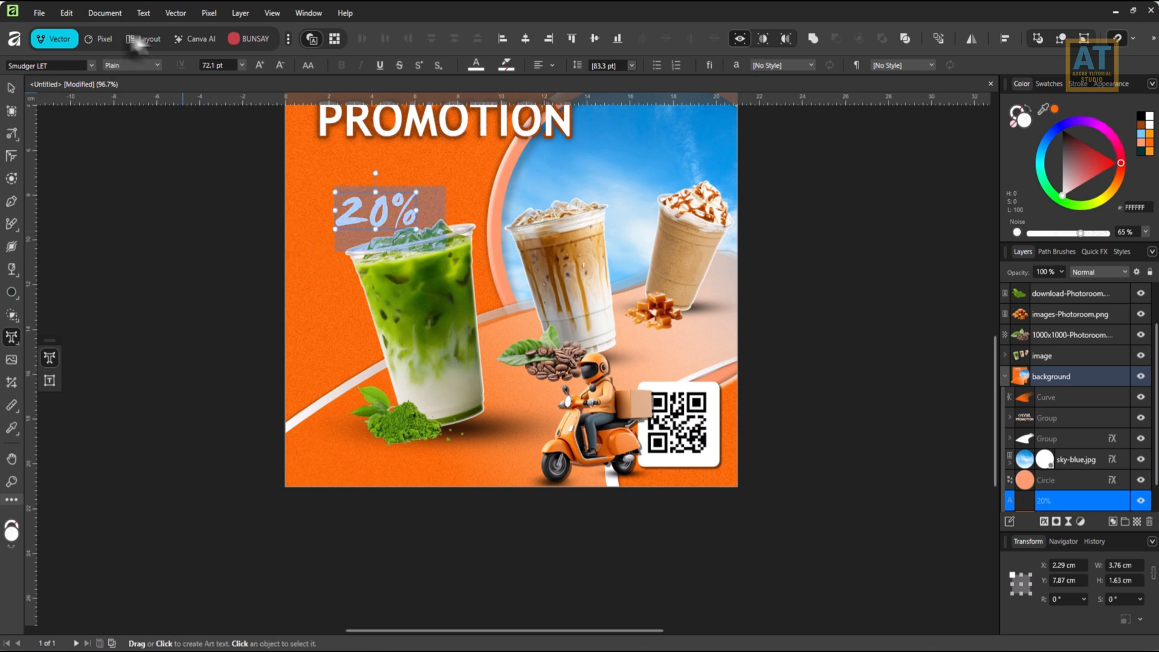
pyautogui.click(65, 64)
pyautogui.write('bebas')
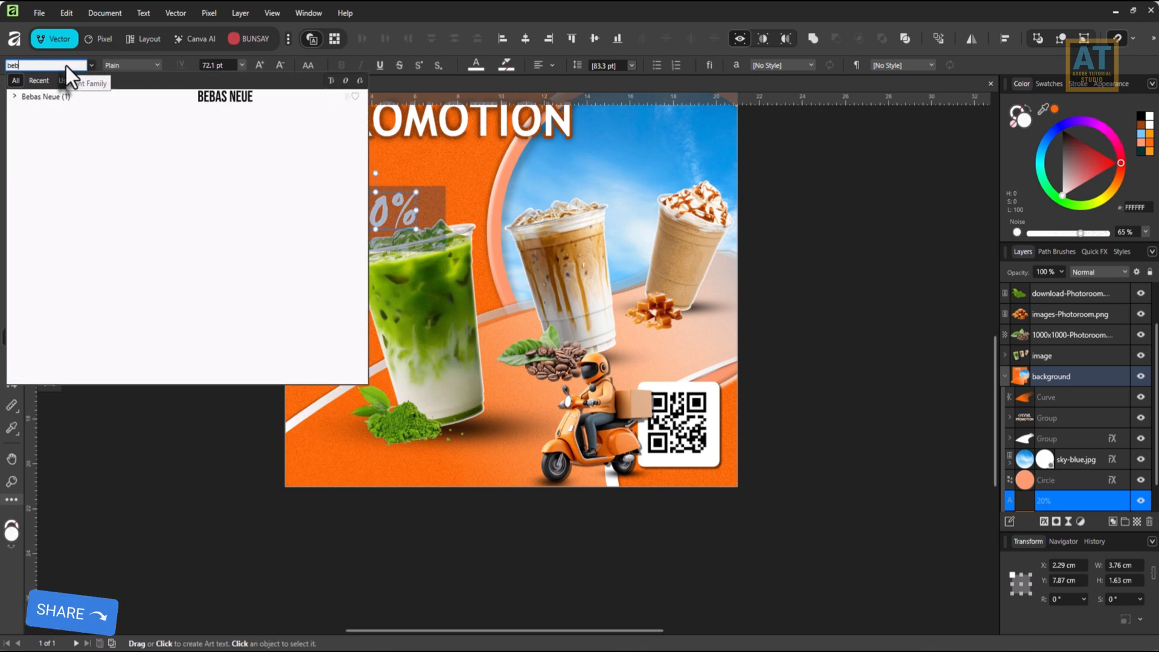
pyautogui.click(254, 98)
pyautogui.click(12, 88)
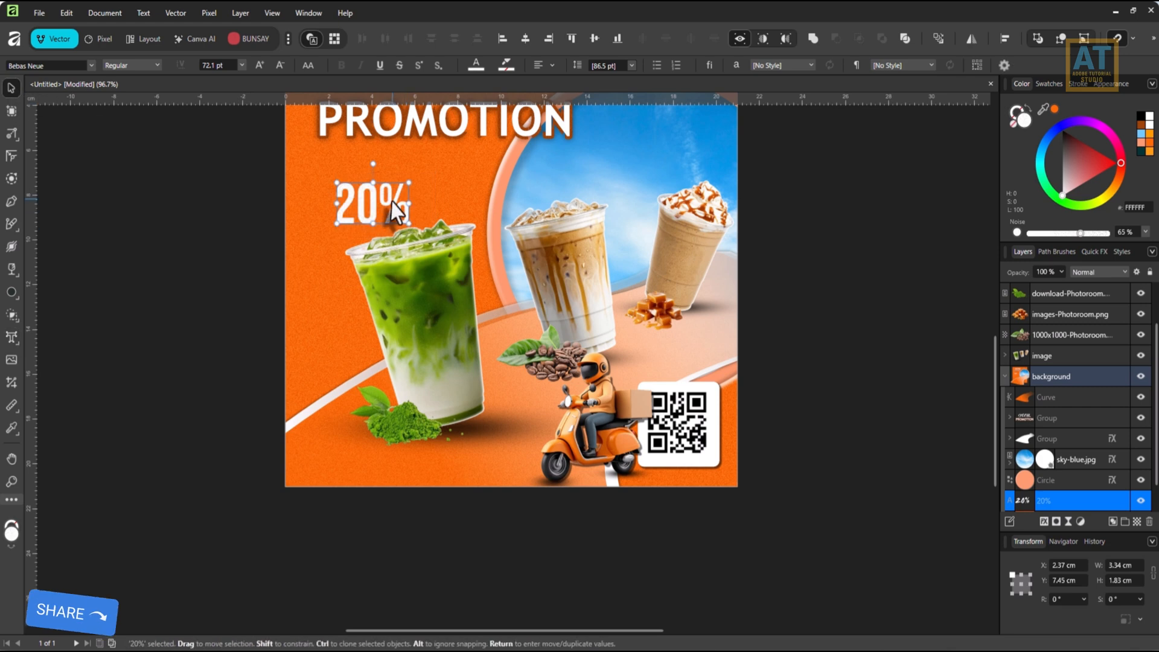
pyautogui.moveTo(383, 206); pyautogui.dragTo(366, 205)
# Draw a Double Star about 5.88 cm wide over the 20% text and raise it to the top of the layer stack.
pyautogui.moveTo(9, 284); pyautogui.dragTo(53, 411)
pyautogui.scroll(3, 347, 227)
pyautogui.moveTo(290, 139); pyautogui.dragTo(487, 345)
pyautogui.click(16, 89)
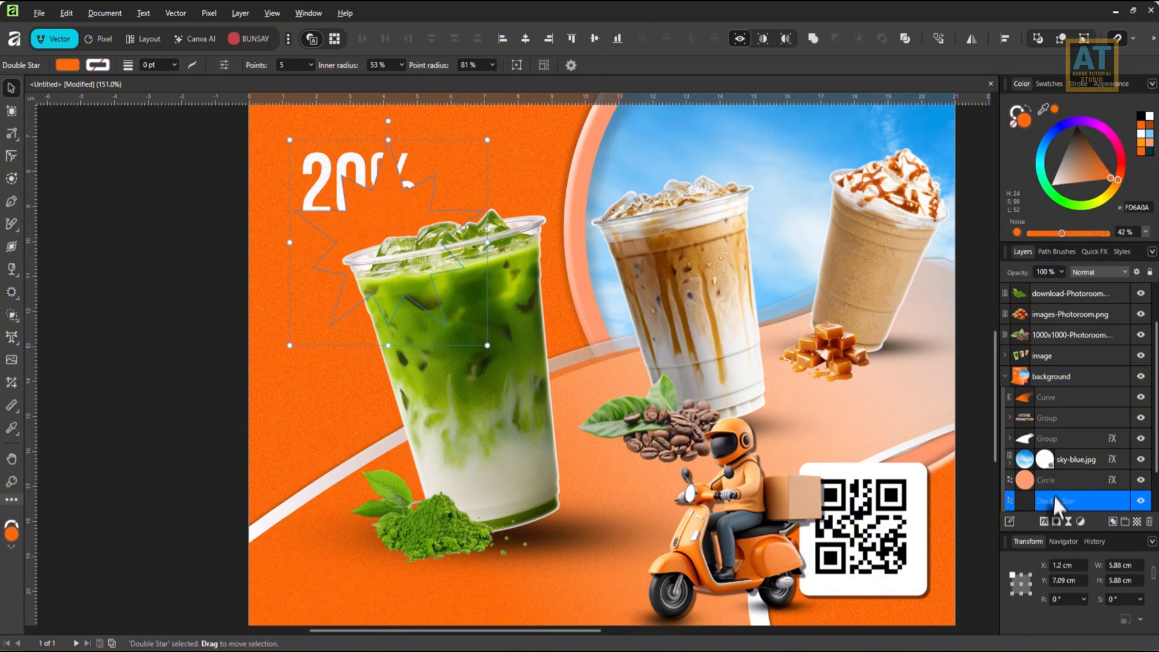
pyautogui.hotkey('ctrl', 'shift', ']')
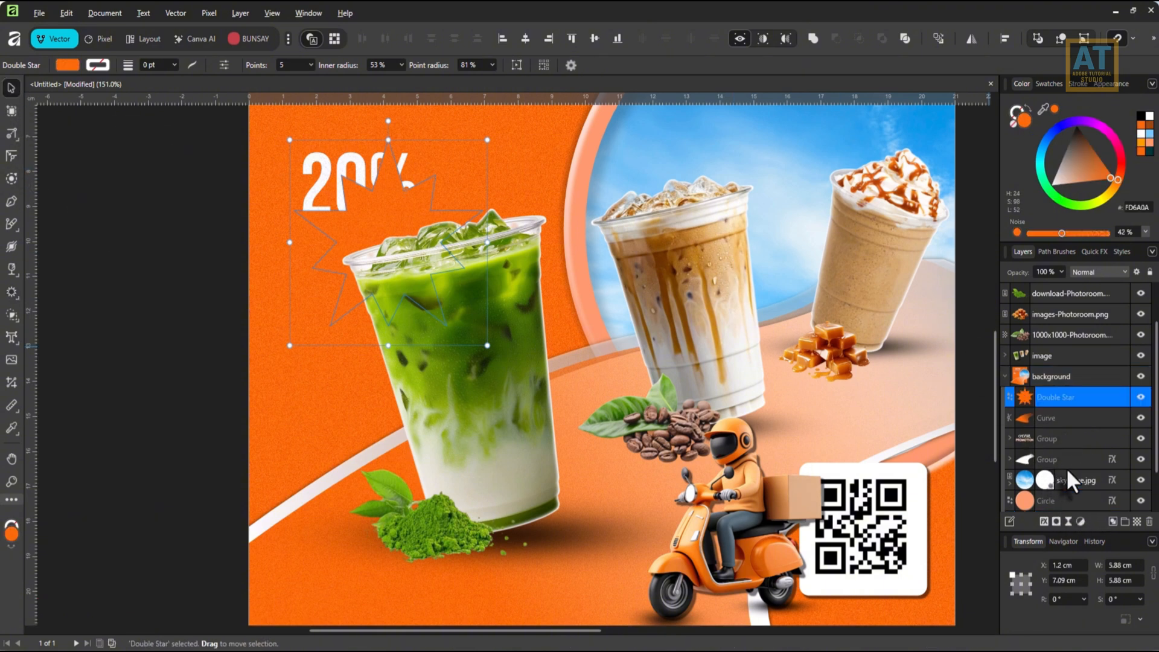
pyautogui.moveTo(1080, 400); pyautogui.dragTo(1063, 285)
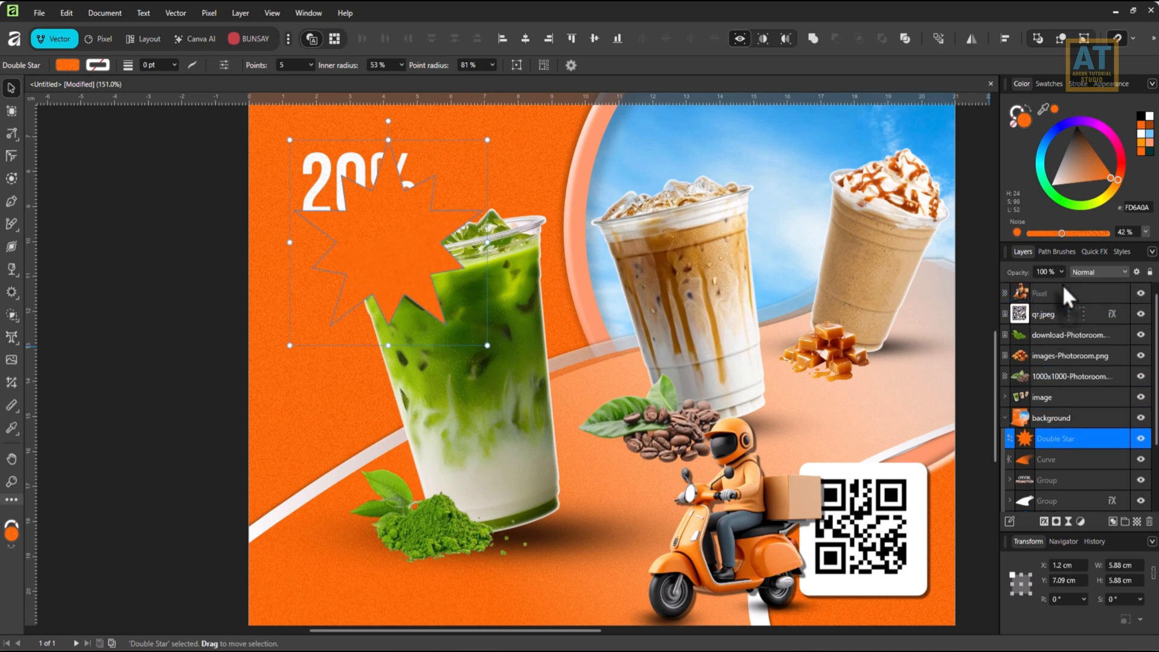
# Raise the 20% text layer out of the background group to the top of the stack, above the star.
pyautogui.scroll(-3, 1073, 444)
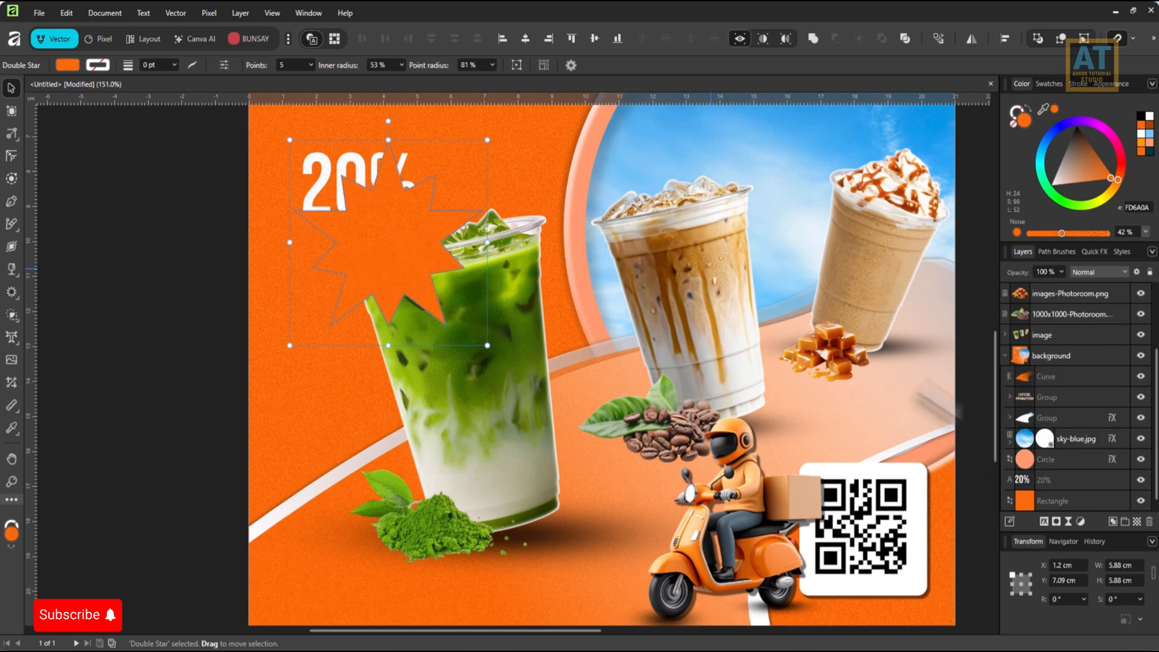
pyautogui.click(1053, 484)
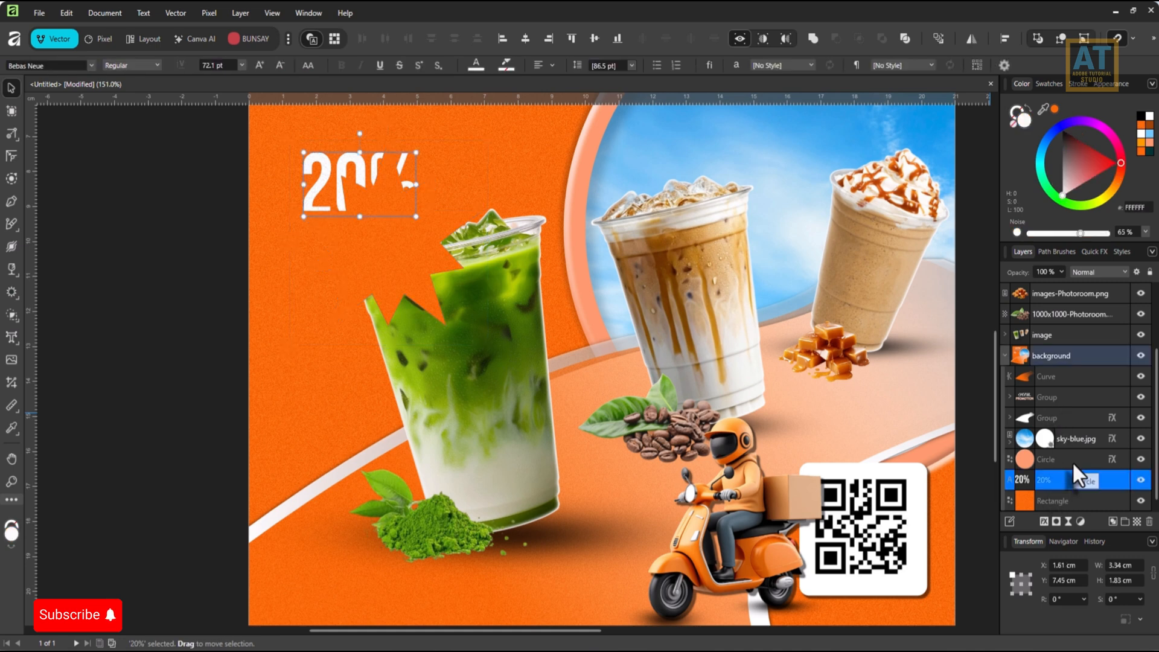
pyautogui.hotkey('ctrl', 'shift', ']')
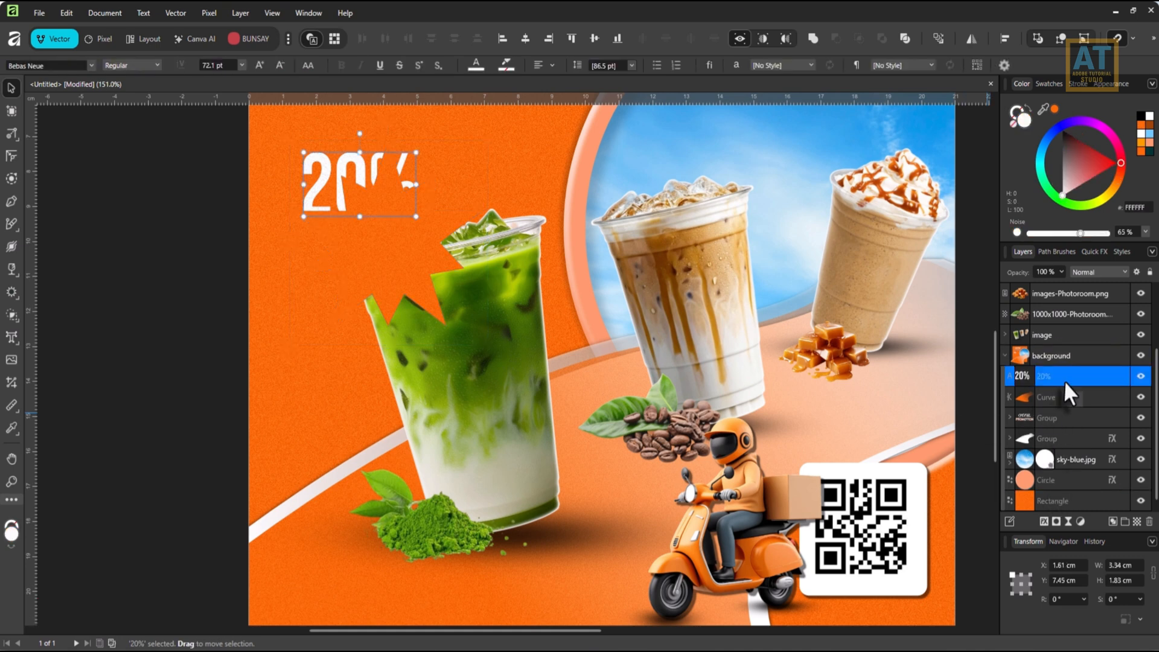
pyautogui.scroll(3, 1064, 380)
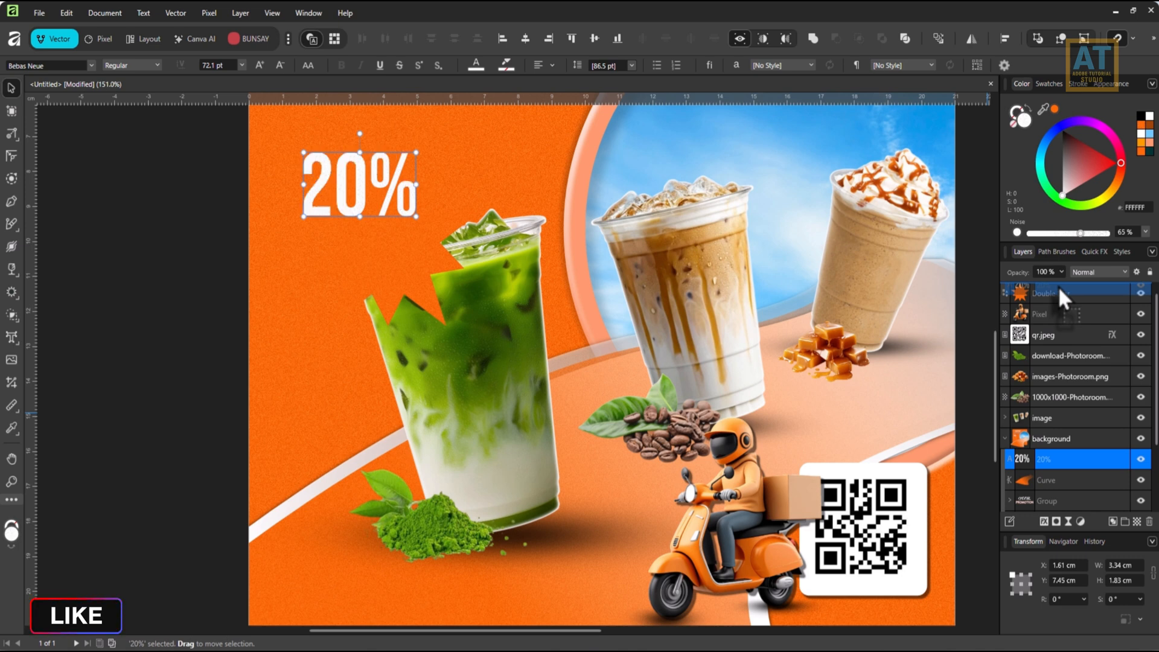
pyautogui.hotkey('ctrl', 'shift', ']')
# Fill the Double Star white and the 20% text with yellow-orange FD9801.
pyautogui.click(1094, 314)
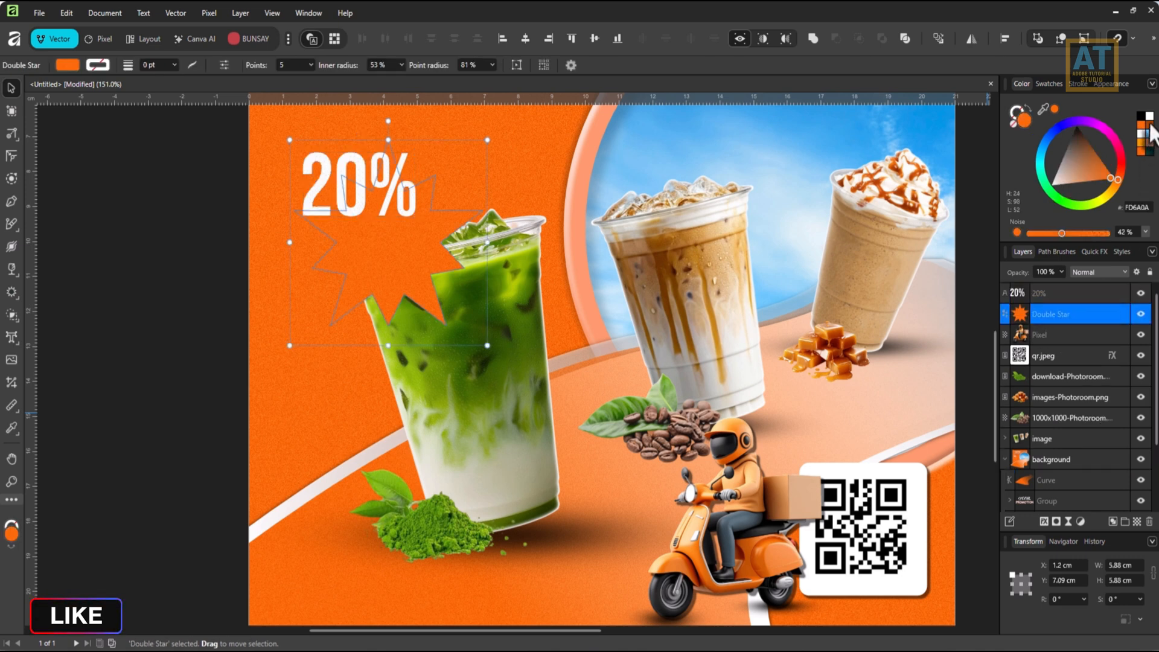
pyautogui.click(1141, 133)
pyautogui.click(1049, 294)
pyautogui.click(1141, 151)
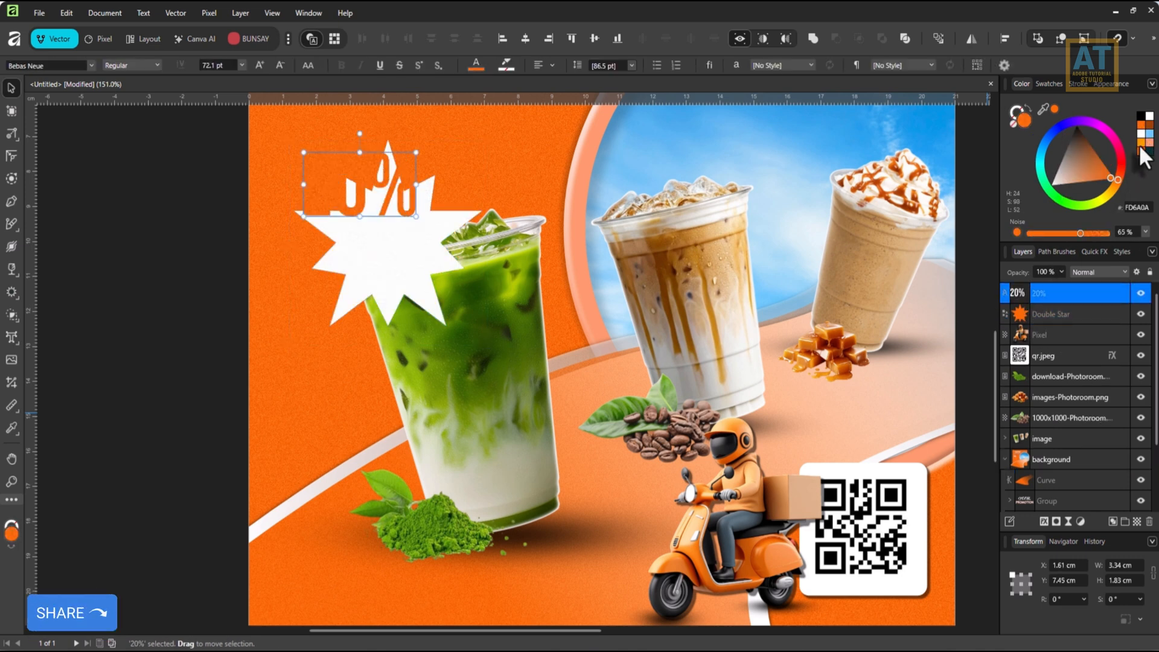
pyautogui.click(1141, 143)
# Centre the 20% text on the star horizontally and vertically, and shrink the text to about 2.39 cm wide.
pyautogui.keyDown('shift'); pyautogui.click(1055, 310); pyautogui.keyUp('shift')
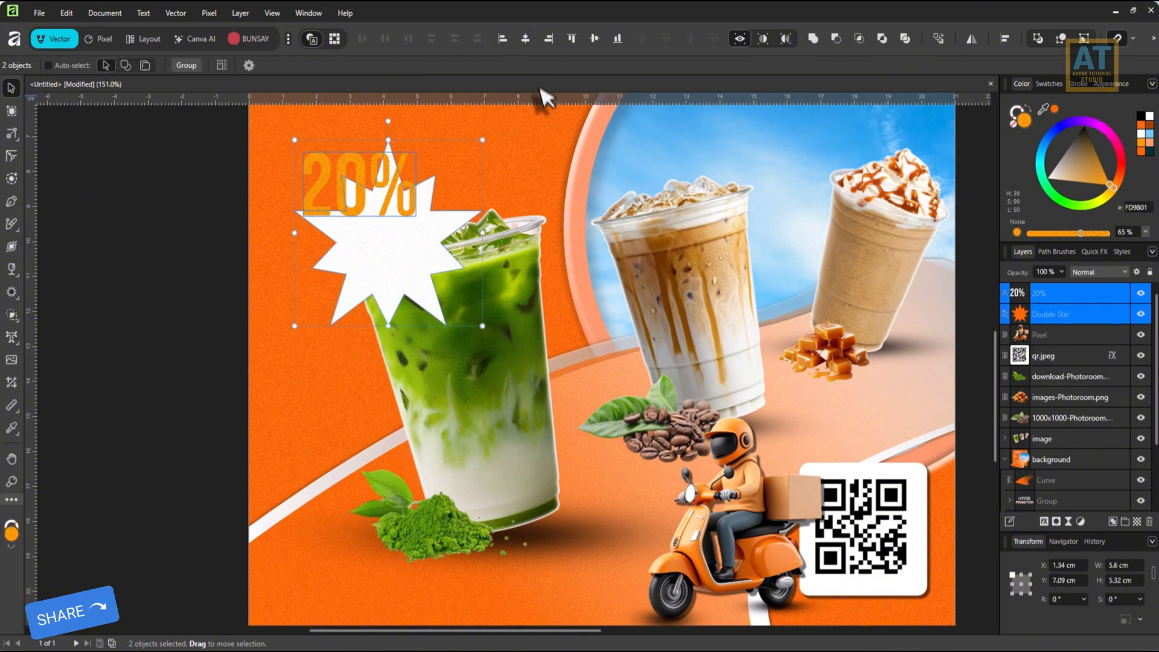
pyautogui.click(526, 39)
pyautogui.click(595, 38)
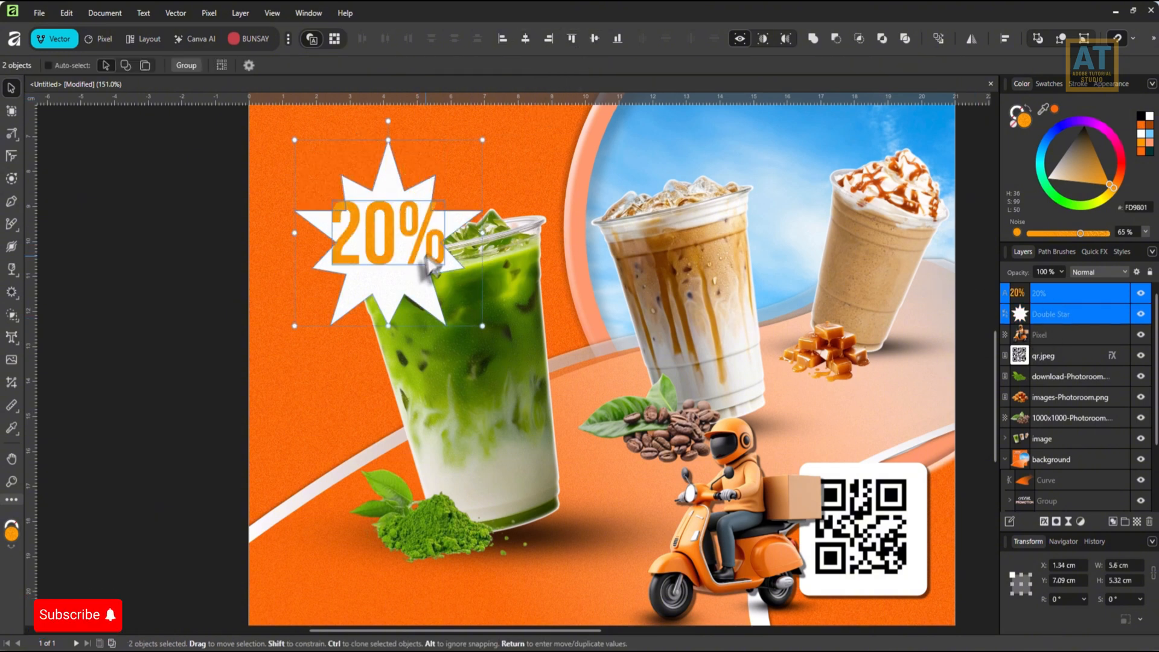
pyautogui.click(1040, 293)
pyautogui.moveTo(448, 266); pyautogui.dragTo(417, 251)
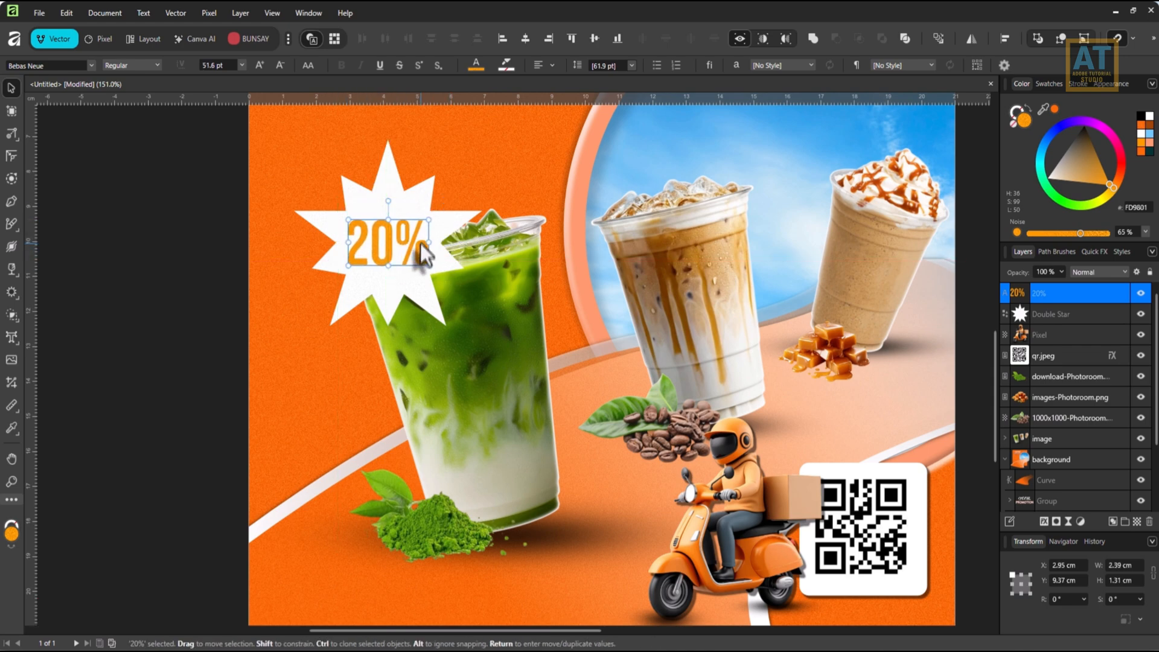
# Scale the star and 20% text together to about 4.01 cm wide and place them on the blue circle above the right-hand drinks.
pyautogui.keyDown('shift'); pyautogui.click(1025, 311); pyautogui.keyUp('shift')
pyautogui.scroll(-3, 430, 326)
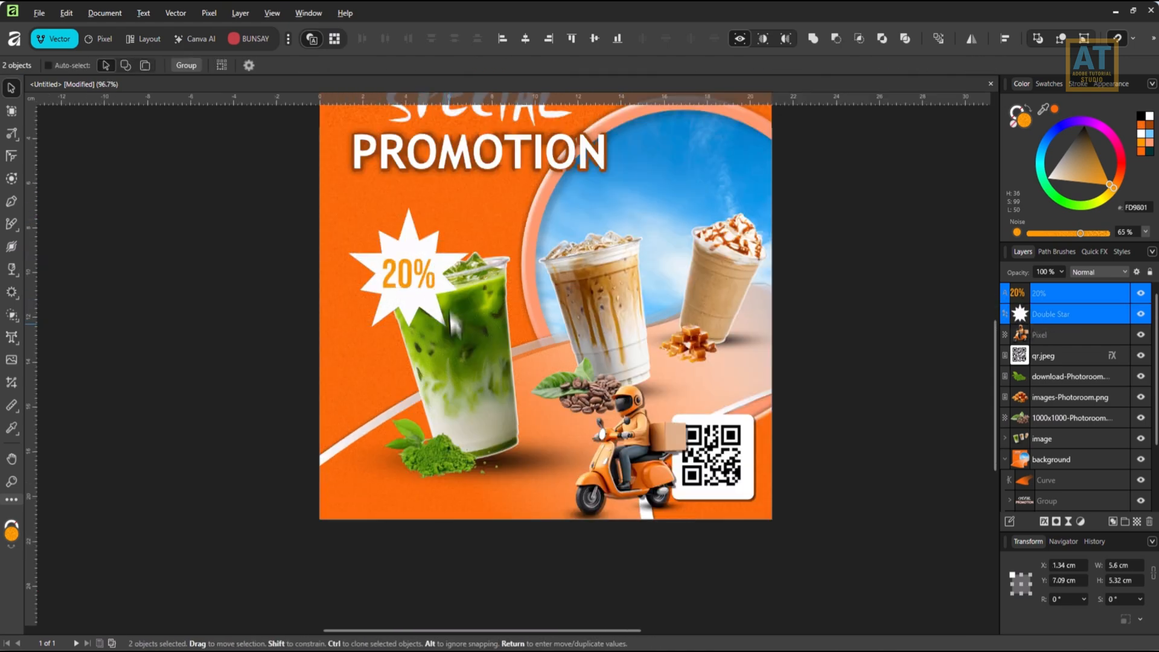
pyautogui.moveTo(430, 326); pyautogui.dragTo(546, 271)
pyautogui.moveTo(506, 227); pyautogui.dragTo(664, 192)
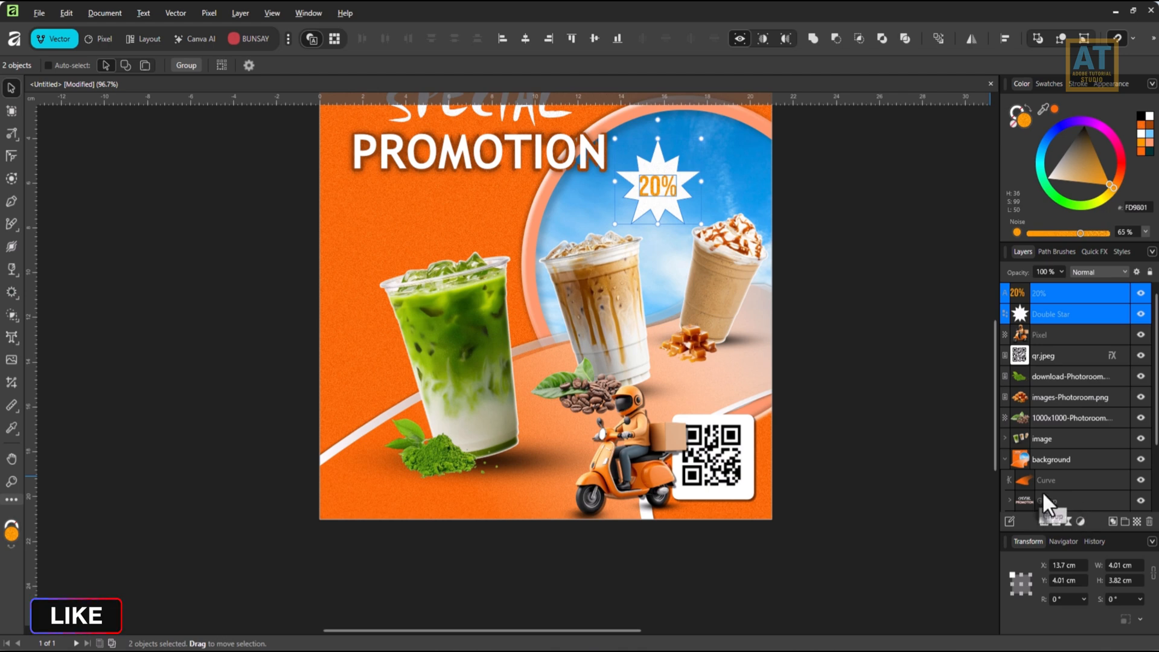
# Group the star with the 20% text and enable the 3D layer effect on the group.
pyautogui.hotkey('ctrl', 'g')
pyautogui.click(1044, 521)
pyautogui.click(667, 163)
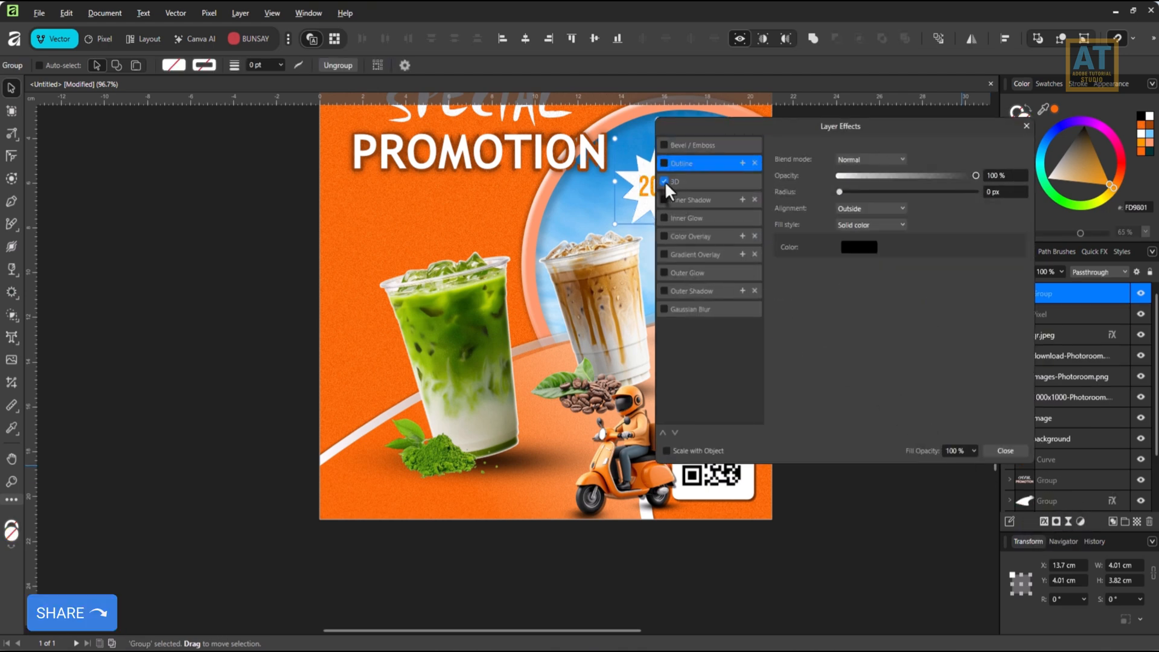
pyautogui.moveTo(732, 127); pyautogui.dragTo(526, 286)
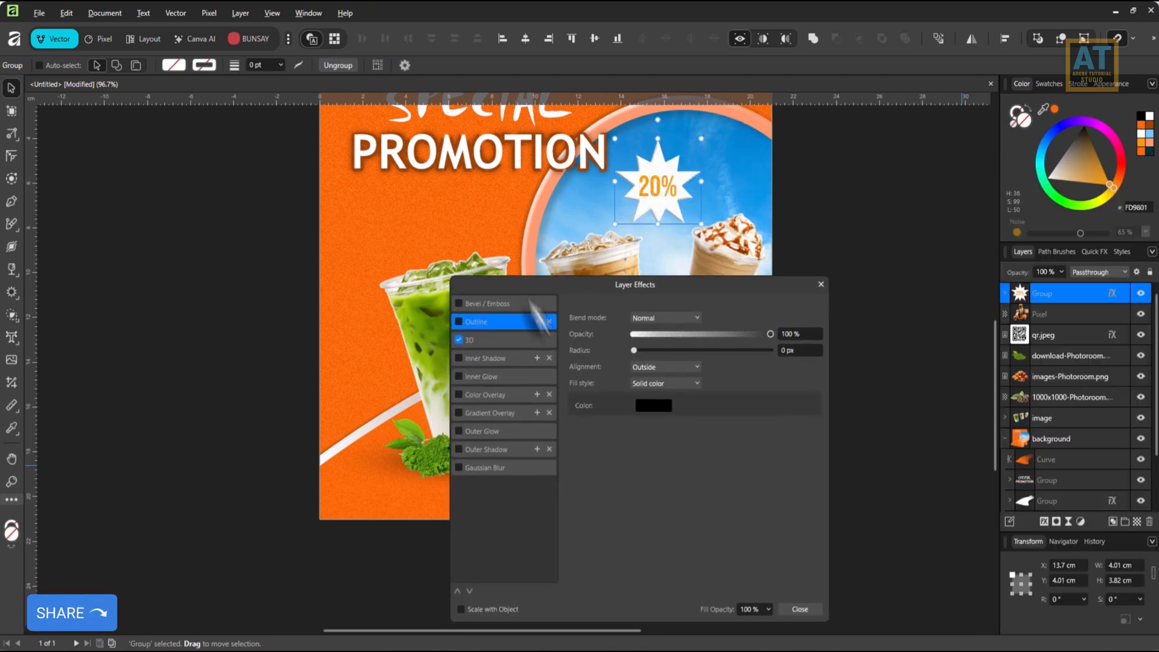
# Give the star badge group a Multiply outer shadow with 50% opacity, 29 px radius and 9.4 px offset.
pyautogui.click(477, 465)
pyautogui.click(457, 449)
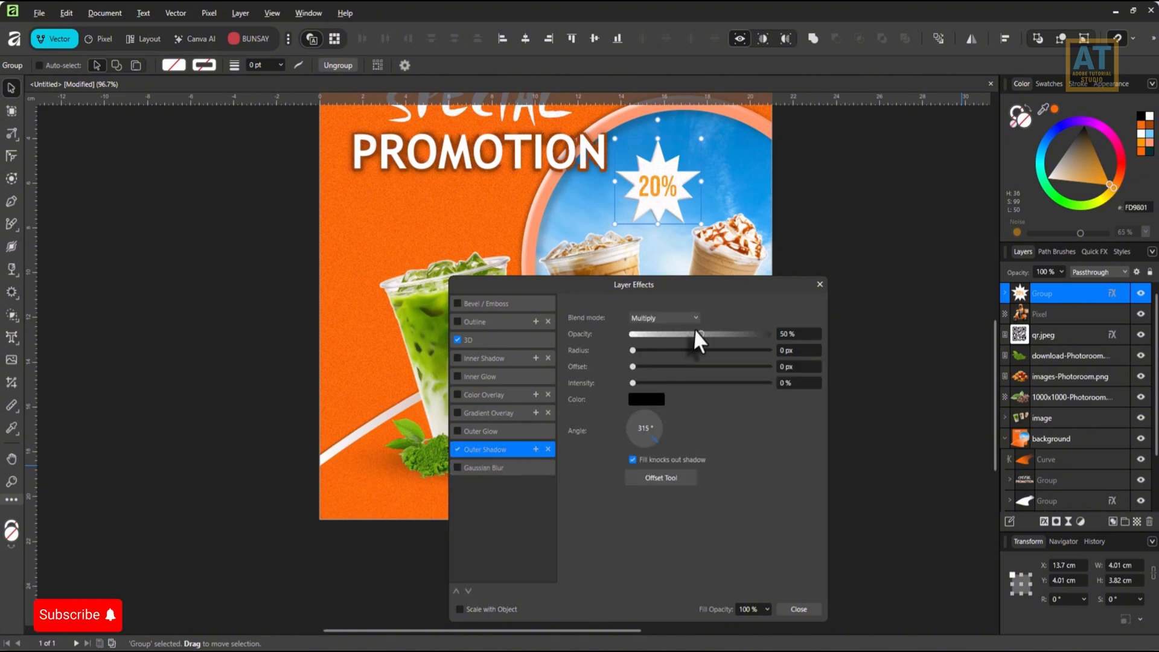
pyautogui.moveTo(699, 351)
pyautogui.mouseDown()
pyautogui.moveTo(771, 352)
pyautogui.moveTo(712, 349)
pyautogui.moveTo(690, 367)
pyautogui.mouseUp()
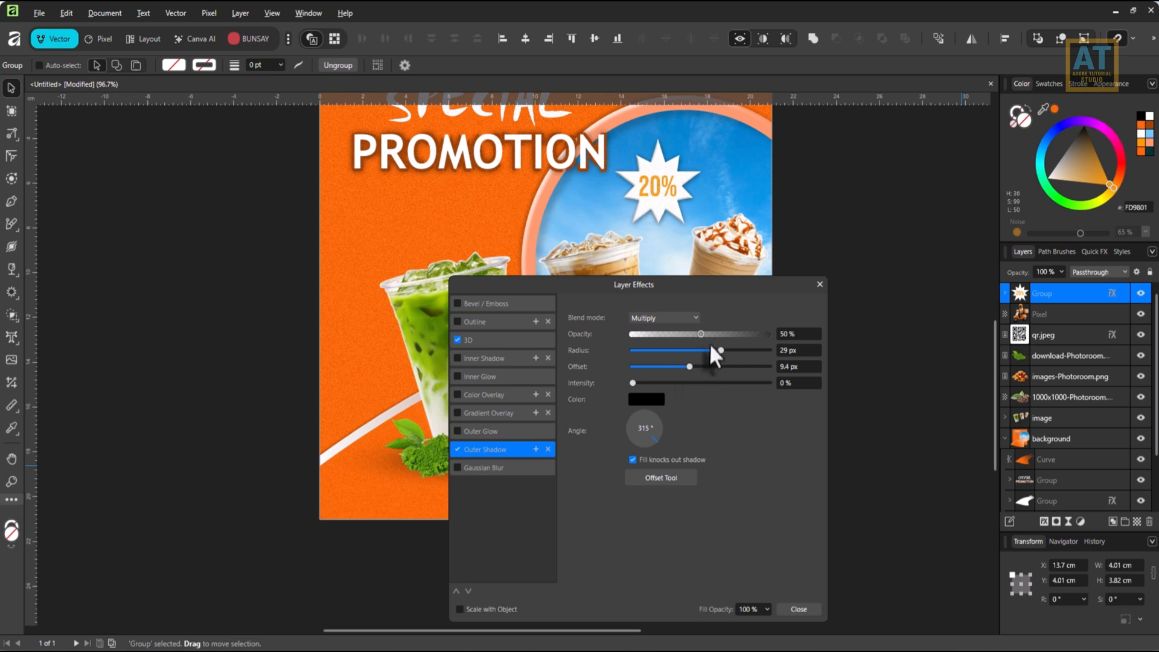
pyautogui.click(798, 609)
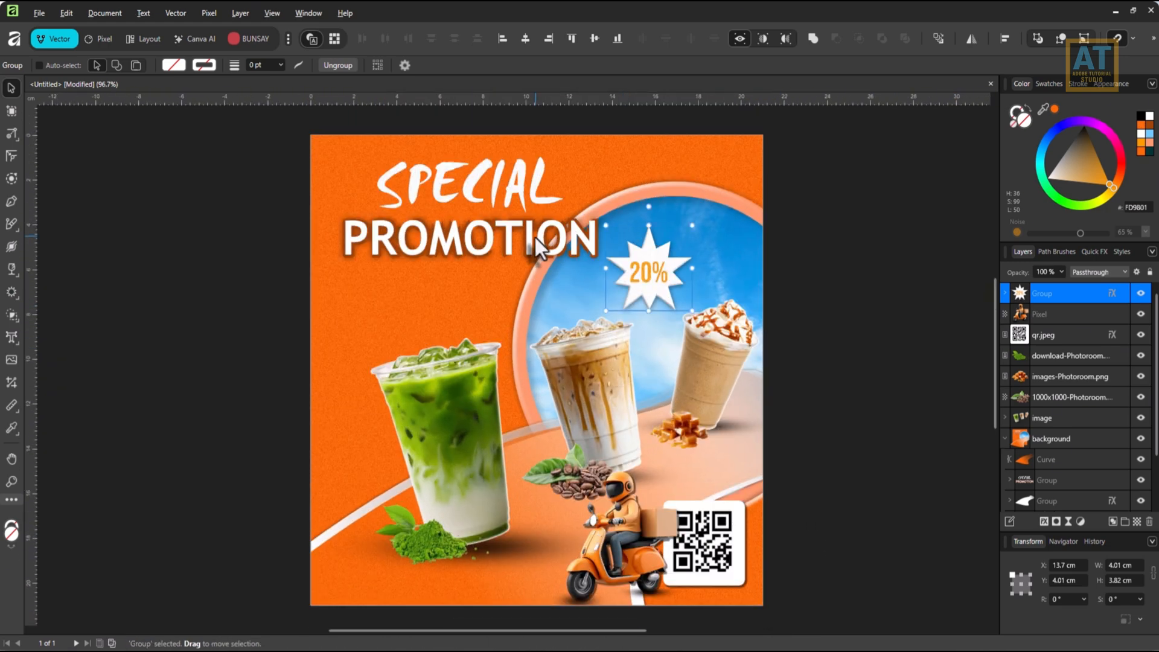
# Place the leaves image 2.png across the whole poster.
pyautogui.scroll(-1, 526, 263)
pyautogui.moveTo(528, 290); pyautogui.dragTo(530, 261)
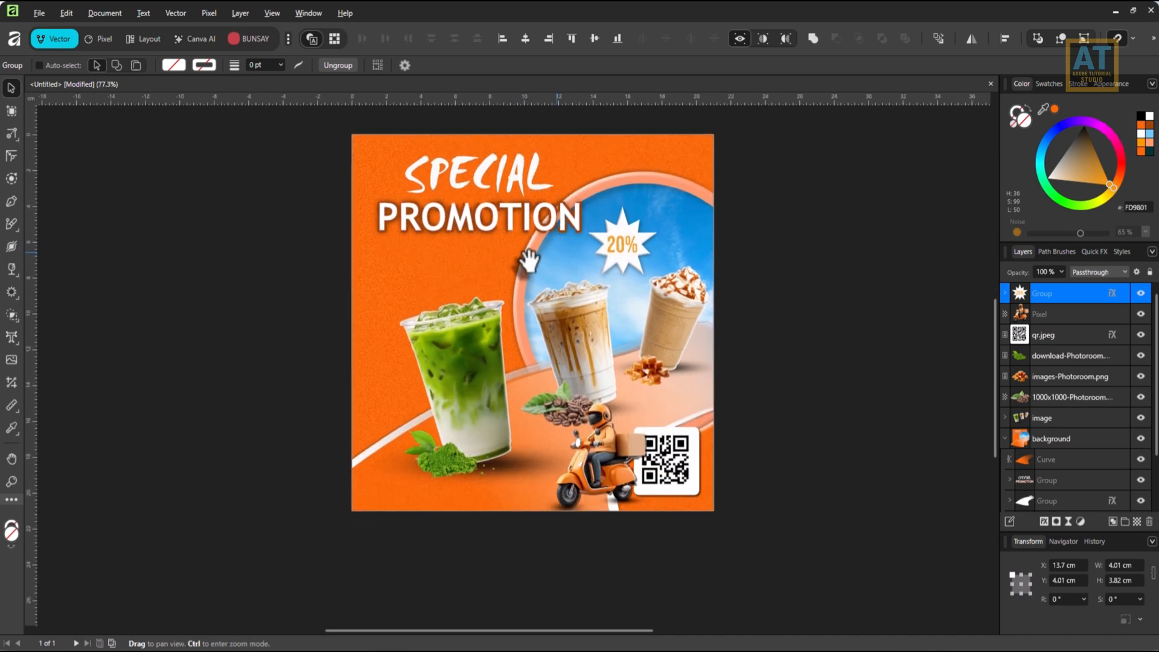
pyautogui.scroll(2, 529, 261)
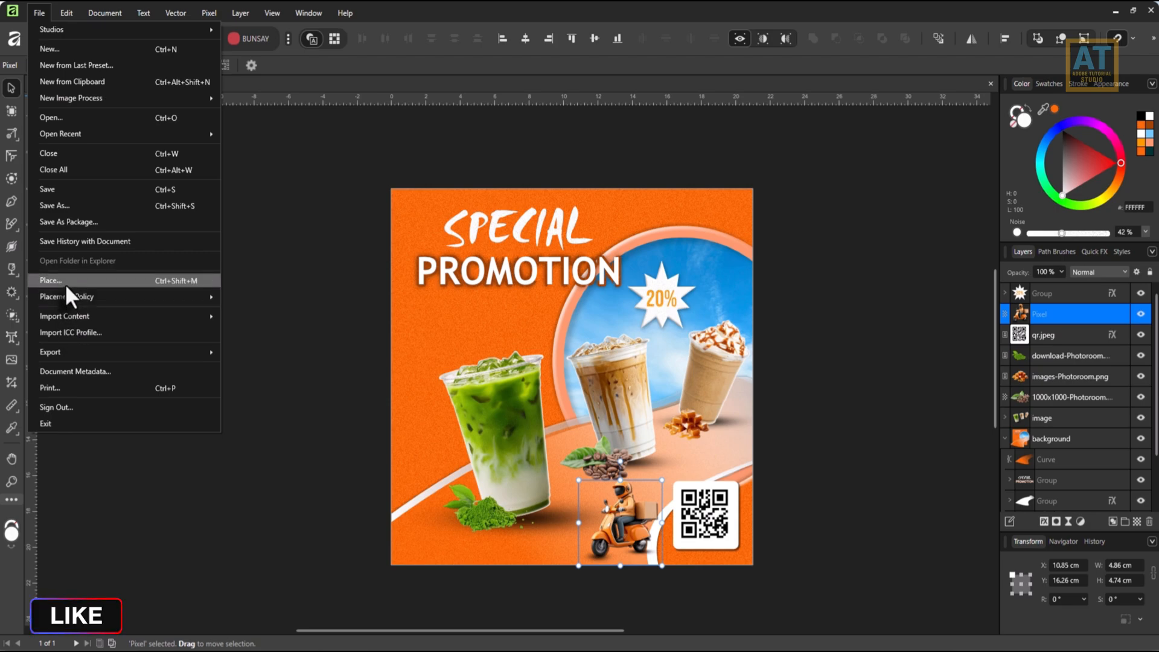
pyautogui.click(65, 281)
pyautogui.doubleClick(205, 117)
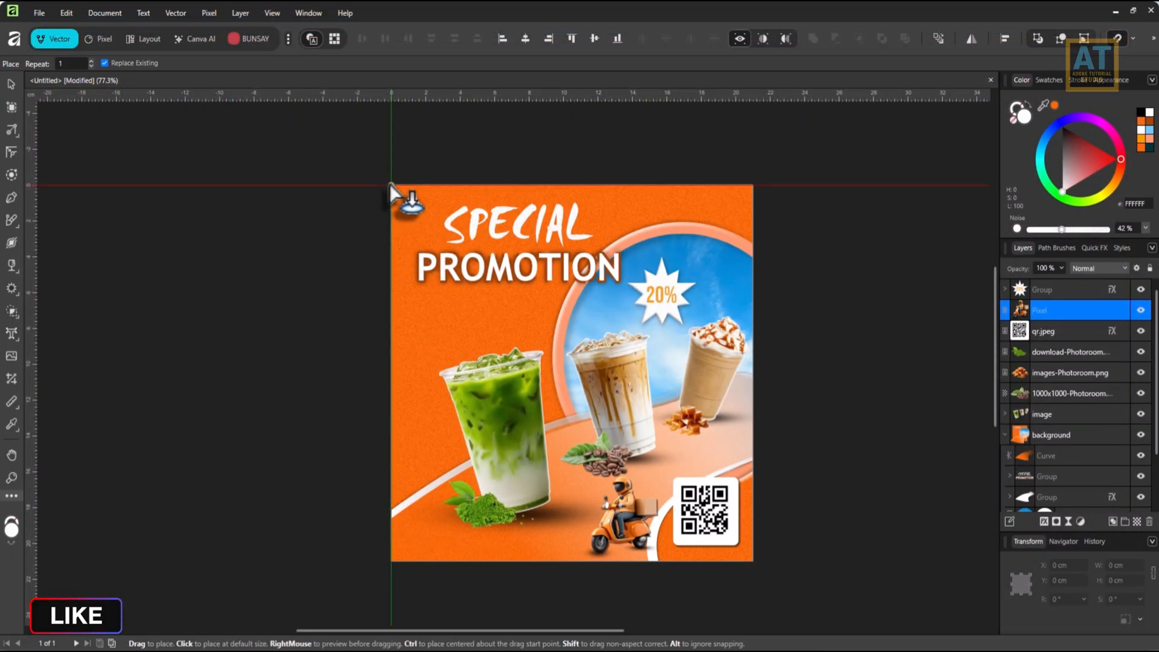
pyautogui.moveTo(390, 185); pyautogui.dragTo(811, 544)
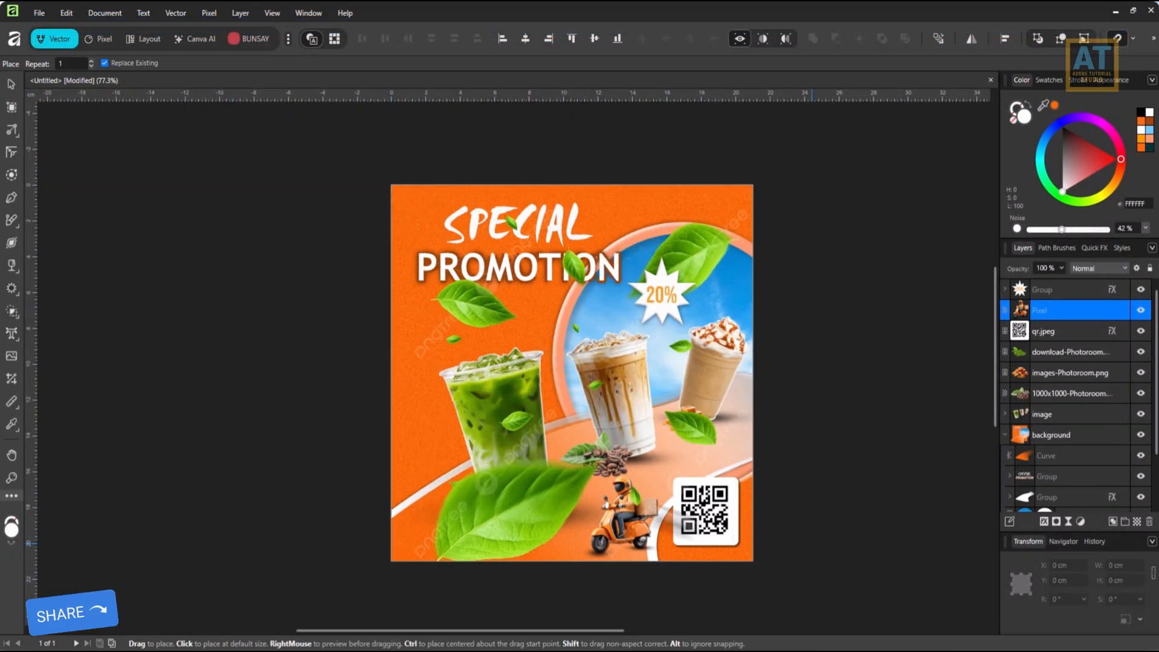
# Enlarge the leaves image to about 39.21 cm square and position it so the large leaves frame the poster's edges.
pyautogui.moveTo(812, 366); pyautogui.dragTo(901, 396)
pyautogui.moveTo(582, 512); pyautogui.dragTo(498, 552)
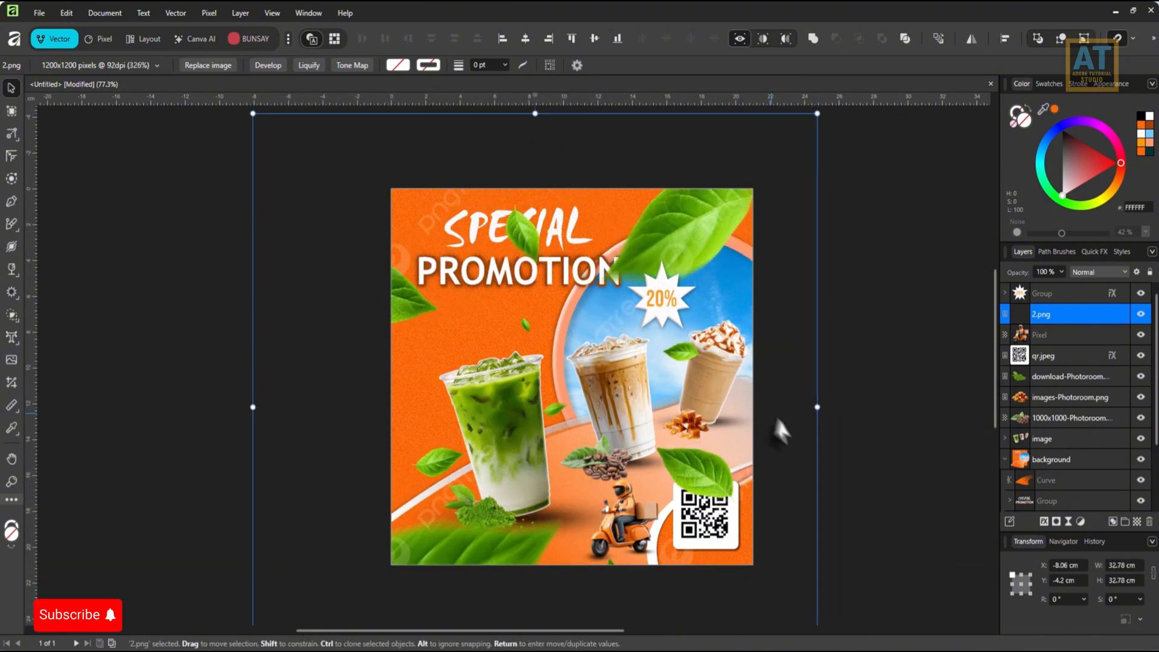
pyautogui.moveTo(817, 407); pyautogui.dragTo(928, 407)
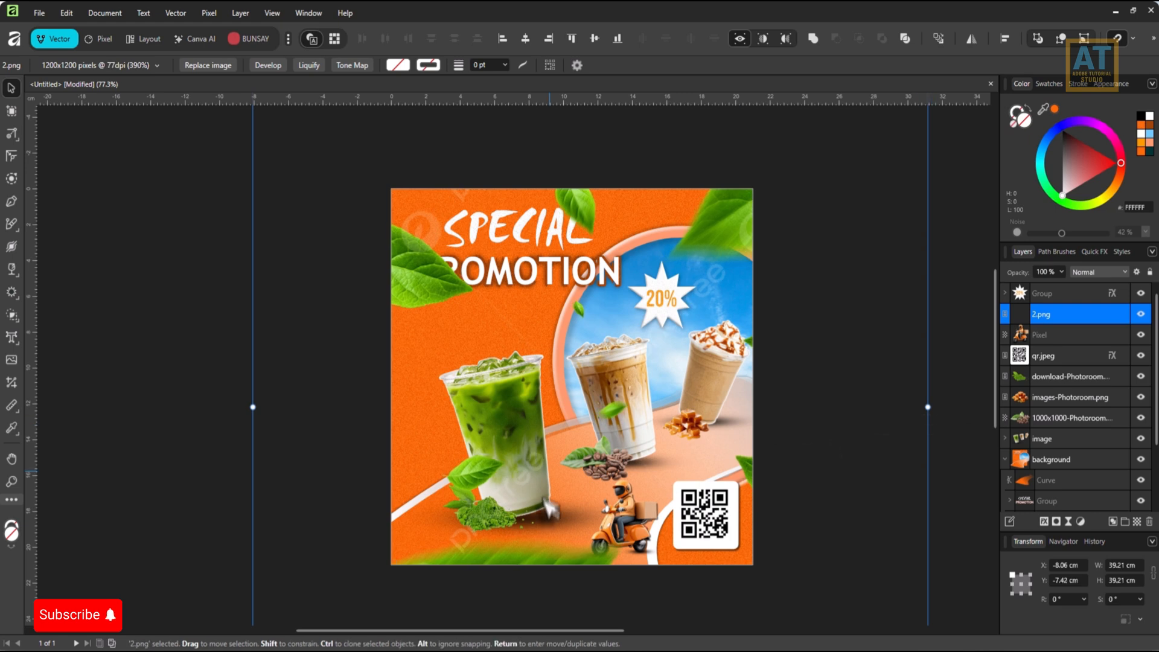
pyautogui.moveTo(515, 547); pyautogui.dragTo(497, 528)
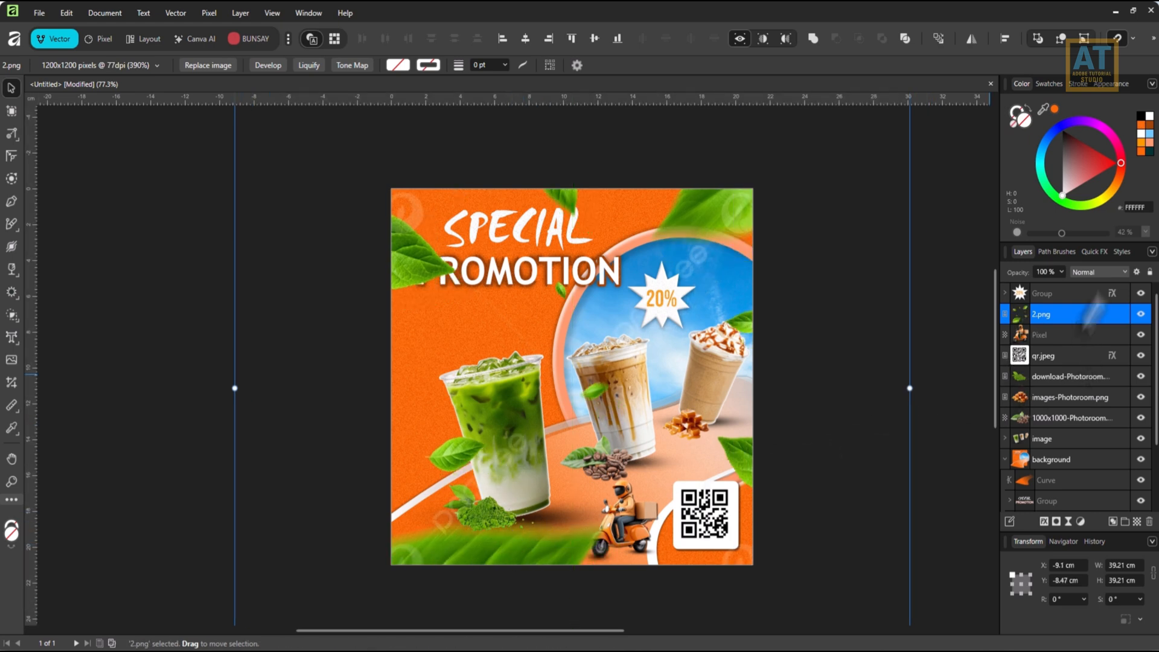
# Apply a live Gaussian Blur with a 21.5 px radius to the 2.png leaves image.
pyautogui.click(1065, 520)
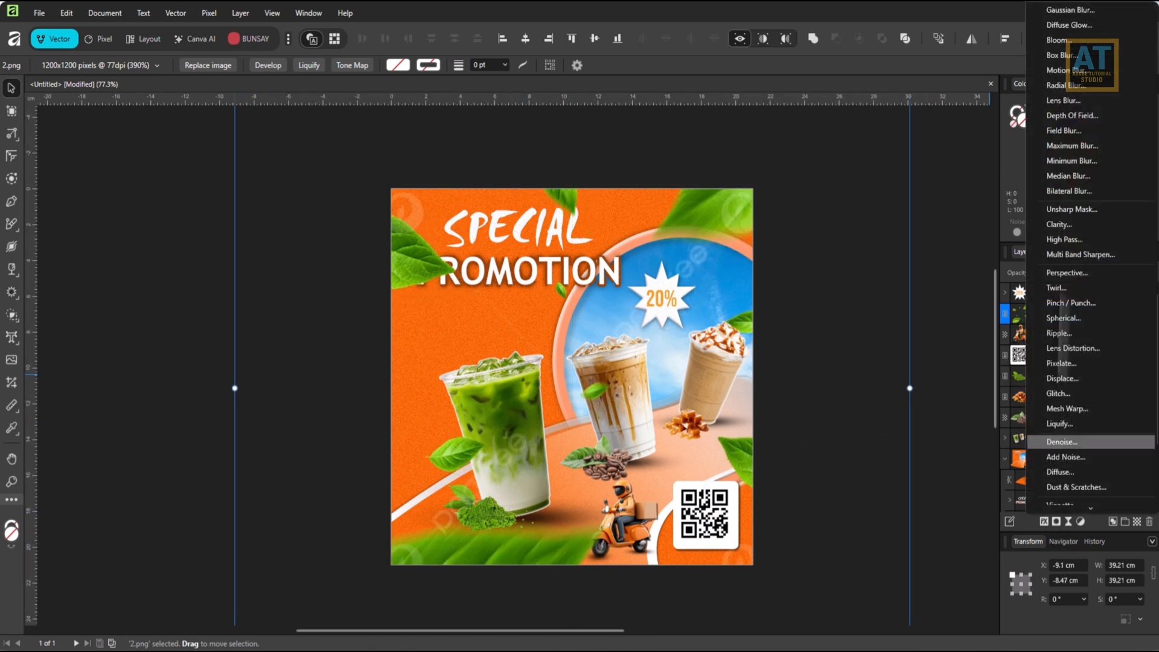
pyautogui.click(1061, 12)
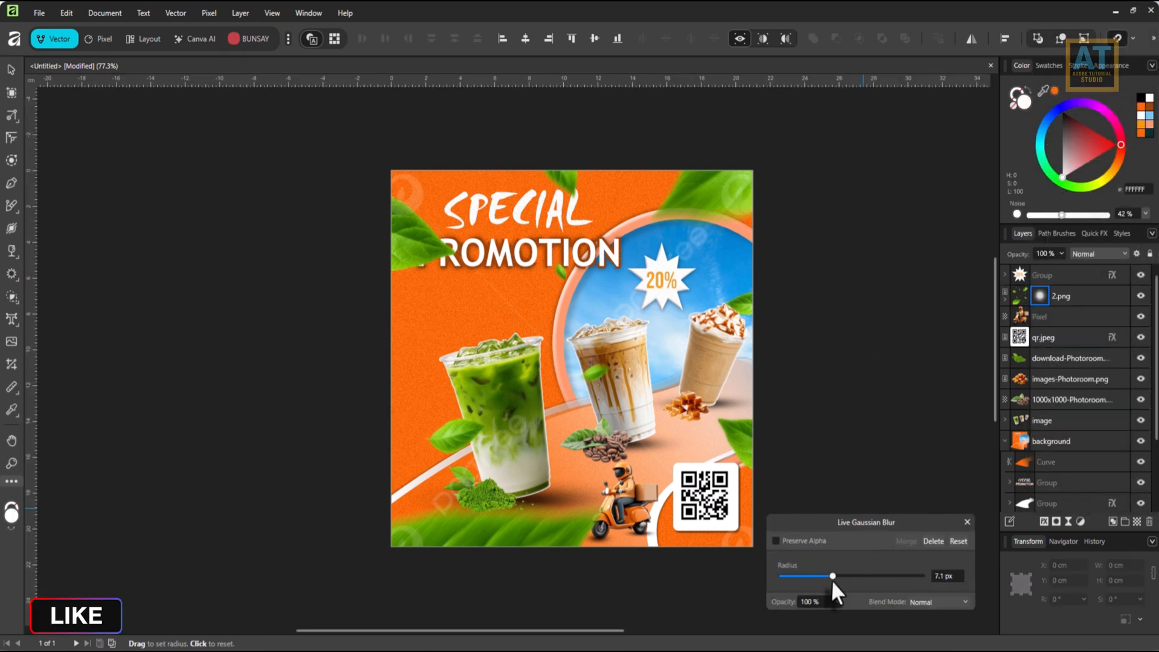
pyautogui.moveTo(855, 577); pyautogui.dragTo(862, 578)
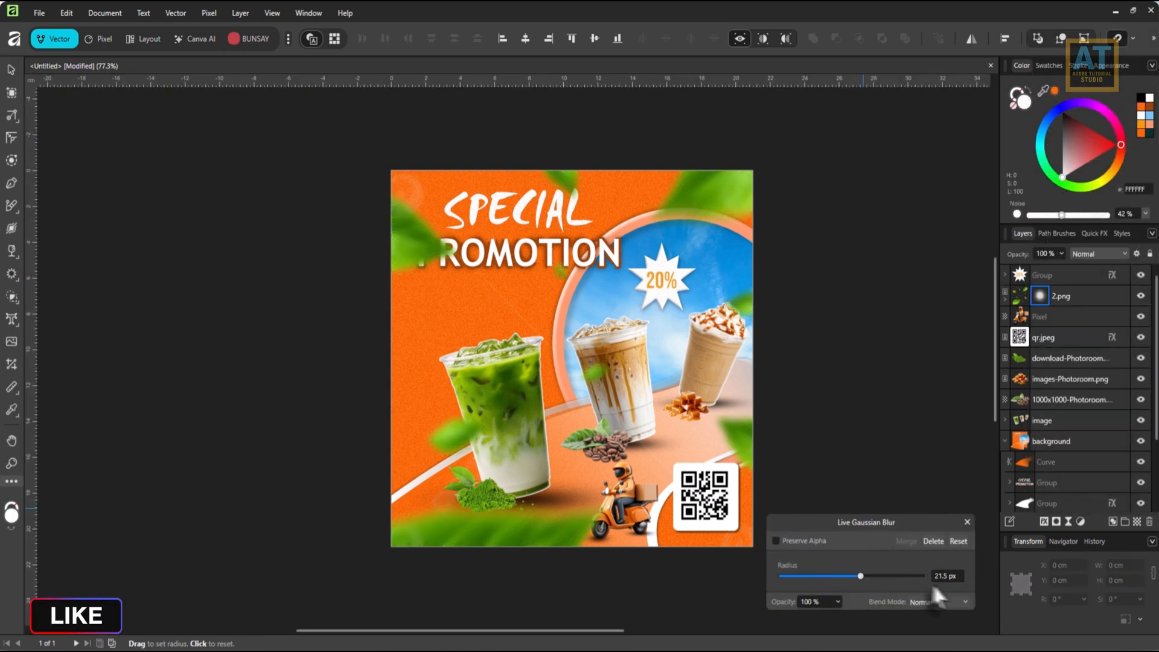
pyautogui.click(964, 526)
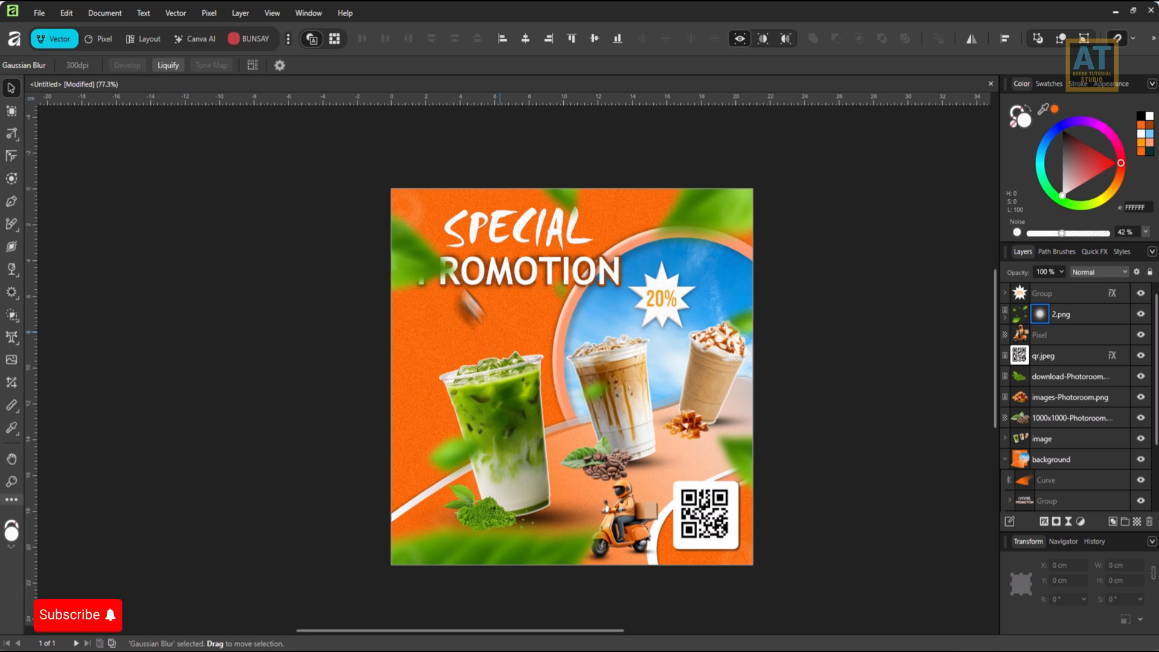
pyautogui.click(410, 266)
pyautogui.moveTo(409, 265); pyautogui.dragTo(398, 210)
pyautogui.hotkey('ctrl', 'z')
# Narrow the 2.png leaves image to about 33.87 cm wide and move it to about X -6.56 cm, Y -4.5 cm.
pyautogui.keyDown('ctrl'); pyautogui.click(1086, 315); pyautogui.keyUp('ctrl')
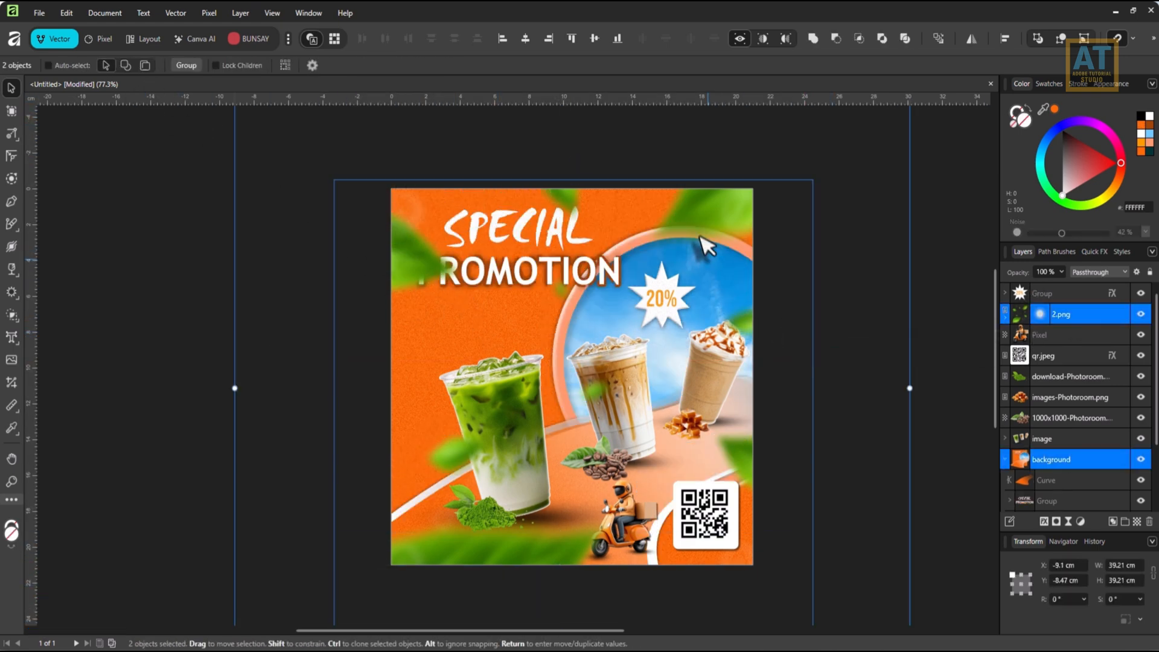
pyautogui.moveTo(727, 224); pyautogui.dragTo(703, 228)
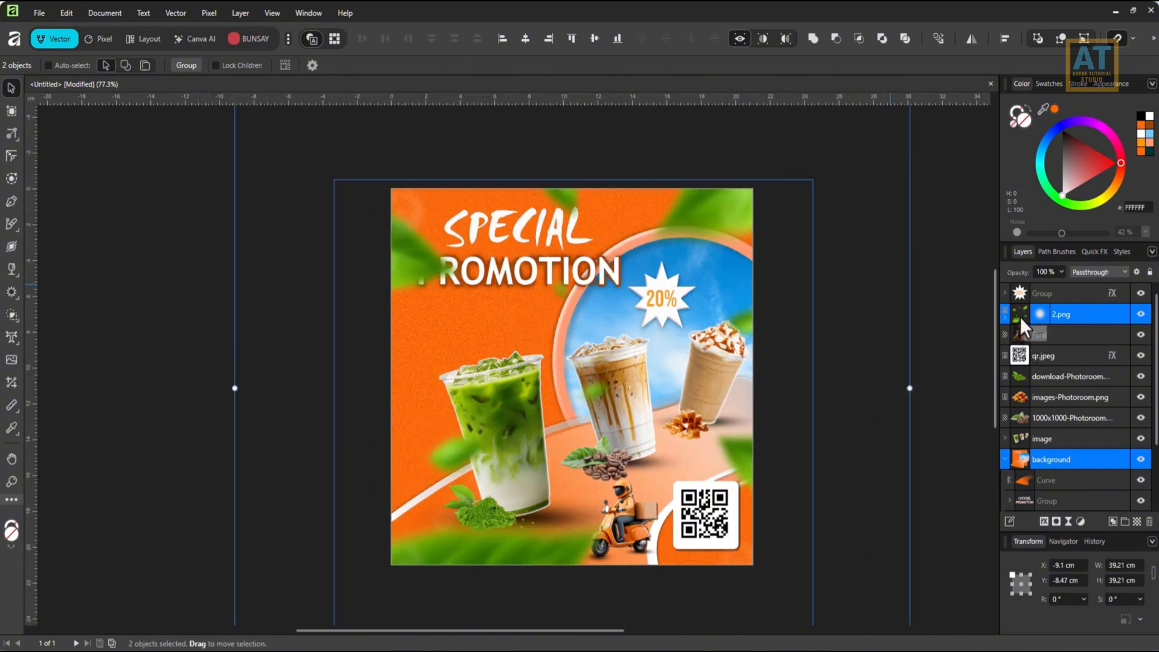
pyautogui.click(1065, 316)
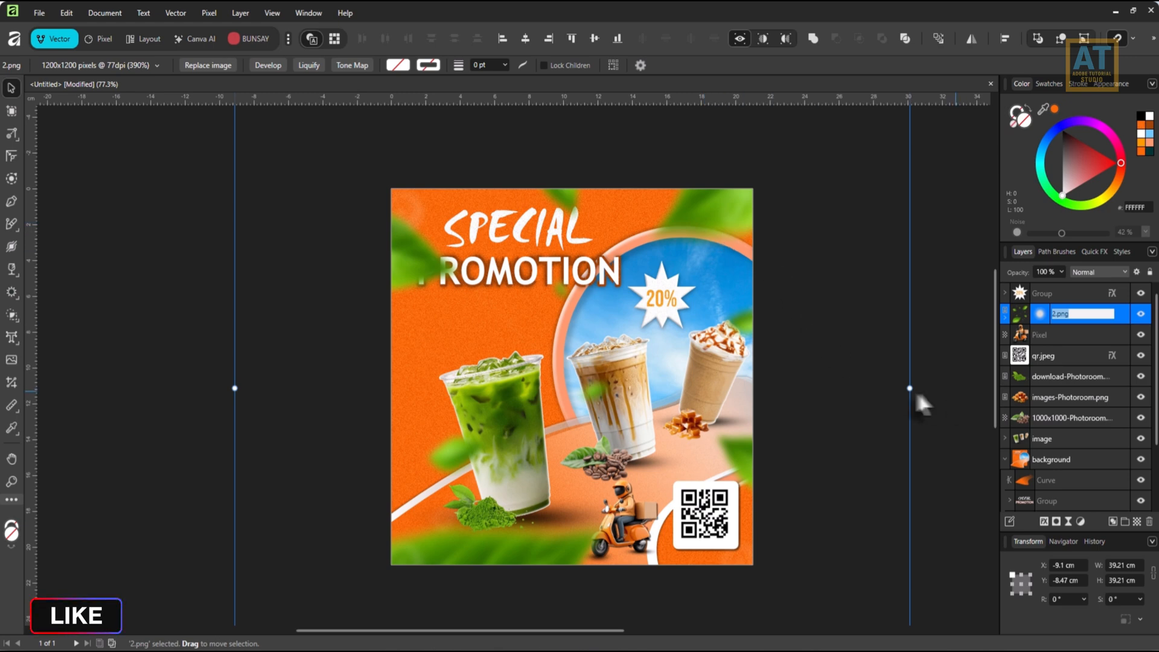
pyautogui.moveTo(721, 219); pyautogui.dragTo(687, 232)
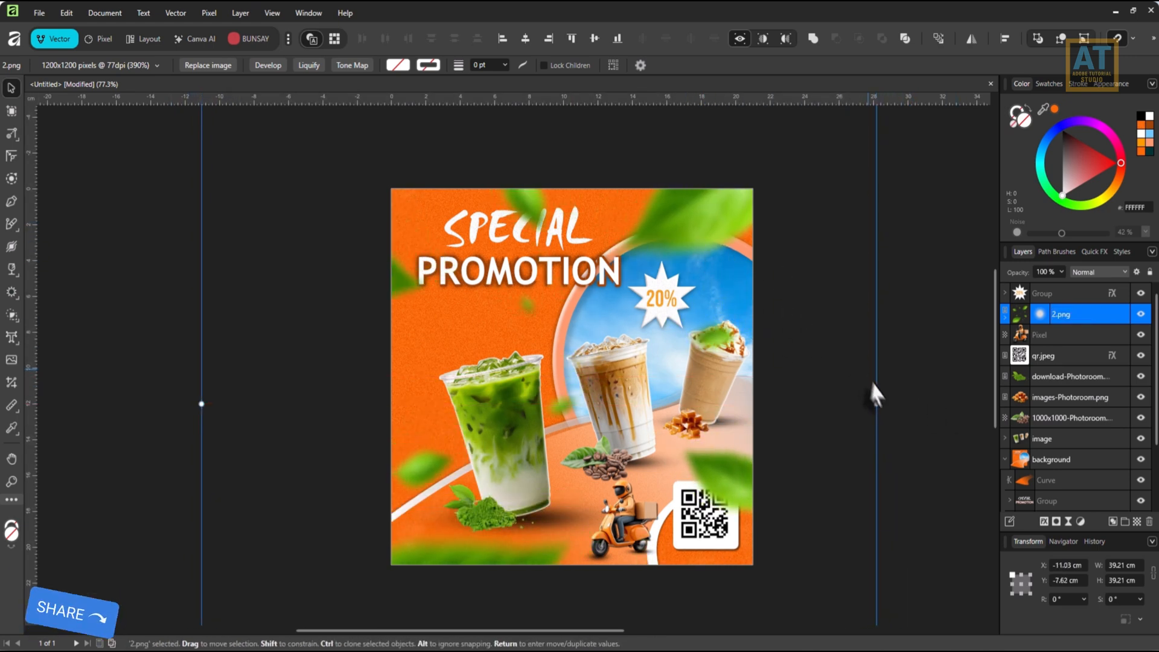
pyautogui.moveTo(876, 407); pyautogui.dragTo(831, 405)
pyautogui.moveTo(716, 502); pyautogui.dragTo(726, 443)
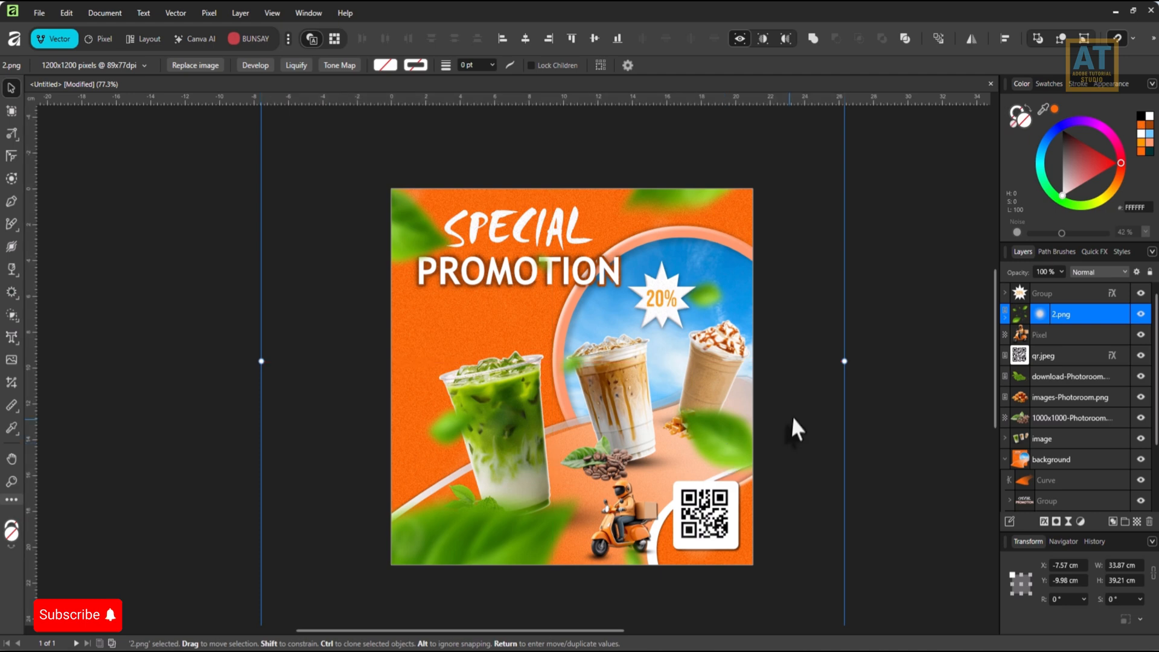
pyautogui.scroll(-2, 753, 398)
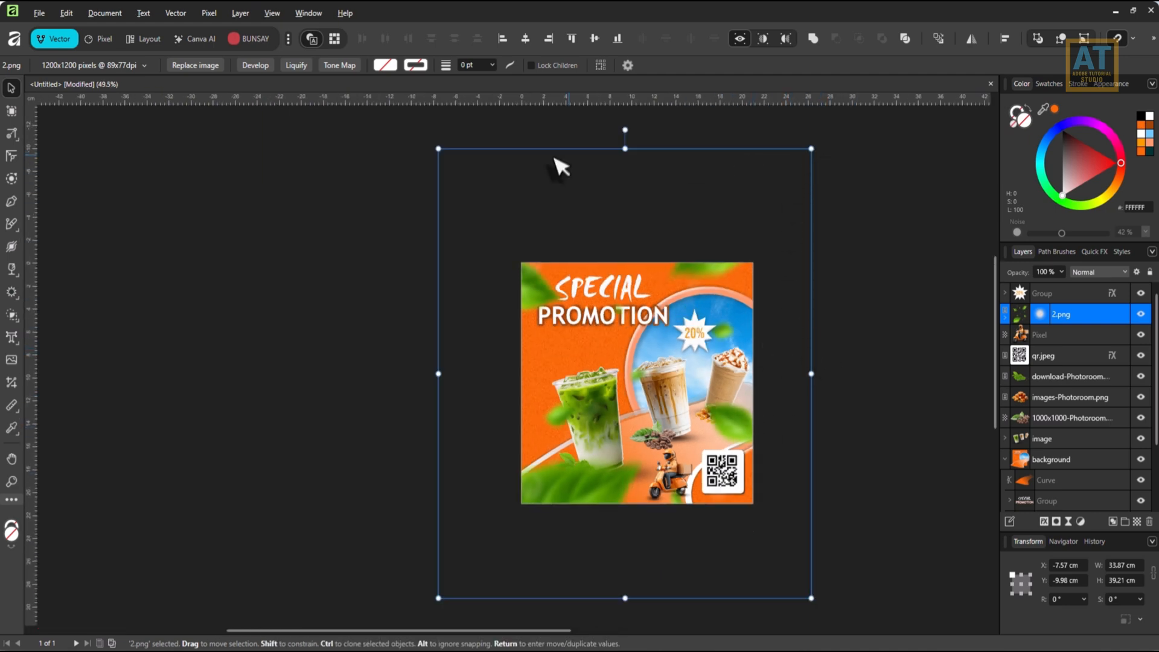
pyautogui.moveTo(532, 278); pyautogui.dragTo(543, 344)
pyautogui.scroll(2, 685, 479)
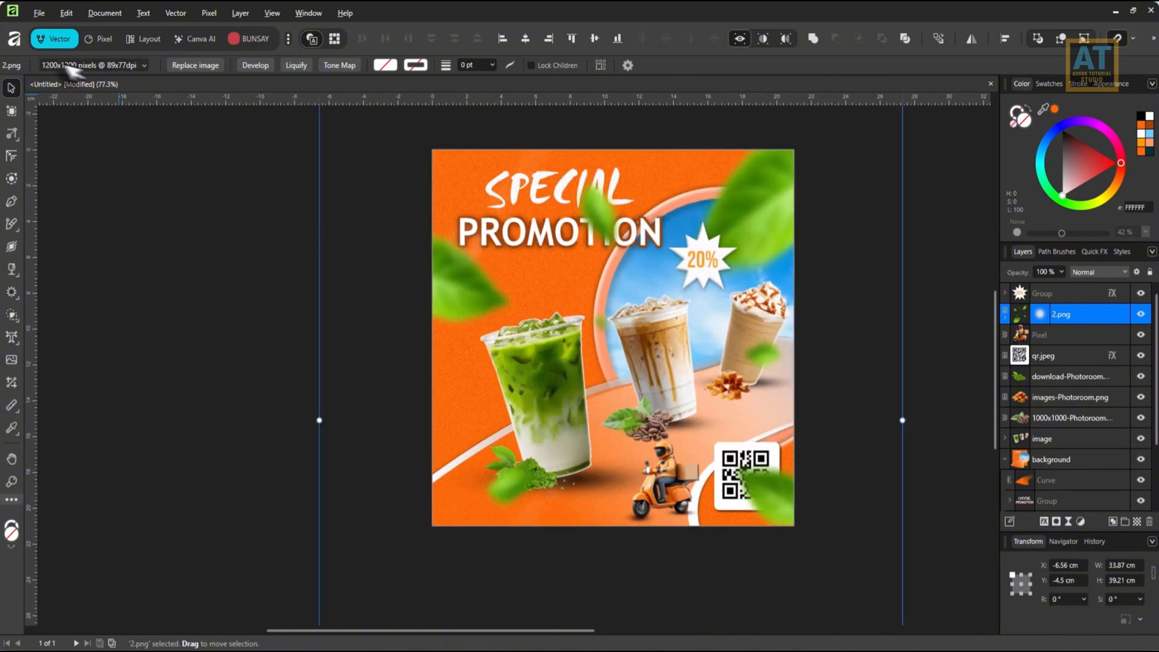
# Place the palm leaf image 3.png about 11.05 cm wide in the poster's lower-left corner and rotate it to -21°.
pyautogui.click(39, 12)
pyautogui.click(58, 277)
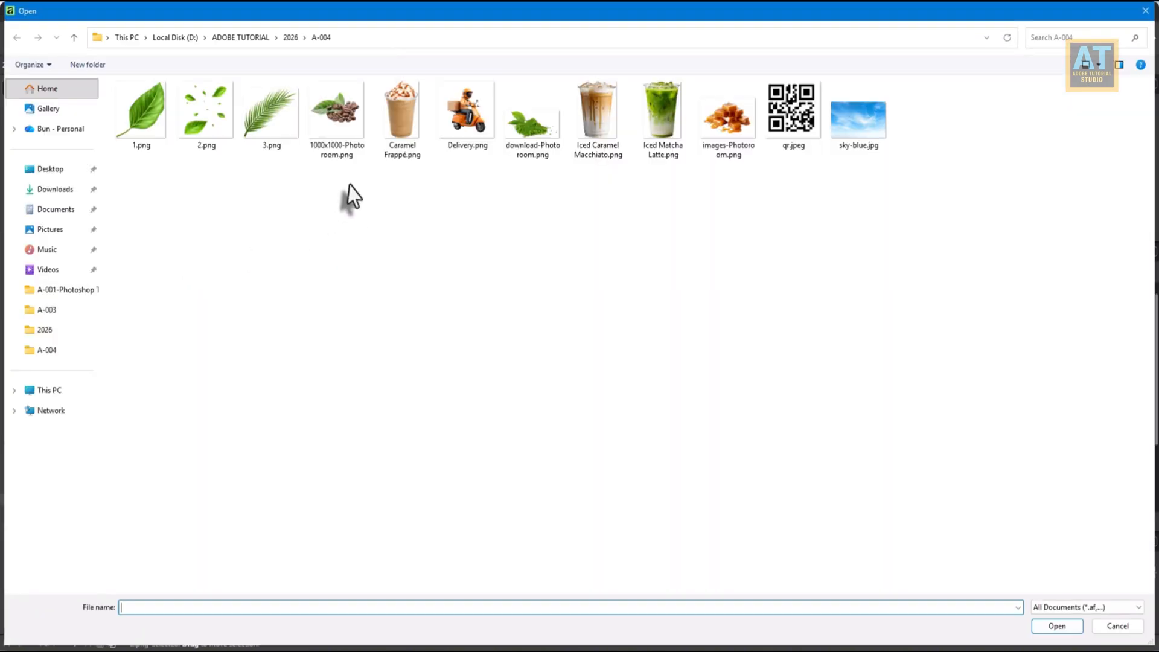
pyautogui.doubleClick(256, 135)
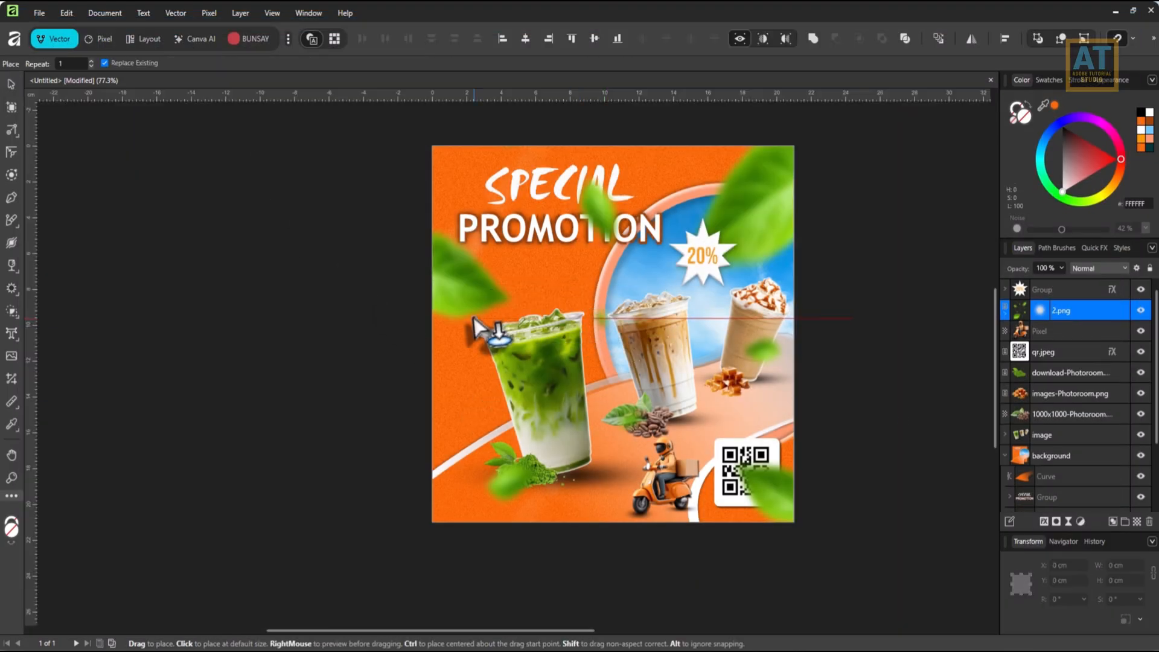
pyautogui.moveTo(474, 318); pyautogui.dragTo(665, 490)
pyautogui.moveTo(567, 370); pyautogui.dragTo(489, 483)
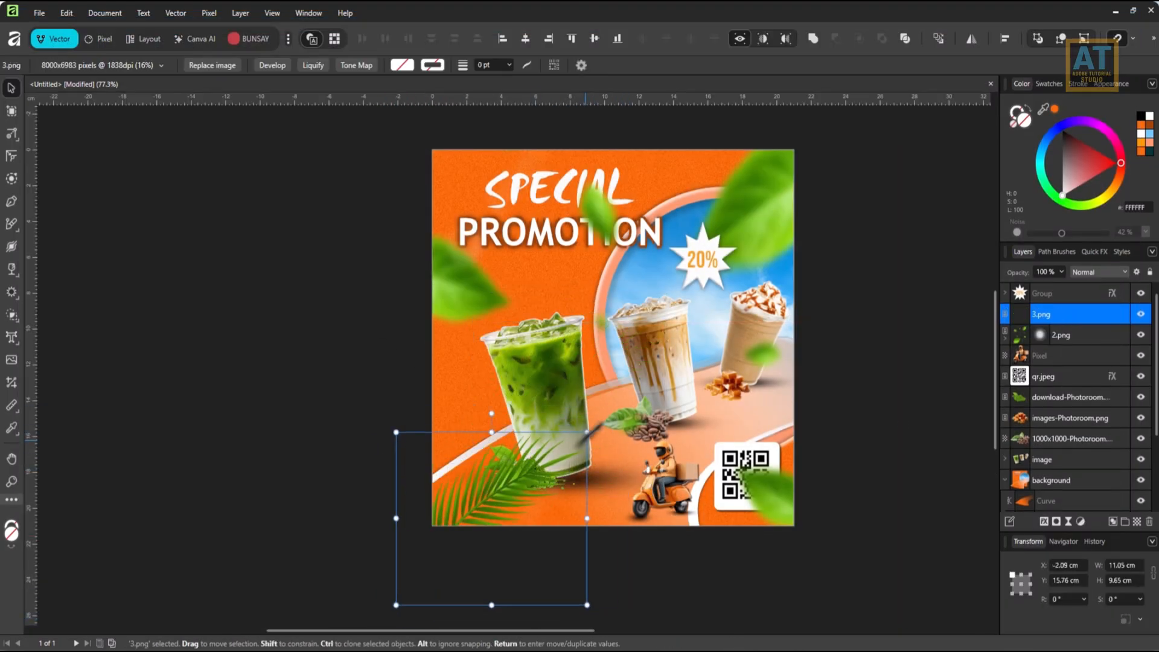
pyautogui.moveTo(598, 438); pyautogui.dragTo(613, 477)
pyautogui.moveTo(542, 499); pyautogui.dragTo(510, 525)
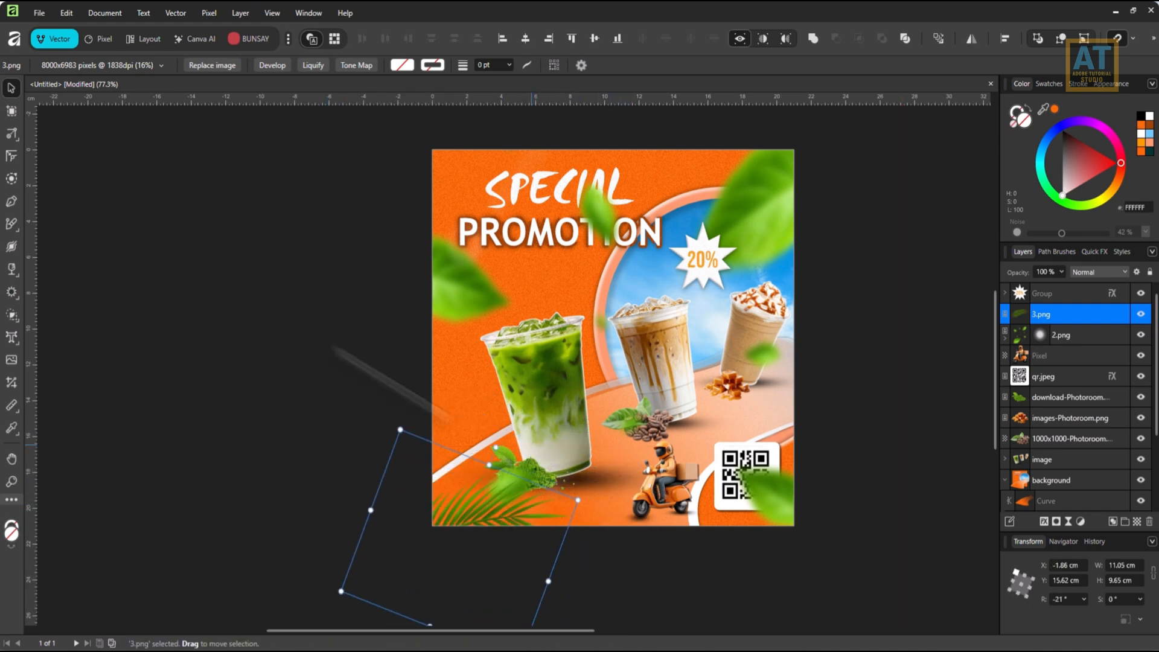
# Apply a live Gaussian Blur with a radius of about 6.7 px to the palm leaf.
pyautogui.click(1068, 519)
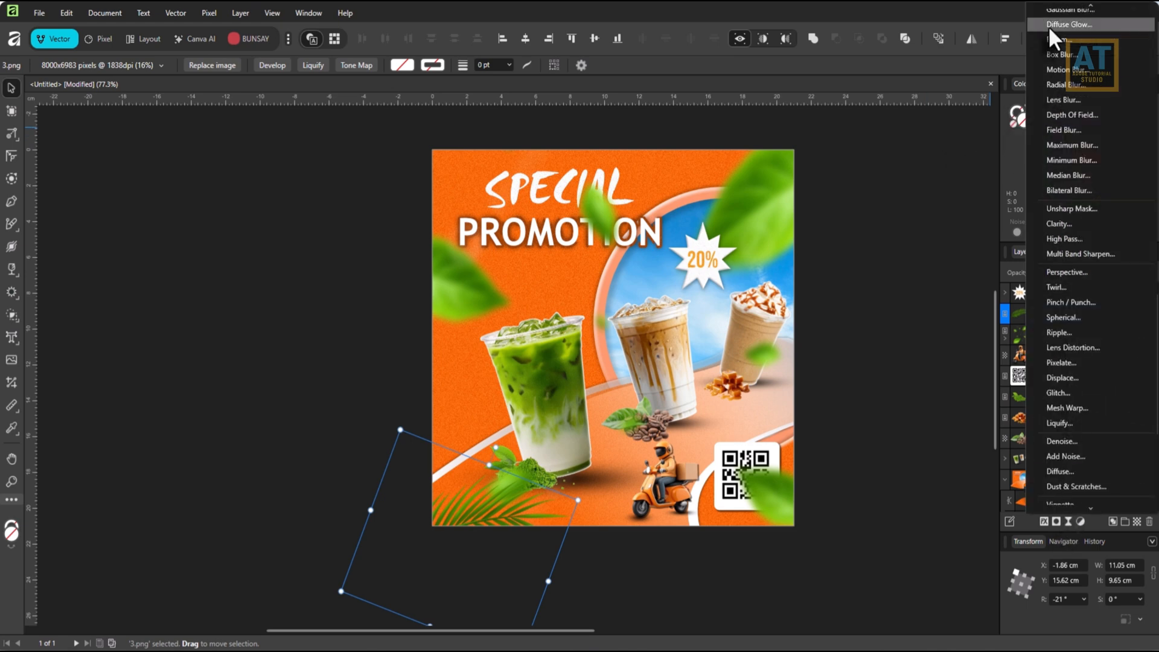
pyautogui.click(1062, 10)
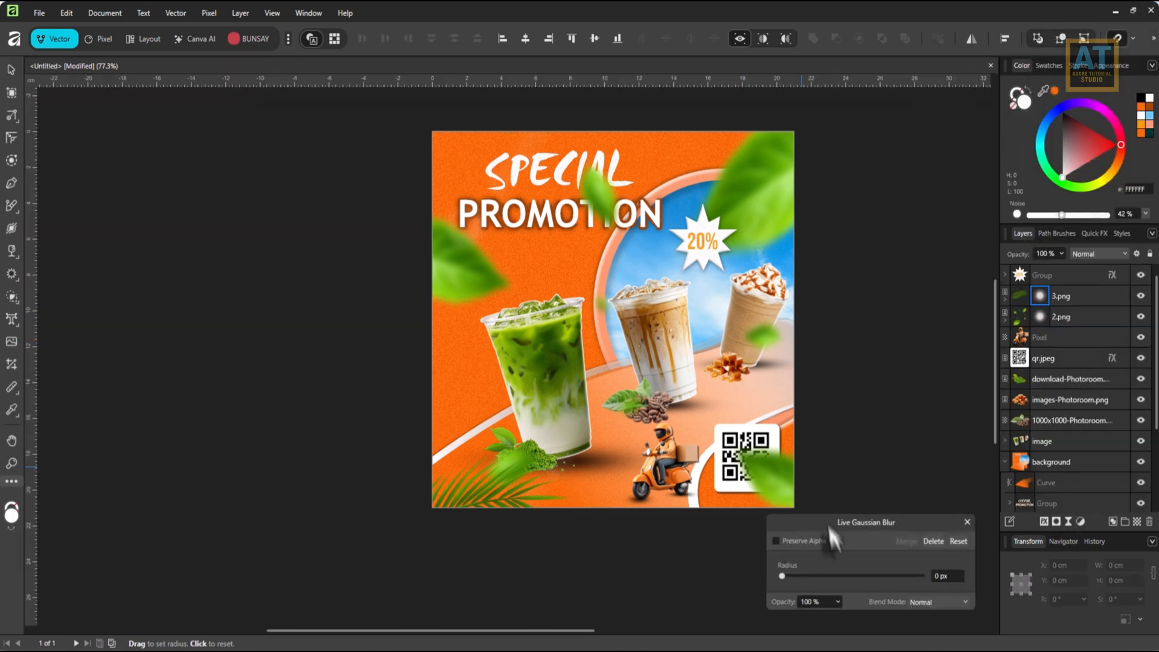
pyautogui.moveTo(846, 574); pyautogui.dragTo(838, 575)
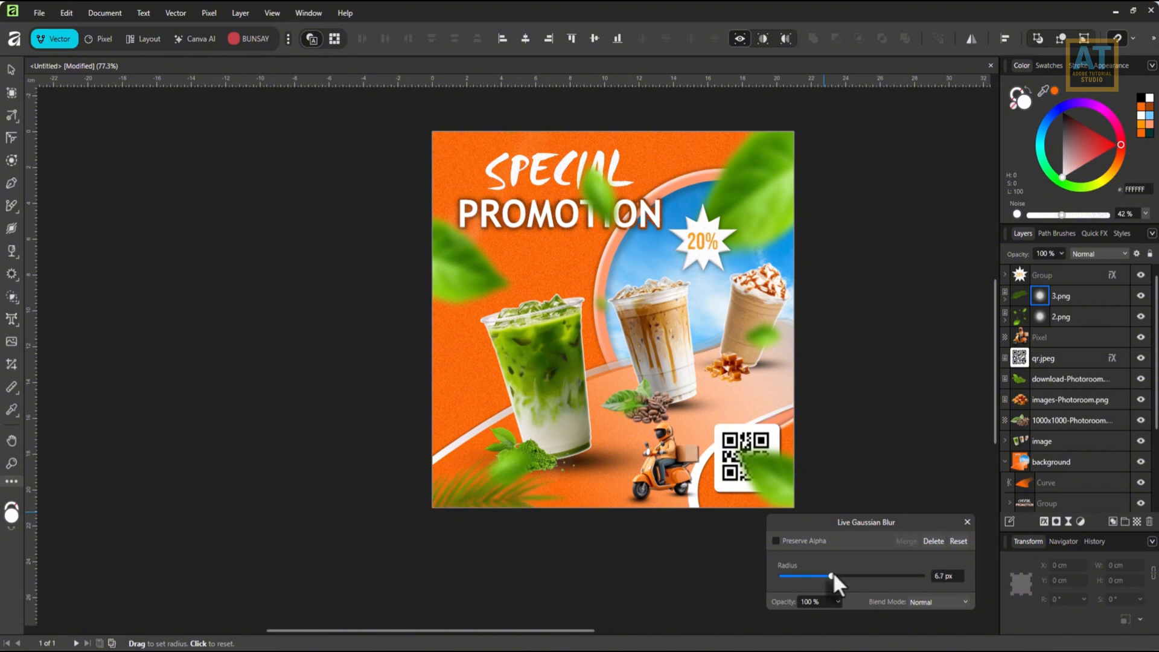
pyautogui.click(967, 522)
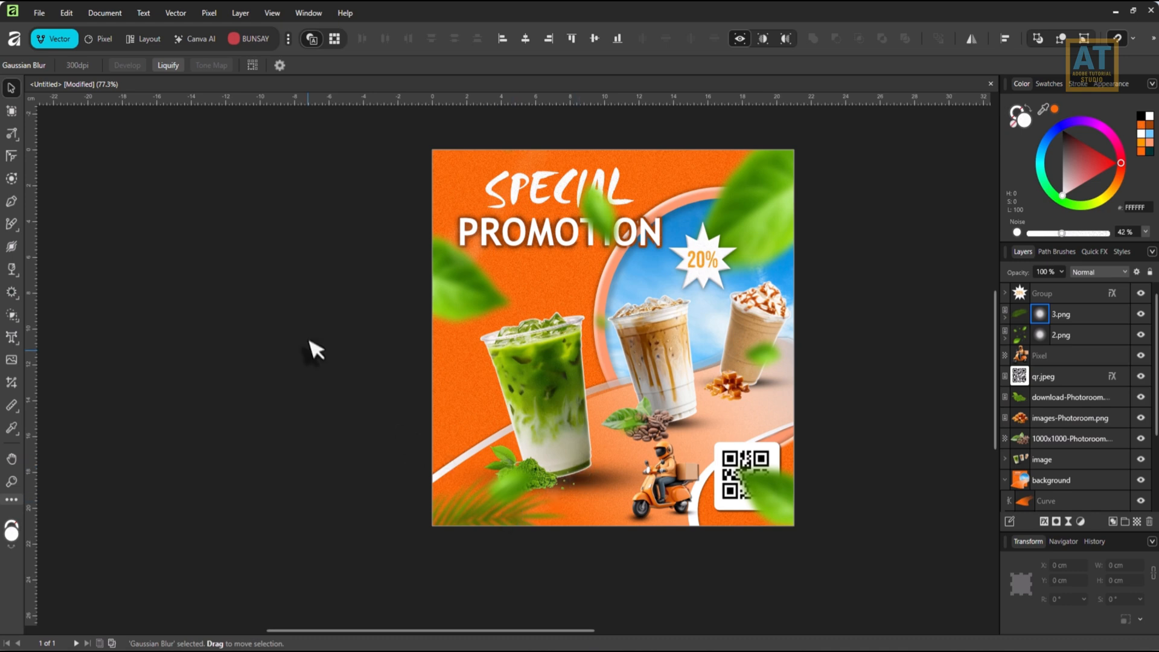
# Shrink the QR code to about 2.68 cm square beside the scooter and stack its layer above both leaf images.
pyautogui.scroll(2, 311, 349)
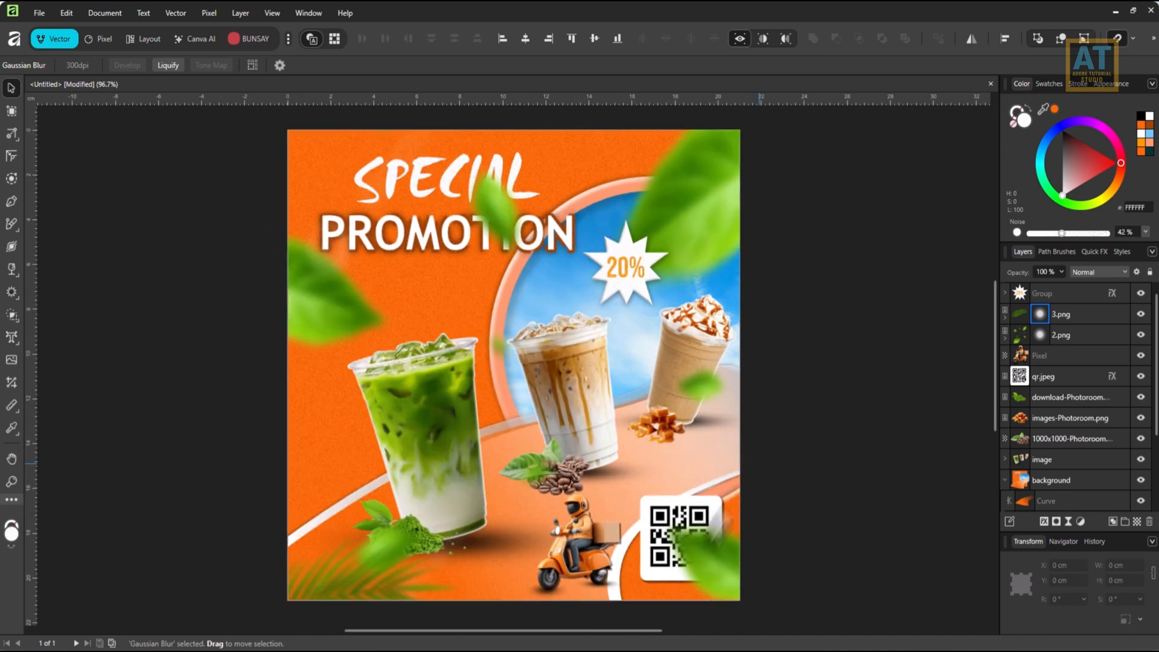
pyautogui.click(713, 511)
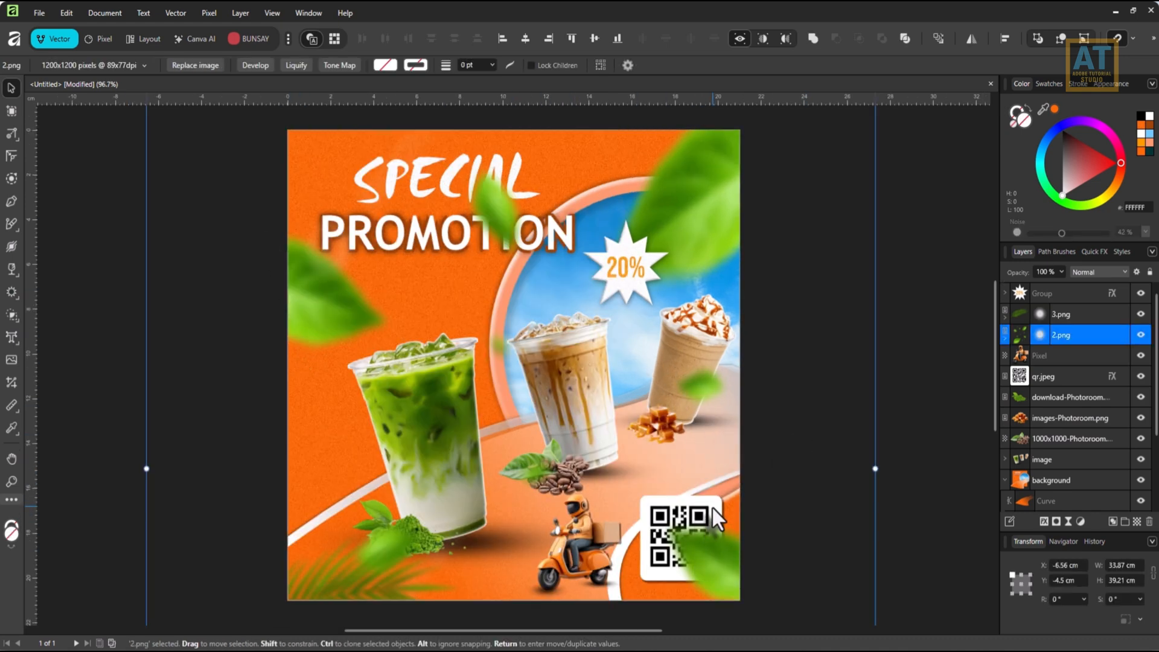
pyautogui.click(1058, 382)
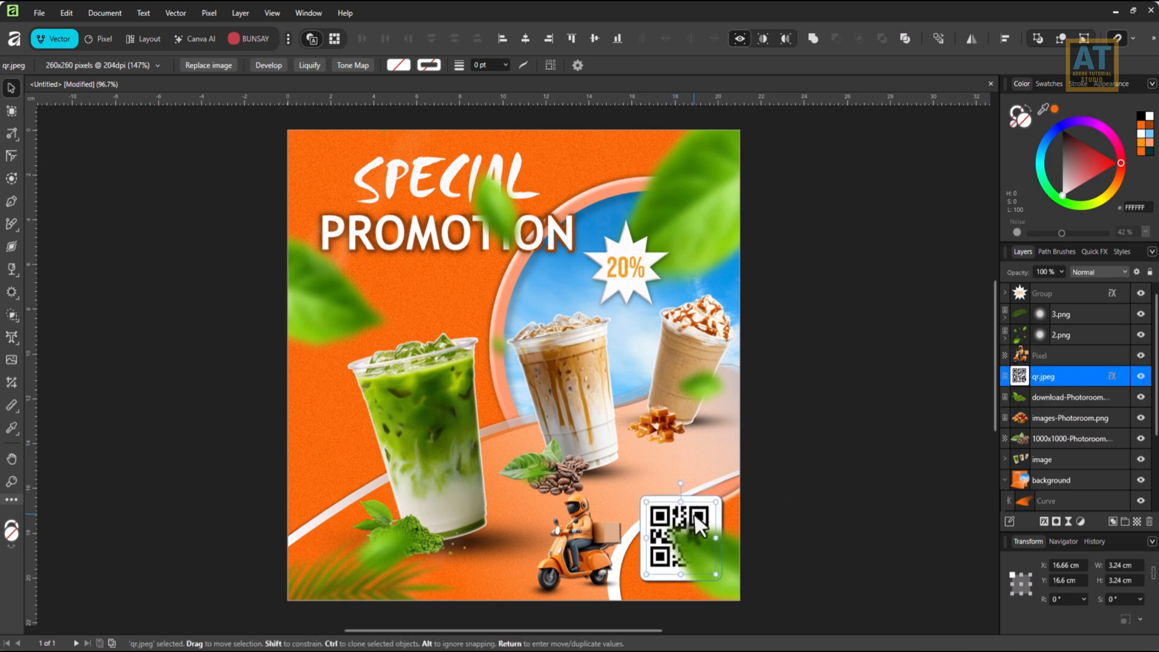
pyautogui.moveTo(693, 512); pyautogui.dragTo(704, 468)
pyautogui.moveTo(687, 489); pyautogui.dragTo(685, 548)
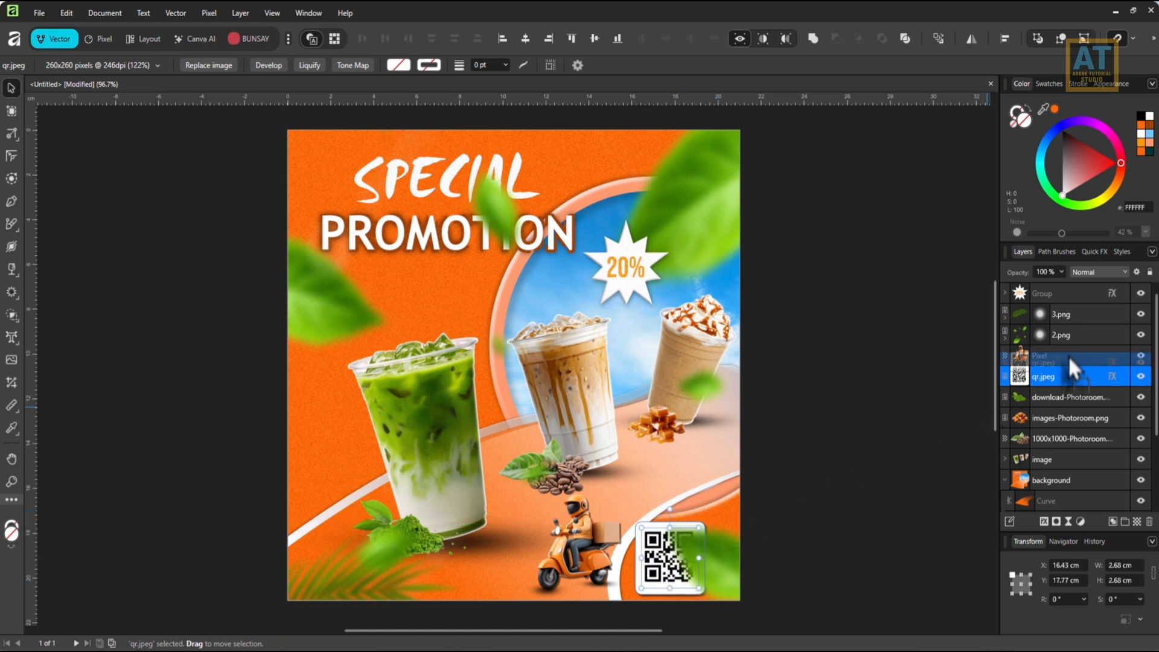
pyautogui.moveTo(1068, 358); pyautogui.dragTo(1067, 302)
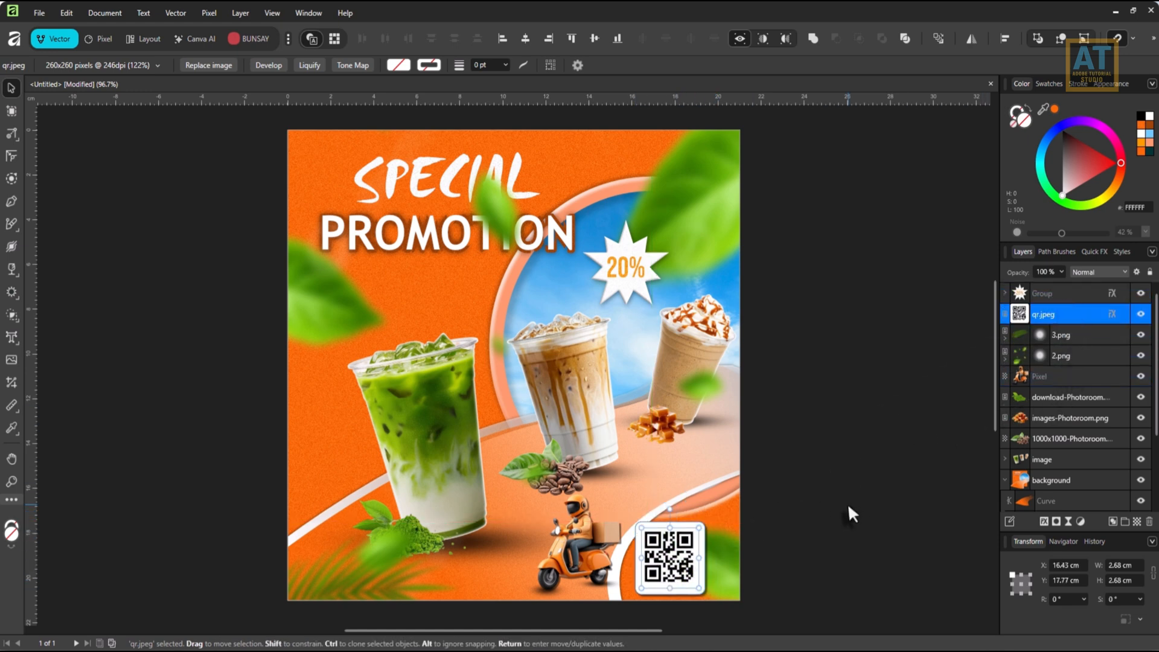
# Move the delivery scooter away from the QR code to about X 9.87 cm, keeping its height on the poster.
pyautogui.moveTo(603, 514); pyautogui.dragTo(654, 436)
pyautogui.click(645, 449)
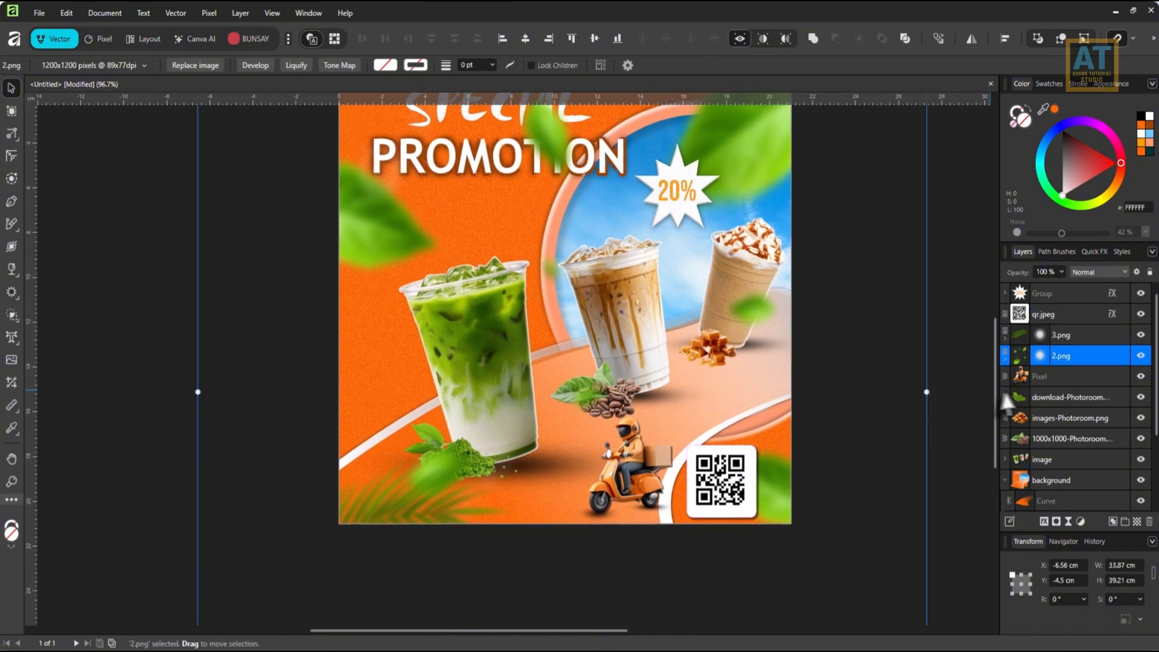
pyautogui.click(1047, 377)
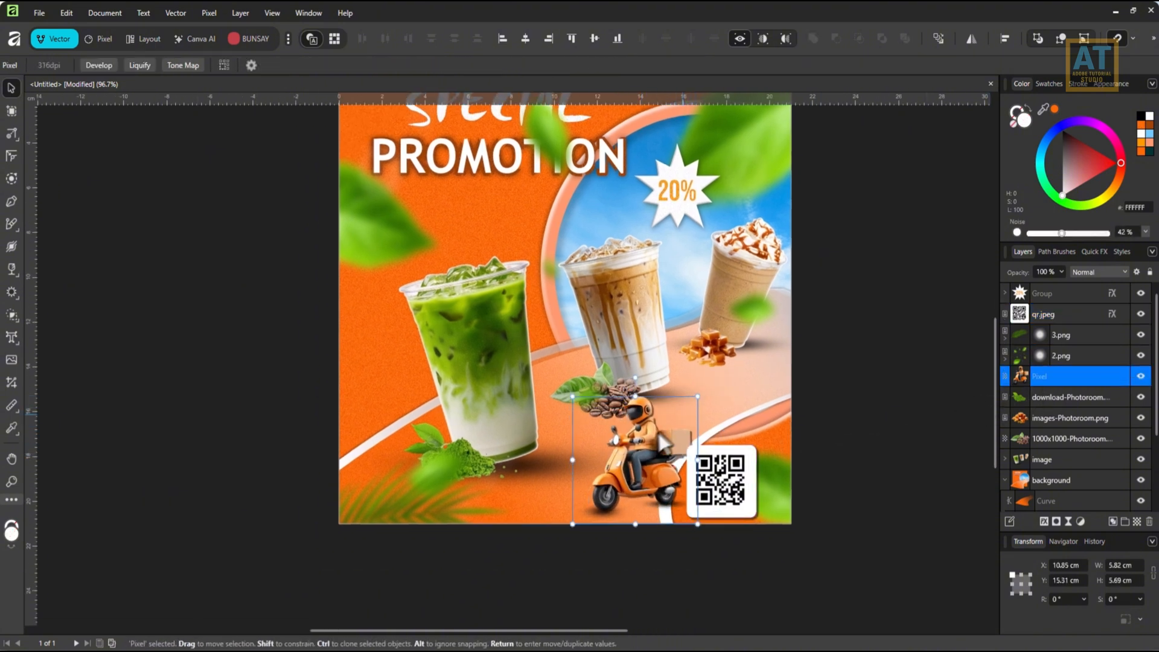
pyautogui.moveTo(658, 436); pyautogui.dragTo(638, 438)
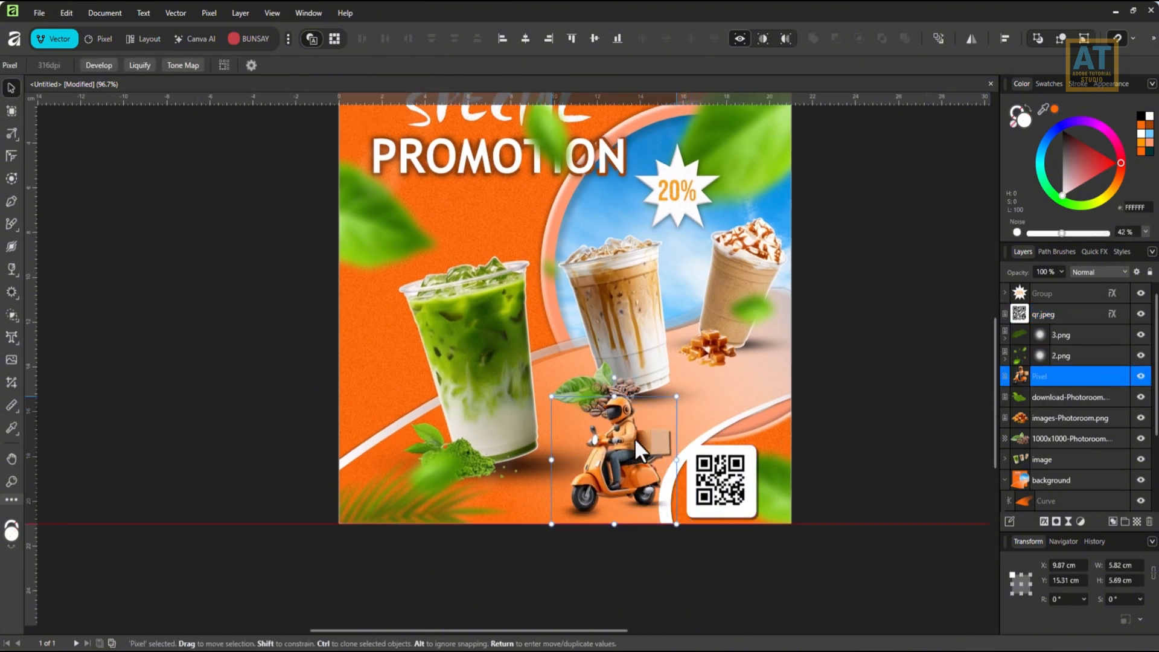
# Recolour only the scooter with a nested HSL adjustment of 32.6° hue shift and 9% saturation shift.
pyautogui.click(1081, 521)
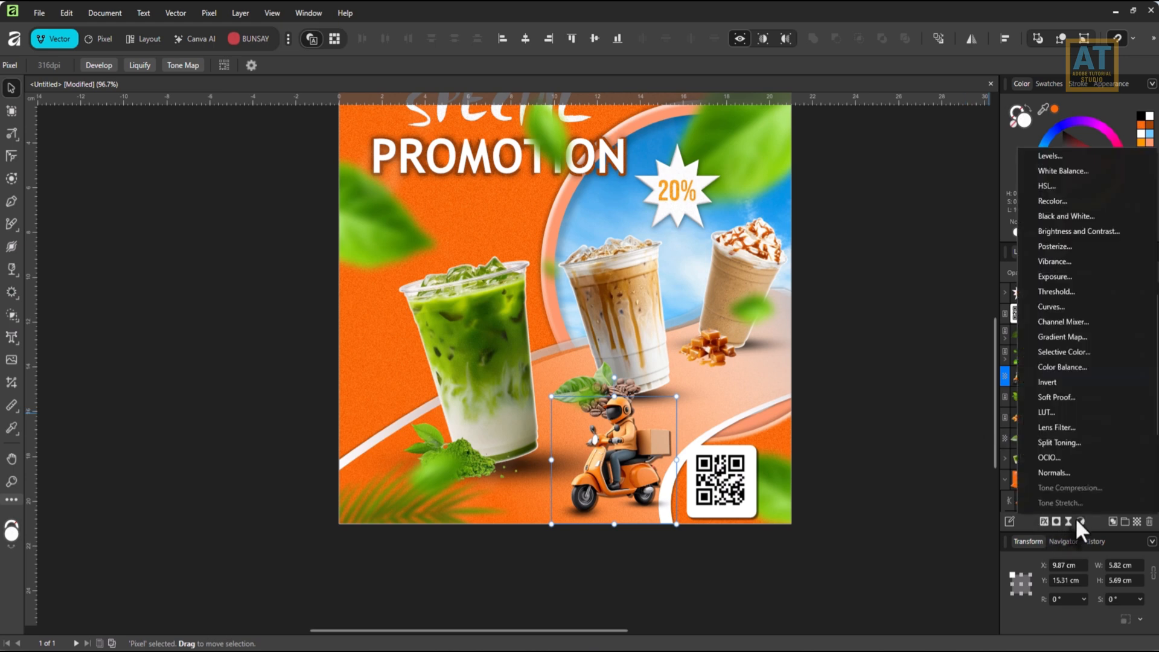
pyautogui.click(1047, 189)
pyautogui.moveTo(809, 535)
pyautogui.mouseDown()
pyautogui.moveTo(775, 530)
pyautogui.moveTo(803, 531)
pyautogui.mouseUp()
pyautogui.click(787, 532)
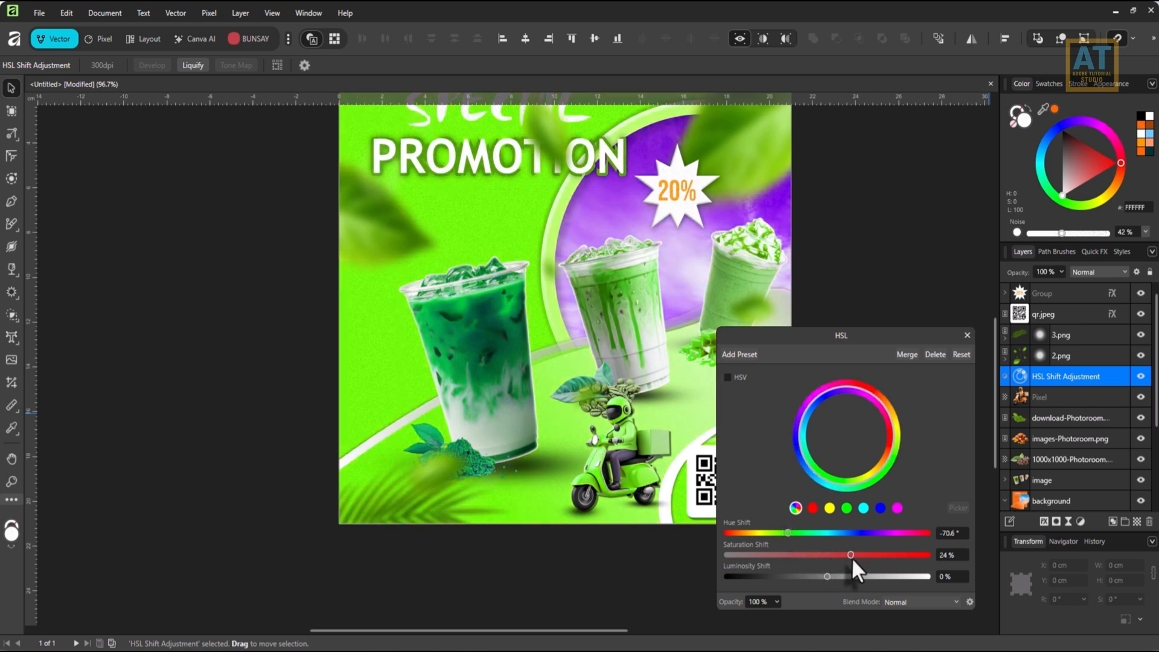
pyautogui.moveTo(852, 556); pyautogui.dragTo(832, 552)
pyautogui.moveTo(788, 534); pyautogui.dragTo(845, 533)
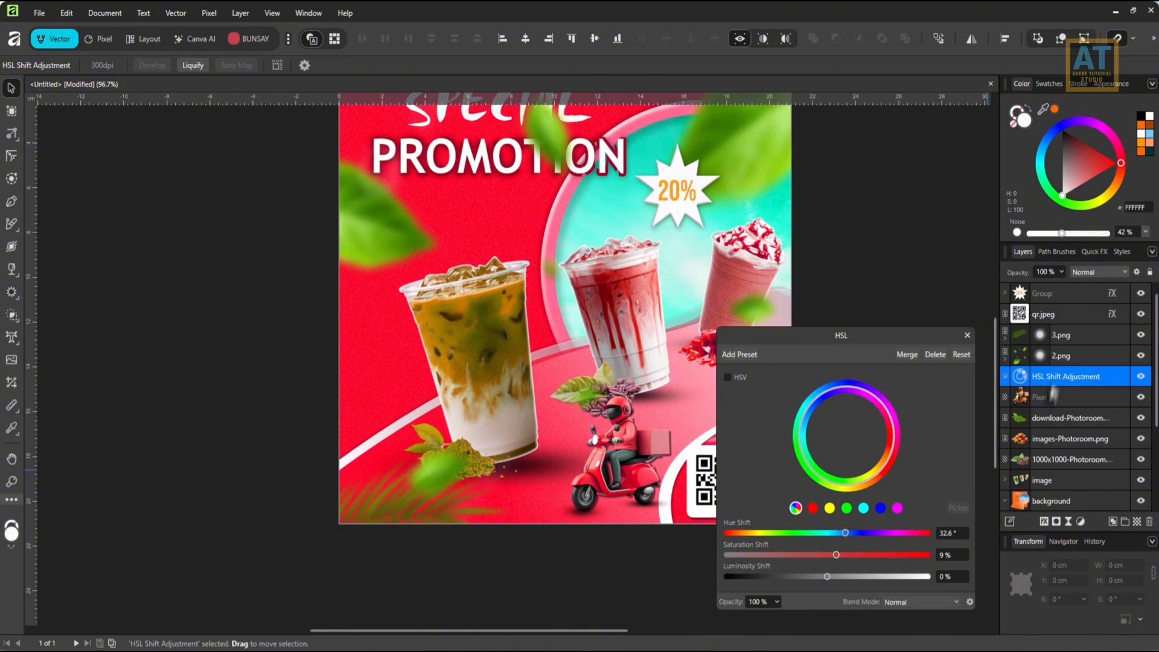
pyautogui.moveTo(1053, 395); pyautogui.dragTo(1048, 403)
pyautogui.click(968, 335)
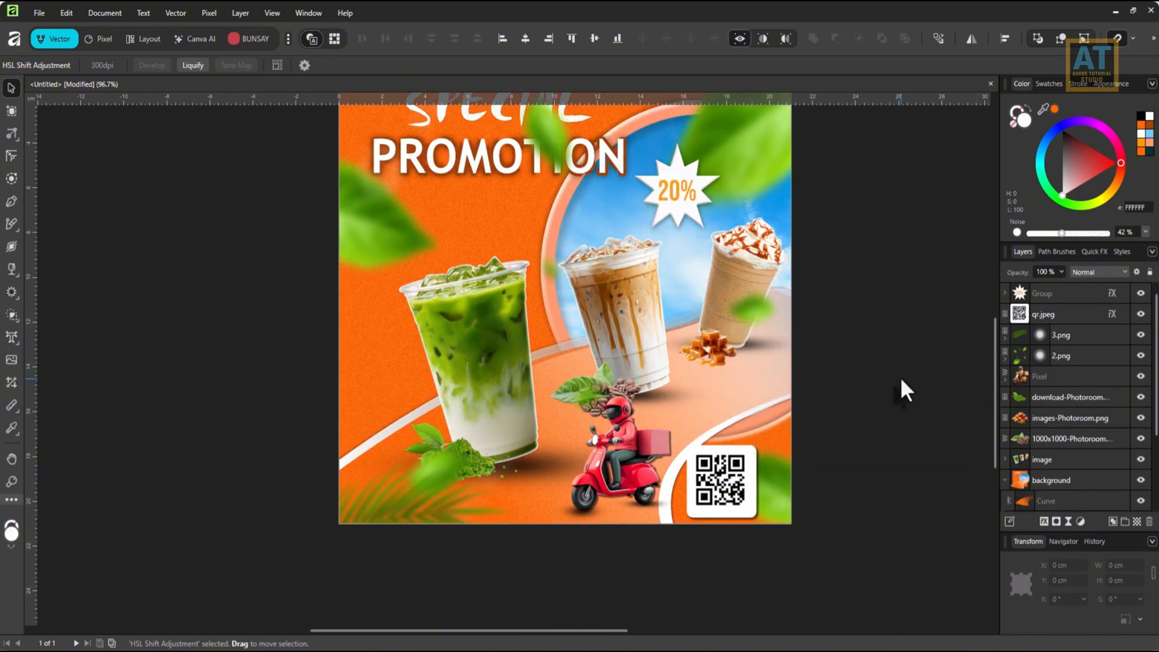
# Add a second mask to the blurred 2.png leaf image and make that mask active.
pyautogui.hotkey('ctrl', '0')
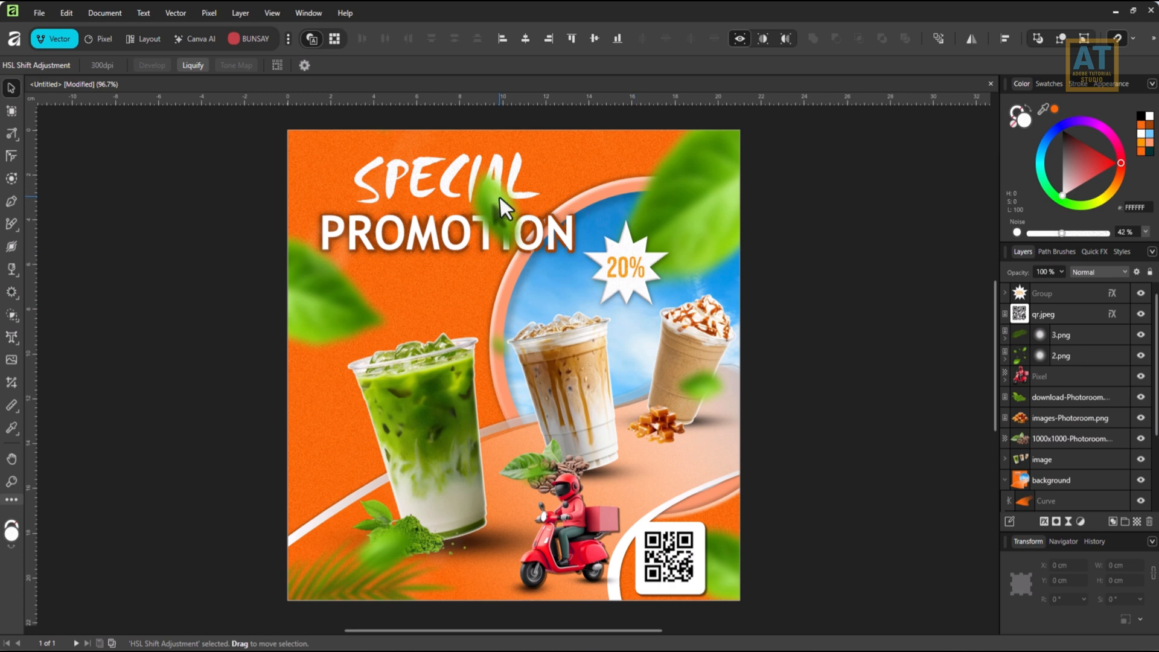
pyautogui.click(1081, 356)
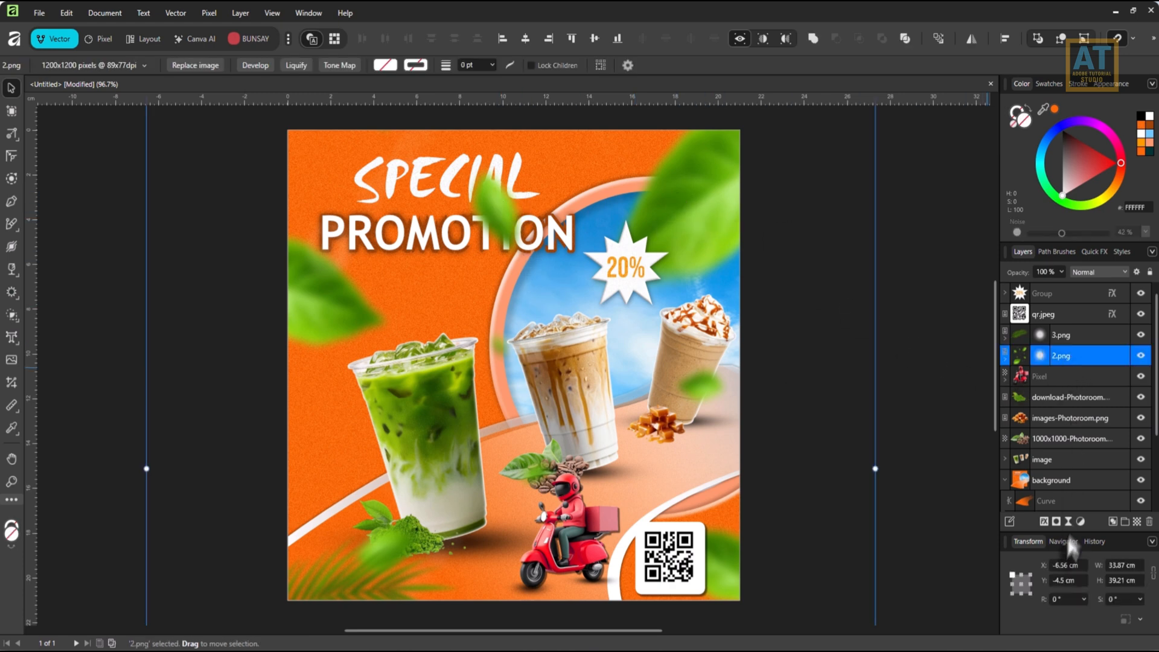
pyautogui.click(1056, 521)
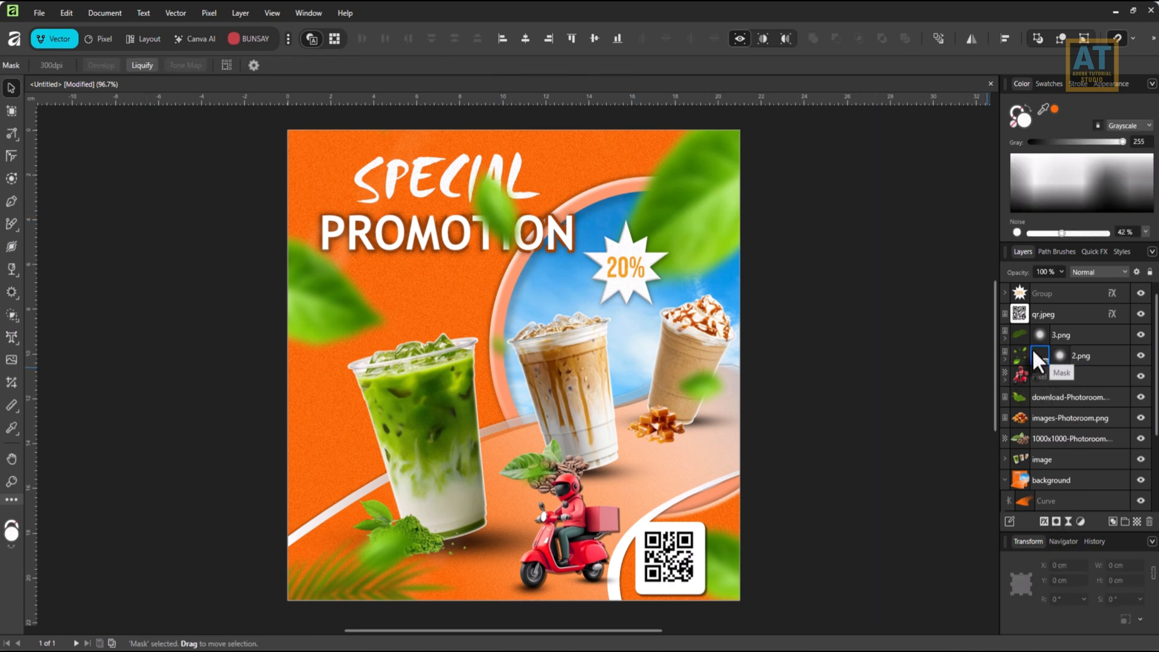
pyautogui.click(1034, 356)
# Paint black on the 2.png mask with the Paint Brush to hide the leaf covering the SPECIAL PROMOTION headline.
pyautogui.click(11, 223)
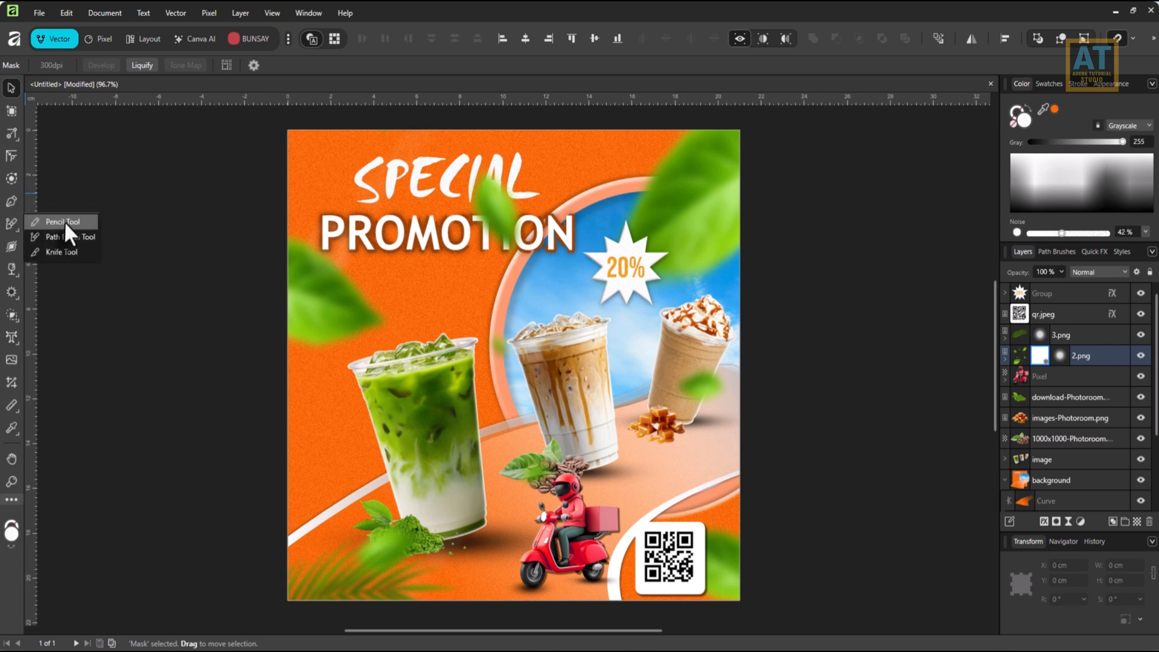
pyautogui.click(99, 40)
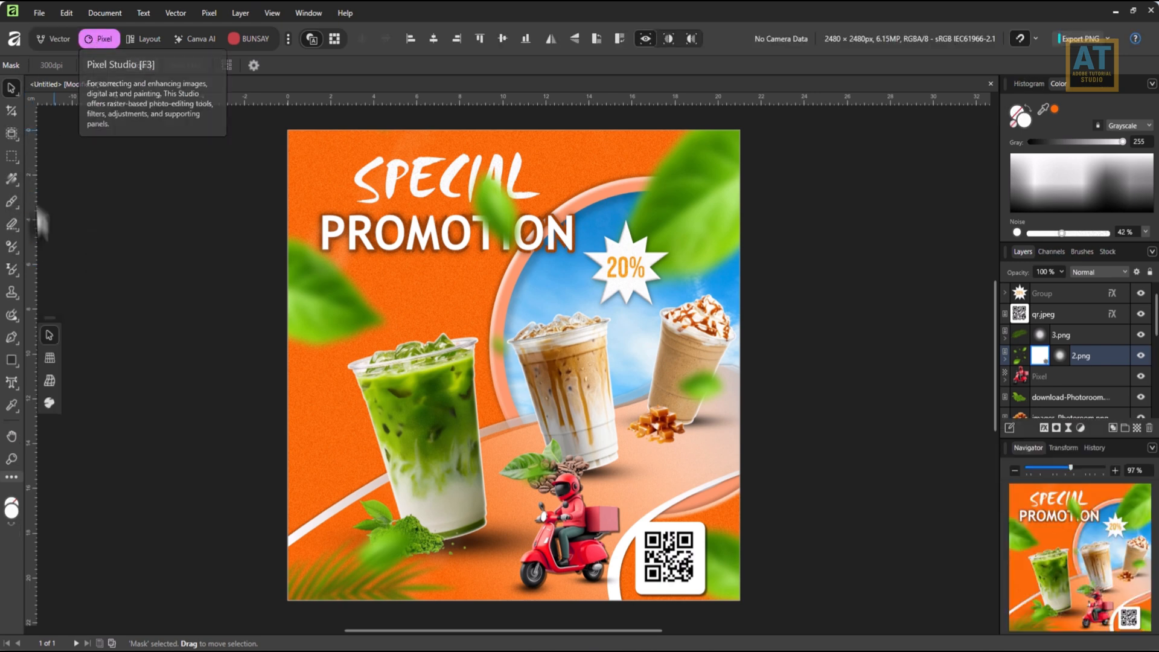
pyautogui.click(11, 204)
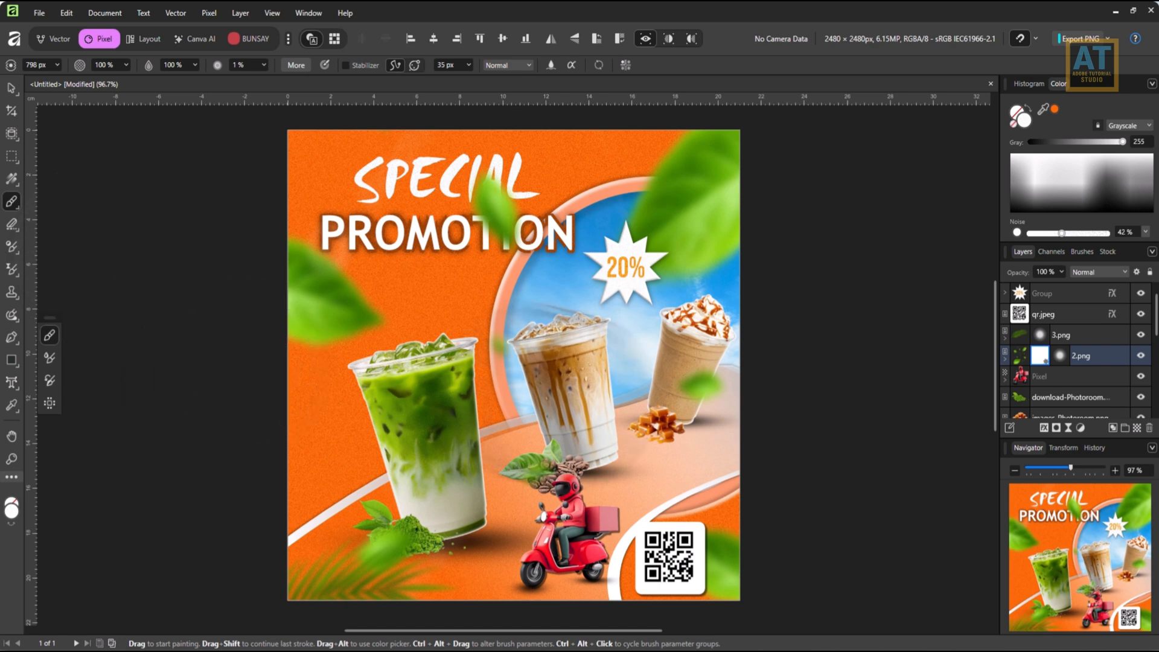
pyautogui.press('x')
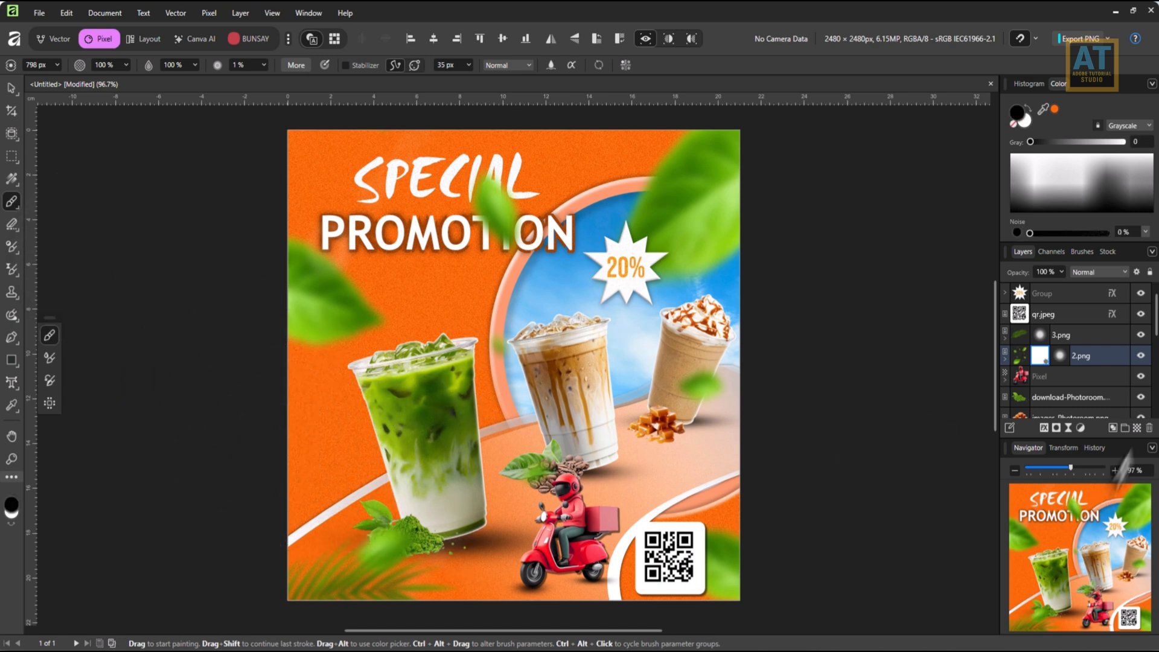
pyautogui.moveTo(504, 256)
pyautogui.mouseDown()
pyautogui.moveTo(487, 215)
pyautogui.moveTo(508, 243)
pyautogui.mouseUp()
# Paint black on the same mask to hide the blurred leaf over the matcha powder beside the green drink.
pyautogui.scroll(-3, 416, 378)
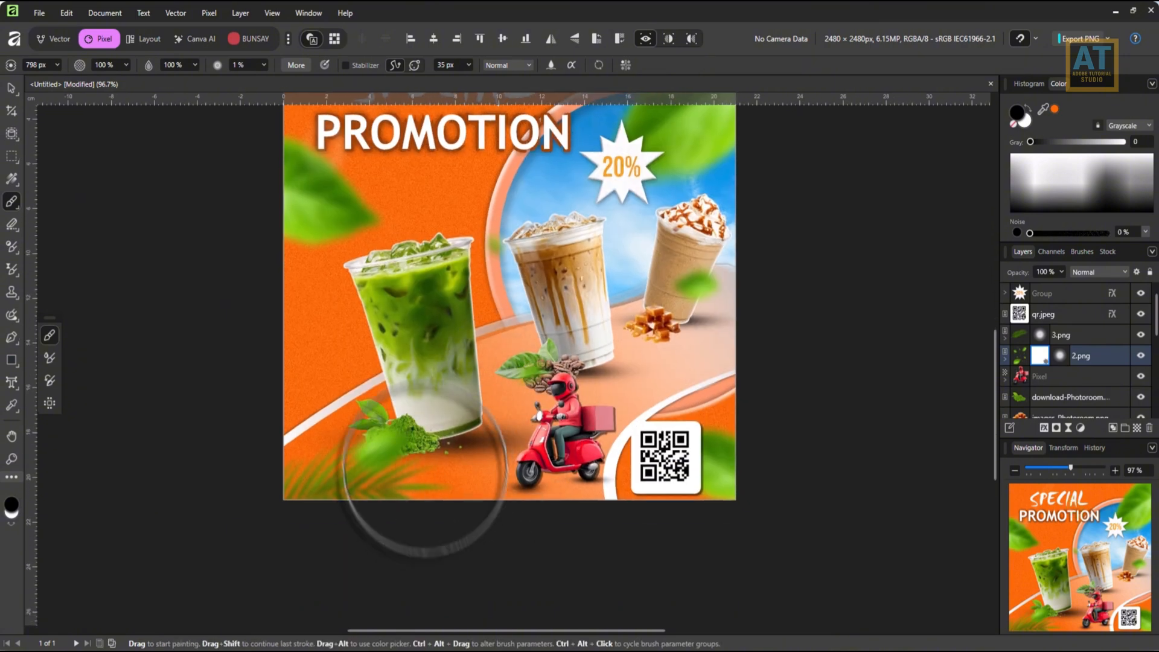
pyautogui.moveTo(590, 295); pyautogui.dragTo(622, 406)
pyautogui.moveTo(501, 409)
pyautogui.mouseDown()
pyautogui.moveTo(471, 401)
pyautogui.moveTo(487, 378)
pyautogui.mouseUp()
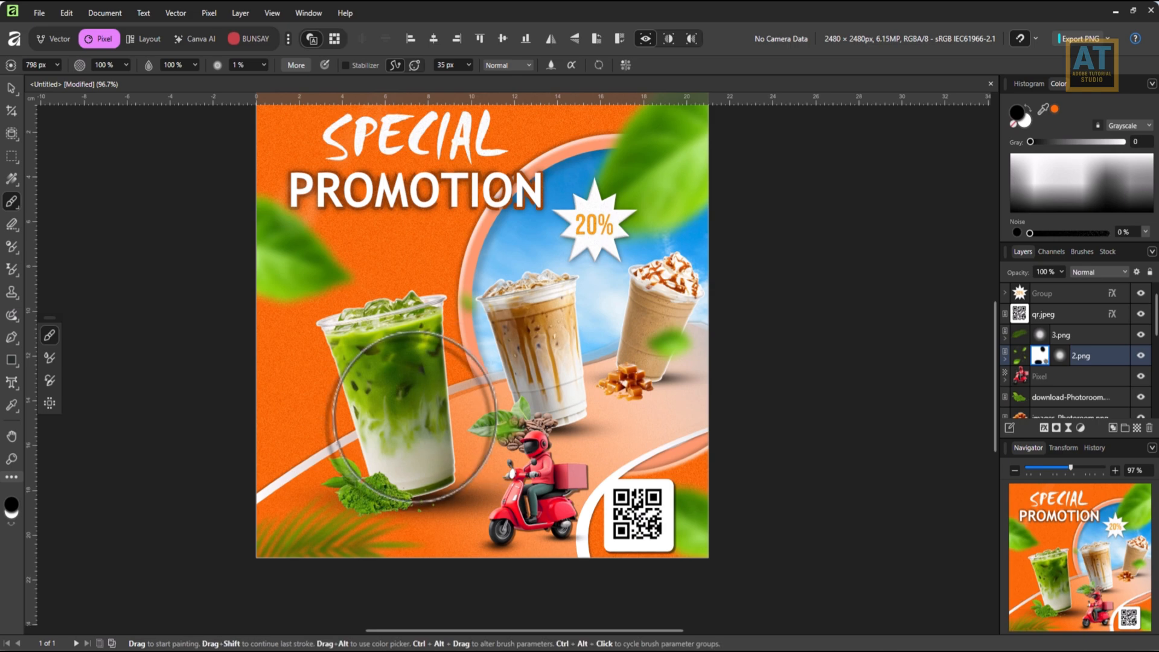
pyautogui.press('v')
pyautogui.hotkey('ctrl', '0')
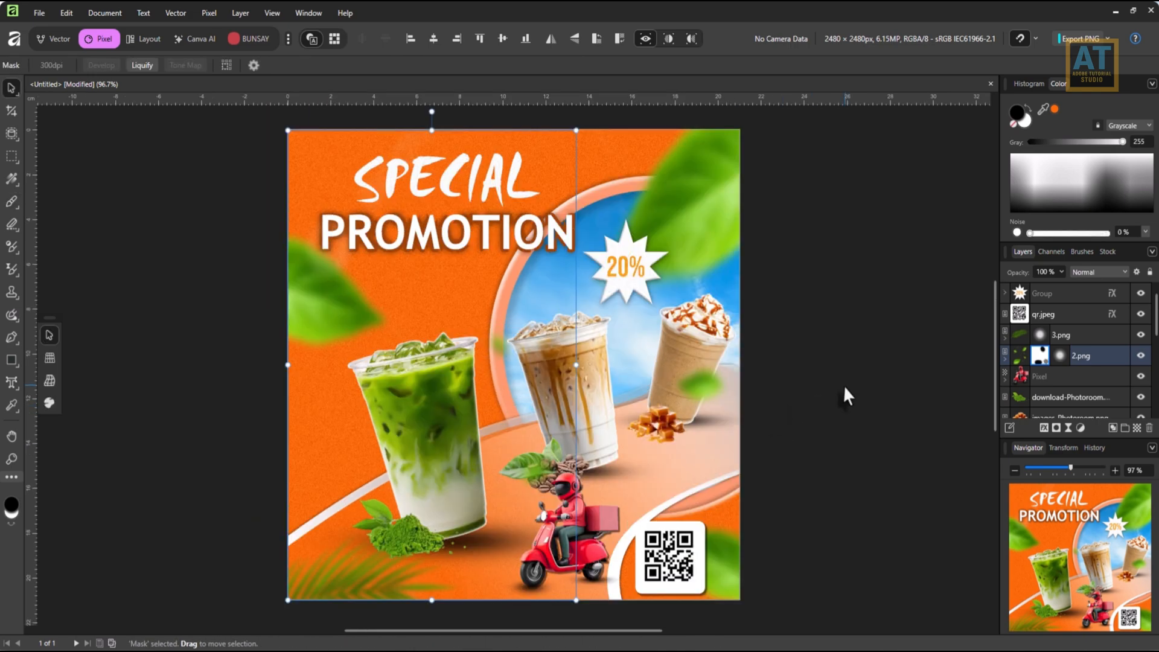